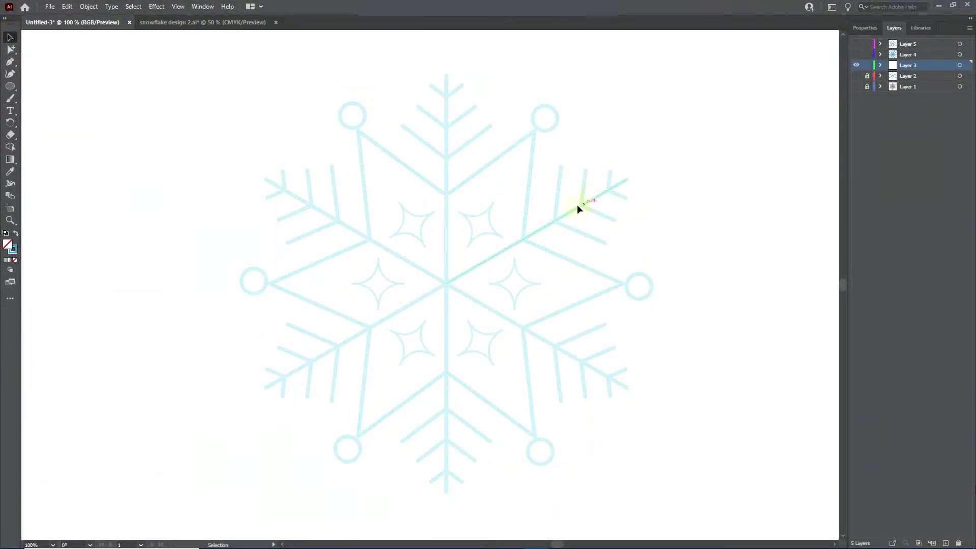
- Lock the pale reference snowflake with Object > Lock > Selection
{"action": "left_click", "coordinate": [622, 184]}
{"action": "left_click", "coordinate": [90, 6]}
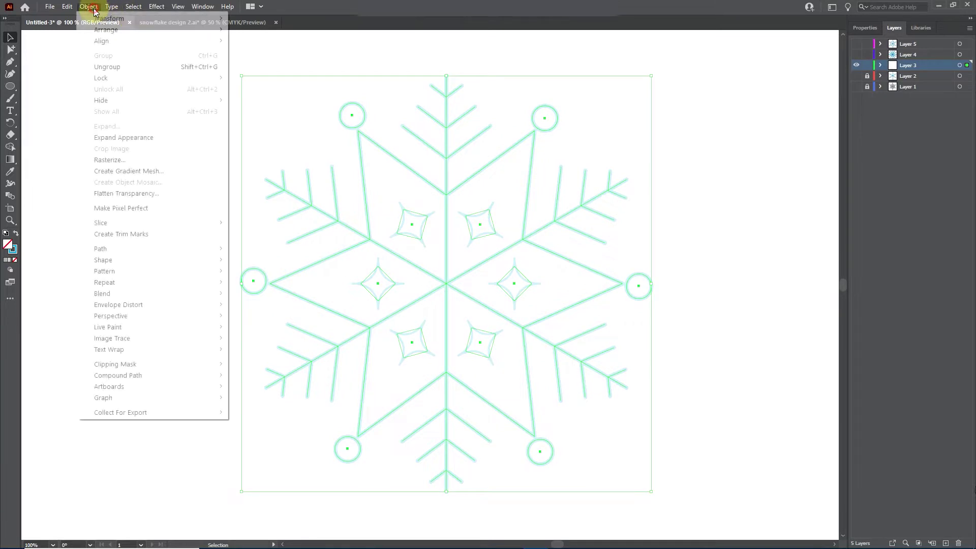
{"action": "left_click", "coordinate": [279, 77]}
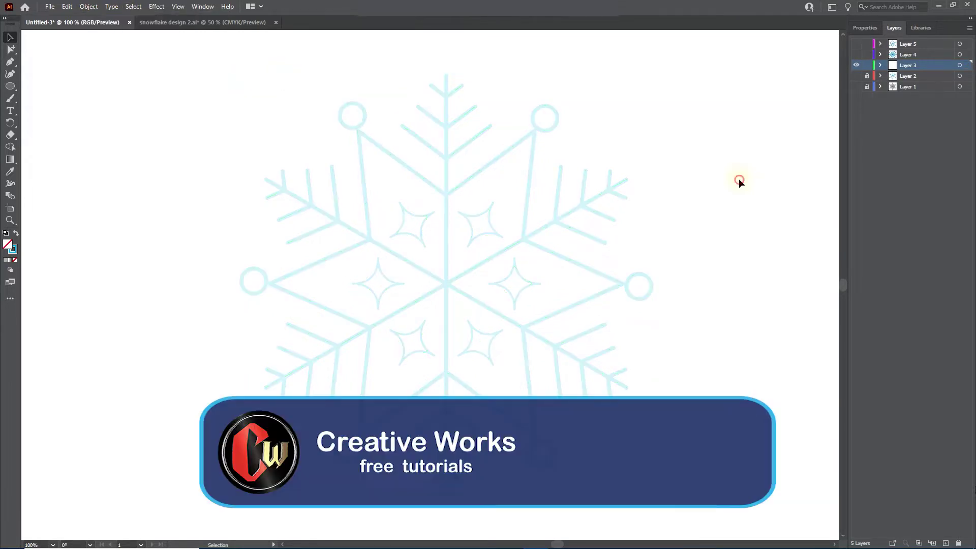
- Switch to the Star tool from the shape tool flyout
{"action": "left_click", "coordinate": [10, 86]}
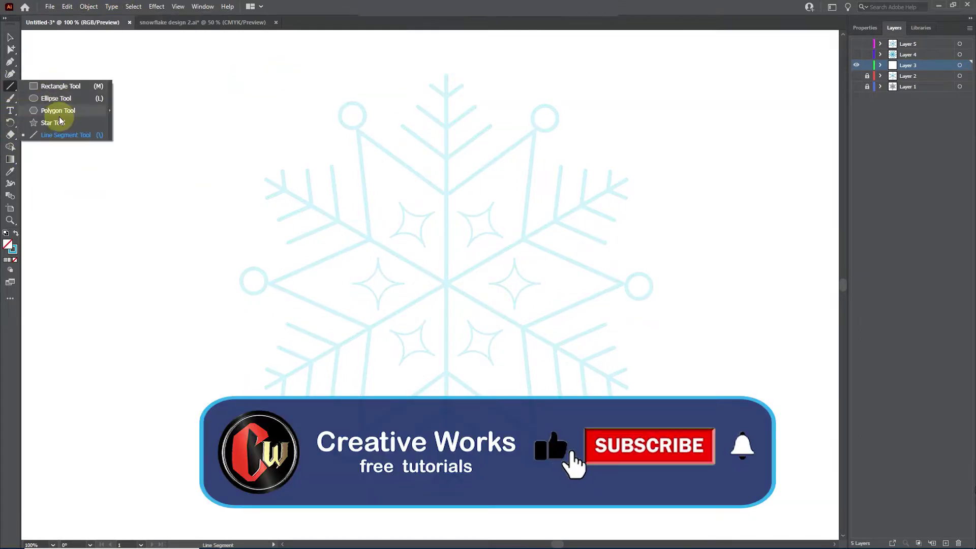
{"action": "left_click", "coordinate": [53, 122]}
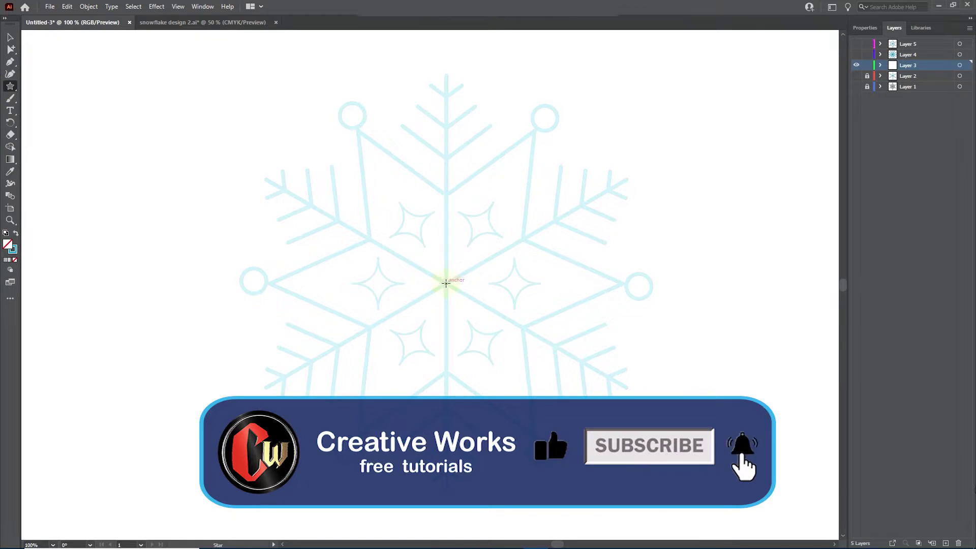
{"action": "left_click", "coordinate": [177, 6]}
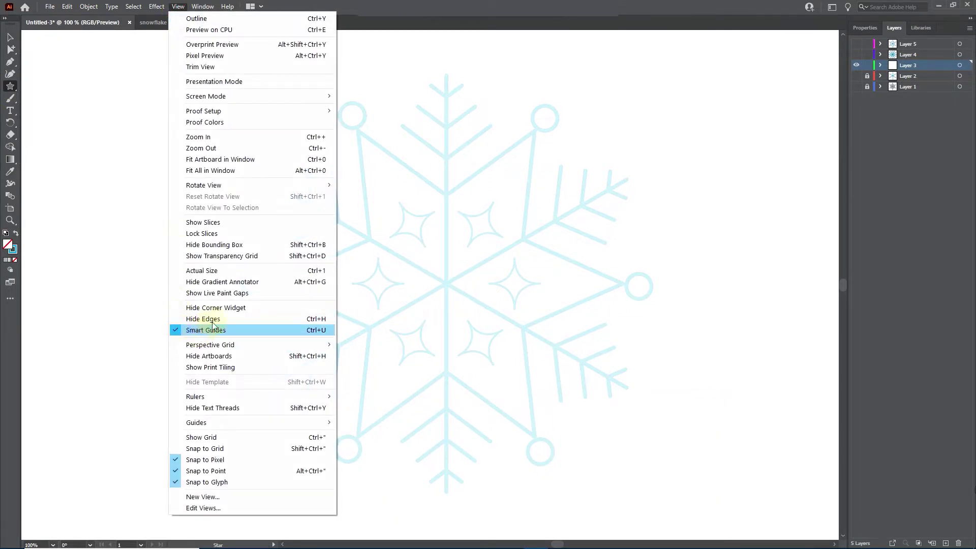
{"action": "left_click", "coordinate": [363, 16]}
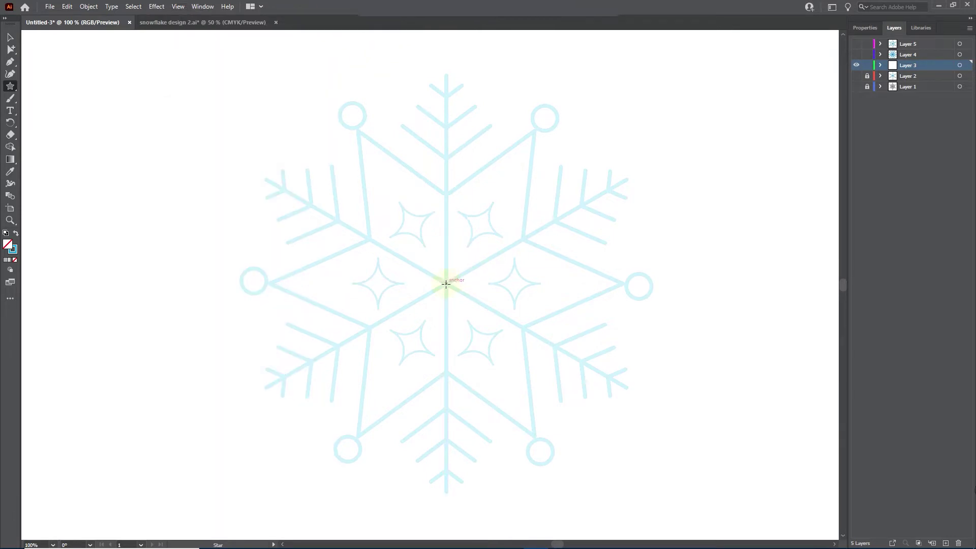
- Drag a six-pointed star from the snowflake's centre, stretching its points toward the outer circles
{"action": "left_click_drag", "start_coordinate": [446, 283], "coordinate": [446, 195]}
{"action": "key", "text": "Up"}
{"action": "key", "text": "Up"}
{"action": "key", "text": "Up"}
{"action": "key", "text": "Down"}
{"action": "key", "text": "Down"}
{"action": "key", "text": "Down"}
{"action": "key", "text": "ctrl"}
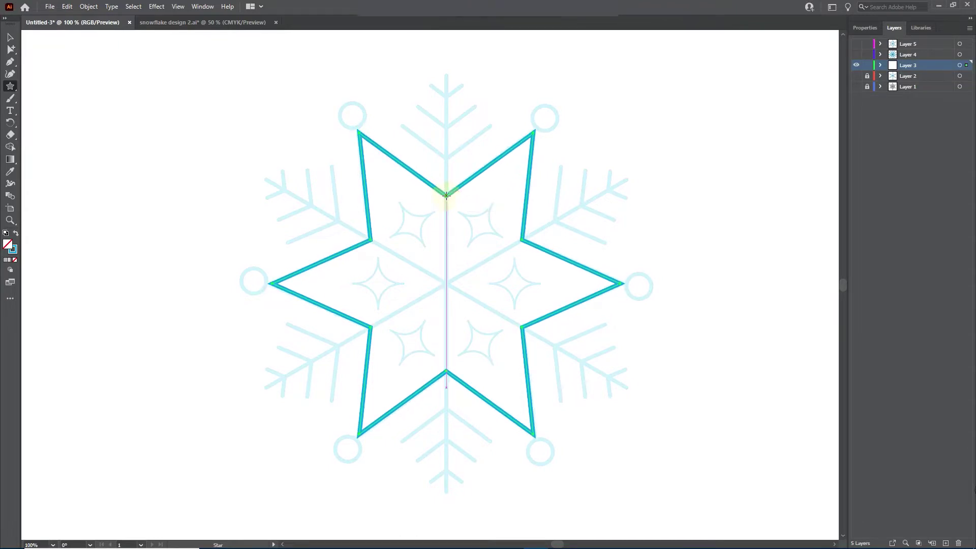
{"action": "left_click", "coordinate": [10, 37]}
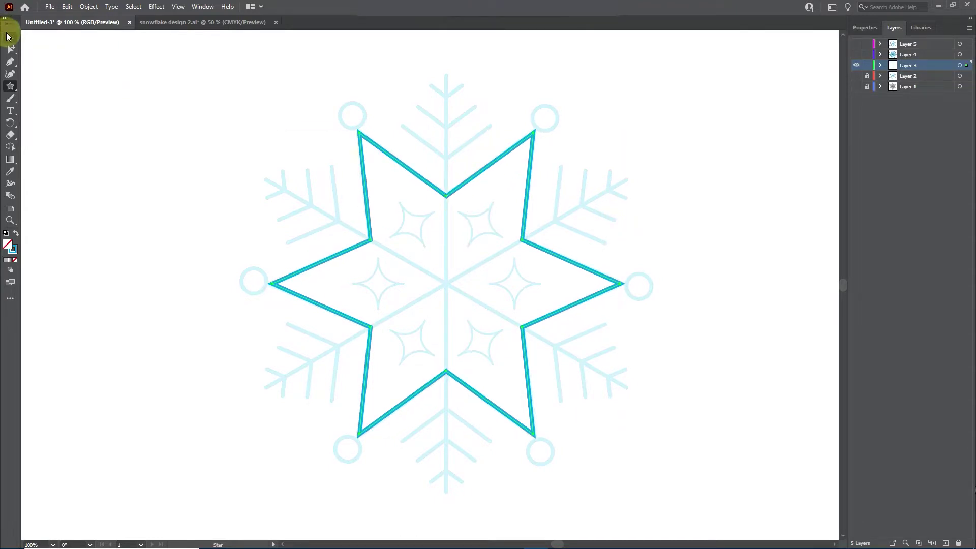
- Show the Properties panel and reselect the star outline
{"action": "left_click", "coordinate": [867, 27]}
{"action": "left_click", "coordinate": [202, 6]}
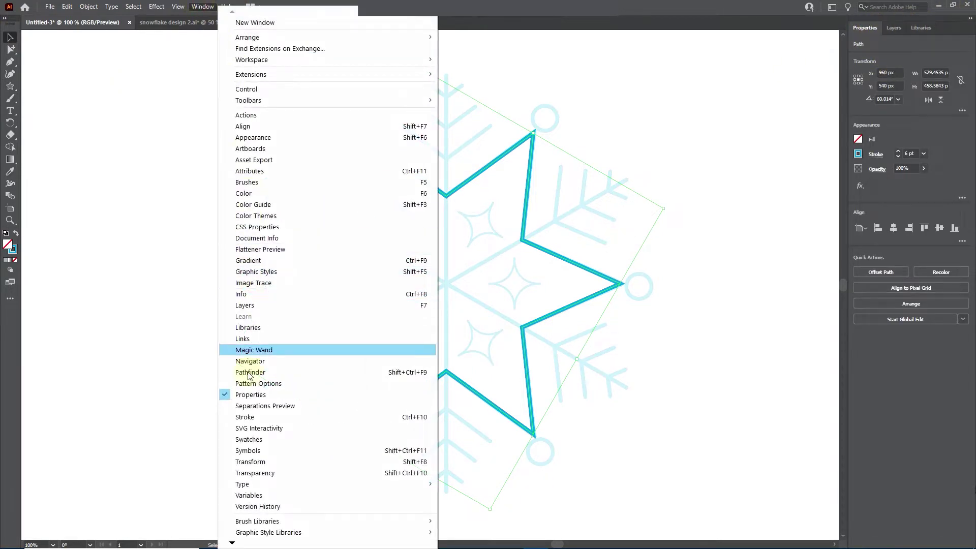
{"action": "left_click", "coordinate": [702, 198]}
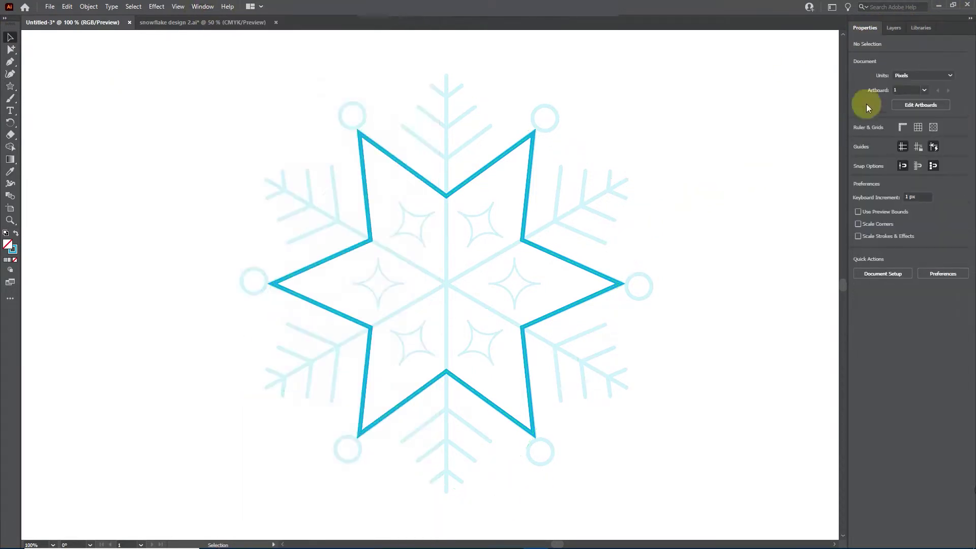
{"action": "left_click", "coordinate": [533, 150]}
- Make the star's stroke black, keeping the 6 pt weight and no fill
{"action": "left_click", "coordinate": [857, 153]}
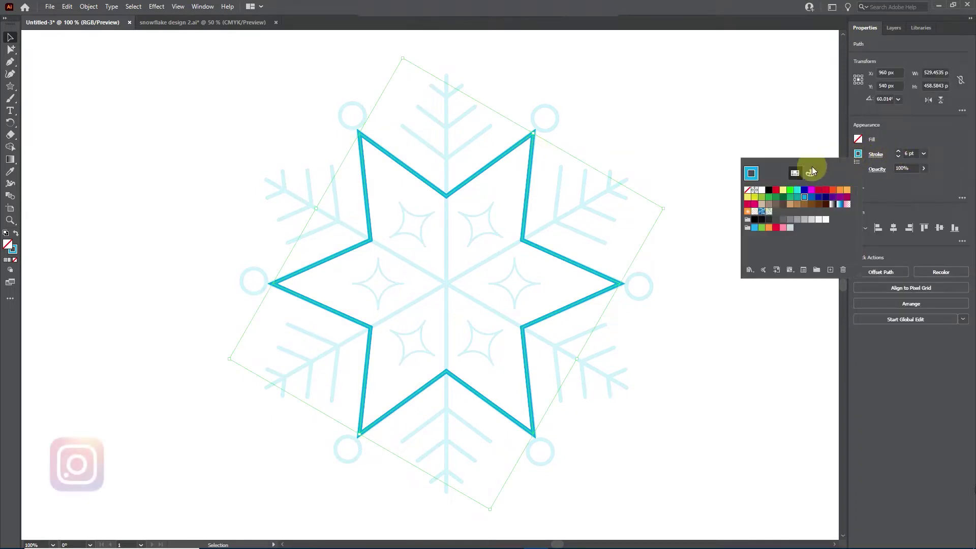
{"action": "left_click", "coordinate": [771, 188]}
{"action": "left_click", "coordinate": [923, 154]}
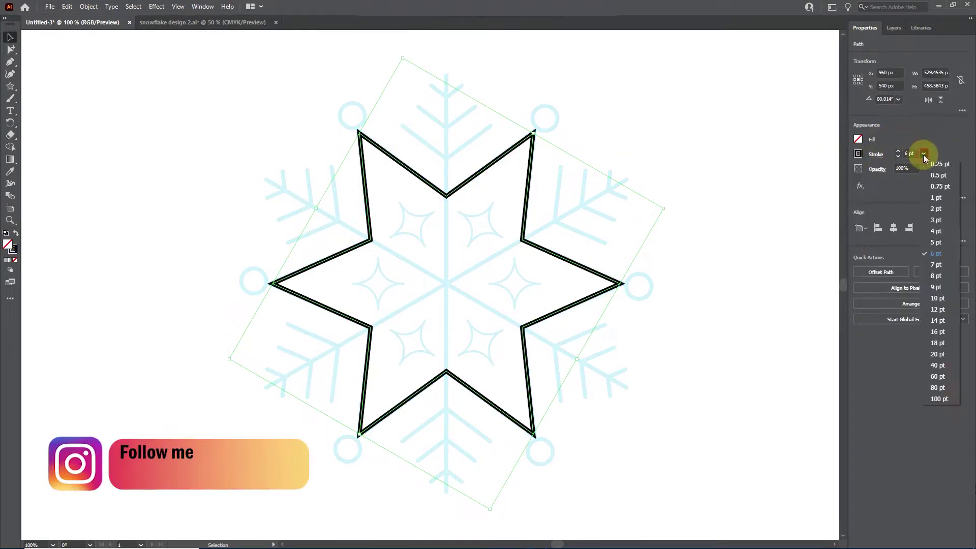
{"action": "left_click", "coordinate": [923, 153]}
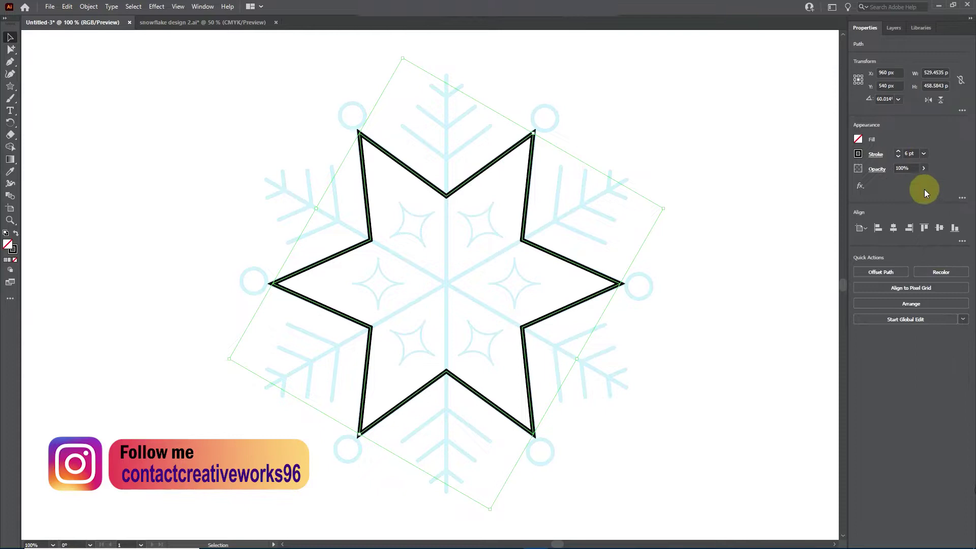
{"action": "left_click", "coordinate": [858, 141]}
{"action": "left_click", "coordinate": [861, 139]}
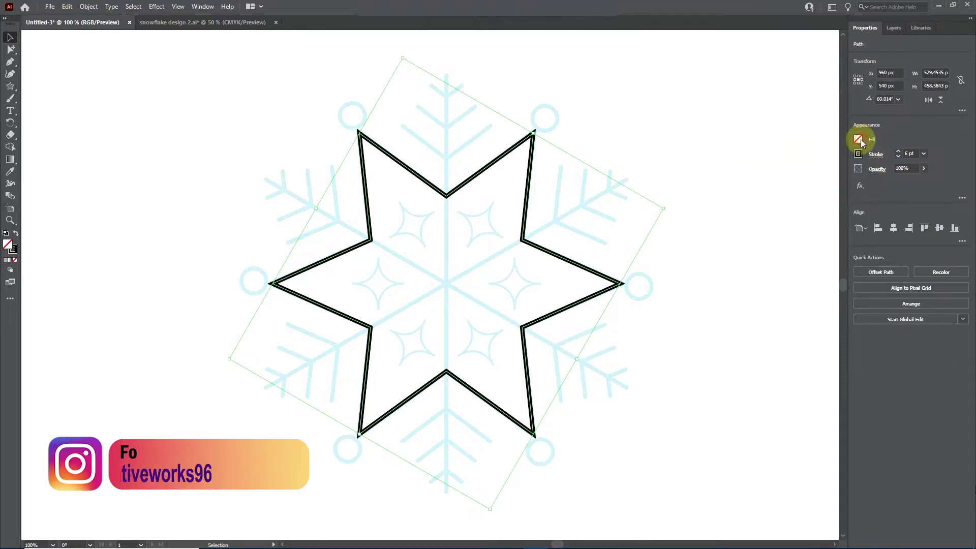
{"action": "left_click", "coordinate": [660, 94]}
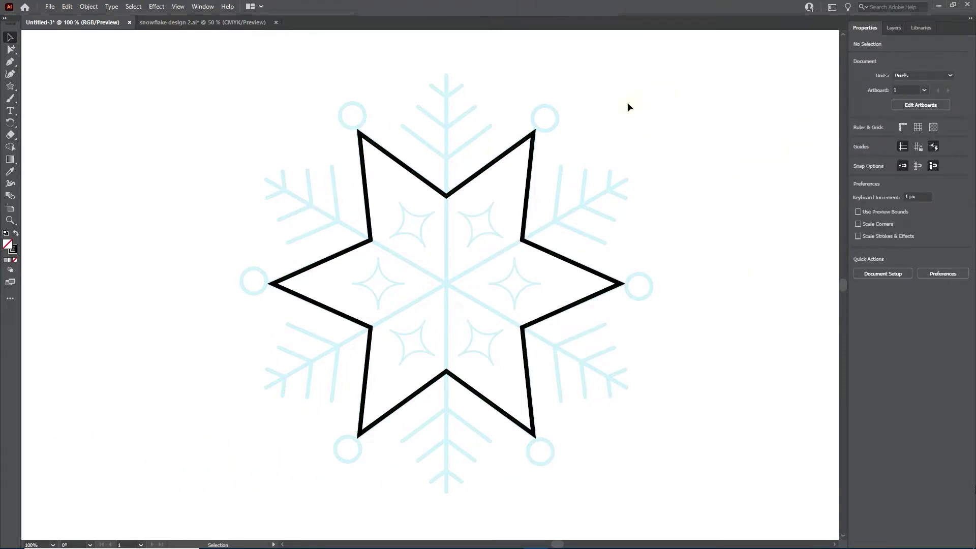
{"action": "left_click_drag", "start_coordinate": [10, 87], "coordinate": [55, 135]}
- Draw a vertical line through the star's centre, then set the stroke colour to green
{"action": "key", "text": "shift"}
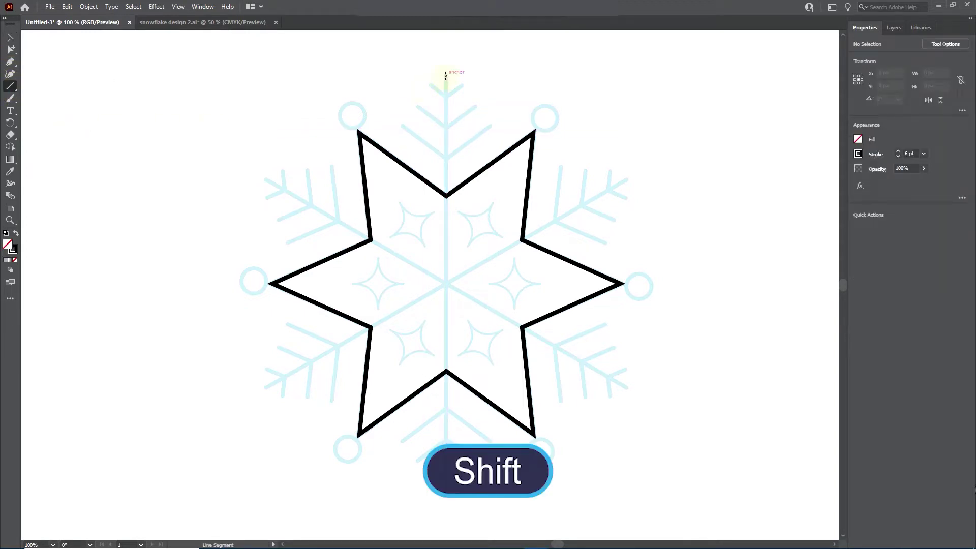
{"action": "left_click_drag", "start_coordinate": [445, 76], "coordinate": [446, 491]}
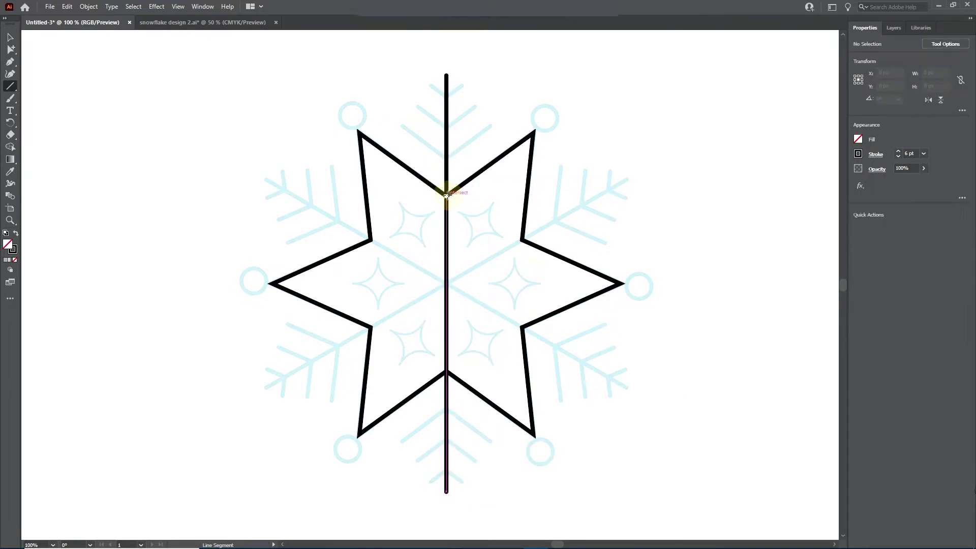
{"action": "left_click", "coordinate": [857, 153]}
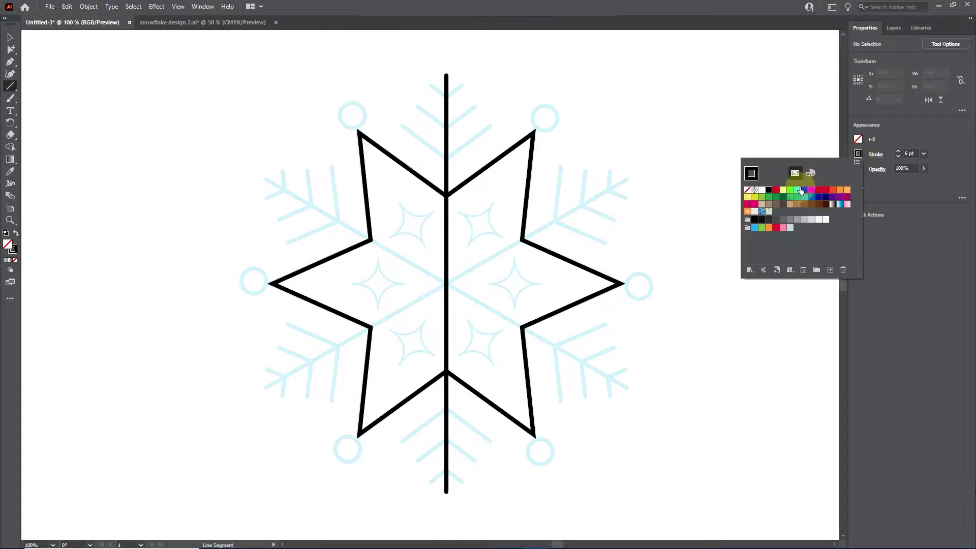
{"action": "left_click", "coordinate": [791, 195]}
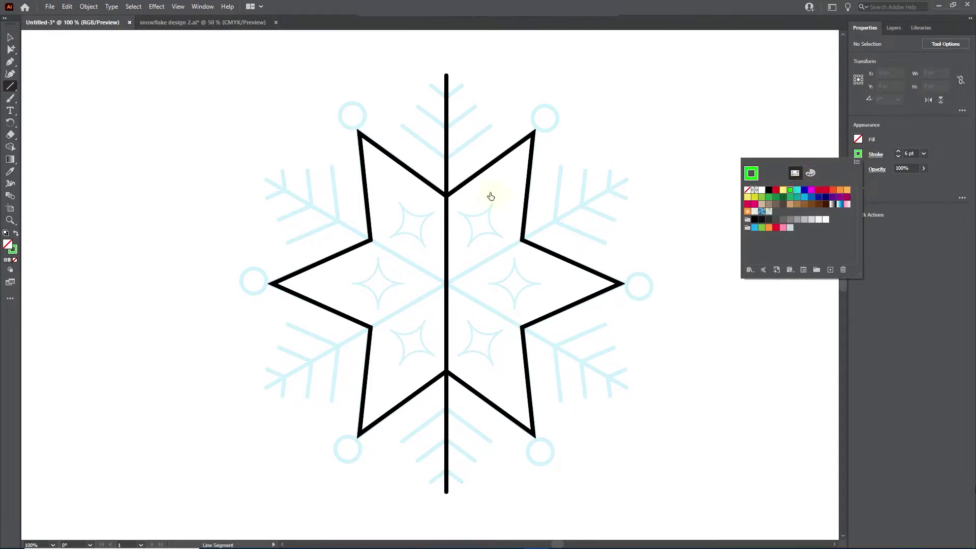
{"action": "left_click", "coordinate": [858, 153]}
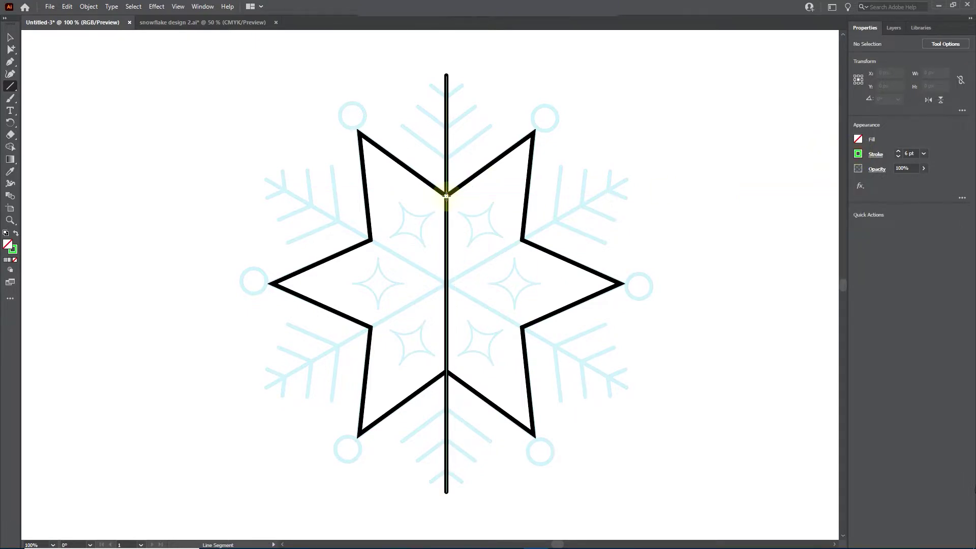
- Draw a green diagonal line from the star's top corner and move it up 60 px
{"action": "left_click_drag", "start_coordinate": [447, 193], "coordinate": [533, 132]}
{"action": "left_click", "coordinate": [10, 37]}
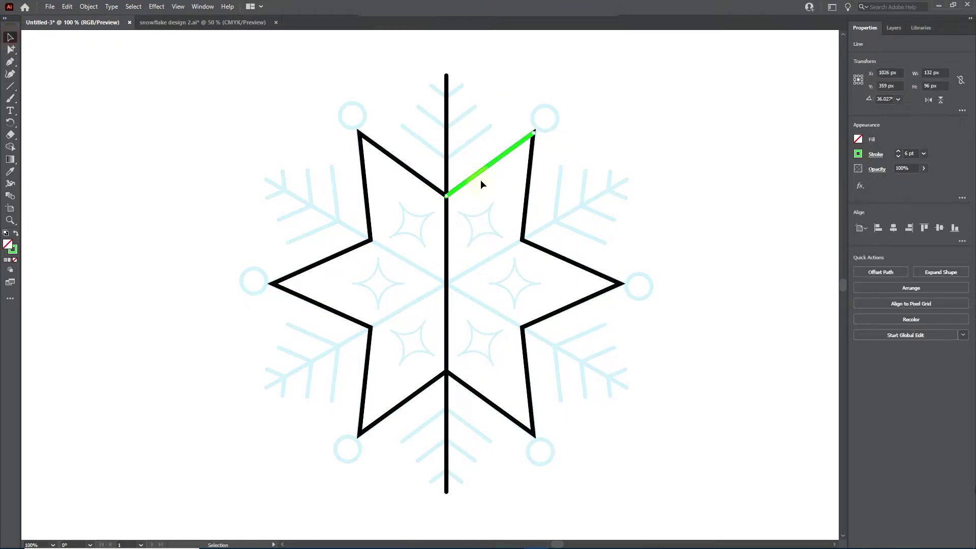
{"action": "mouse_move", "coordinate": [480, 169]}
{"action": "left_mouse_down"}
{"action": "mouse_move", "coordinate": [481, 133]}
{"action": "mouse_move", "coordinate": [489, 154]}
{"action": "mouse_move", "coordinate": [480, 172]}
{"action": "mouse_move", "coordinate": [473, 162]}
{"action": "mouse_move", "coordinate": [464, 174]}
{"action": "left_mouse_up"}
{"action": "scroll", "coordinate": [436, 148], "scroll_direction": "up", "scroll_amount": 3}
{"action": "scroll", "coordinate": [466, 202], "scroll_direction": "down", "scroll_amount": 3}
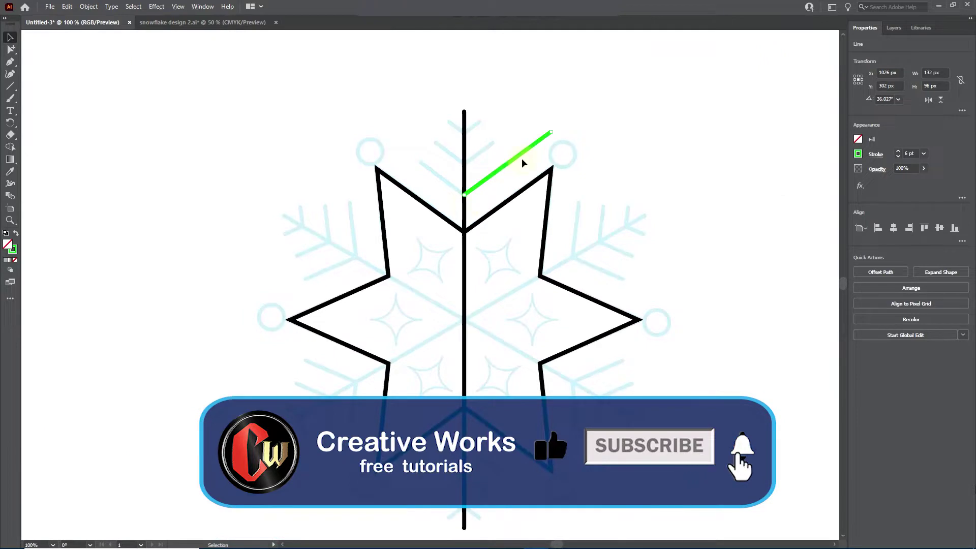
{"action": "left_click_drag", "start_coordinate": [10, 122], "coordinate": [44, 135]}
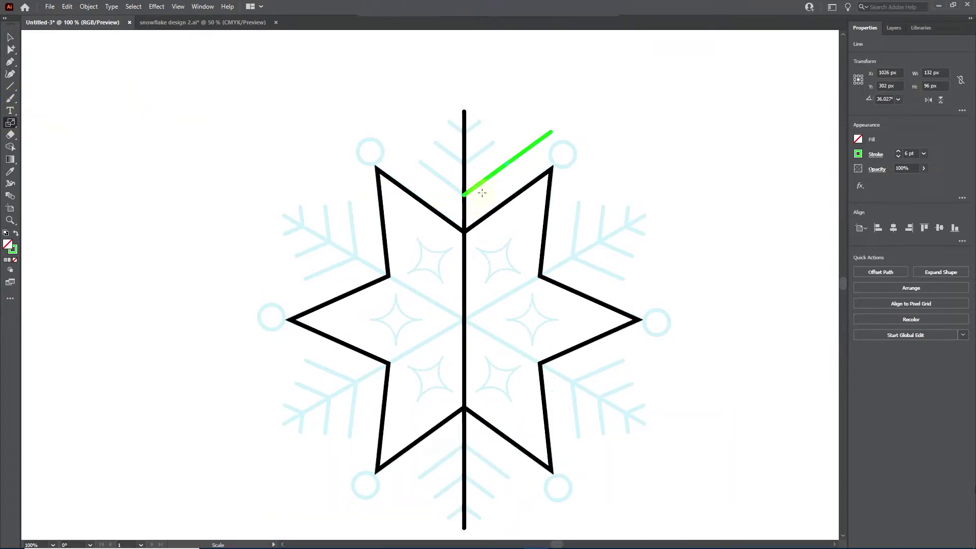
- Scale the green diagonal line to 50% from its lower end
{"action": "key", "text": "alt"}
{"action": "scroll", "coordinate": [464, 196], "scroll_direction": "up", "scroll_amount": 3}
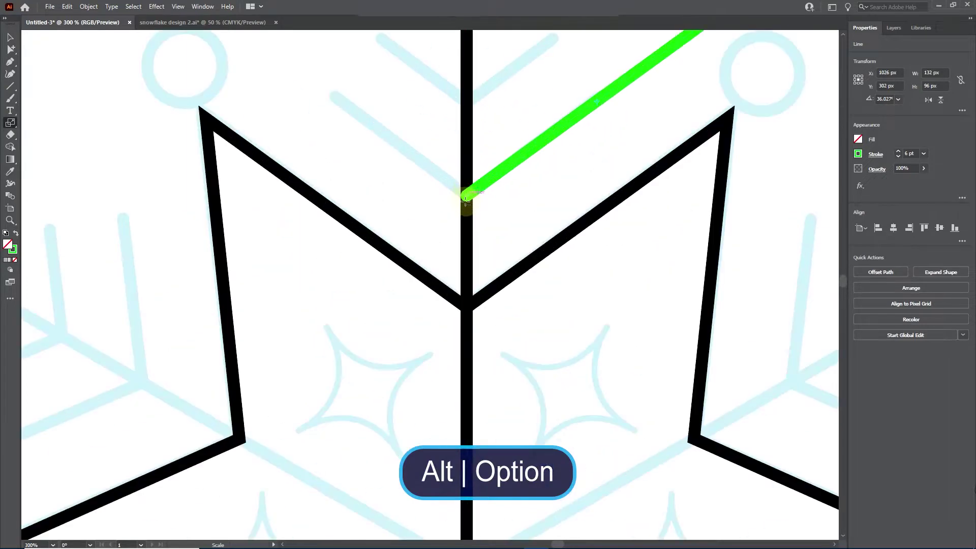
{"action": "left_click", "coordinate": [467, 197], "text": "alt"}
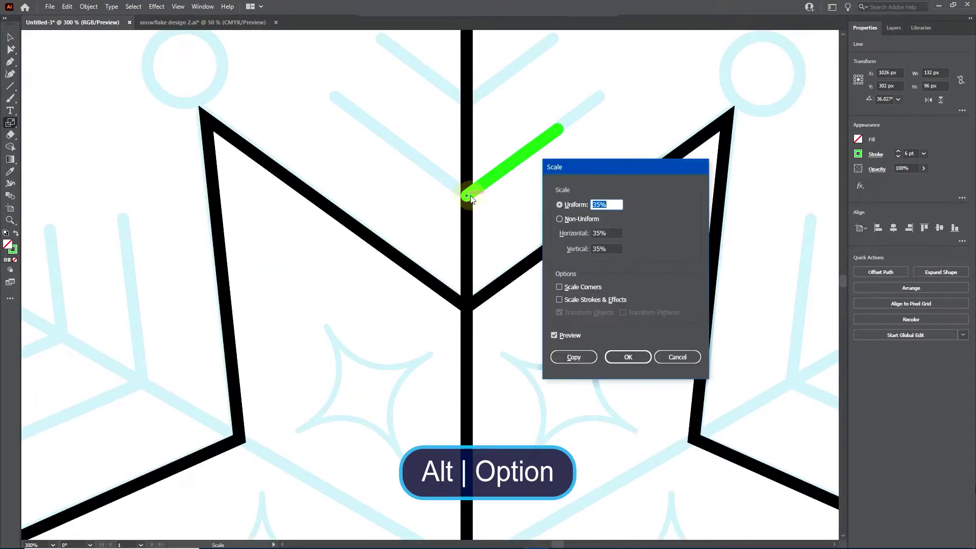
{"action": "left_click_drag", "start_coordinate": [617, 168], "coordinate": [730, 151]}
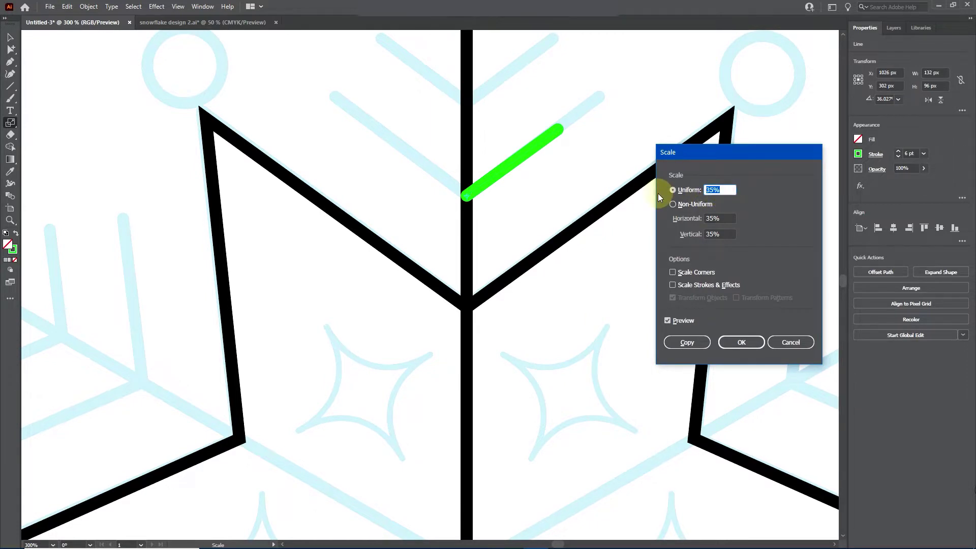
{"action": "type", "text": "50"}
{"action": "left_click", "coordinate": [664, 322]}
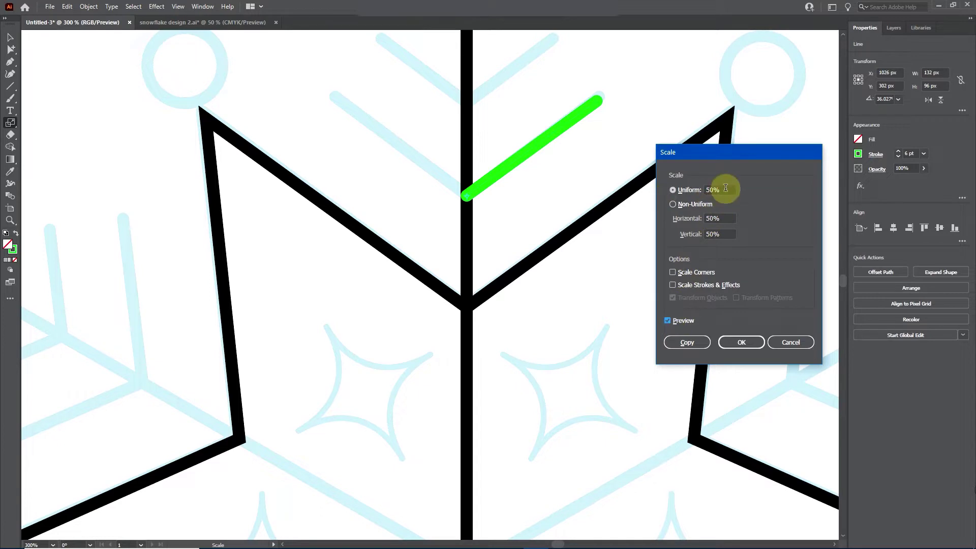
{"action": "left_click", "coordinate": [741, 342]}
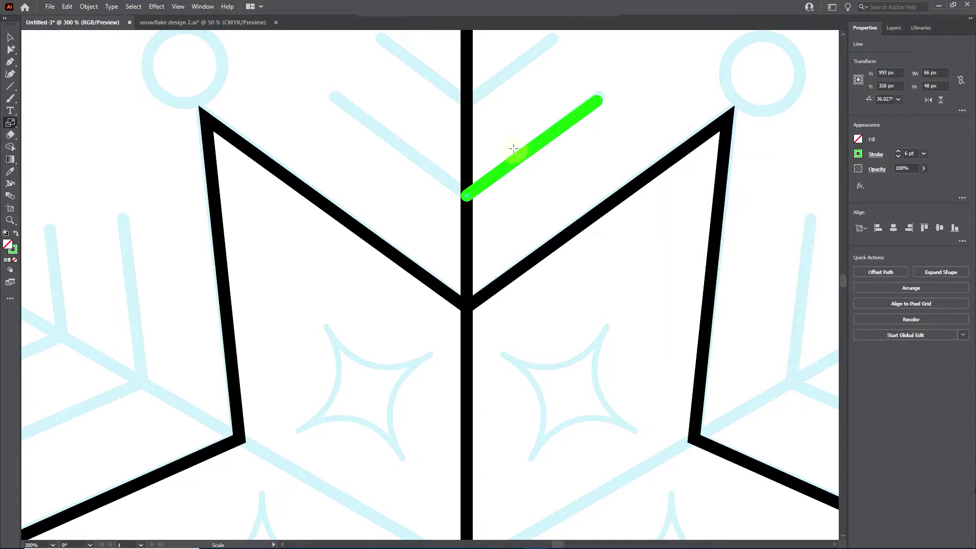
- Nudge the branch end with a Shift-constrained drag and zoom out
{"action": "left_click", "coordinate": [6, 40]}
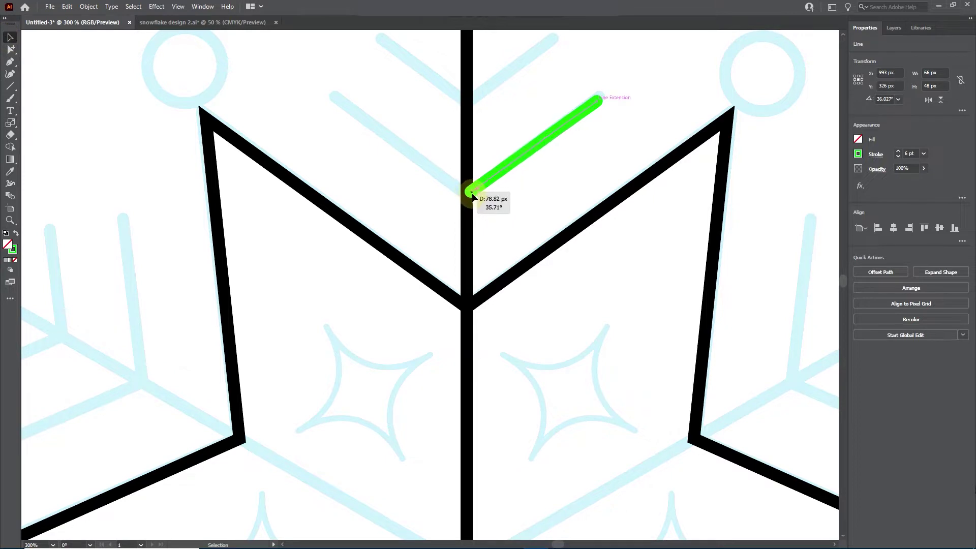
{"action": "key", "text": "shift"}
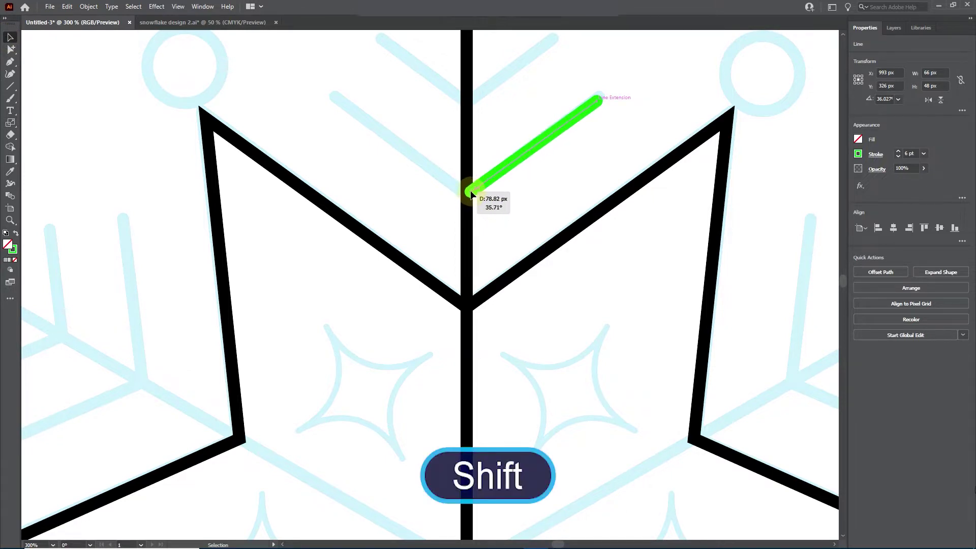
{"action": "left_click_drag", "start_coordinate": [470, 192], "coordinate": [471, 190]}
{"action": "key", "text": "ctrl+minus"}
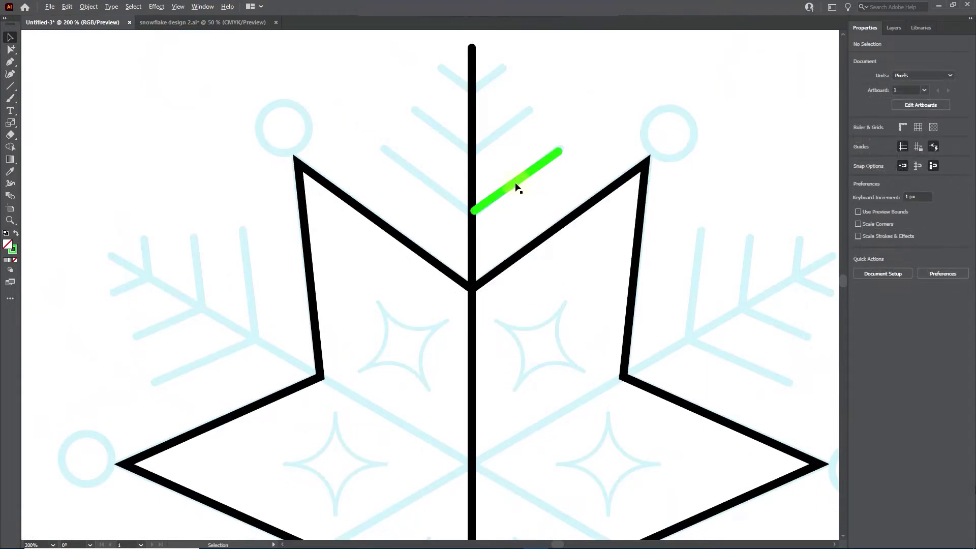
- Duplicate the branch higher up the stem and scale the copy to 65%
{"action": "left_click_drag", "start_coordinate": [510, 192], "coordinate": [510, 131]}
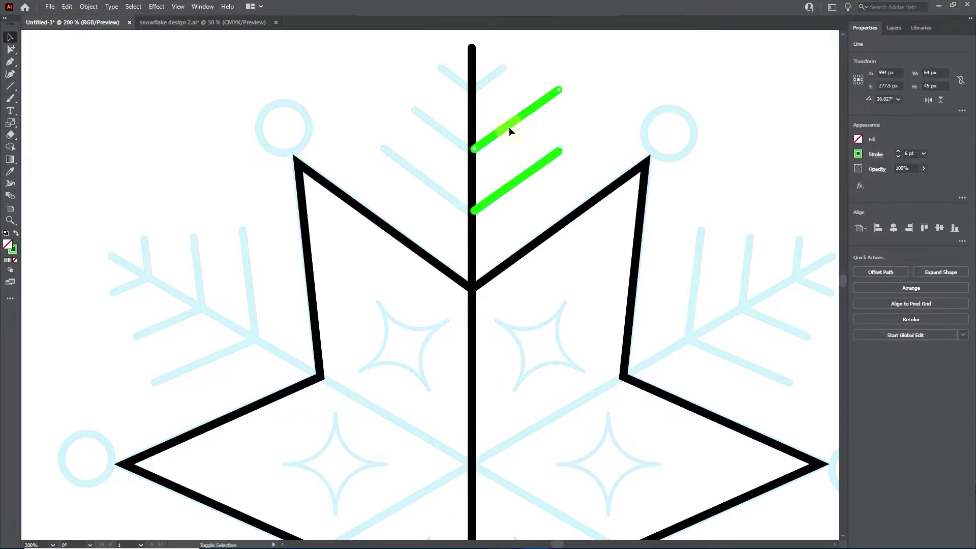
{"action": "left_click", "coordinate": [11, 123]}
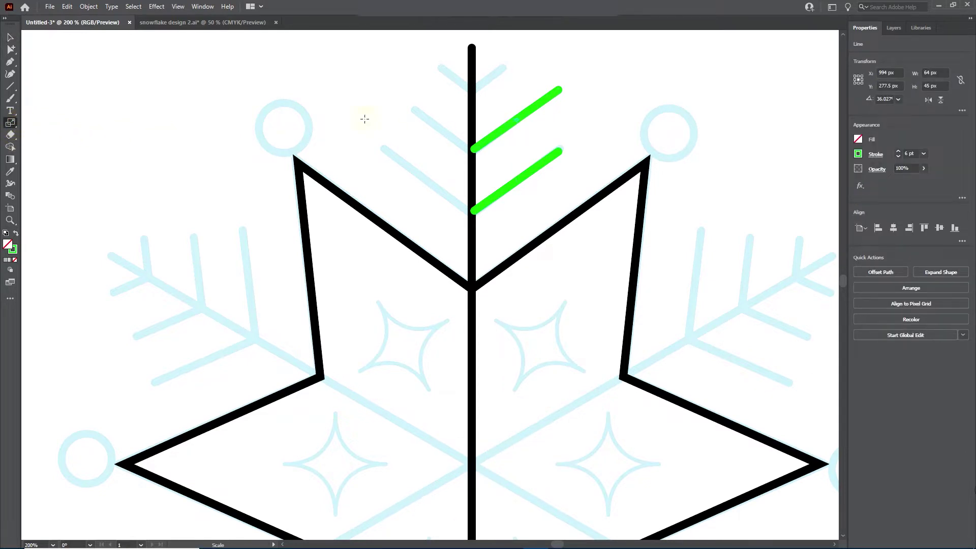
{"action": "left_click", "coordinate": [474, 148], "text": "alt"}
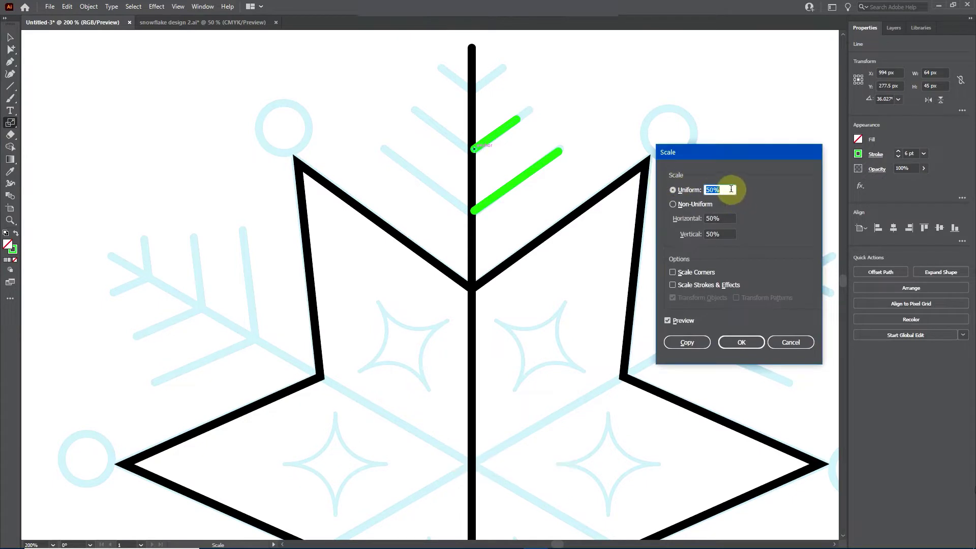
{"action": "left_click", "coordinate": [669, 320]}
{"action": "left_click", "coordinate": [668, 320]}
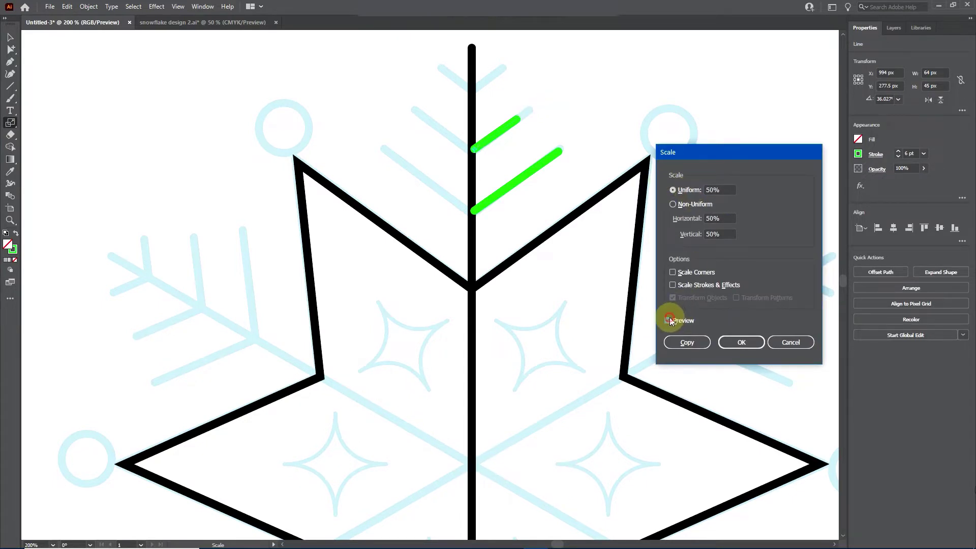
{"action": "double_click", "coordinate": [719, 190]}
{"action": "type", "text": "55"}
{"action": "left_click", "coordinate": [672, 189]}
{"action": "type", "text": "65"}
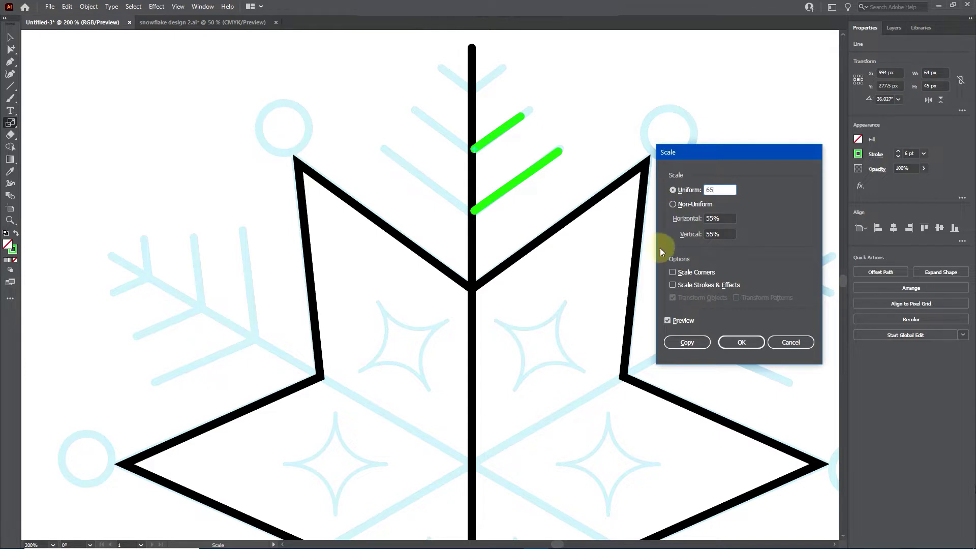
{"action": "left_click", "coordinate": [669, 320]}
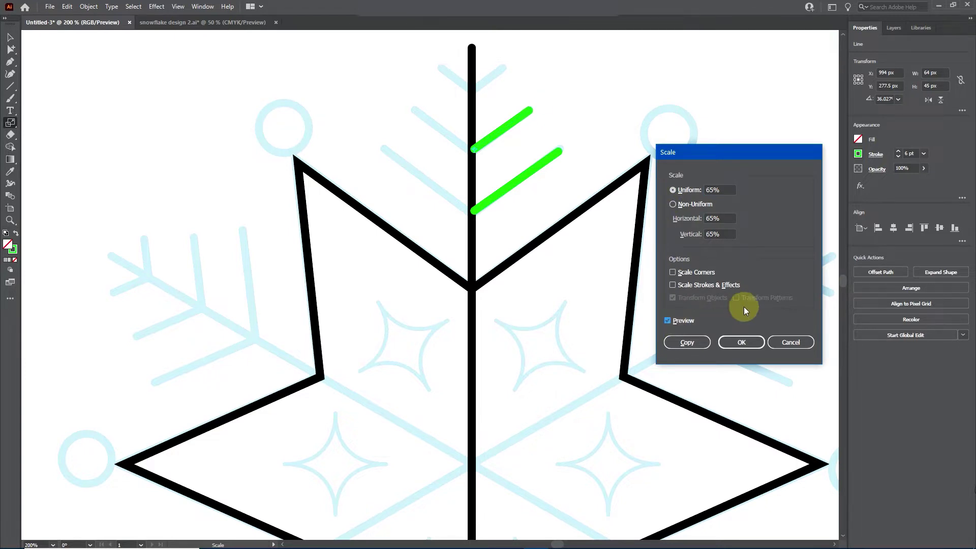
{"action": "left_click", "coordinate": [741, 342]}
{"action": "left_click", "coordinate": [11, 37]}
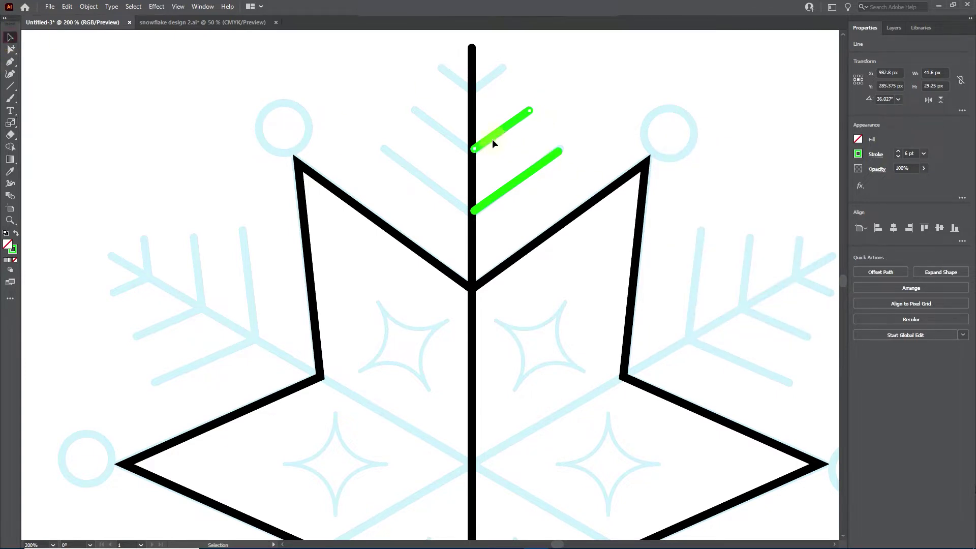
- Duplicate that branch further up the stem and scale the top copy to 55%
{"action": "left_click_drag", "start_coordinate": [490, 142], "coordinate": [487, 84]}
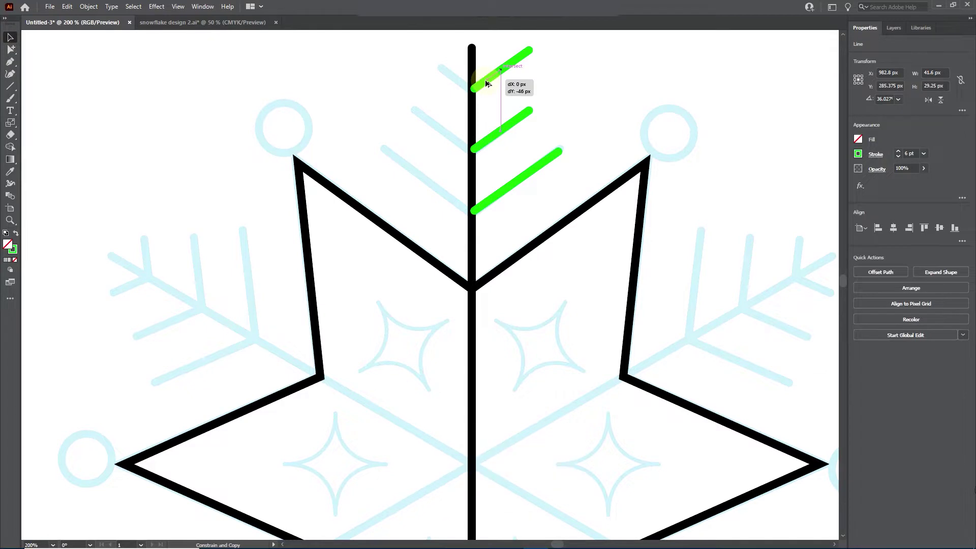
{"action": "left_click", "coordinate": [10, 123]}
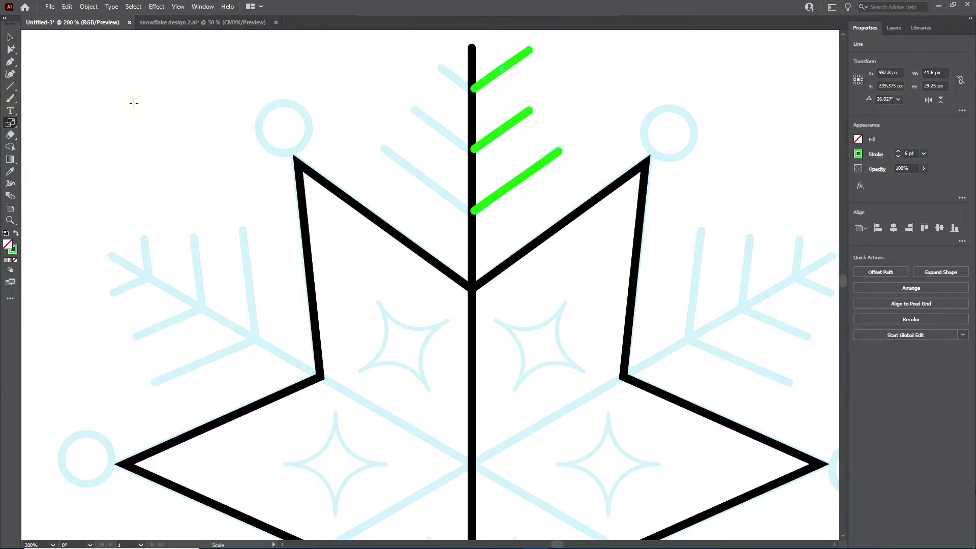
{"action": "left_click", "coordinate": [474, 88], "text": "alt"}
{"action": "left_click", "coordinate": [690, 191]}
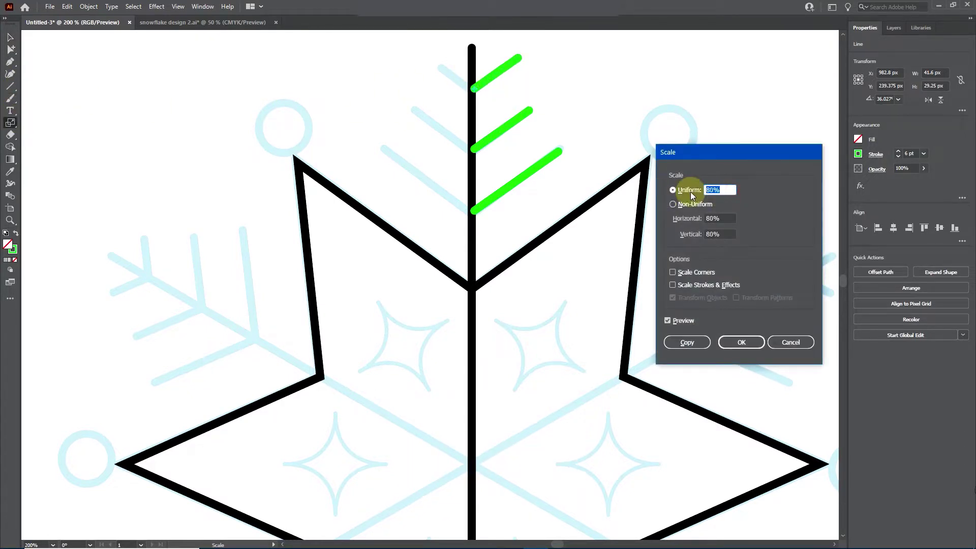
{"action": "type", "text": "55"}
{"action": "left_click", "coordinate": [668, 320]}
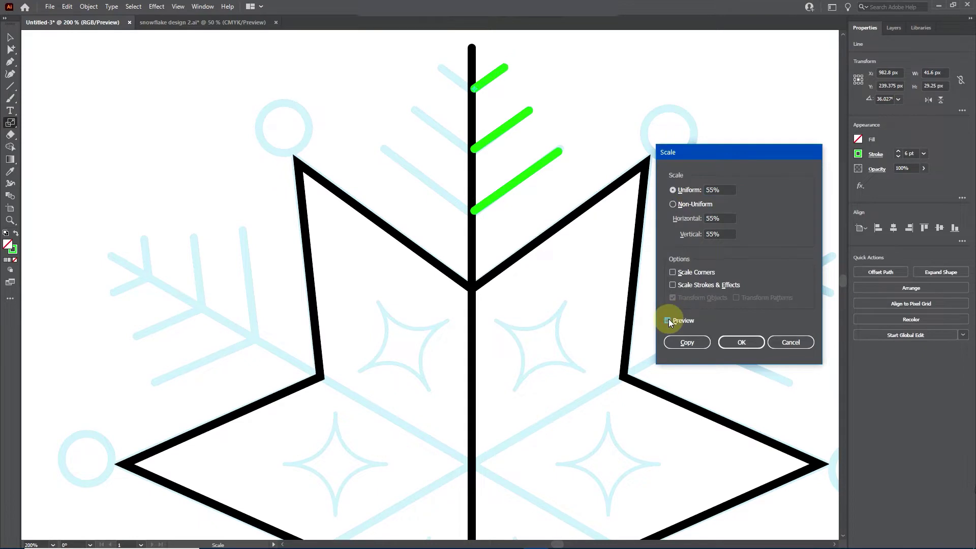
{"action": "left_click", "coordinate": [740, 341]}
- Marquee-select all three green branch lines for recolouring
{"action": "key", "text": "v"}
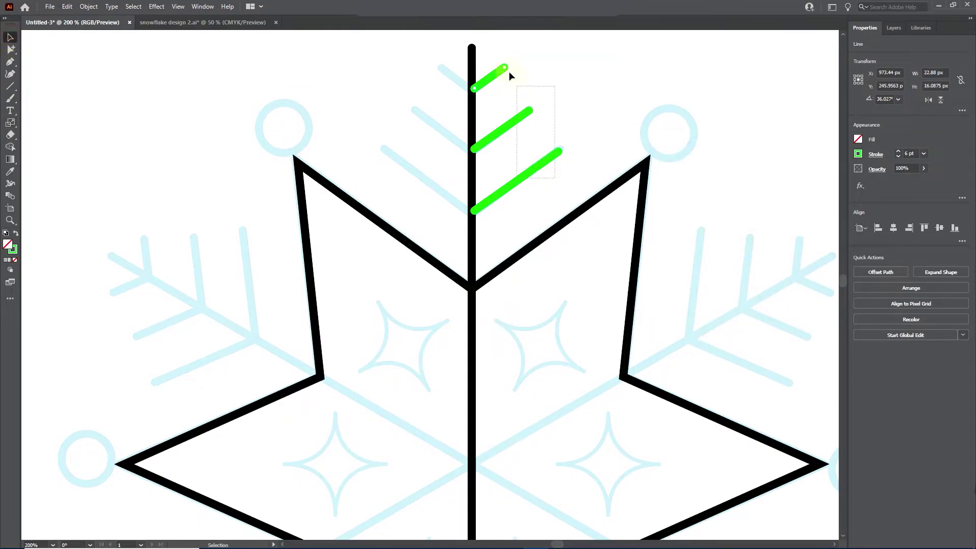
{"action": "left_click_drag", "start_coordinate": [509, 73], "coordinate": [507, 71]}
{"action": "left_click", "coordinate": [857, 153]}
- Make the three branches' stroke black
{"action": "left_click", "coordinate": [768, 190]}
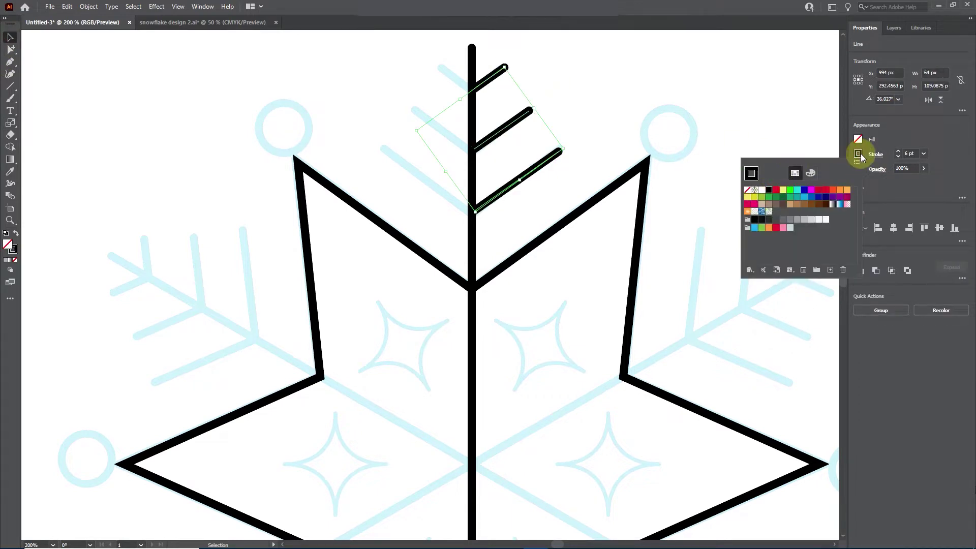
{"action": "left_click", "coordinate": [11, 123]}
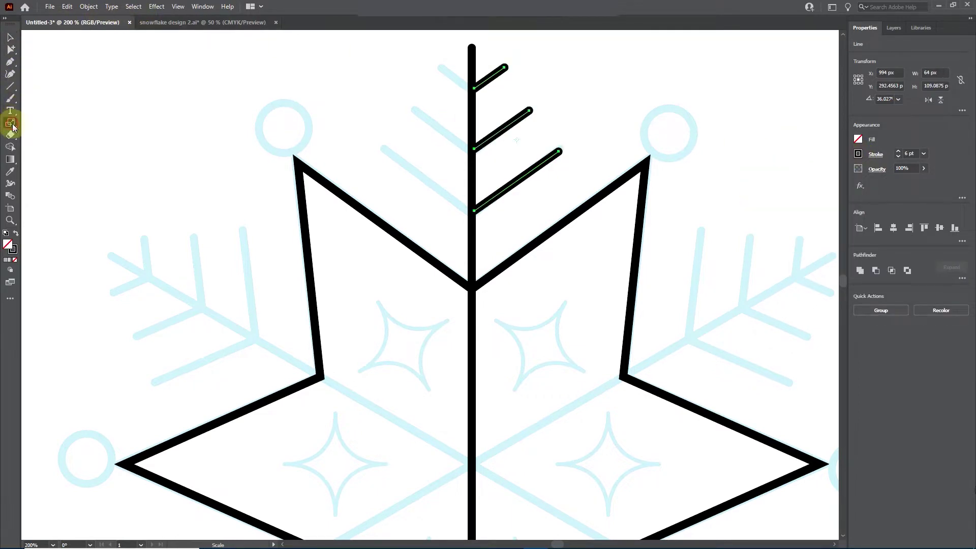
{"action": "left_click_drag", "start_coordinate": [12, 128], "coordinate": [44, 147]}
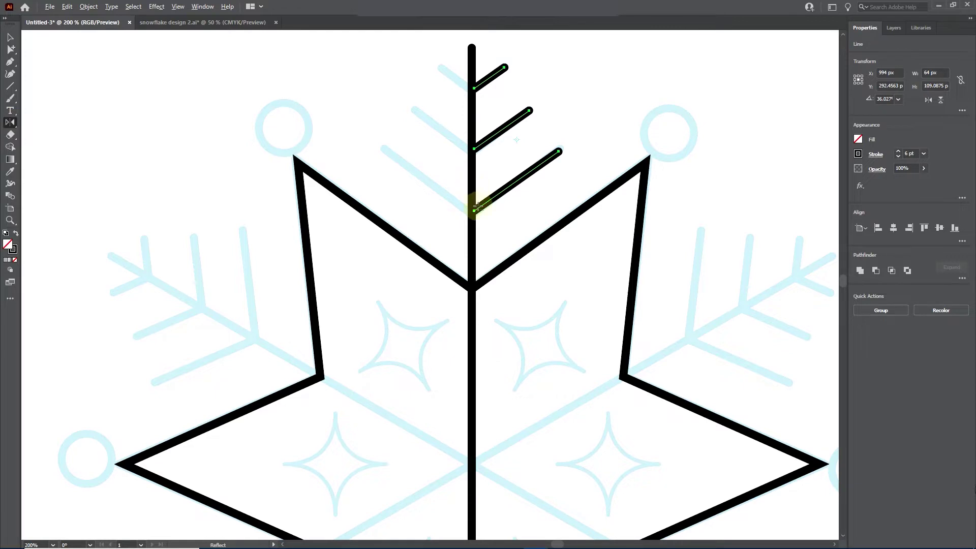
- Reflect a copy of the branches across a vertical axis on the stem, then zoom out
{"action": "scroll", "coordinate": [477, 207], "scroll_direction": "up", "scroll_amount": 1}
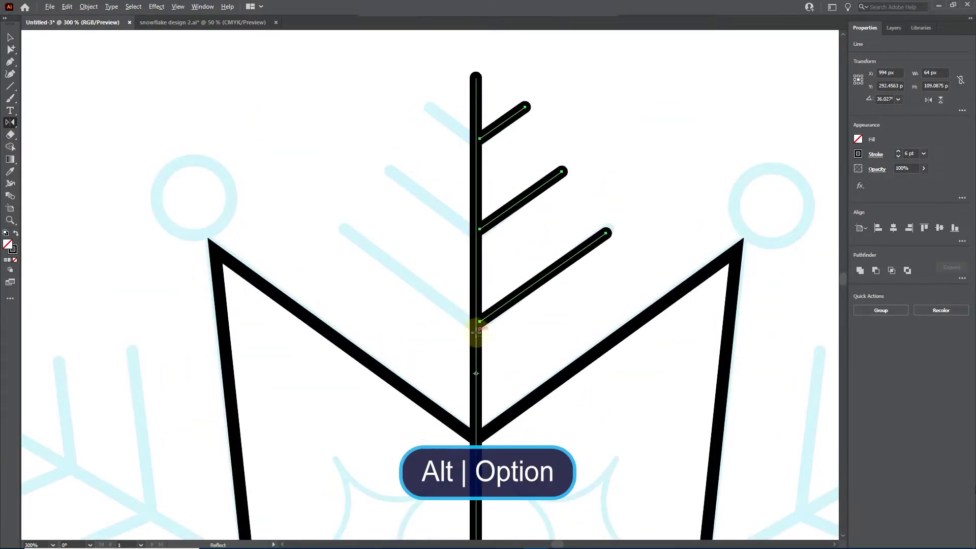
{"action": "left_click", "coordinate": [476, 333], "text": "alt"}
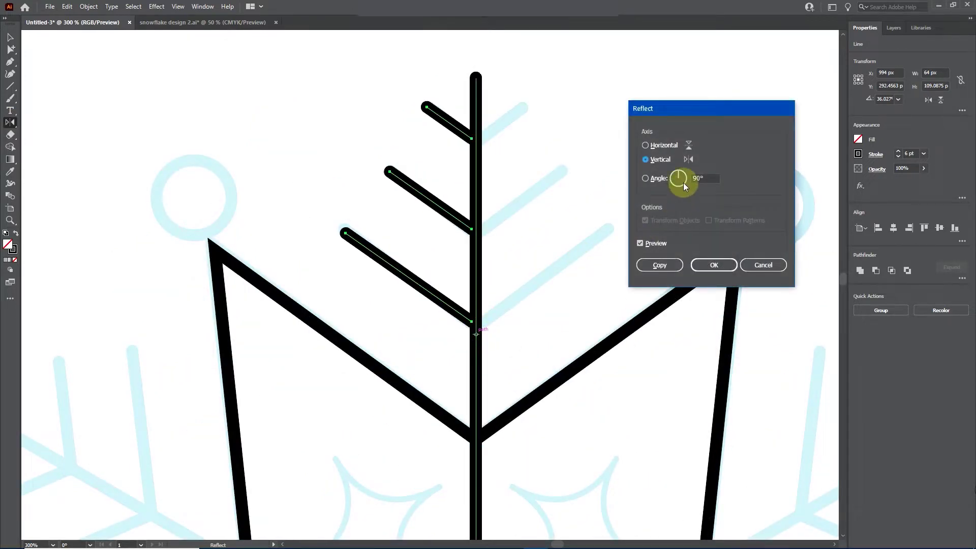
{"action": "left_click", "coordinate": [656, 147]}
{"action": "left_click", "coordinate": [657, 159]}
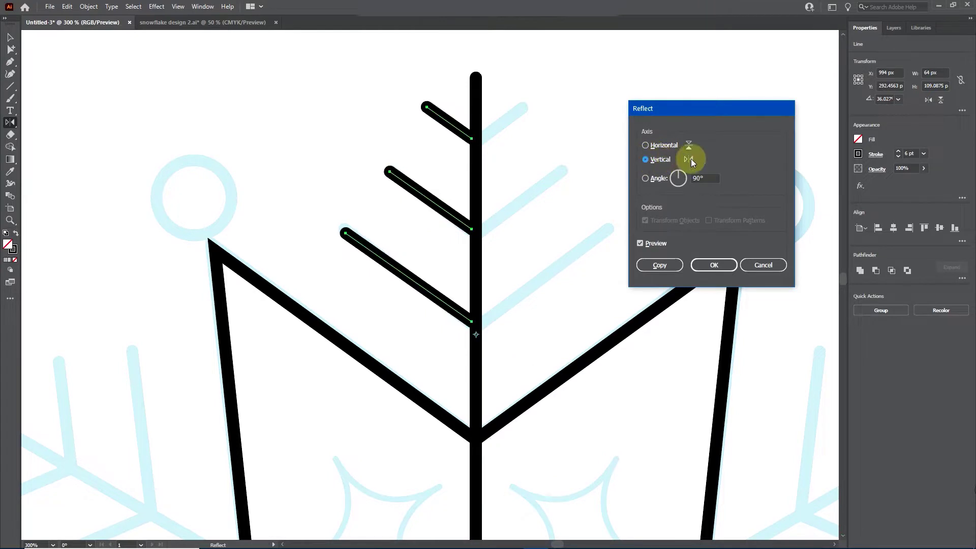
{"action": "left_click", "coordinate": [640, 243]}
{"action": "left_click", "coordinate": [640, 244]}
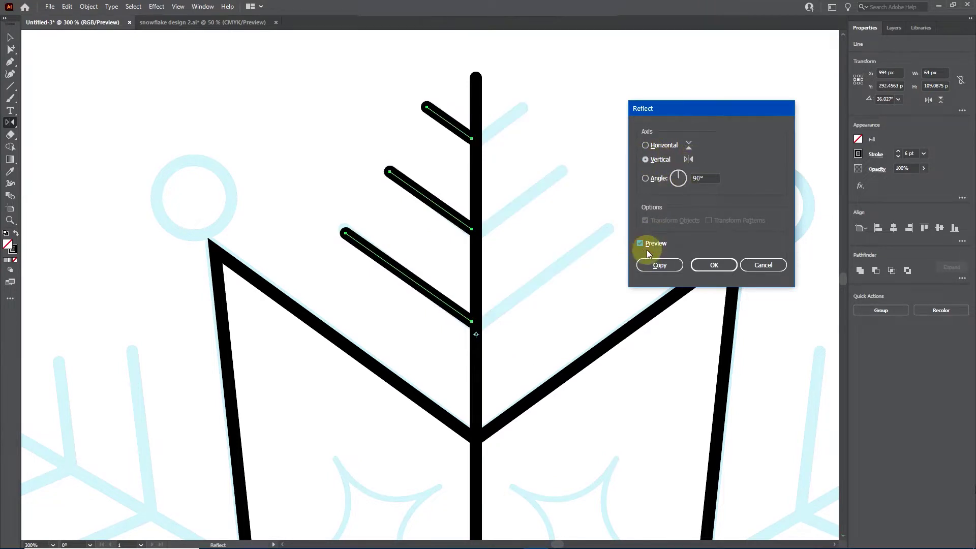
{"action": "left_click", "coordinate": [664, 266]}
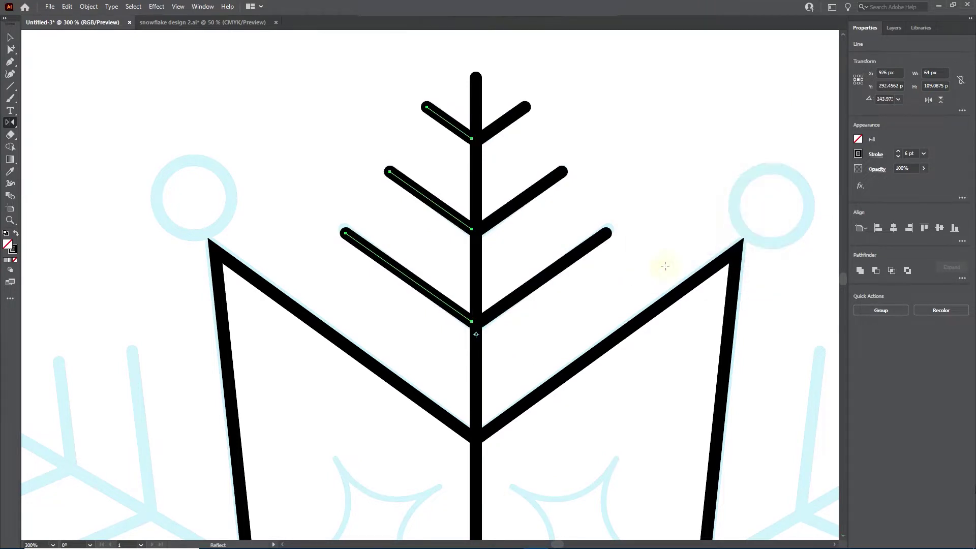
{"action": "key", "text": "ctrl+minus"}
{"action": "key", "text": "ctrl+minus"}
{"action": "scroll", "coordinate": [464, 218], "scroll_direction": "down", "scroll_amount": 2}
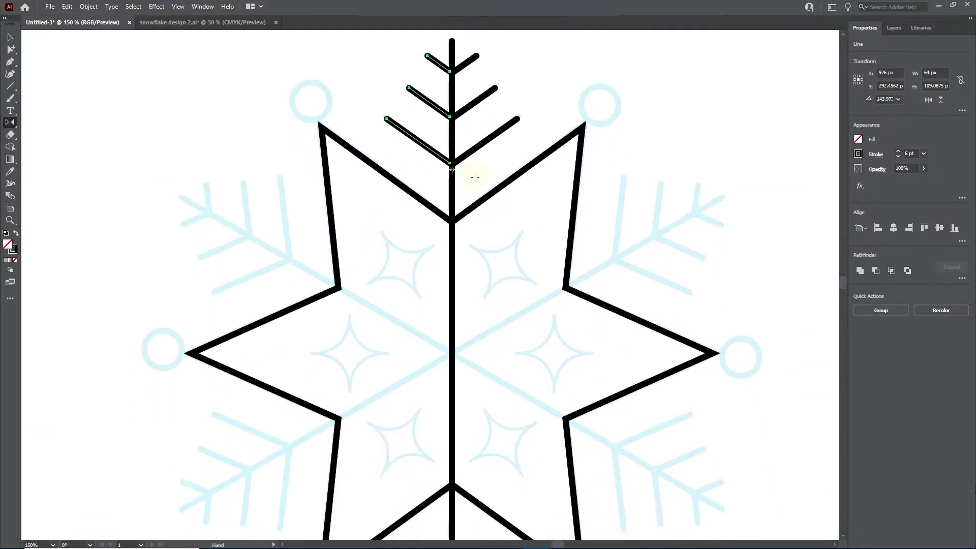
{"action": "key", "text": "ctrl+minus"}
- Drag the stem's bottom end up to the star's centre and marquee-select the stem and six branches
{"action": "key", "text": "v"}
{"action": "left_click", "coordinate": [459, 442]}
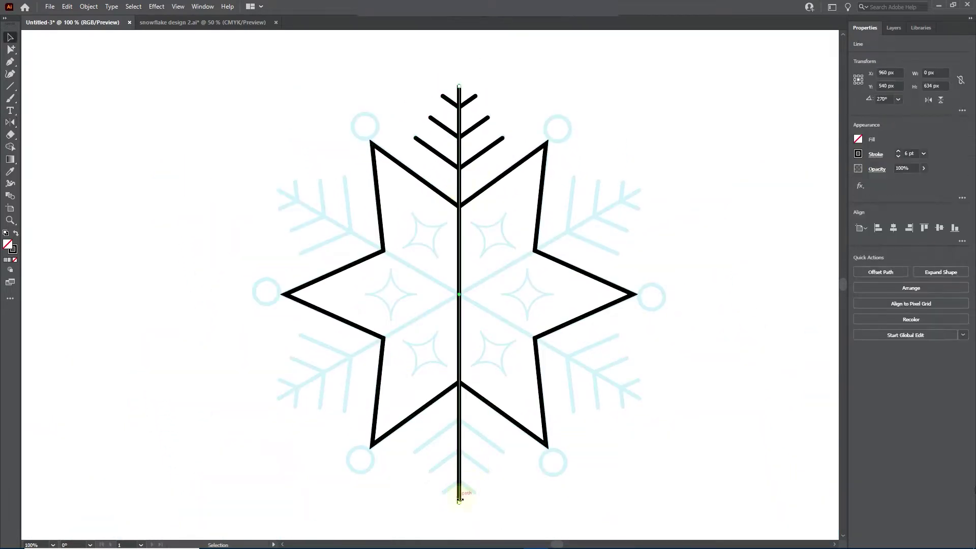
{"action": "left_click_drag", "start_coordinate": [459, 501], "coordinate": [458, 294]}
{"action": "scroll", "coordinate": [459, 302], "scroll_direction": "up", "scroll_amount": 3}
{"action": "scroll", "coordinate": [459, 302], "scroll_direction": "down", "scroll_amount": 4}
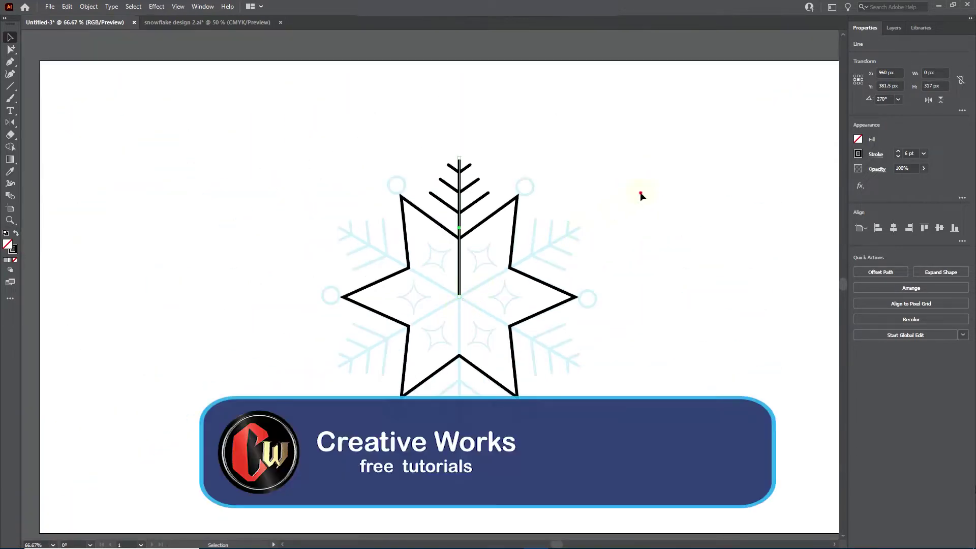
{"action": "left_click", "coordinate": [640, 196]}
{"action": "scroll", "coordinate": [457, 250], "scroll_direction": "up", "scroll_amount": 1}
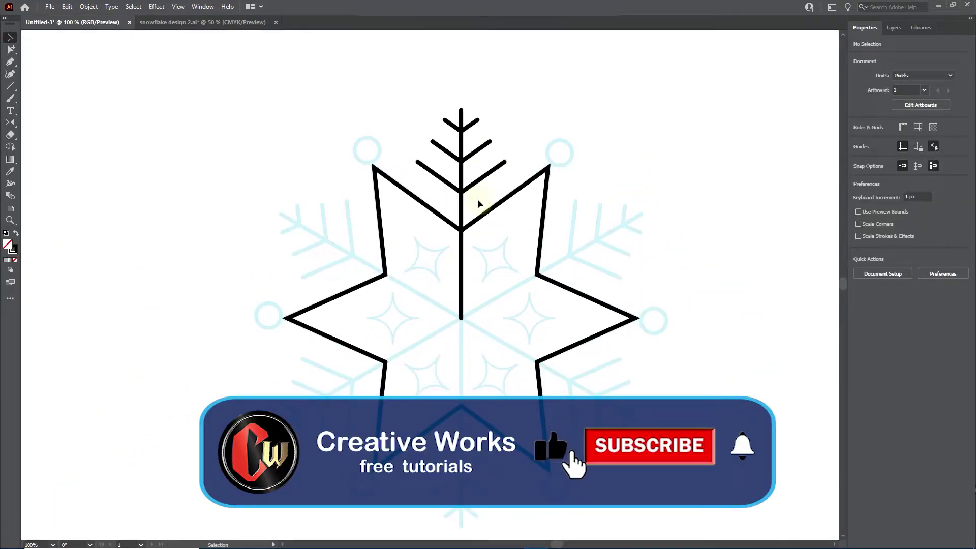
{"action": "left_click_drag", "start_coordinate": [477, 199], "coordinate": [431, 100]}
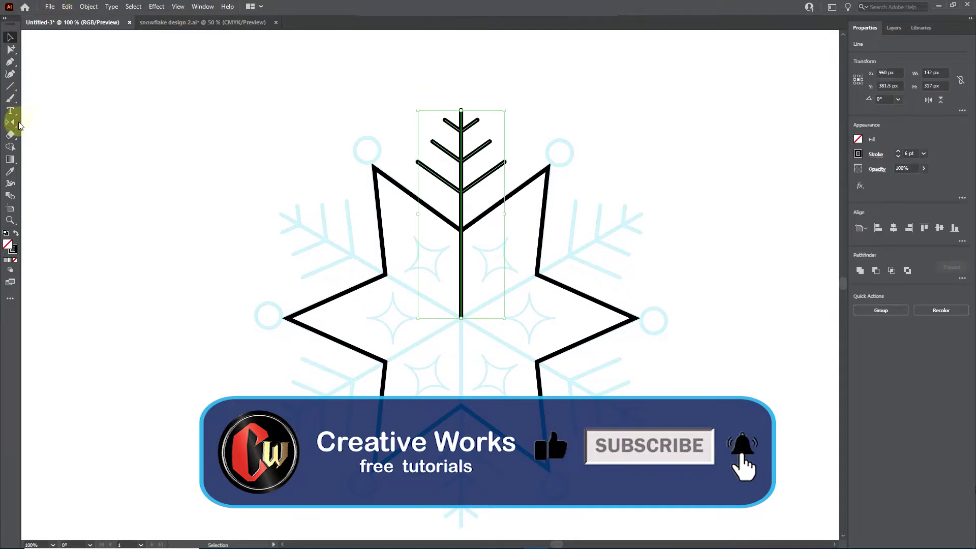
{"action": "left_click_drag", "start_coordinate": [19, 125], "coordinate": [57, 121]}
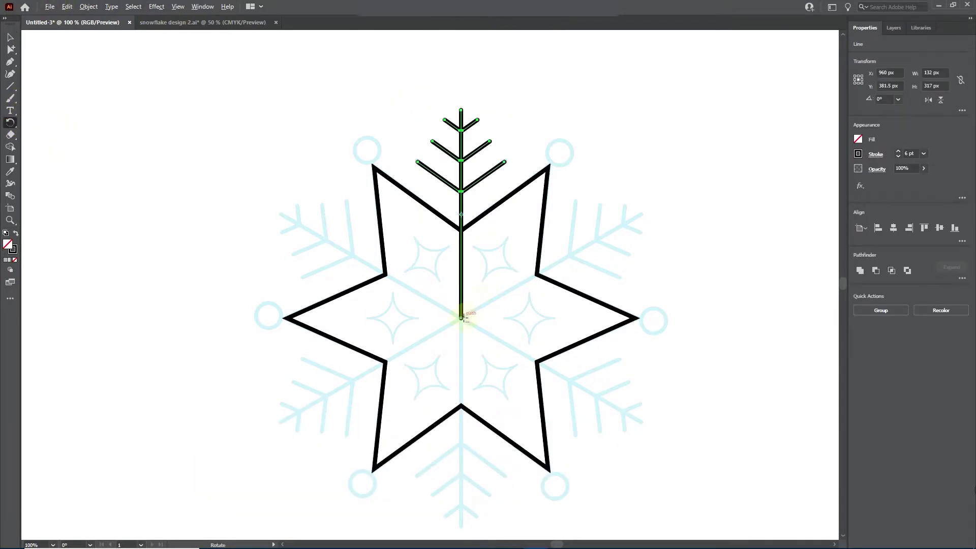
- Rotate copies of the branched arm by -60° around the star's centre, repeating with Ctrl+D
{"action": "left_click", "coordinate": [461, 318], "text": "alt"}
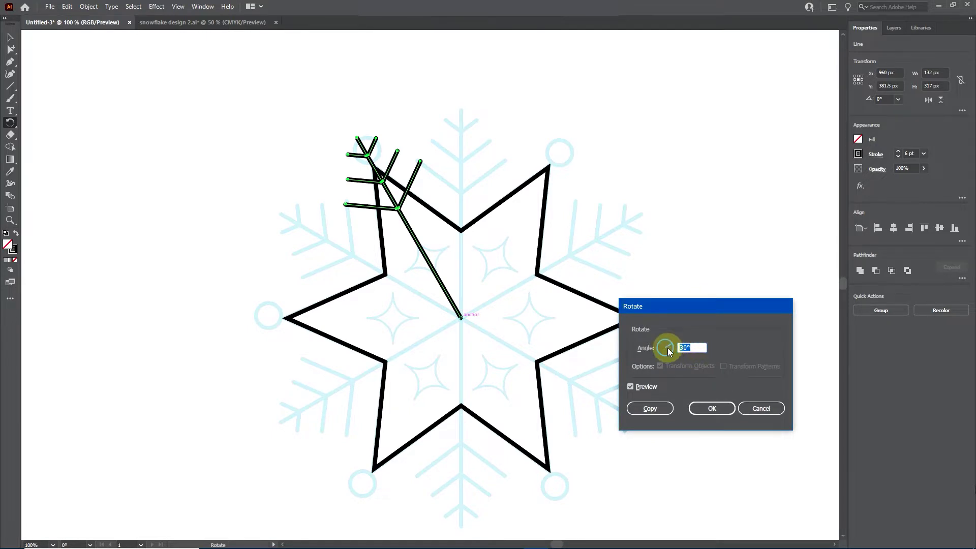
{"action": "left_click", "coordinate": [630, 387]}
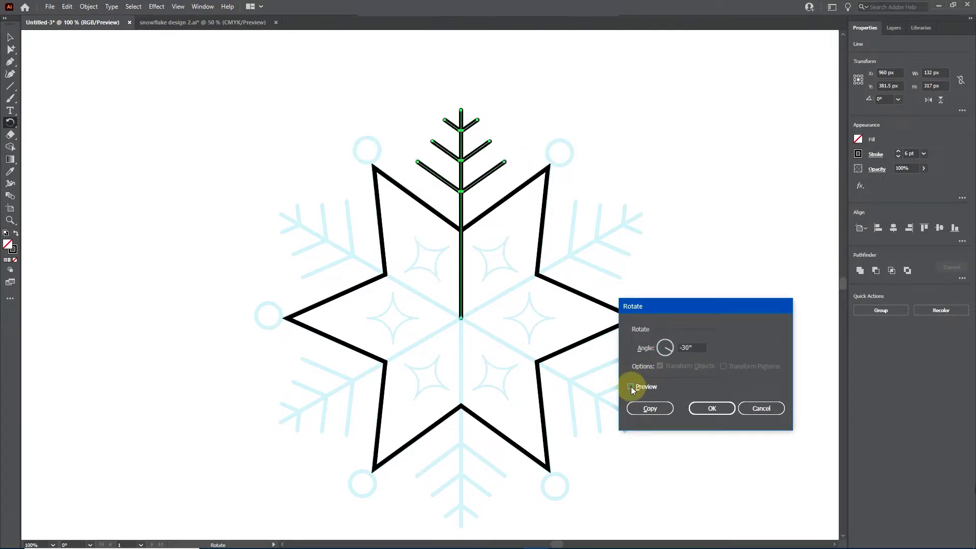
{"action": "left_click", "coordinate": [651, 347]}
{"action": "type", "text": "-60"}
{"action": "left_click", "coordinate": [631, 386]}
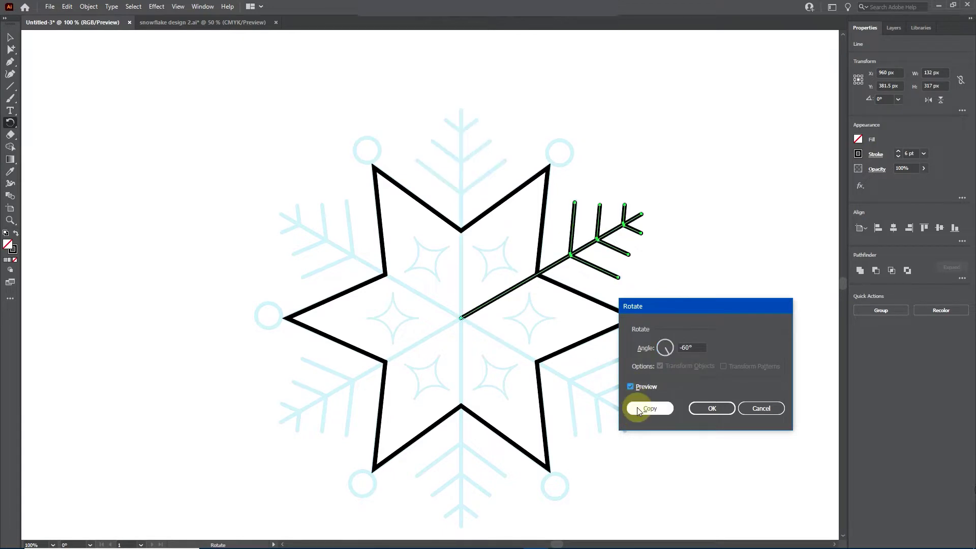
{"action": "left_click", "coordinate": [638, 409]}
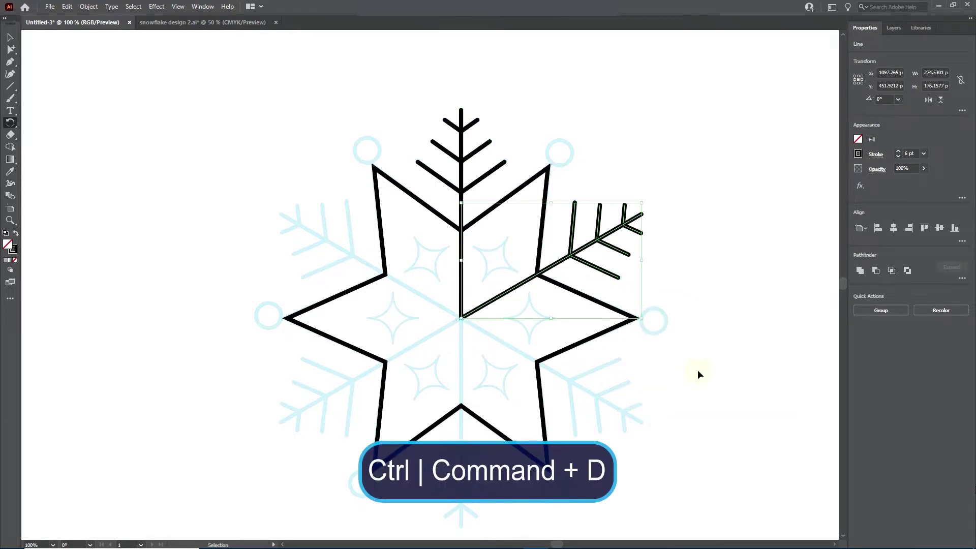
{"action": "key", "text": "ctrl+d"}
{"action": "key", "text": "ctrl+d"}
{"action": "key", "text": "ctrl+d"}
{"action": "key", "text": "ctrl+d"}
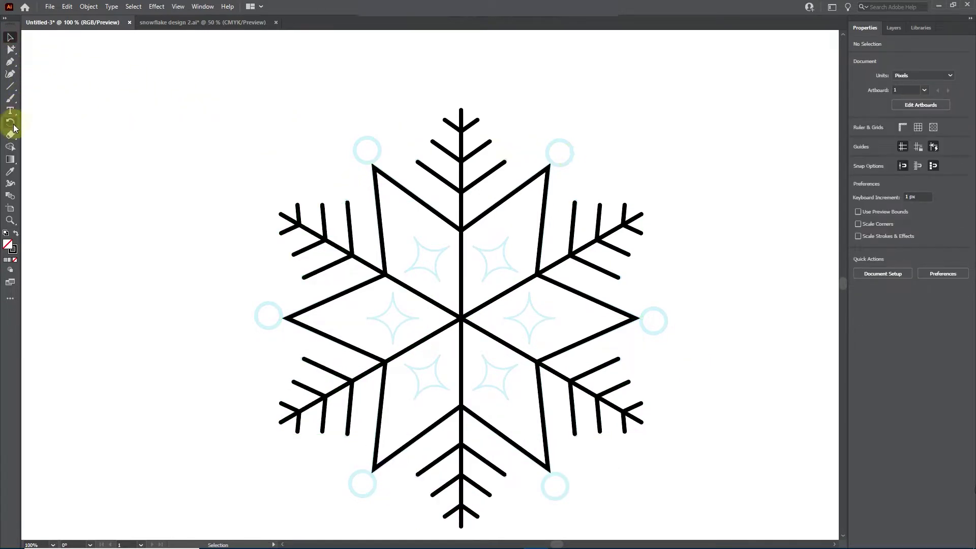
- Draw a small circle at the star's upper-right tip
{"action": "left_click_drag", "start_coordinate": [10, 86], "coordinate": [51, 101]}
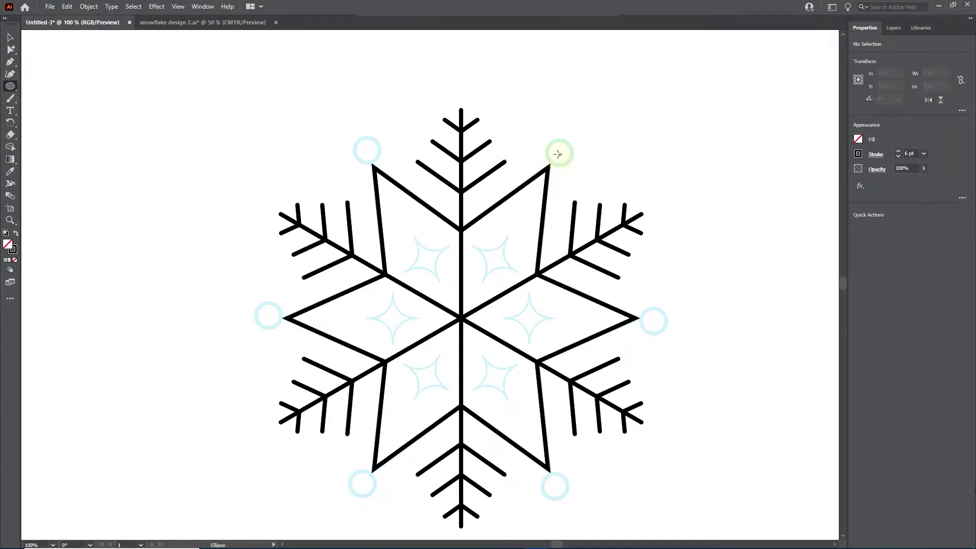
{"action": "left_click_drag", "start_coordinate": [558, 154], "coordinate": [600, 180]}
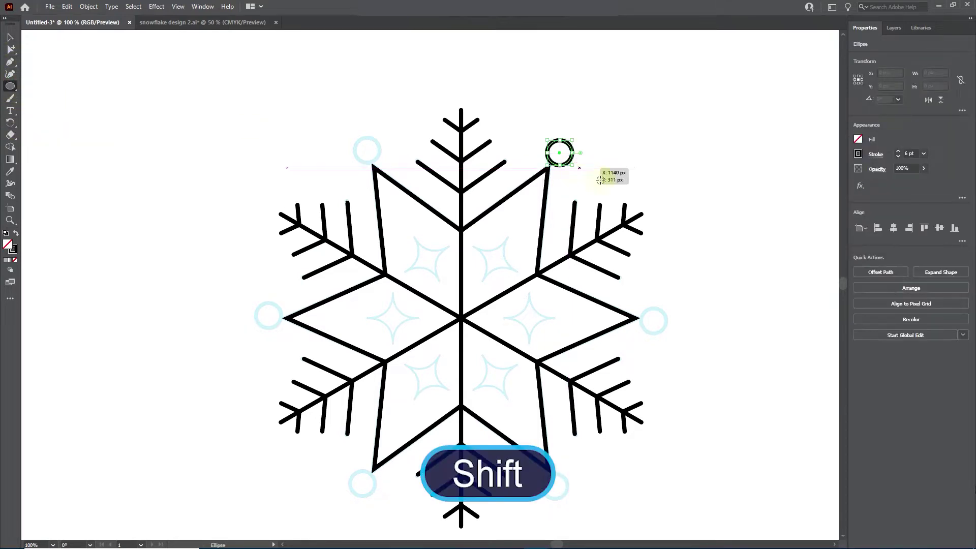
{"action": "left_click", "coordinate": [10, 38]}
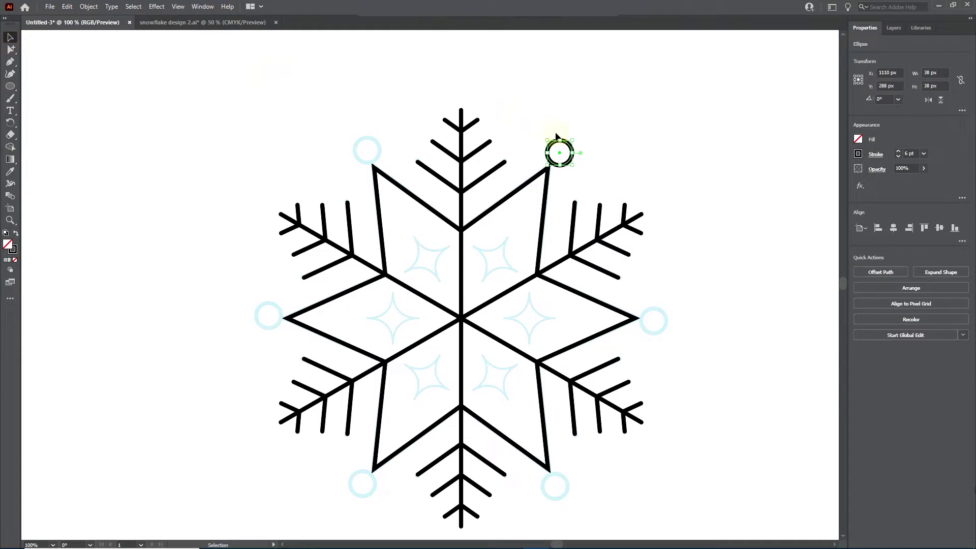
- Rotate copies of the circle by -60° around the centre onto every star point
{"action": "left_click_drag", "start_coordinate": [10, 123], "coordinate": [31, 123]}
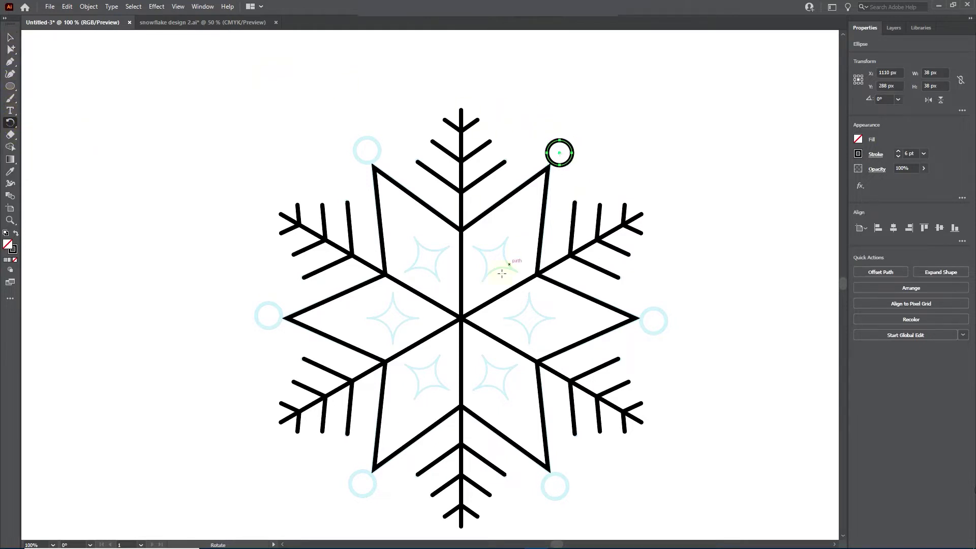
{"action": "left_click", "coordinate": [460, 318], "text": "alt"}
{"action": "left_click_drag", "start_coordinate": [690, 307], "coordinate": [736, 129]}
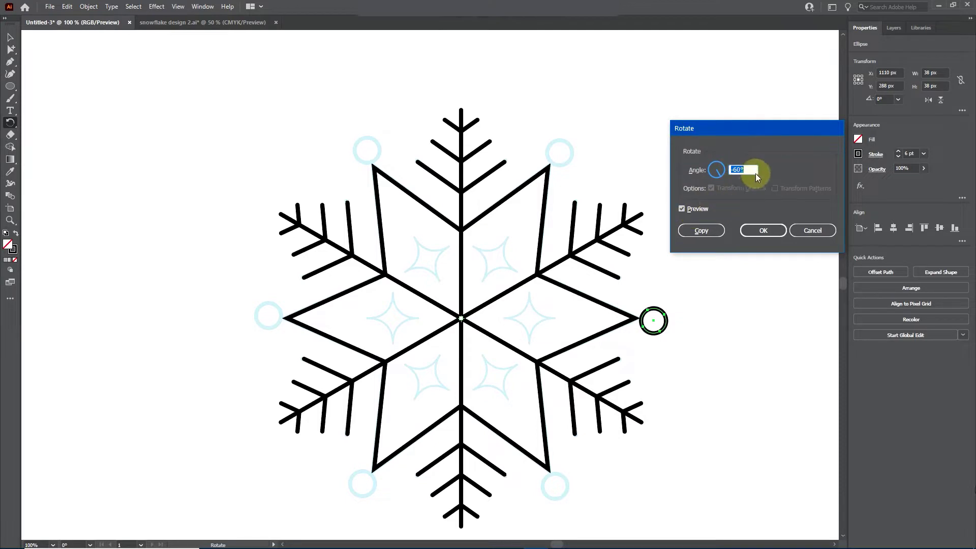
{"action": "left_click", "coordinate": [702, 230]}
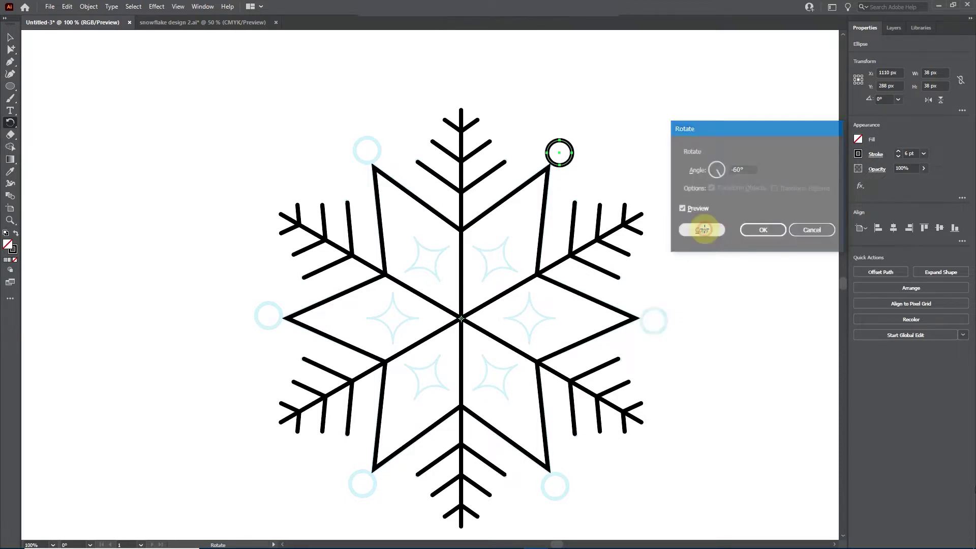
{"action": "key", "text": "ctrl+d"}
{"action": "key", "text": "ctrl+d"}
{"action": "key", "text": "ctrl+d"}
{"action": "key", "text": "ctrl+d"}
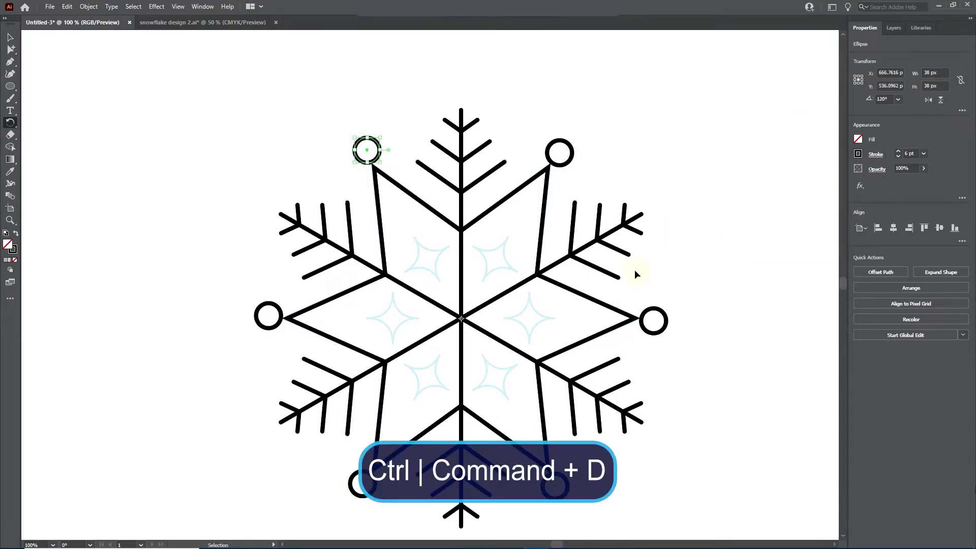
{"action": "left_click", "coordinate": [11, 37]}
{"action": "left_click", "coordinate": [215, 112]}
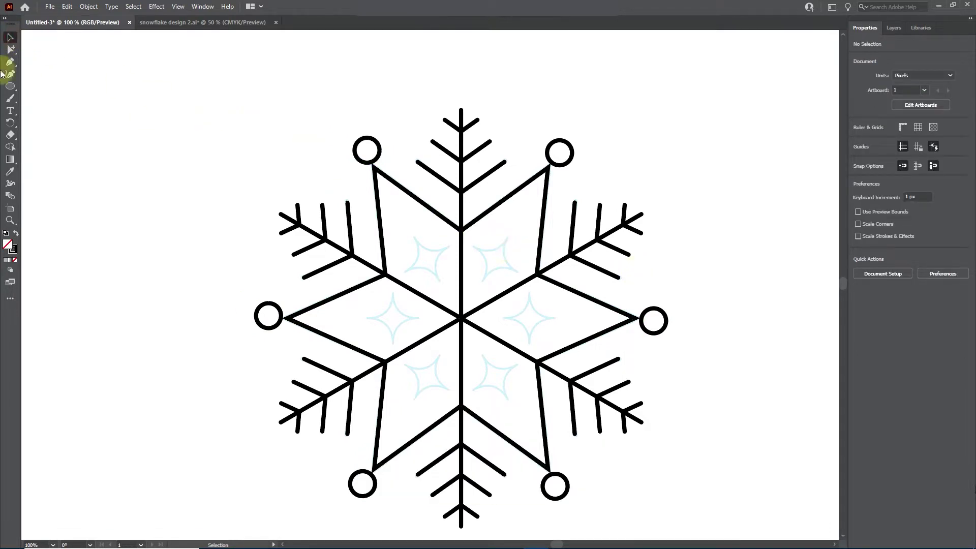
- Draw a small square at the artboard's top right with the Rectangle tool
{"action": "left_click_drag", "start_coordinate": [10, 86], "coordinate": [54, 87]}
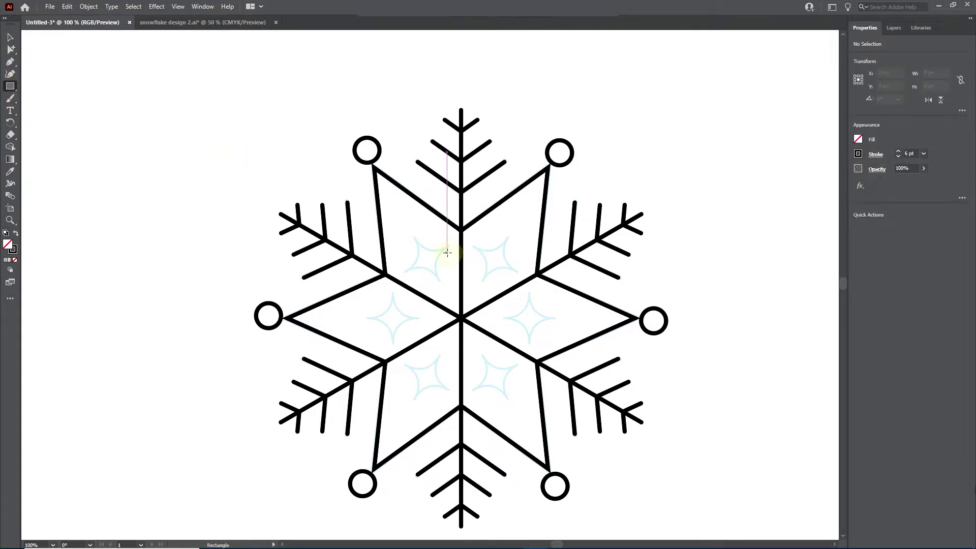
{"action": "left_click_drag", "start_coordinate": [687, 76], "coordinate": [703, 141]}
{"action": "key", "text": "v"}
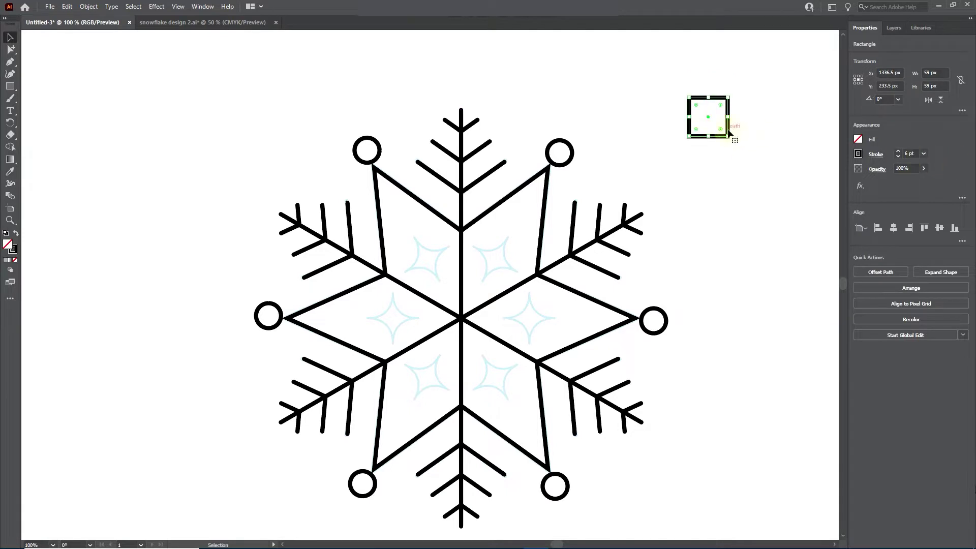
- Apply a -44% Pucker & Bloat to make a four-pointed star, then move it onto the upper arm
{"action": "left_click", "coordinate": [161, 9]}
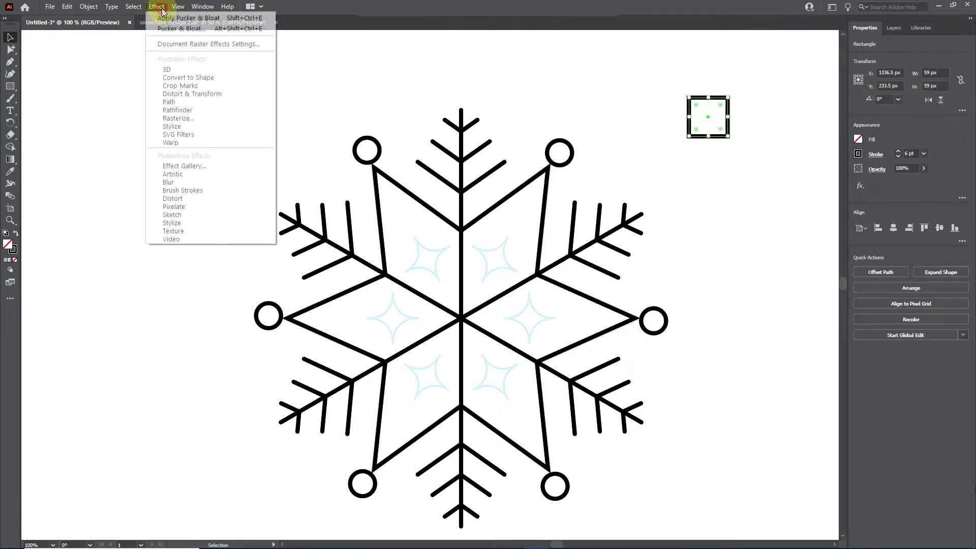
{"action": "mouse_move", "coordinate": [176, 94]}
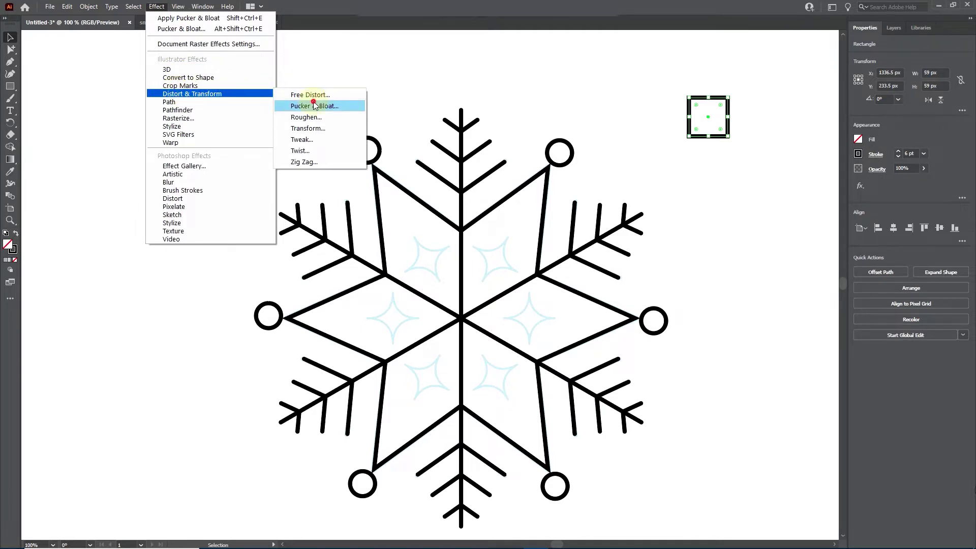
{"action": "left_click", "coordinate": [314, 105]}
{"action": "left_click_drag", "start_coordinate": [541, 165], "coordinate": [526, 166]}
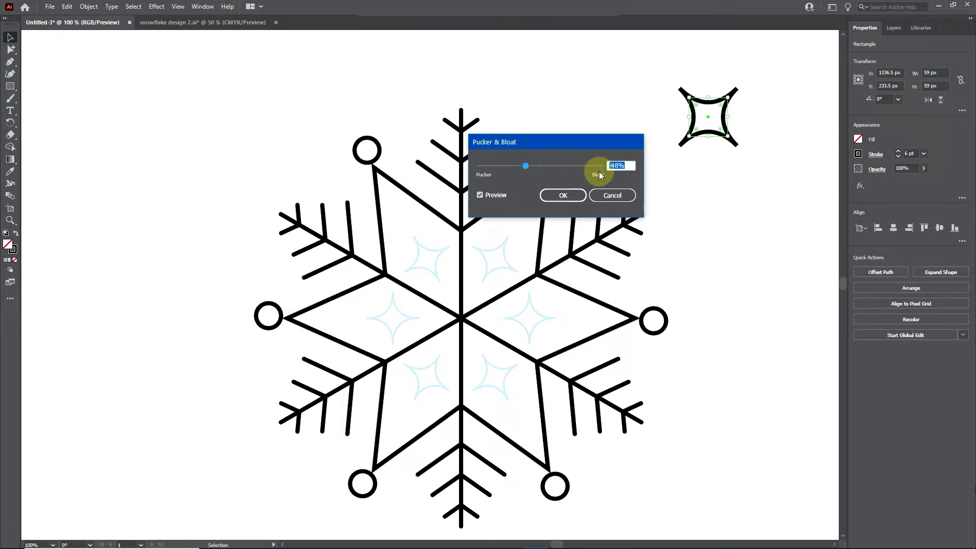
{"action": "type", "text": "-44"}
{"action": "left_click", "coordinate": [560, 196]}
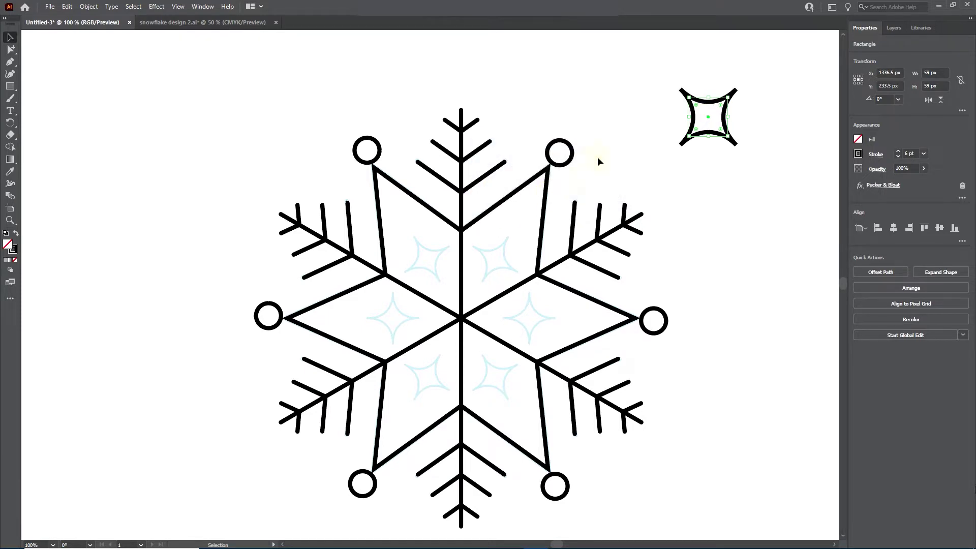
{"action": "left_click_drag", "start_coordinate": [708, 116], "coordinate": [463, 277]}
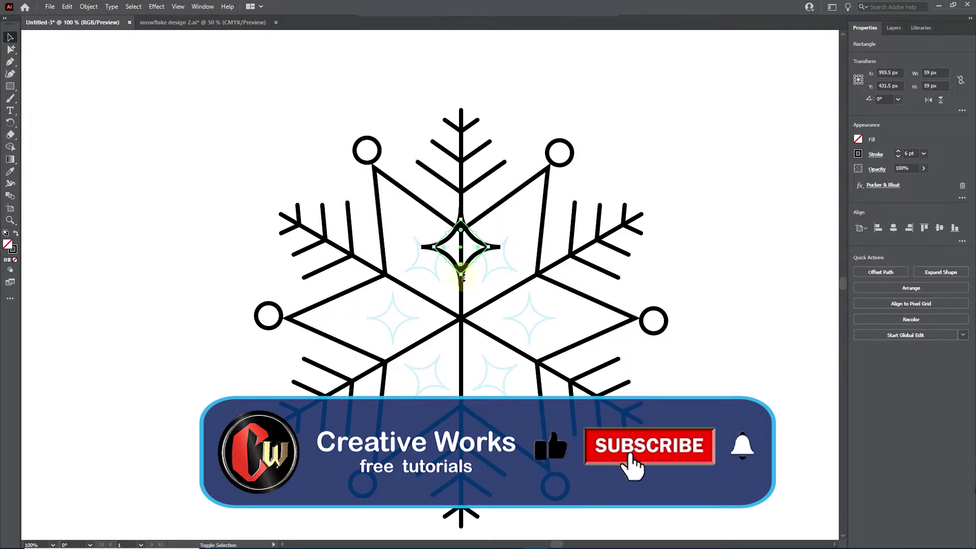
- Shrink the star to about 50.7 px and nudge it up 10 px onto the stem
{"action": "scroll", "coordinate": [463, 277], "scroll_direction": "up", "scroll_amount": 2}
{"action": "scroll", "coordinate": [460, 259], "scroll_direction": "down", "scroll_amount": 1}
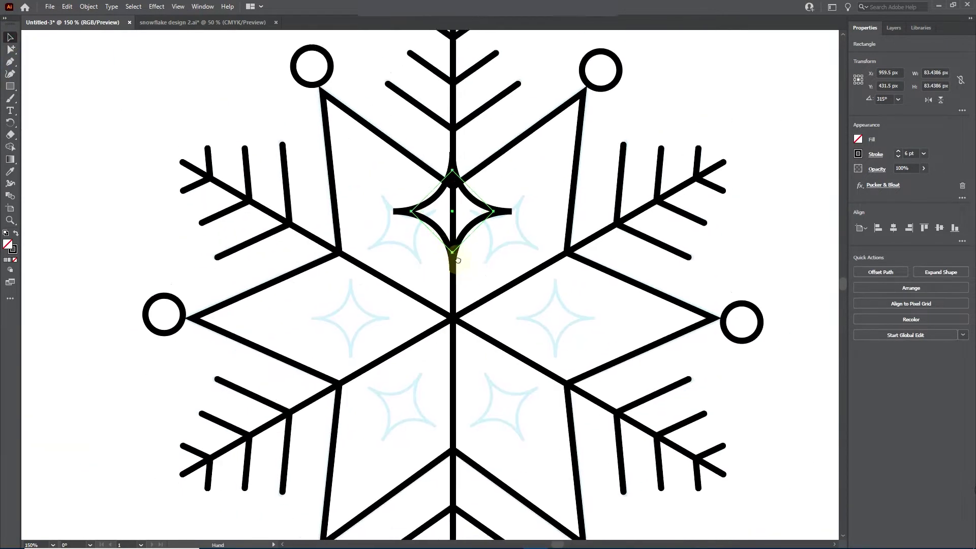
{"action": "scroll", "coordinate": [457, 260], "scroll_direction": "down", "scroll_amount": 1}
{"action": "left_click_drag", "start_coordinate": [452, 220], "coordinate": [451, 173]}
{"action": "key", "text": "shift+Up"}
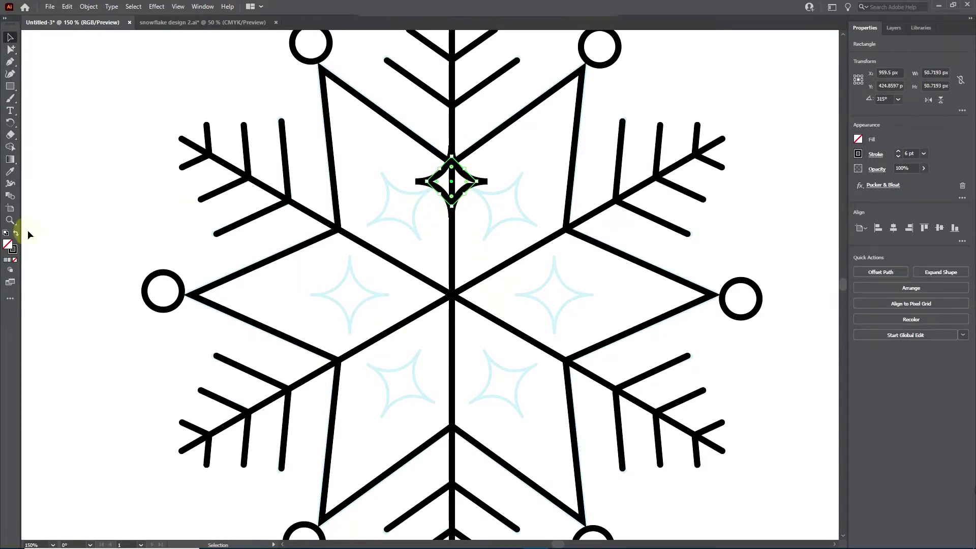
{"action": "left_click", "coordinate": [10, 122]}
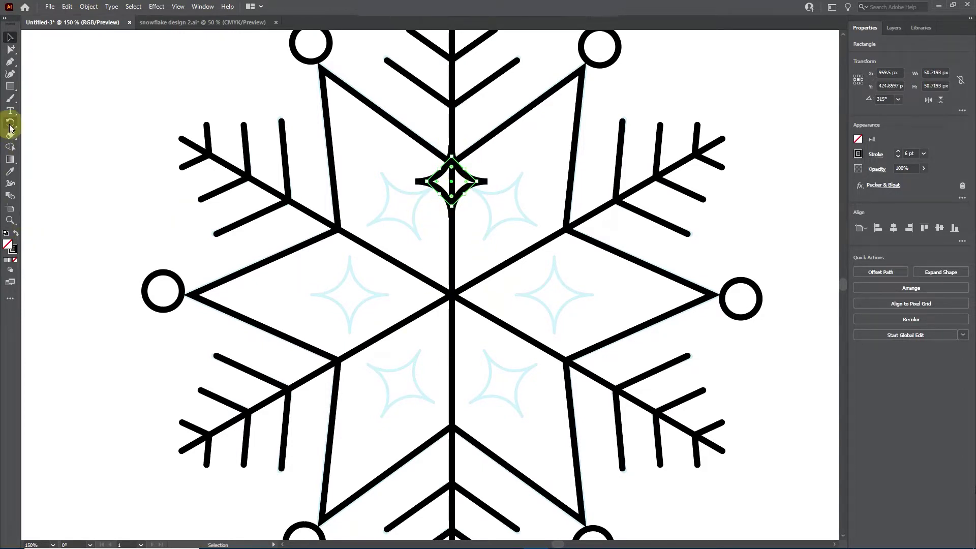
- Place a copy of the star rotated -30° about the snowflake's centre
{"action": "left_click", "coordinate": [453, 294], "text": "alt"}
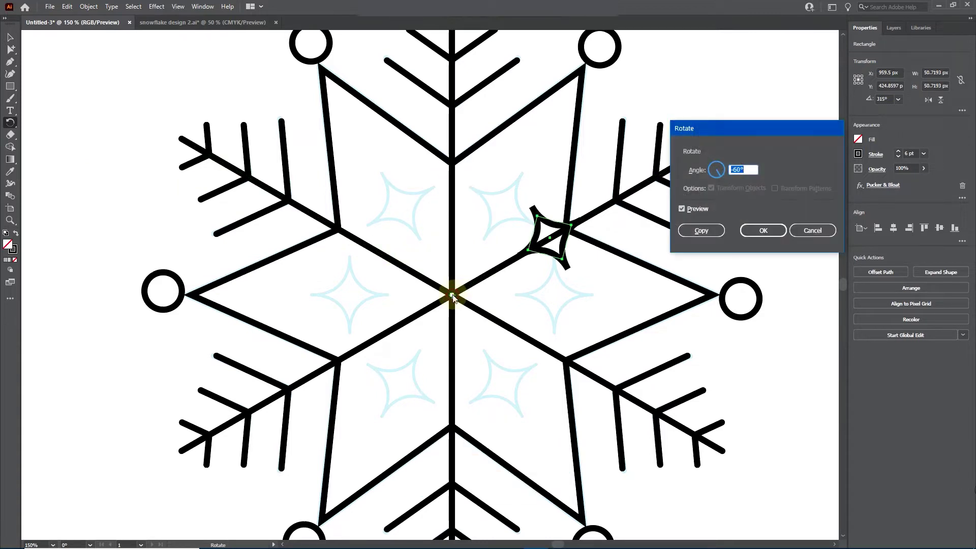
{"action": "left_click", "coordinate": [750, 166]}
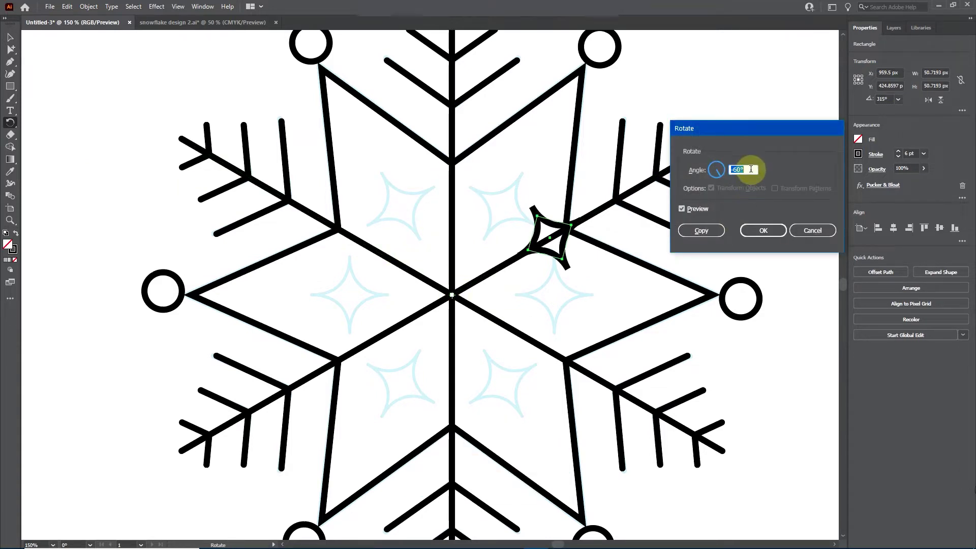
{"action": "type", "text": "-30"}
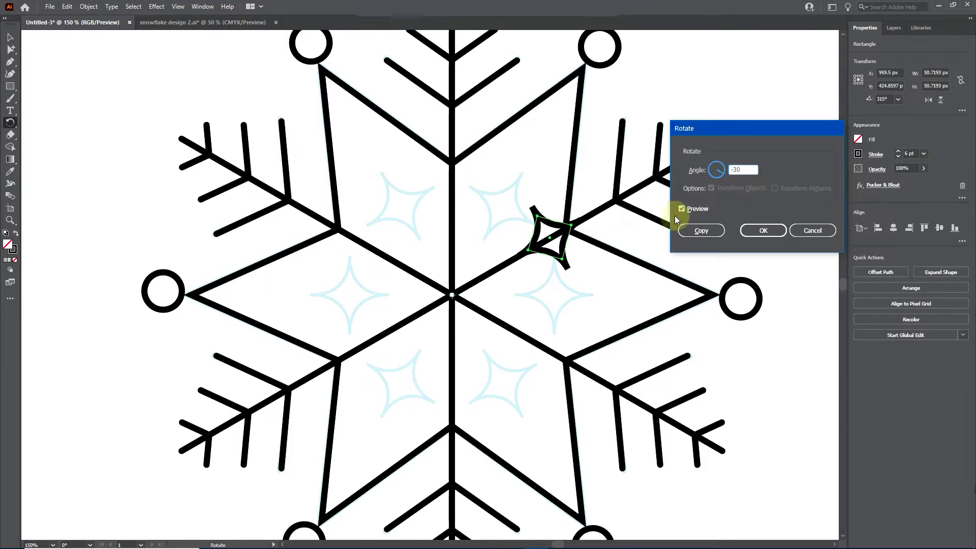
{"action": "left_click", "coordinate": [681, 208]}
{"action": "left_click", "coordinate": [681, 209]}
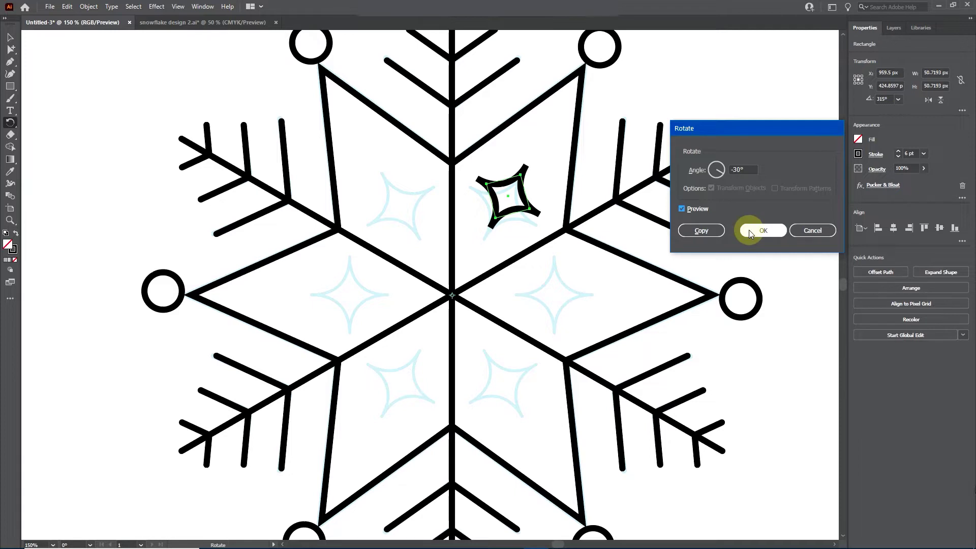
{"action": "left_click", "coordinate": [704, 229]}
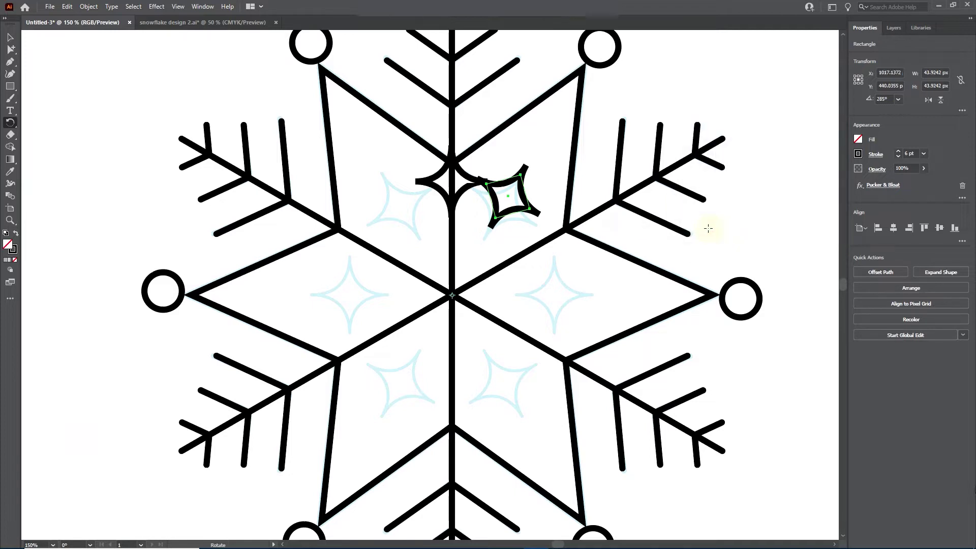
- Delete the original star on the upper arm and nudge the copy slightly into the upper diamond
{"action": "key", "text": "v"}
{"action": "left_click", "coordinate": [461, 176]}
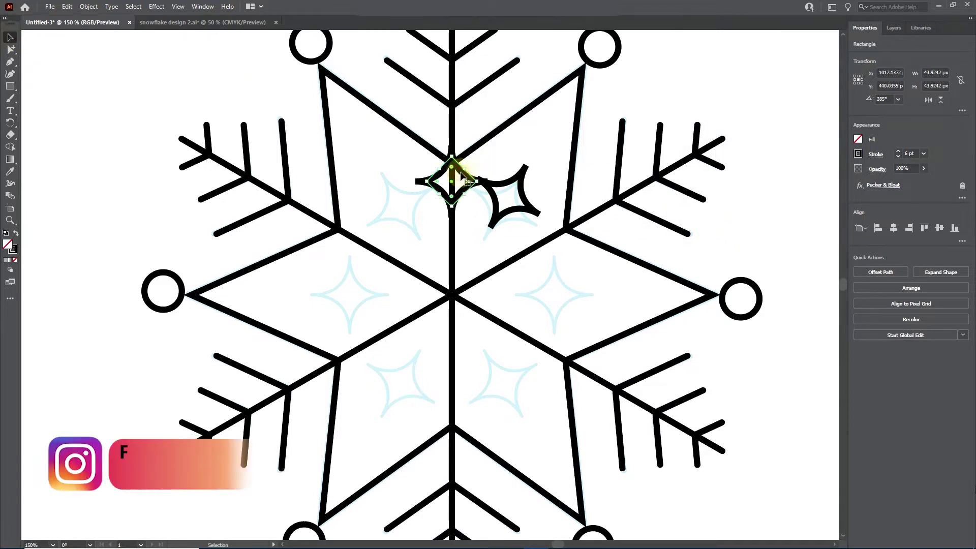
{"action": "key", "text": "Delete"}
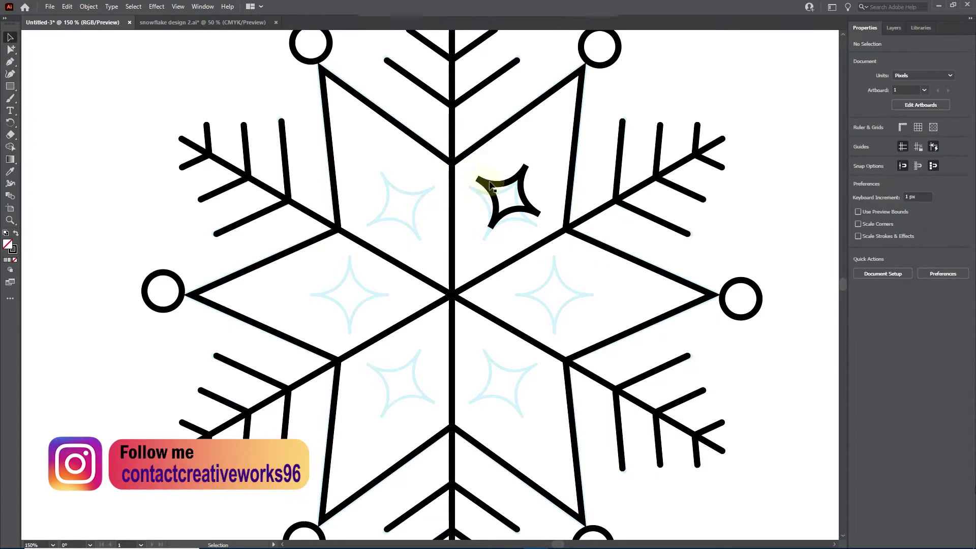
{"action": "mouse_move", "coordinate": [489, 181]}
{"action": "left_mouse_down"}
{"action": "mouse_move", "coordinate": [486, 192]}
{"action": "mouse_move", "coordinate": [489, 179]}
{"action": "left_mouse_up"}
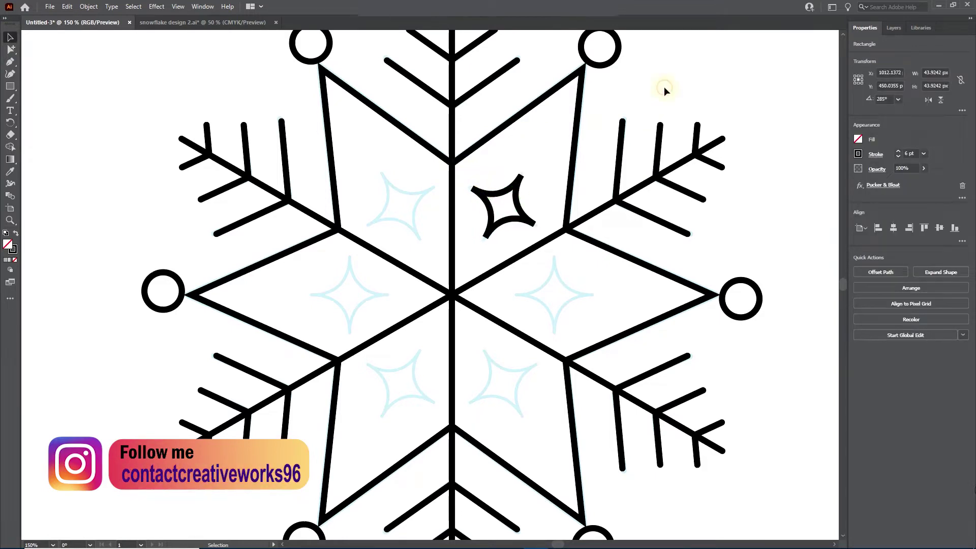
- Set the small star's stroke weight to 5 pt in the Stroke panel
{"action": "left_click", "coordinate": [523, 179]}
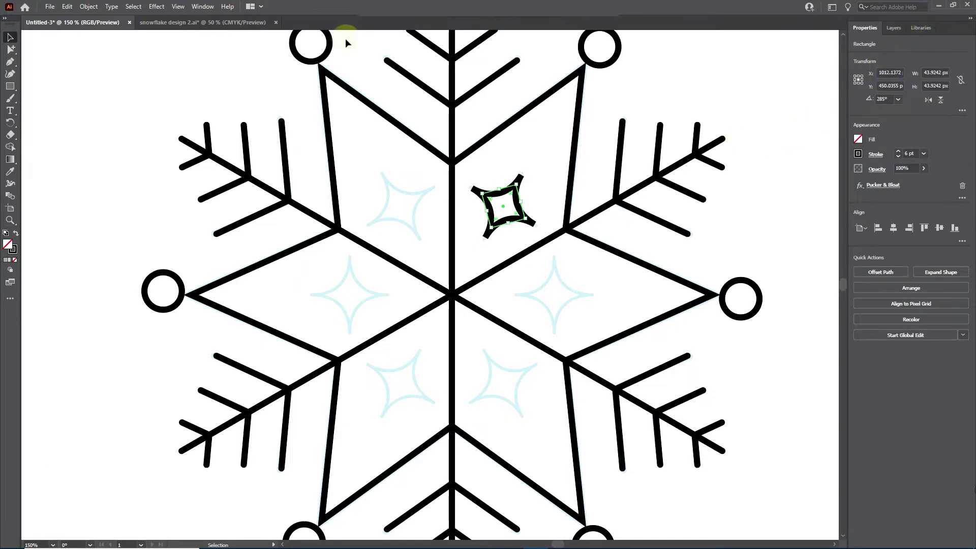
{"action": "left_click", "coordinate": [202, 7]}
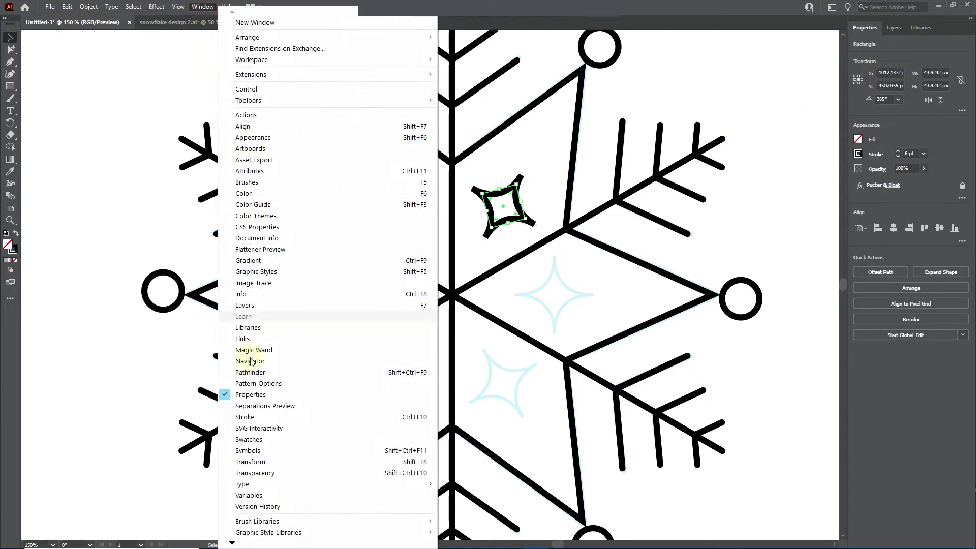
{"action": "left_click", "coordinate": [251, 417]}
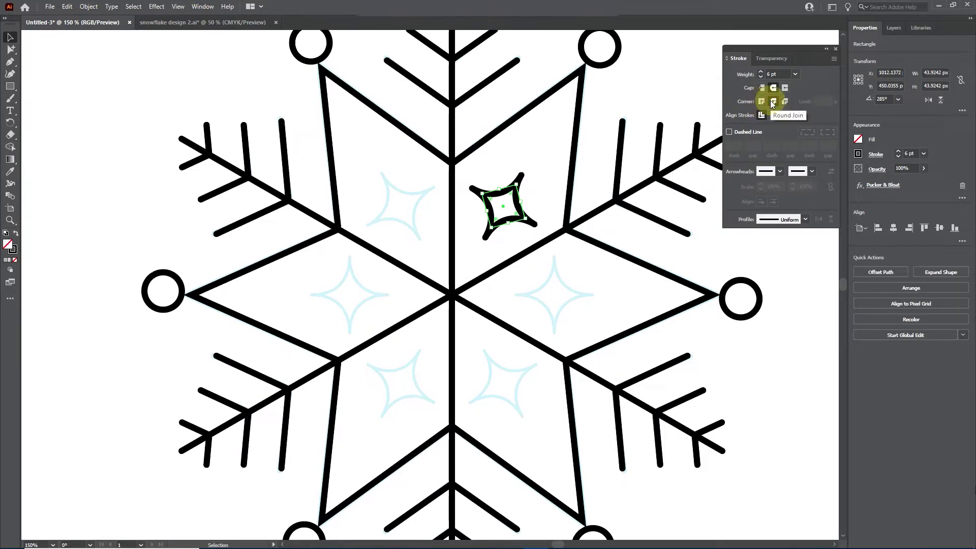
{"action": "left_click", "coordinate": [795, 74]}
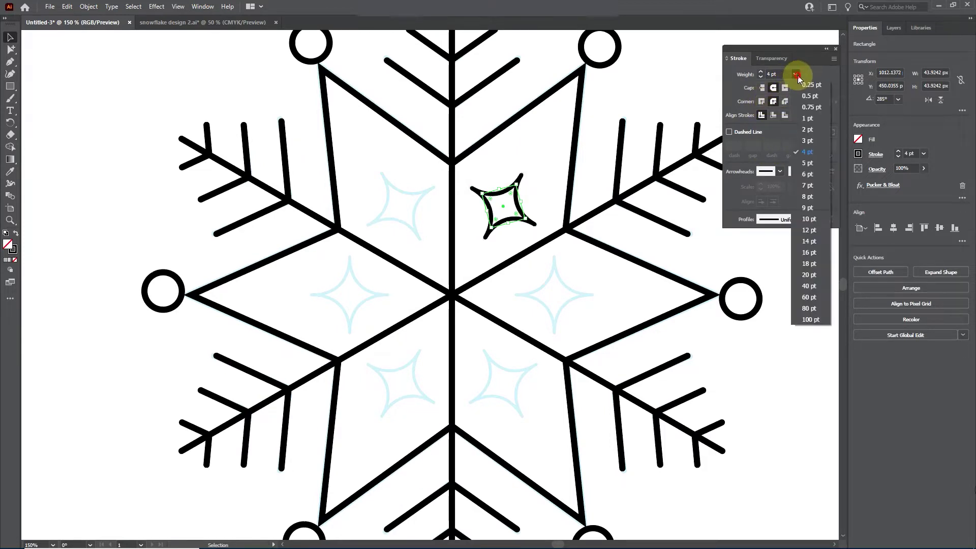
{"action": "left_click", "coordinate": [812, 163]}
{"action": "left_click", "coordinate": [532, 209]}
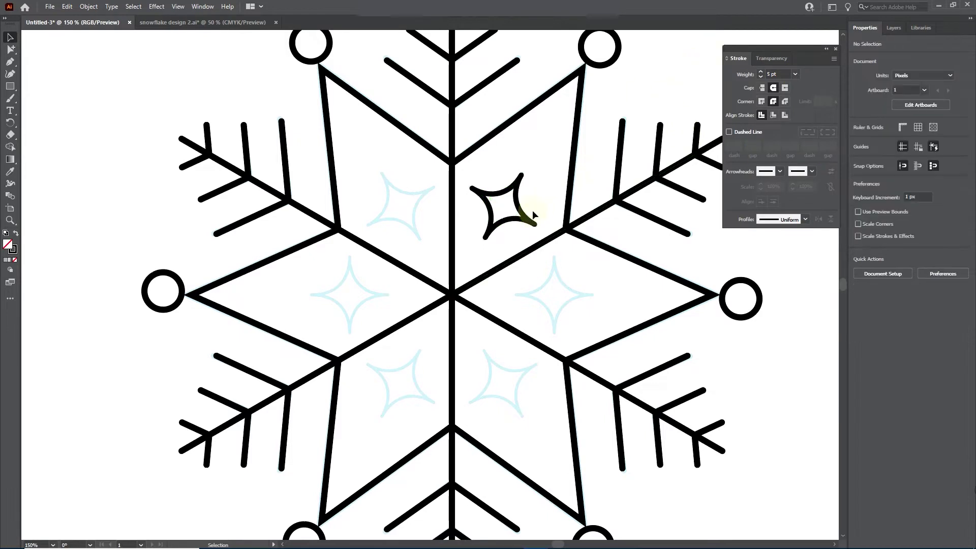
- Copy the star at -60° around the snowflake's centre, repeating with Ctrl+D to fill all six diamonds
{"action": "left_click", "coordinate": [517, 205]}
{"action": "key", "text": "r"}
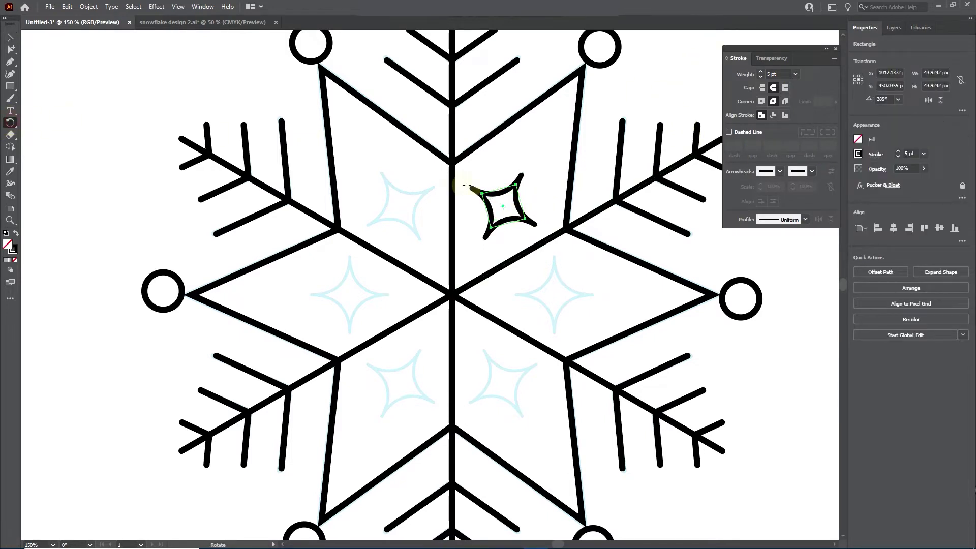
{"action": "left_click", "coordinate": [452, 295], "text": "alt"}
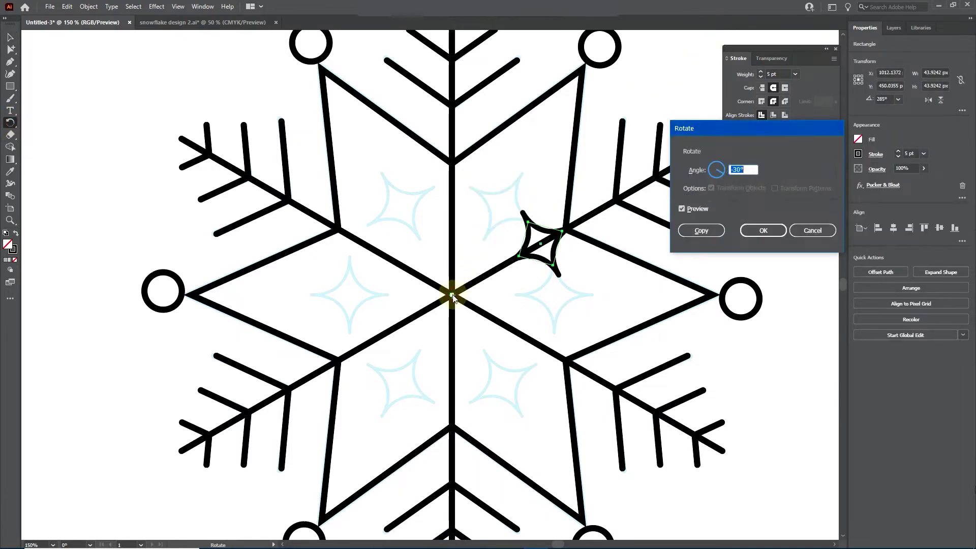
{"action": "type", "text": "-60"}
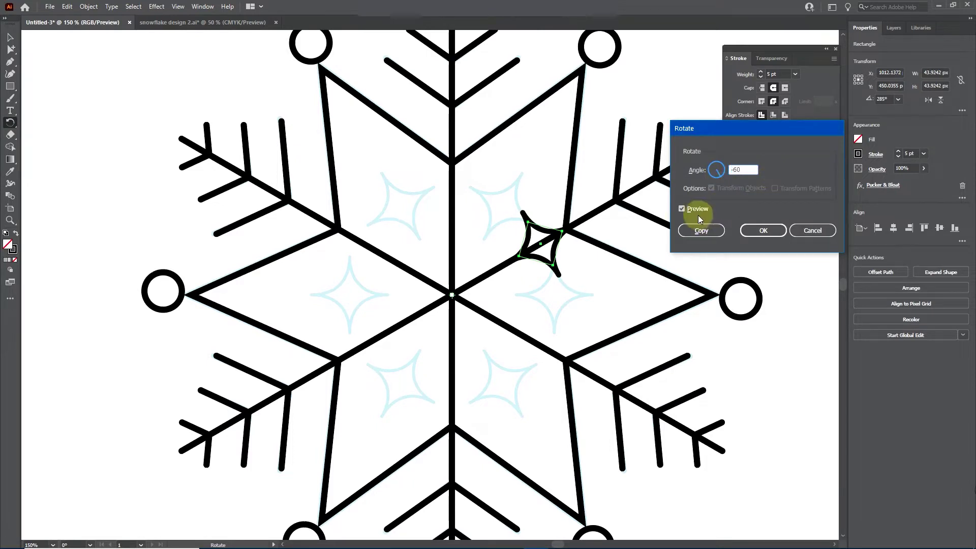
{"action": "left_click", "coordinate": [684, 208]}
{"action": "left_click", "coordinate": [685, 208]}
{"action": "left_click", "coordinate": [699, 230]}
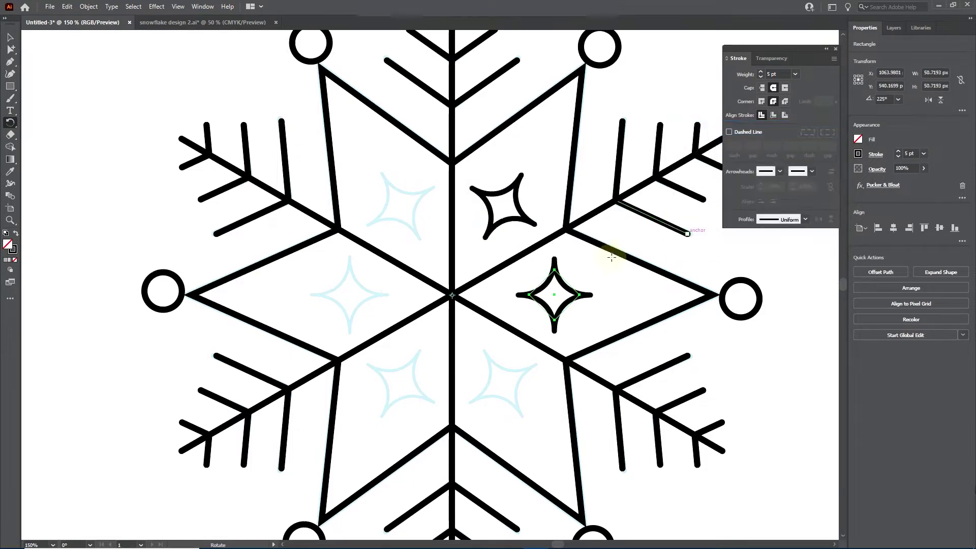
{"action": "key", "text": "ctrl+d"}
{"action": "key", "text": "ctrl+d"}
{"action": "key", "text": "ctrl+d"}
{"action": "key", "text": "ctrl+d"}
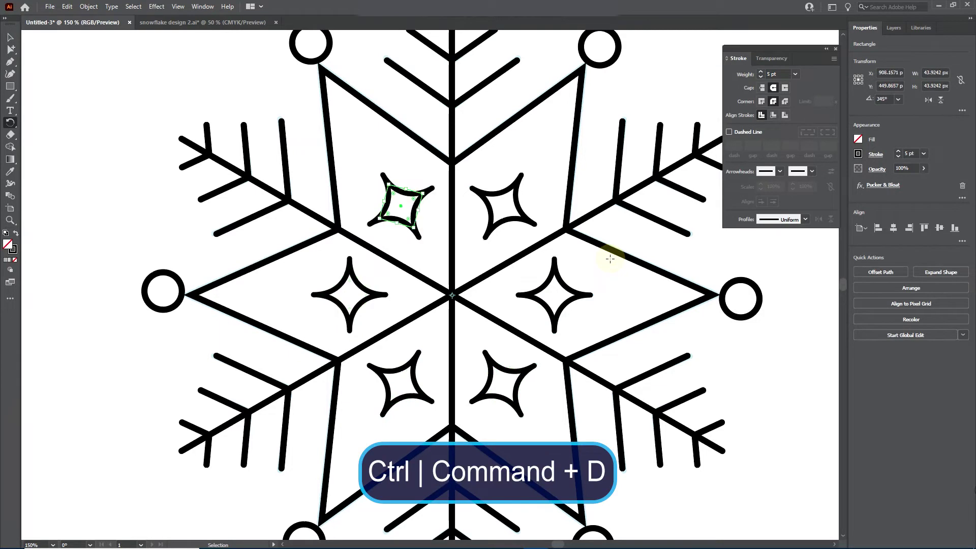
{"action": "left_click", "coordinate": [10, 37]}
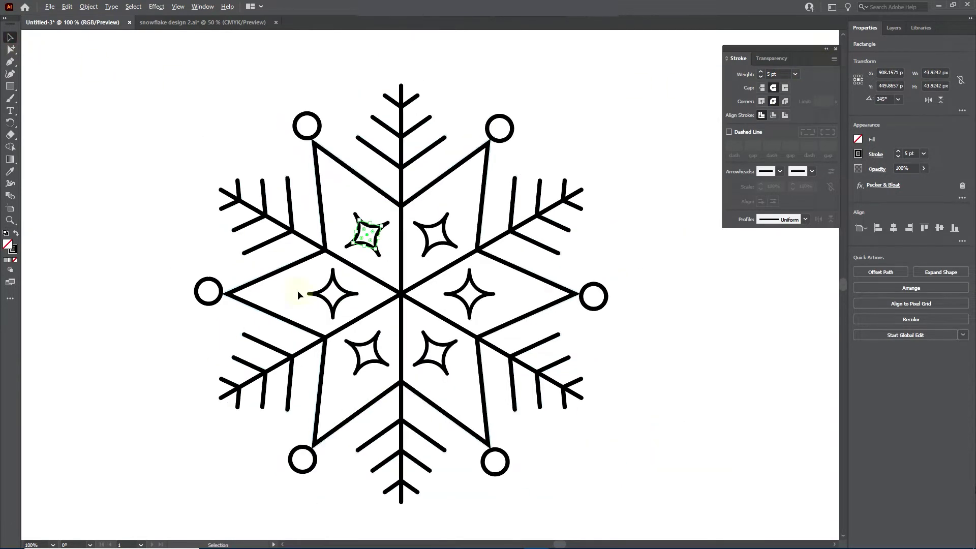
- Marquee-select the whole snowflake and change all its strokes to dark teal
{"action": "scroll", "coordinate": [298, 288], "scroll_direction": "down", "scroll_amount": 1}
{"action": "left_click_drag", "start_coordinate": [351, 295], "coordinate": [361, 293]}
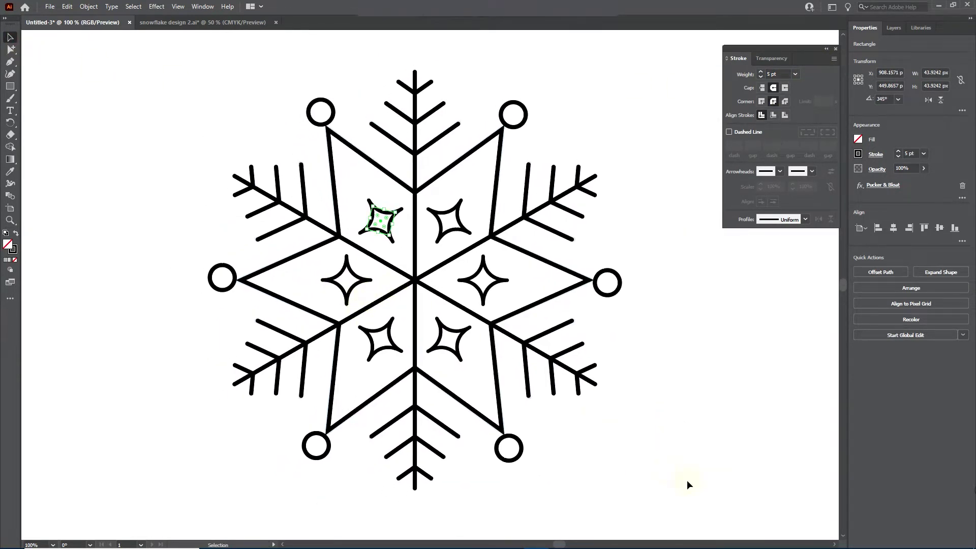
{"action": "left_click_drag", "start_coordinate": [214, 179], "coordinate": [163, 48]}
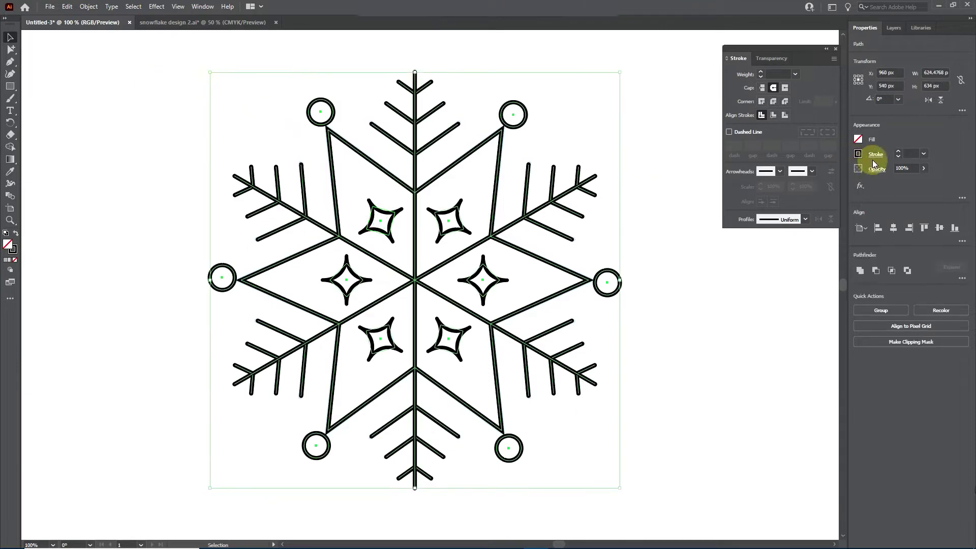
{"action": "left_click", "coordinate": [856, 156]}
{"action": "left_click", "coordinate": [797, 191]}
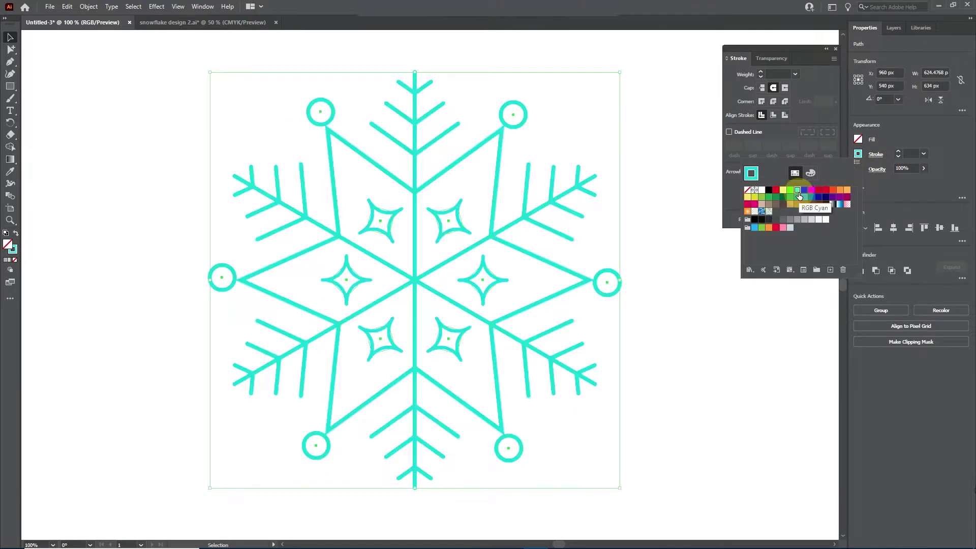
{"action": "left_click", "coordinate": [805, 197]}
{"action": "left_click", "coordinate": [703, 197]}
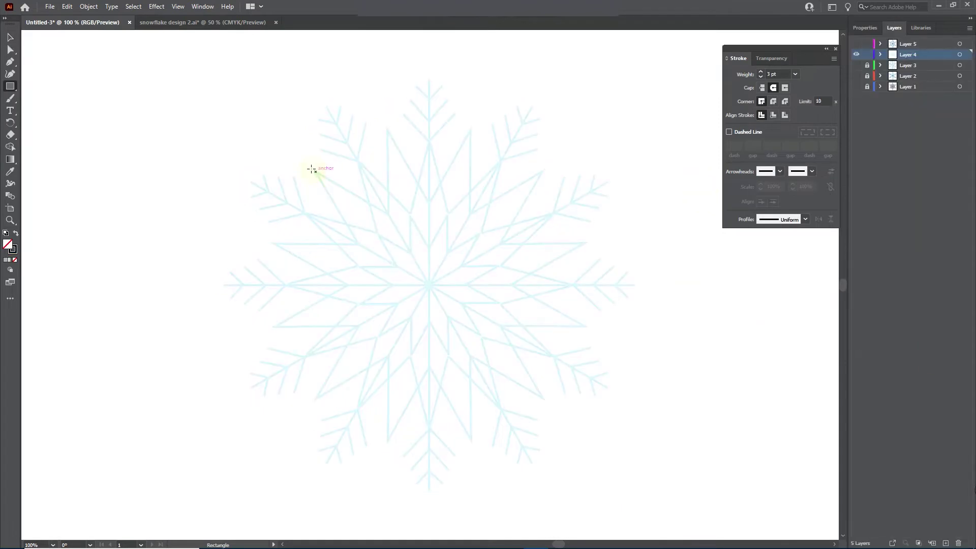
- Draw three concentric twelve-pointed stars from the template's centre, one rotated
{"action": "left_click", "coordinate": [9, 89]}
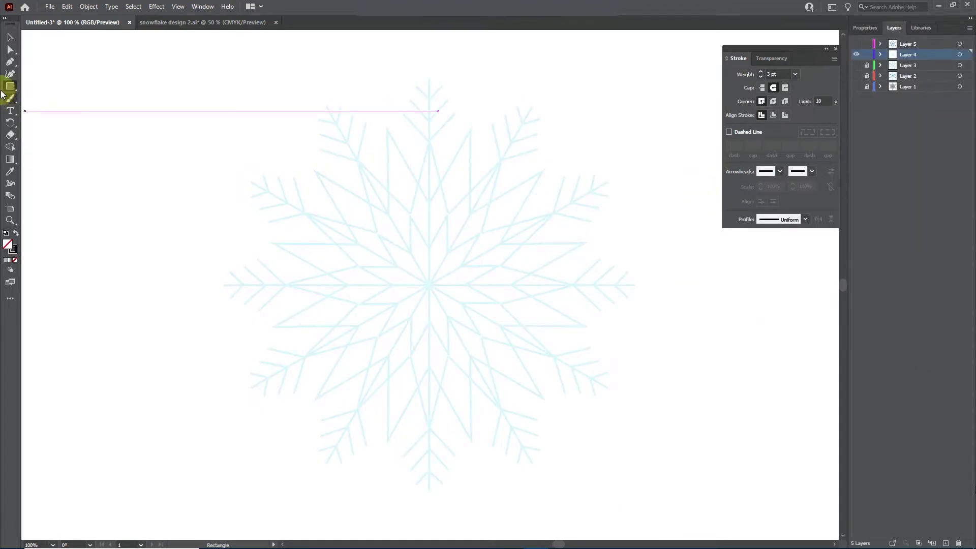
{"action": "left_click", "coordinate": [7, 89]}
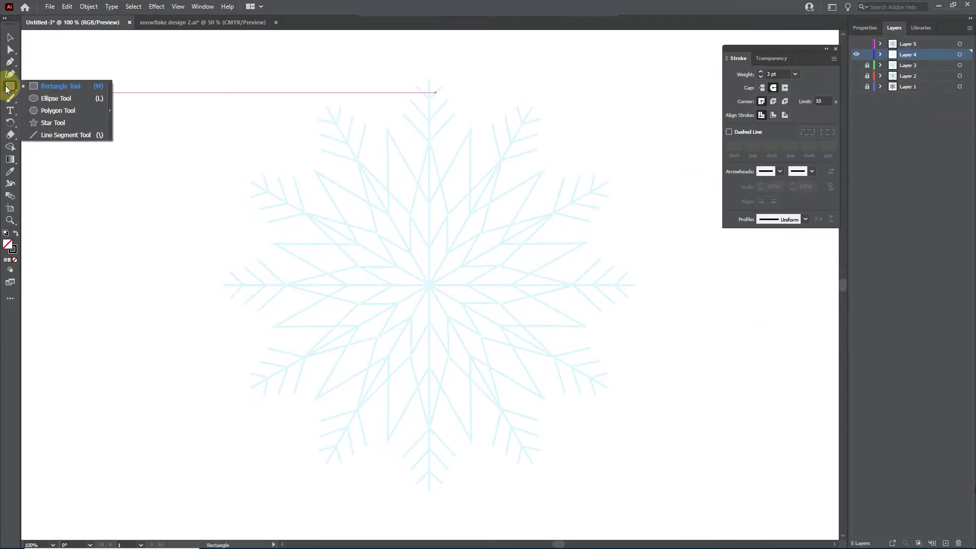
{"action": "left_click", "coordinate": [53, 122]}
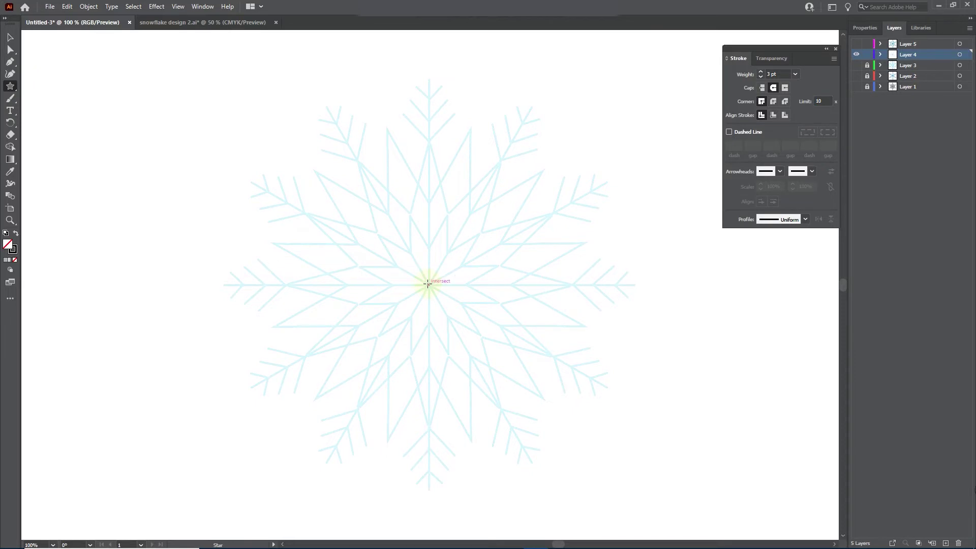
{"action": "mouse_move", "coordinate": [428, 285]}
{"action": "left_mouse_down"}
{"action": "mouse_move", "coordinate": [453, 240]}
{"action": "mouse_move", "coordinate": [464, 261]}
{"action": "mouse_move", "coordinate": [430, 248]}
{"action": "left_mouse_up"}
{"action": "key", "text": "Up"}
{"action": "key", "text": "Up"}
{"action": "key", "text": "Up"}
{"action": "key", "text": "Up"}
{"action": "key", "text": "Up"}
{"action": "key", "text": "Up"}
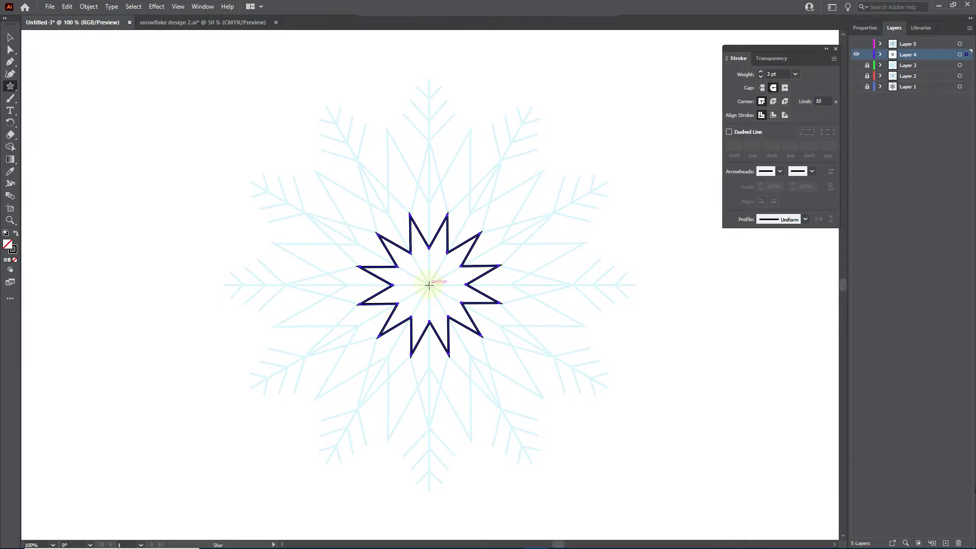
{"action": "mouse_move", "coordinate": [429, 285]}
{"action": "left_mouse_down"}
{"action": "mouse_move", "coordinate": [433, 191]}
{"action": "mouse_move", "coordinate": [428, 202]}
{"action": "left_mouse_up"}
{"action": "key", "text": "ctrl"}
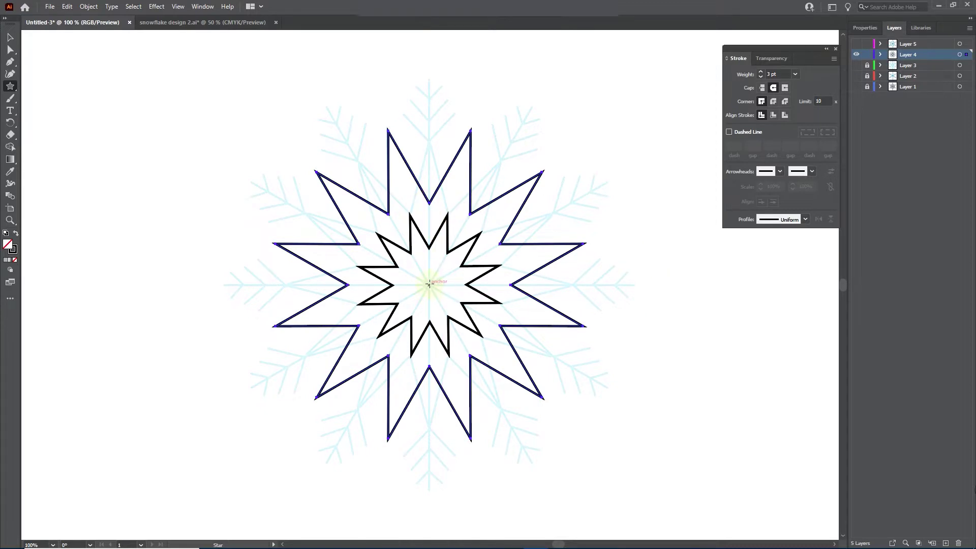
{"action": "left_click_drag", "start_coordinate": [428, 285], "coordinate": [447, 213]}
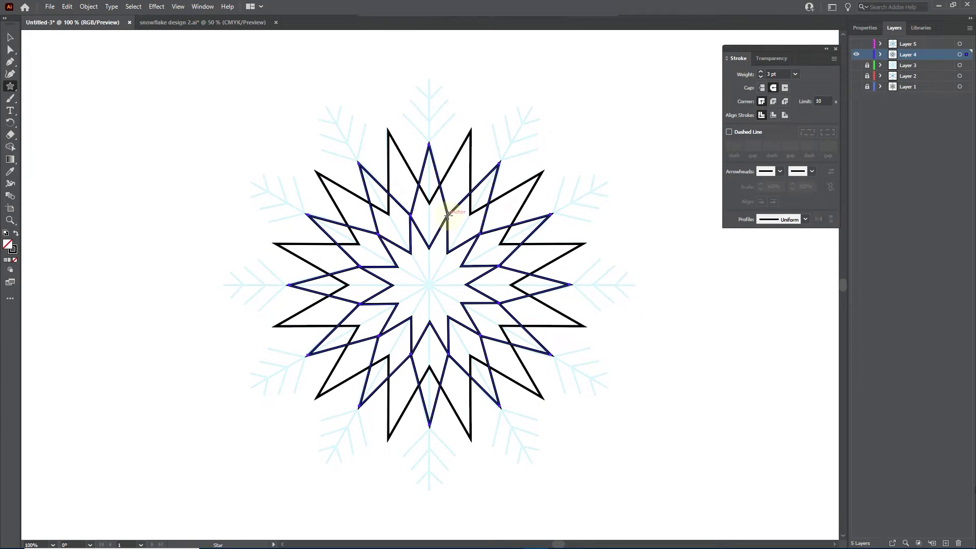
{"action": "left_click", "coordinate": [10, 37]}
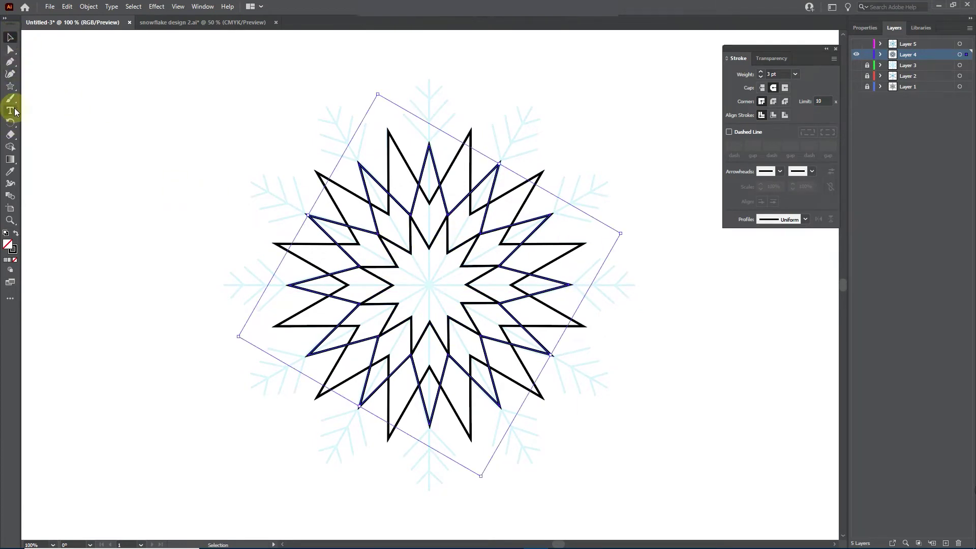
- Draw a vertical line from the template's top spoke down to the centre
{"action": "left_click", "coordinate": [10, 122]}
{"action": "left_click", "coordinate": [10, 90]}
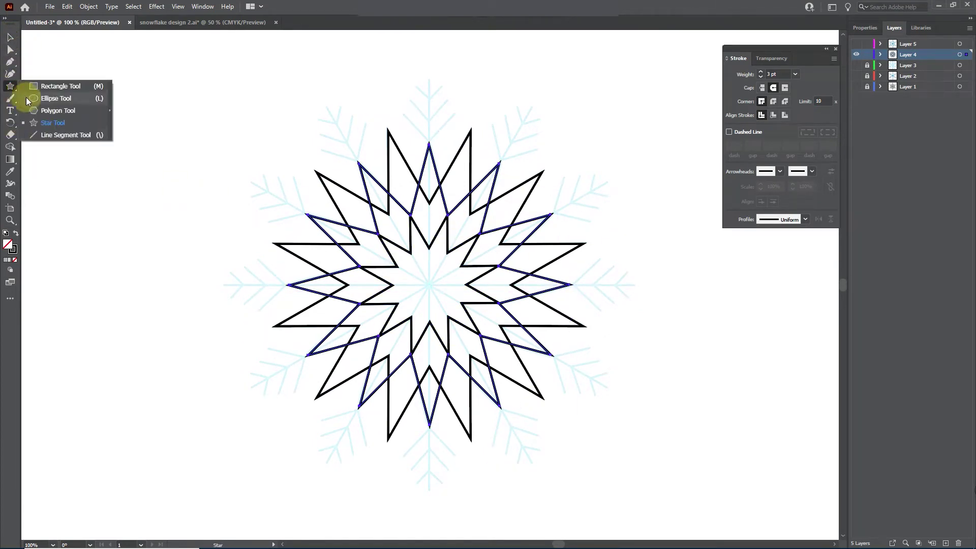
{"action": "left_click", "coordinate": [41, 134]}
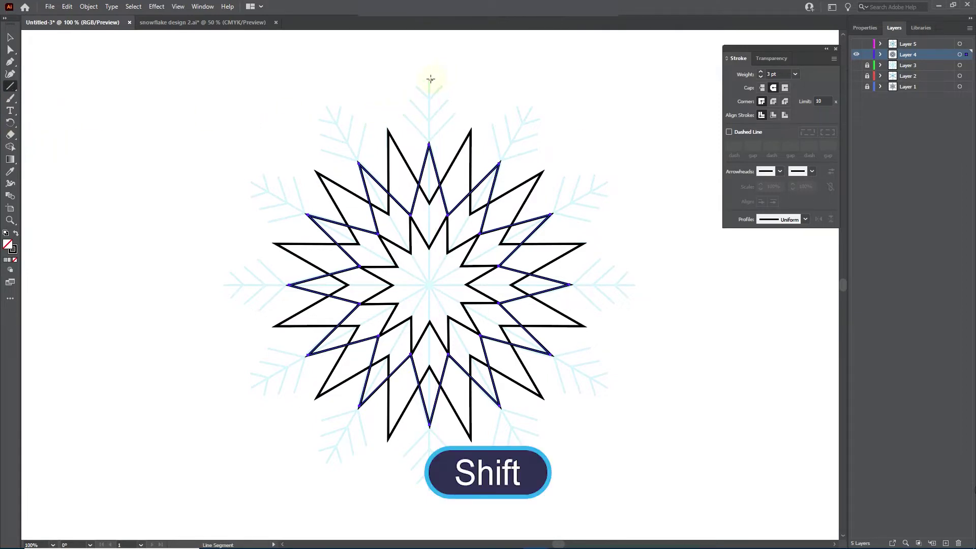
{"action": "left_click_drag", "start_coordinate": [429, 80], "coordinate": [429, 285]}
- Zoom in on the top arm and draw a short horizontal line beside it
{"action": "scroll", "coordinate": [436, 124], "scroll_direction": "up", "scroll_amount": 2}
{"action": "left_click_drag", "start_coordinate": [436, 124], "coordinate": [421, 211]}
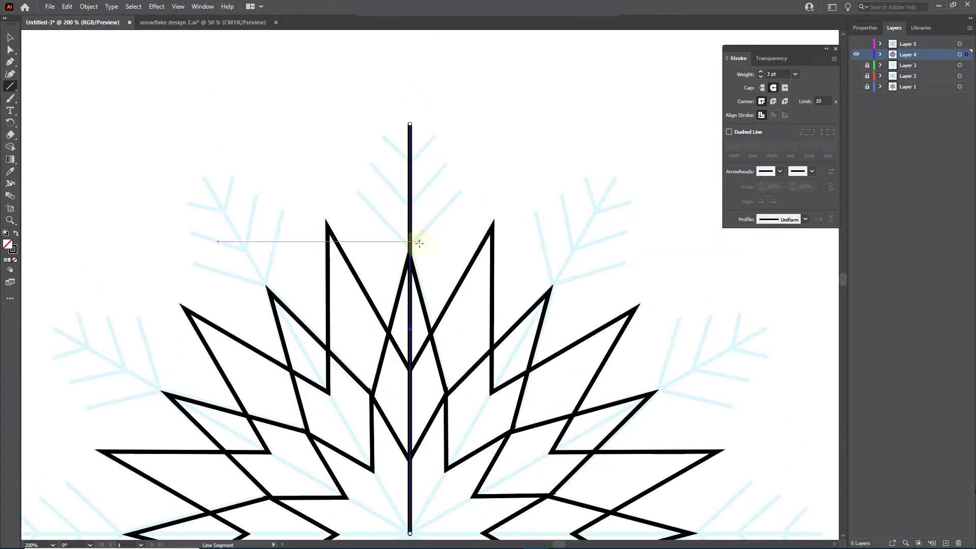
{"action": "left_click_drag", "start_coordinate": [411, 242], "coordinate": [501, 177]}
{"action": "key", "text": "v"}
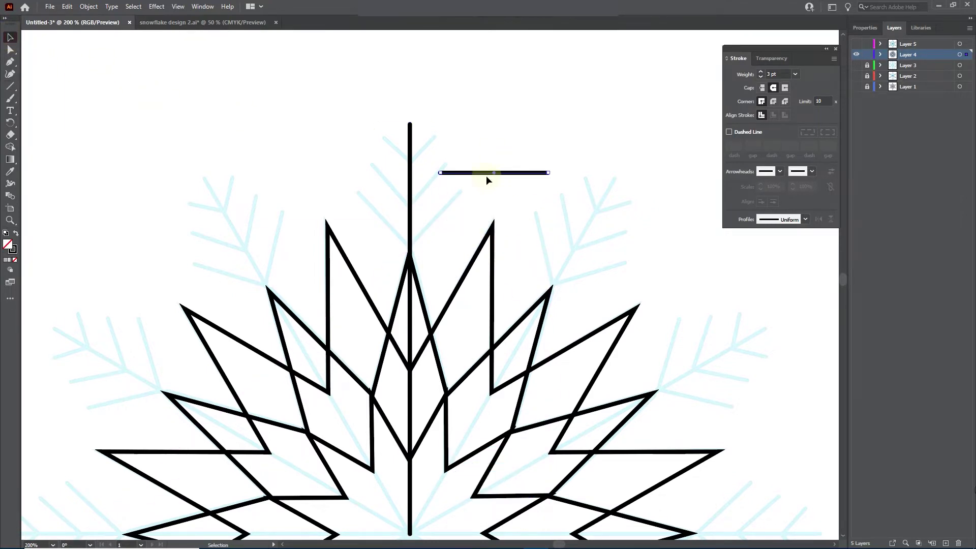
- Rotate the short horizontal line 45° about its left end without copying
{"action": "left_click", "coordinate": [10, 122]}
{"action": "left_click", "coordinate": [441, 172], "text": "alt"}
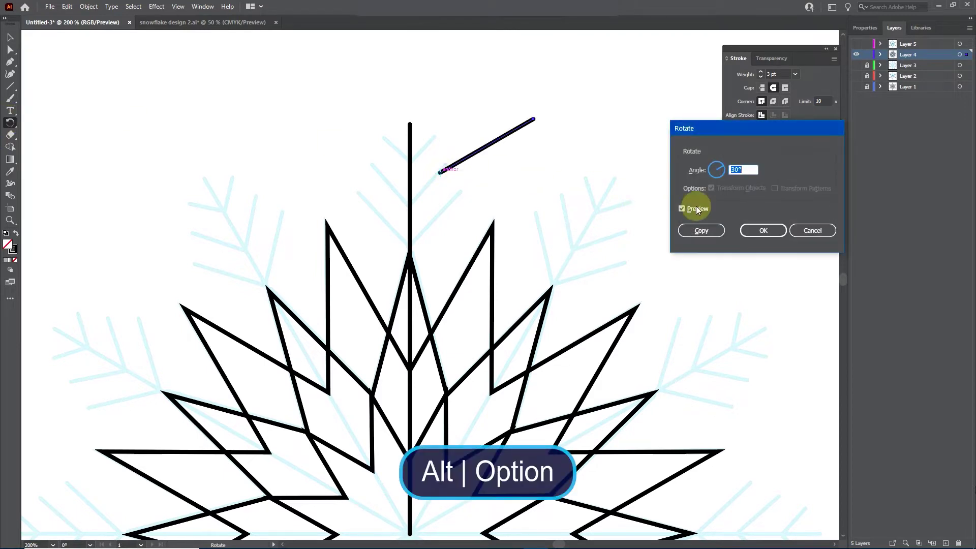
{"action": "type", "text": "45"}
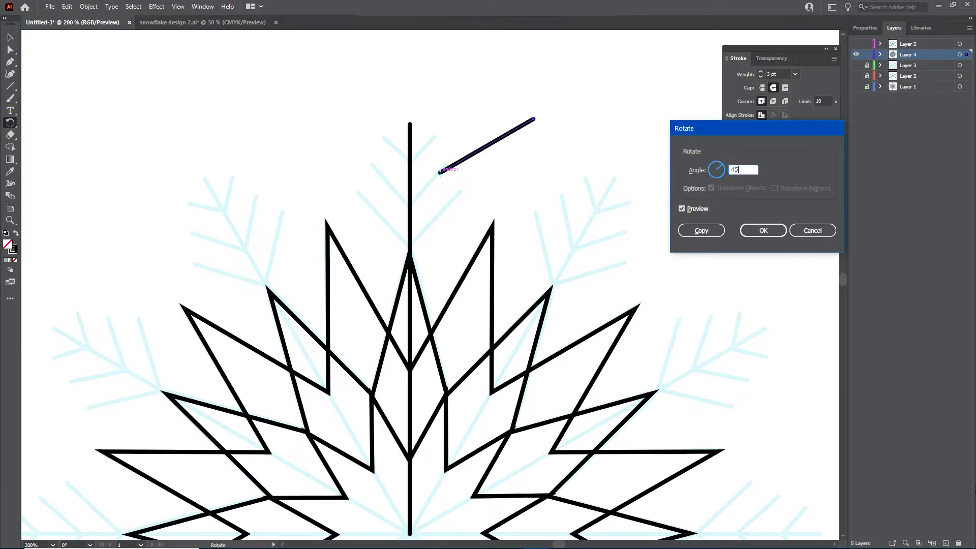
{"action": "left_click", "coordinate": [681, 209]}
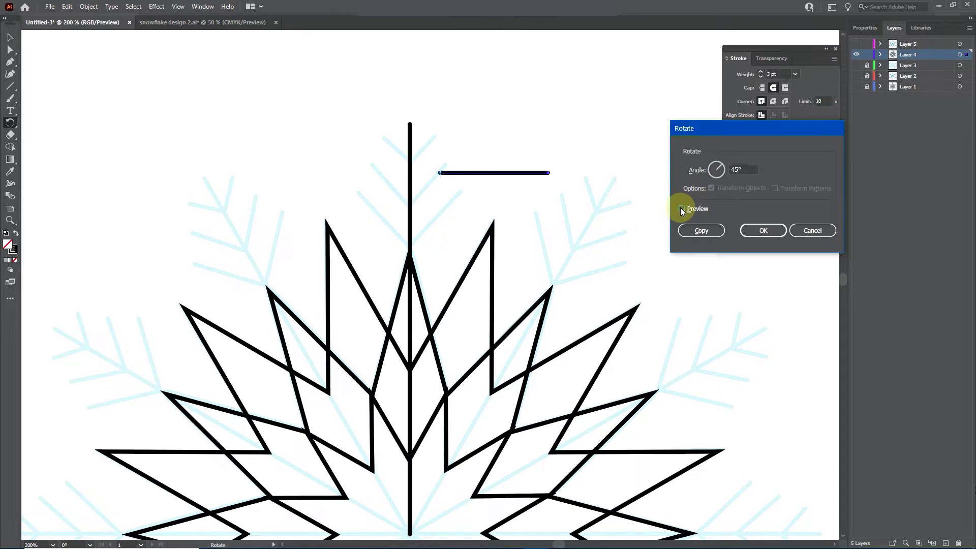
{"action": "left_click", "coordinate": [681, 209]}
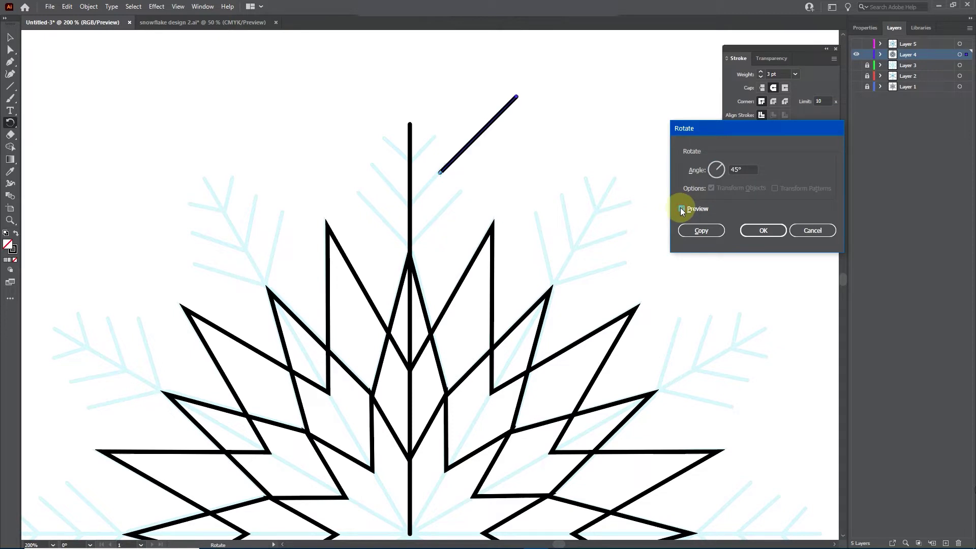
{"action": "left_click", "coordinate": [762, 231]}
{"action": "key", "text": "v"}
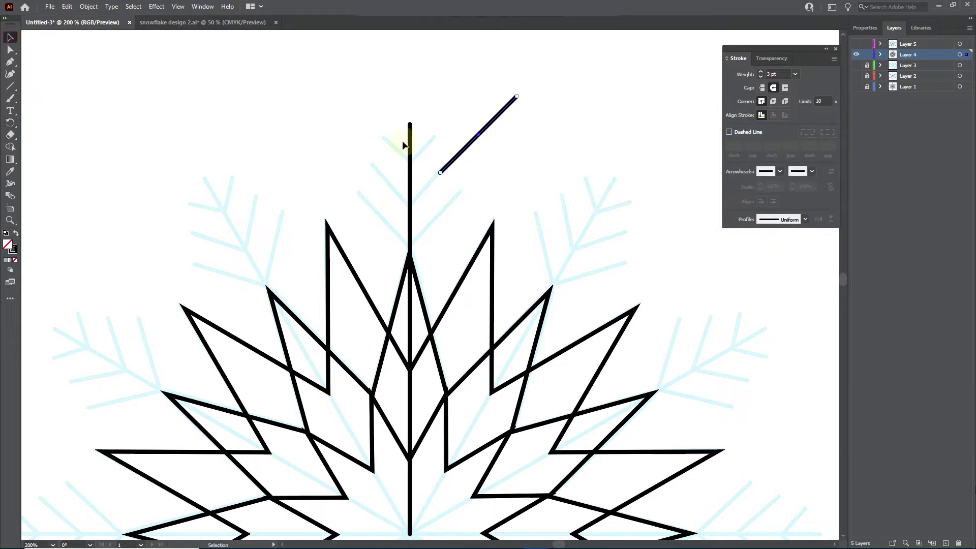
{"action": "scroll", "coordinate": [418, 207], "scroll_direction": "up", "scroll_amount": 1}
{"action": "scroll", "coordinate": [473, 192], "scroll_direction": "up", "scroll_amount": 1}
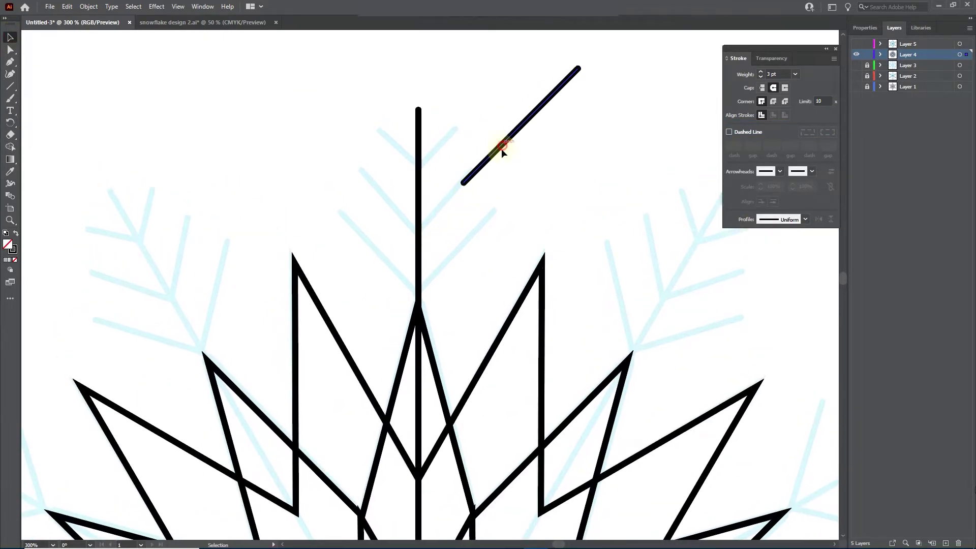
- Attach the diagonal line to the stem and shorten it to 56.57 px along its 45° angle
{"action": "left_click_drag", "start_coordinate": [501, 148], "coordinate": [458, 256]}
{"action": "key", "text": "shift"}
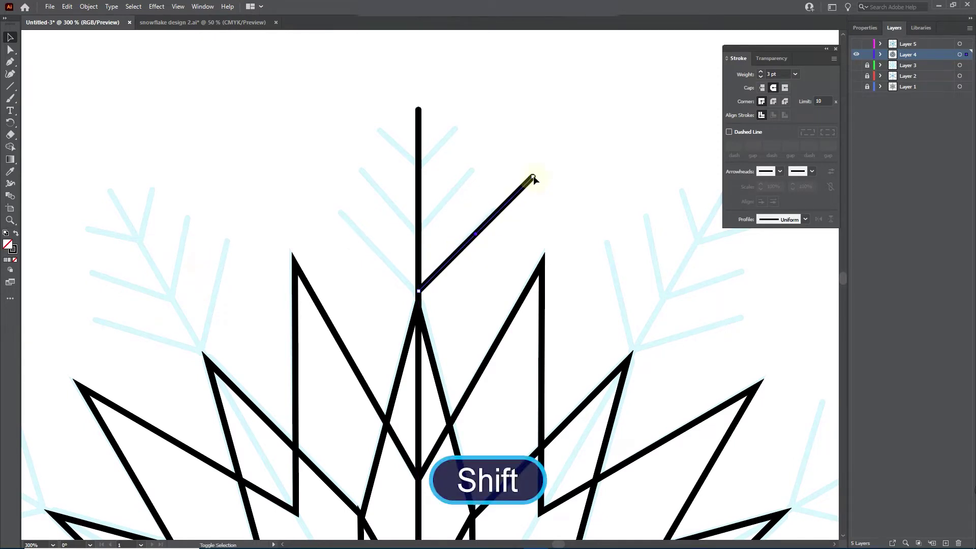
{"action": "left_click_drag", "start_coordinate": [532, 178], "coordinate": [495, 215]}
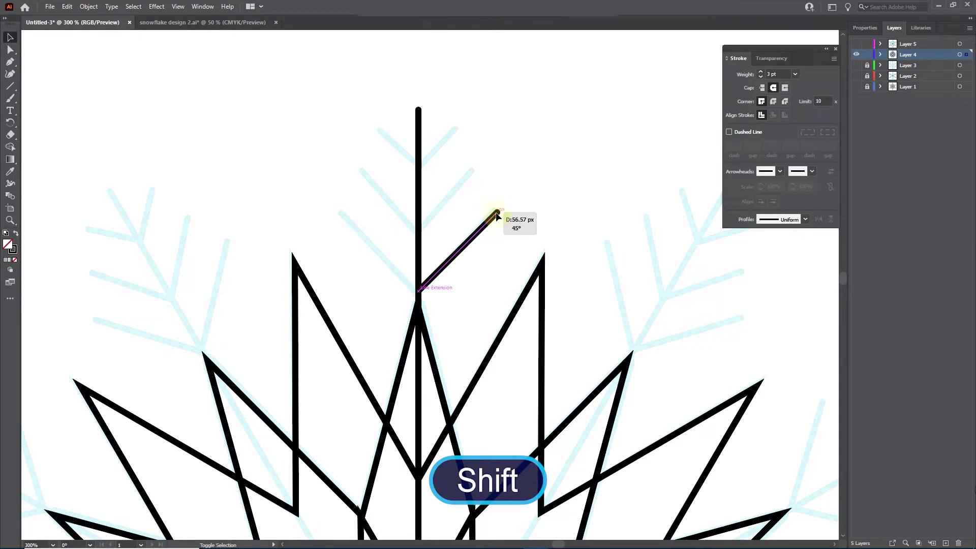
{"action": "left_click_drag", "start_coordinate": [497, 213], "coordinate": [497, 212]}
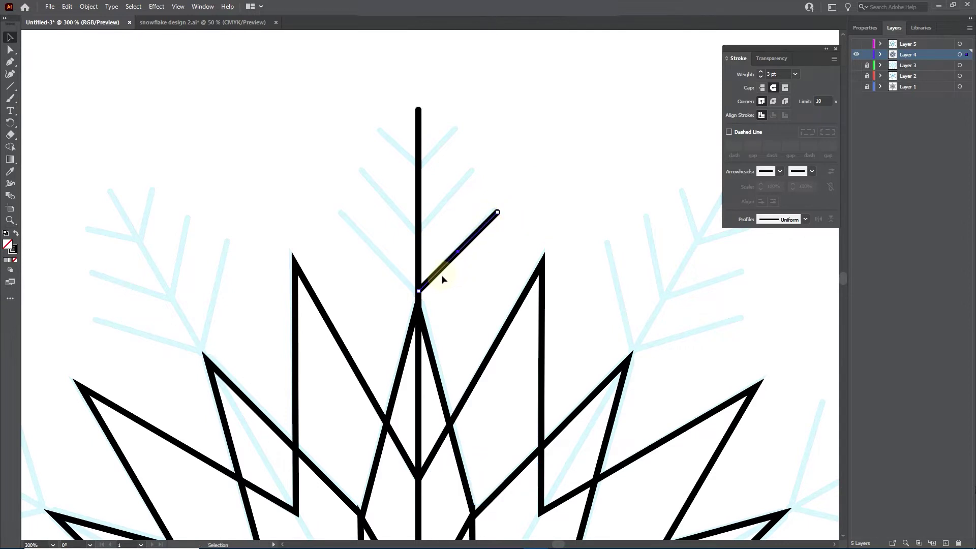
{"action": "key", "text": "Up"}
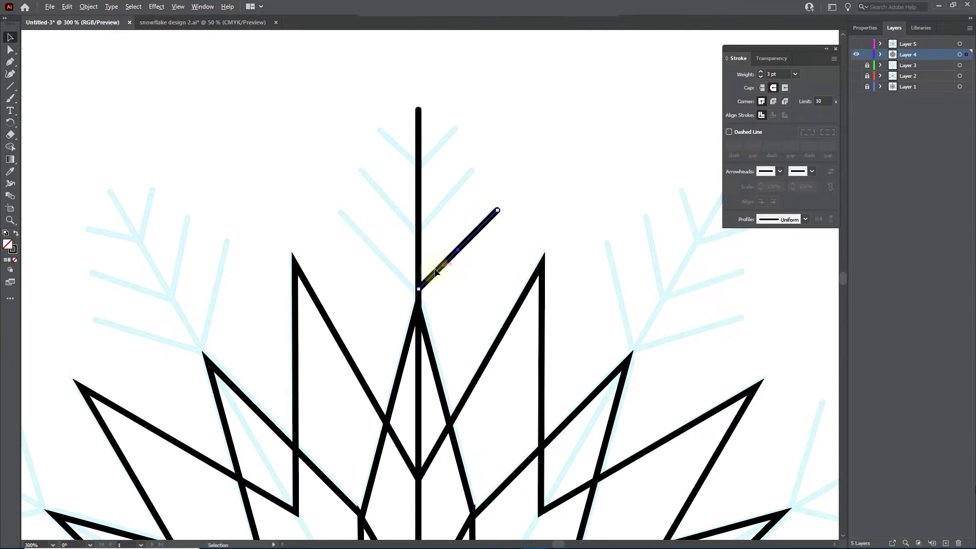
{"action": "left_click", "coordinate": [434, 258]}
- Duplicate the branch twice up the stem, shorten each copy toward the tip, and select all three
{"action": "left_click_drag", "start_coordinate": [440, 275], "coordinate": [440, 214]}
{"action": "key", "text": "ctrl+d"}
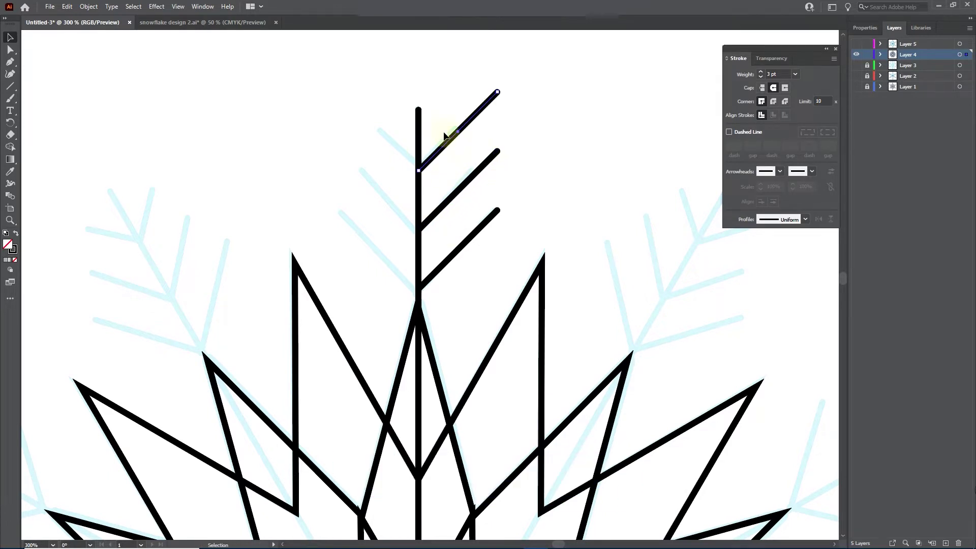
{"action": "left_click", "coordinate": [497, 151]}
{"action": "left_click_drag", "start_coordinate": [497, 151], "coordinate": [474, 176]}
{"action": "left_click", "coordinate": [496, 94]}
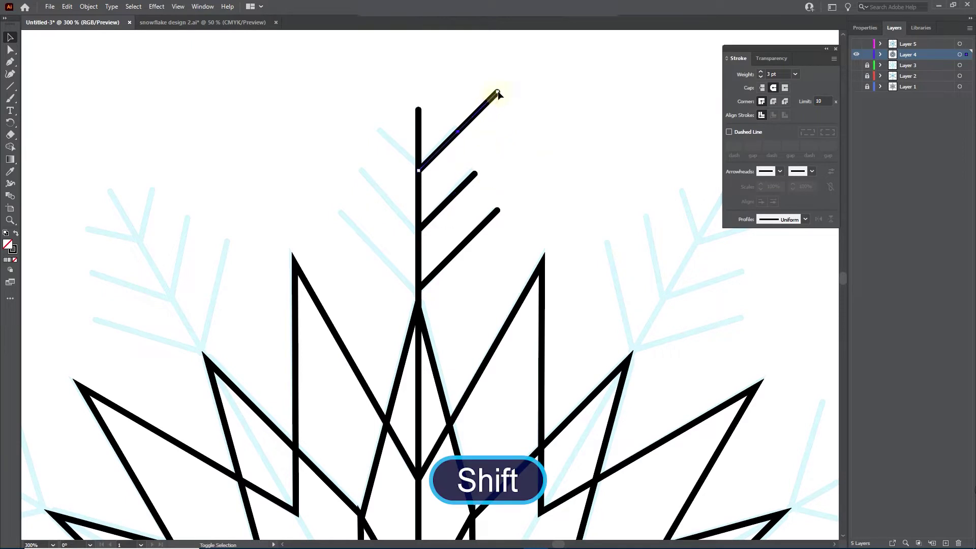
{"action": "left_click_drag", "start_coordinate": [496, 94], "coordinate": [458, 131]}
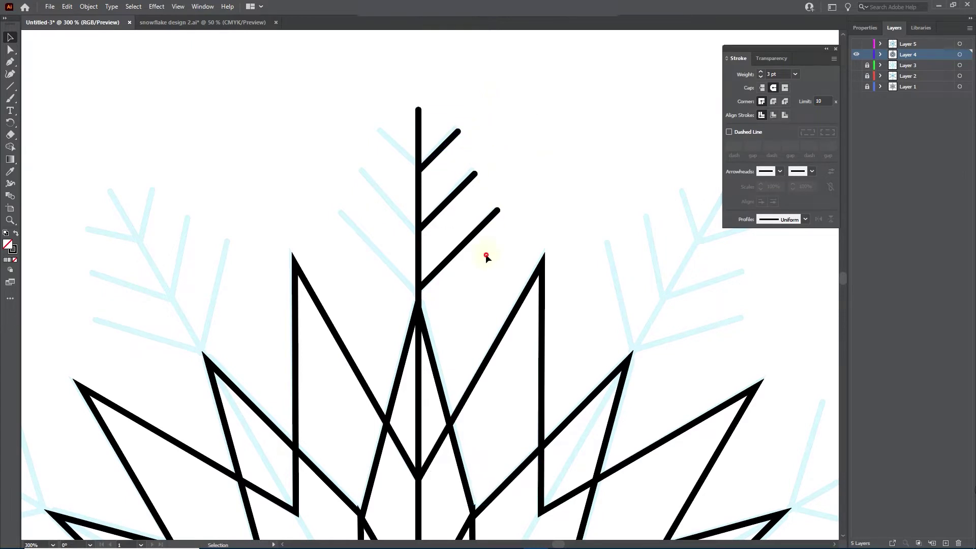
{"action": "left_click_drag", "start_coordinate": [483, 254], "coordinate": [450, 103]}
{"action": "left_click_drag", "start_coordinate": [10, 122], "coordinate": [39, 139]}
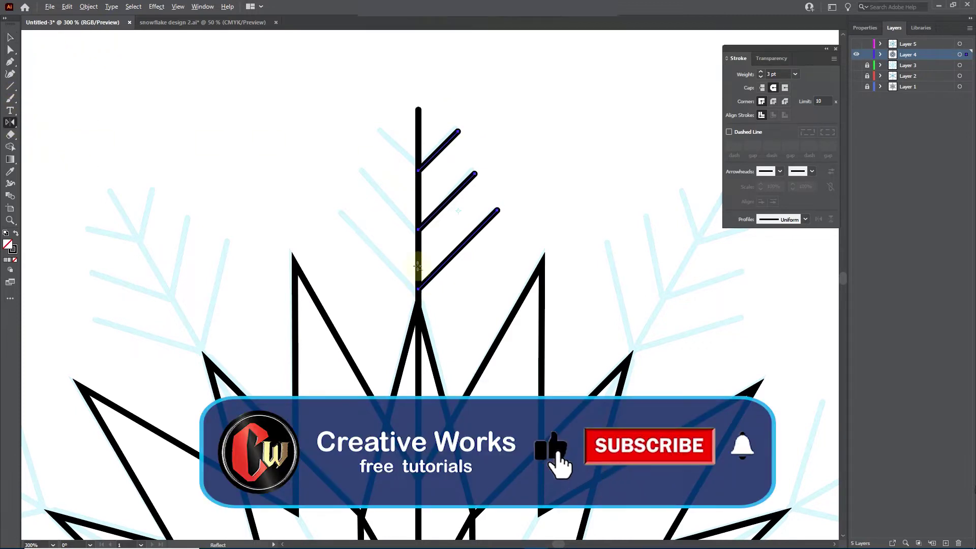
- Reflect a vertical copy of the three diagonal branches across the stem
{"action": "key", "text": "ctrl+equal"}
{"action": "left_click_drag", "start_coordinate": [416, 293], "coordinate": [404, 367]}
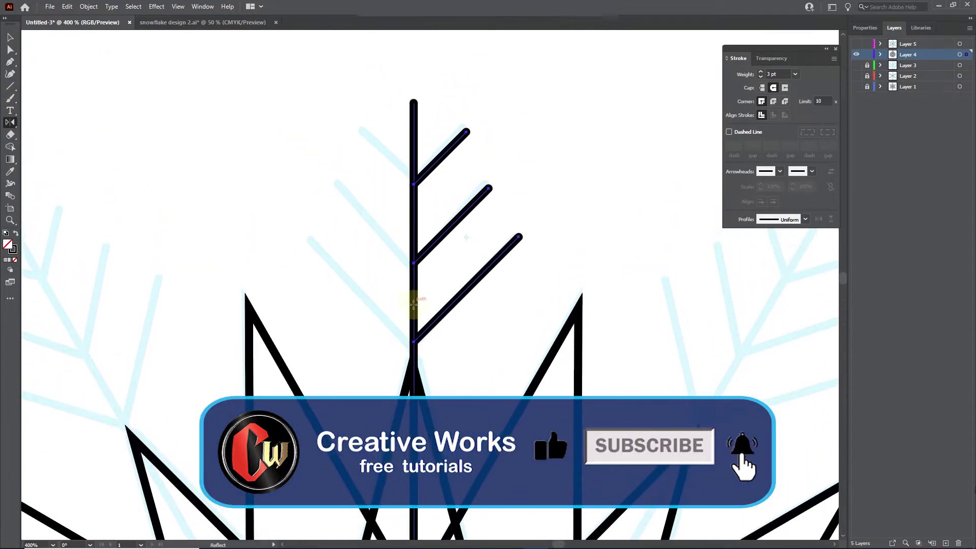
{"action": "key", "text": "alt"}
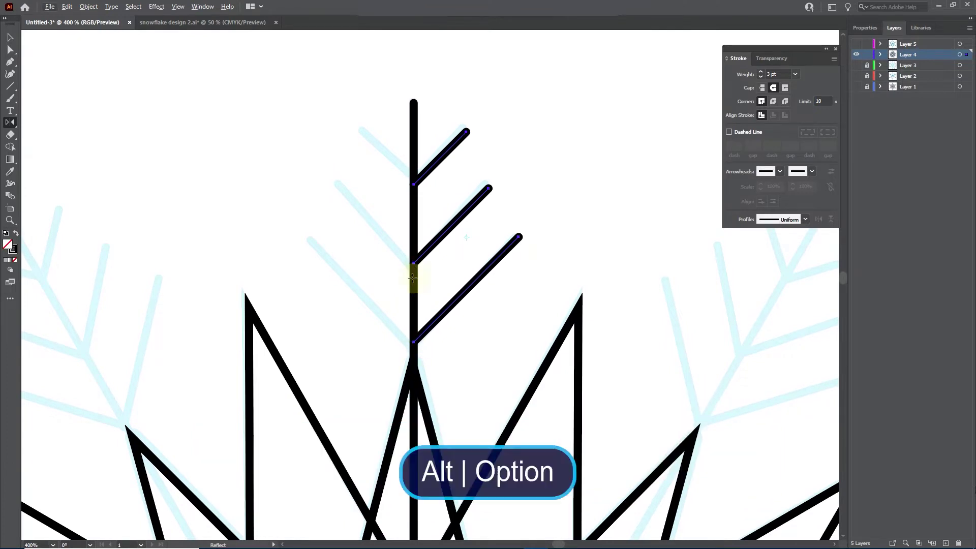
{"action": "left_click", "coordinate": [414, 288], "text": "alt"}
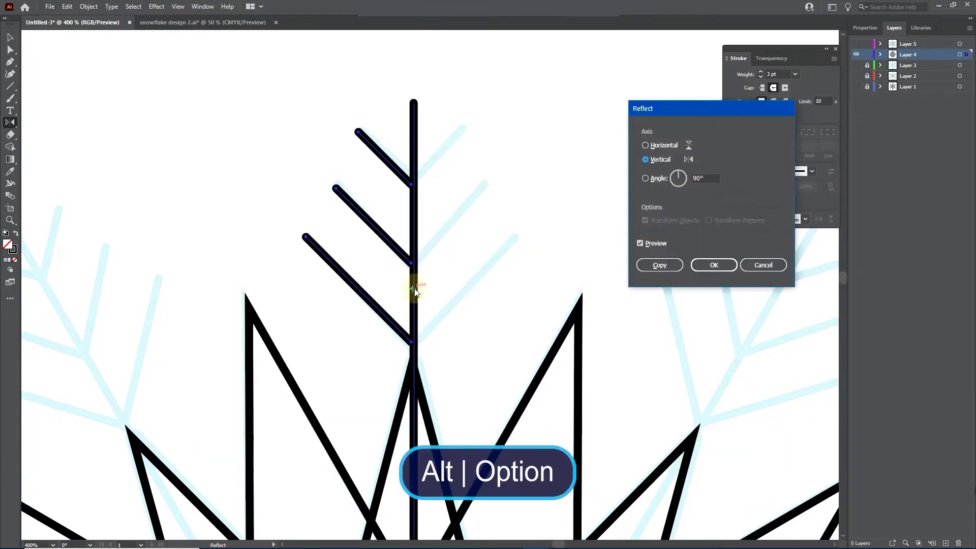
{"action": "left_click", "coordinate": [656, 264]}
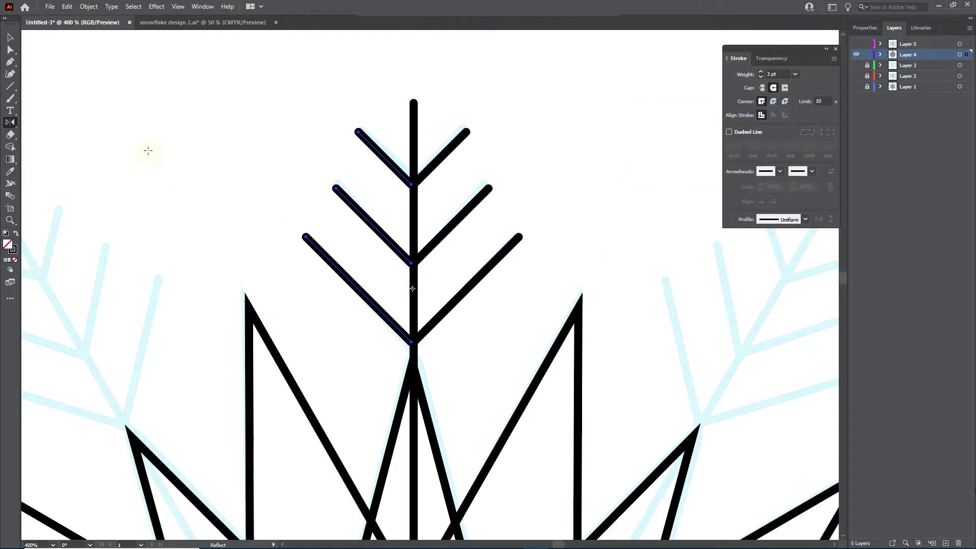
- Select the completed top branched arm with the Selection tool
{"action": "left_click", "coordinate": [10, 37]}
{"action": "scroll", "coordinate": [485, 254], "scroll_direction": "down", "scroll_amount": 3}
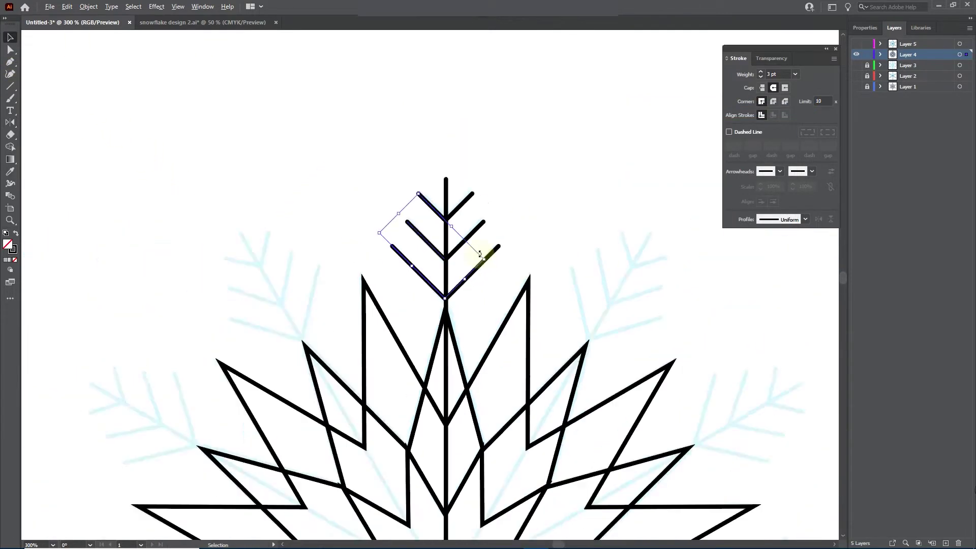
{"action": "scroll", "coordinate": [479, 287], "scroll_direction": "up", "scroll_amount": 3}
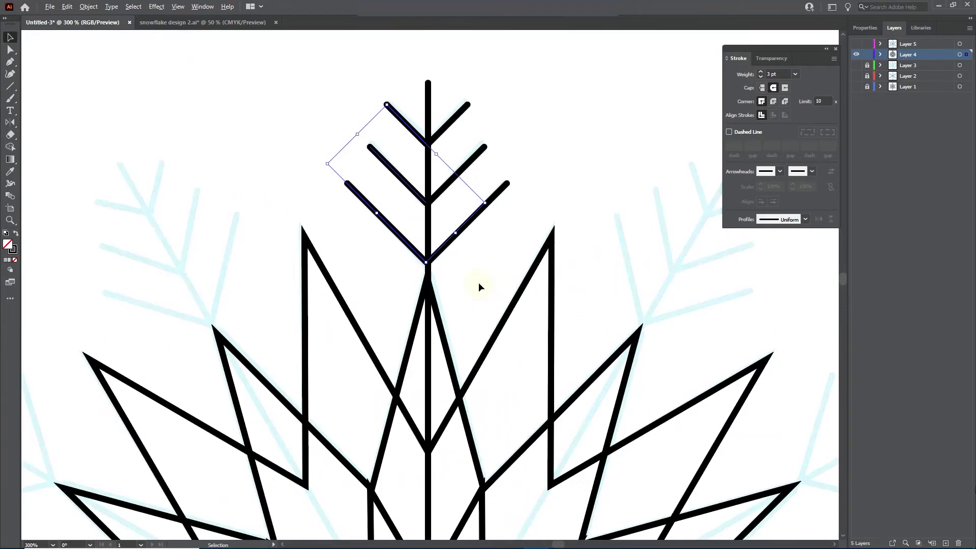
{"action": "scroll", "coordinate": [478, 282], "scroll_direction": "down", "scroll_amount": 3}
{"action": "scroll", "coordinate": [442, 223], "scroll_direction": "down", "scroll_amount": 2}
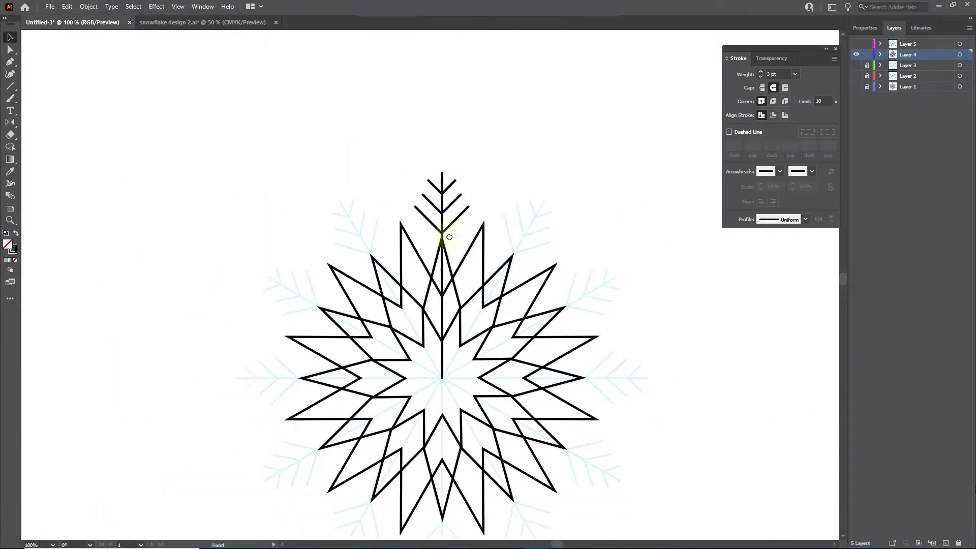
{"action": "left_click", "coordinate": [414, 152]}
{"action": "scroll", "coordinate": [424, 276], "scroll_direction": "down", "scroll_amount": 2}
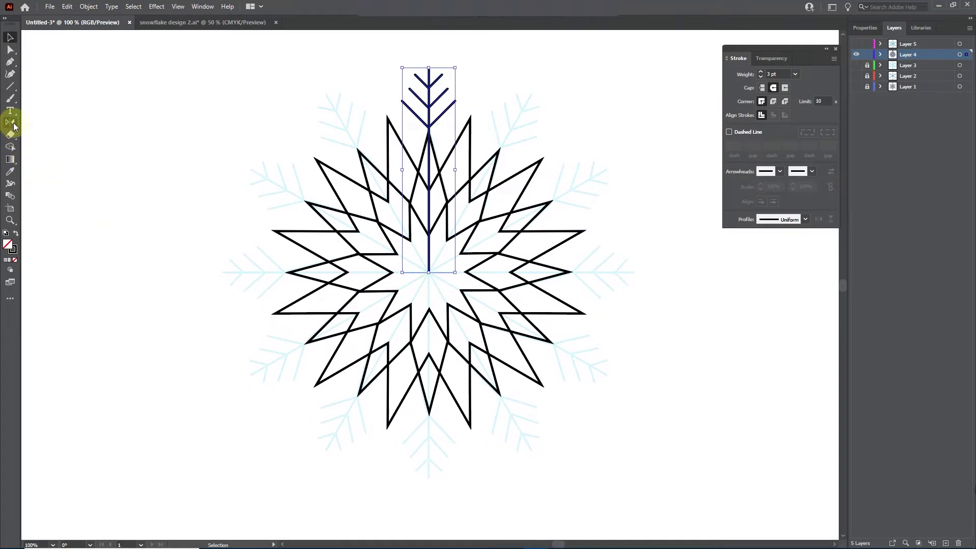
- Rotate copies of the arm in 30° steps about the snowflake centre, repeating with Ctrl+D
{"action": "left_click_drag", "start_coordinate": [10, 122], "coordinate": [40, 122]}
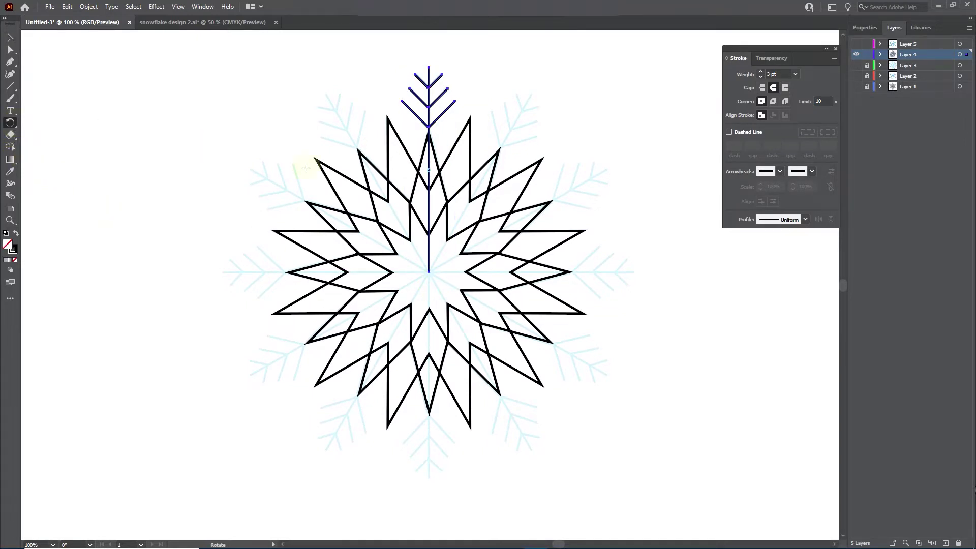
{"action": "key", "text": "alt"}
{"action": "left_click", "coordinate": [429, 271], "text": "alt"}
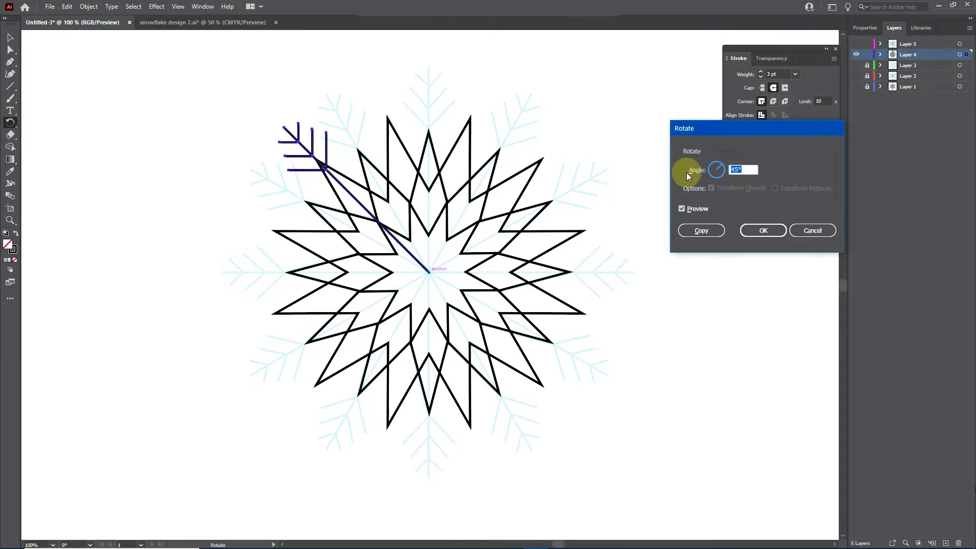
{"action": "type", "text": "30"}
{"action": "left_click", "coordinate": [681, 208]}
{"action": "left_click", "coordinate": [683, 208]}
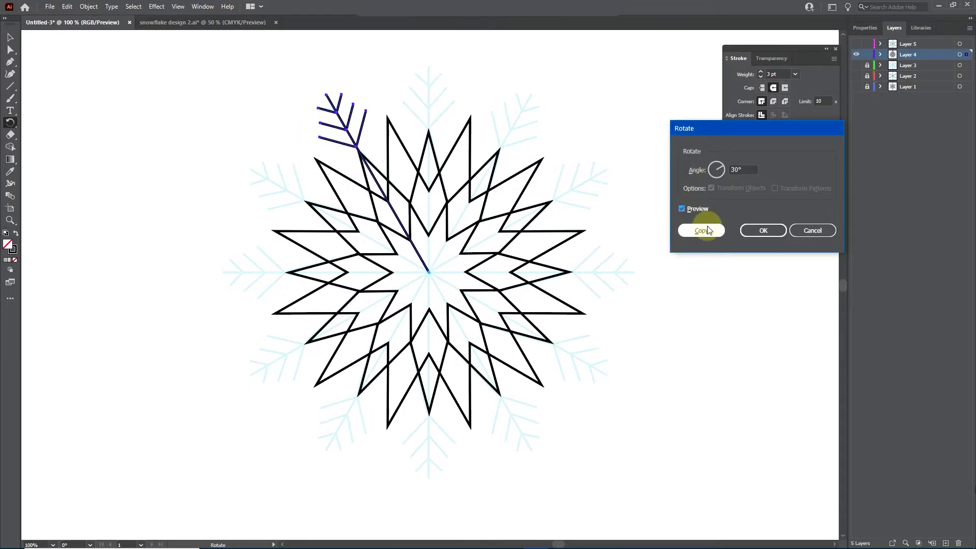
{"action": "left_click", "coordinate": [701, 230]}
{"action": "key", "text": "ctrl+d"}
{"action": "key", "text": "ctrl+d"}
{"action": "key", "text": "ctrl+d"}
{"action": "key", "text": "ctrl+d"}
{"action": "key", "text": "ctrl+d"}
{"action": "key", "text": "ctrl+d"}
{"action": "key", "text": "ctrl+d"}
{"action": "key", "text": "ctrl+d"}
{"action": "key", "text": "ctrl+d"}
{"action": "key", "text": "ctrl+d"}
{"action": "key", "text": "ctrl+d"}
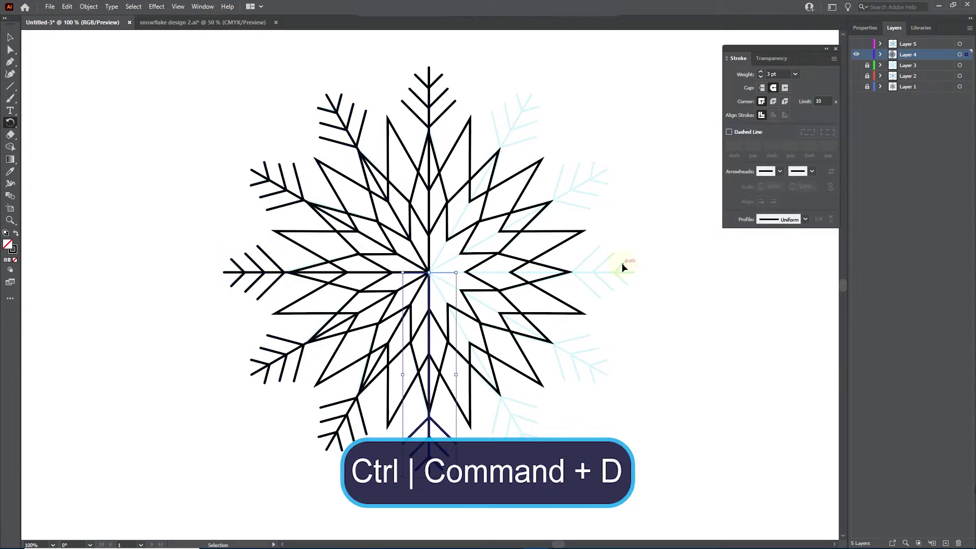
{"action": "left_click", "coordinate": [10, 37]}
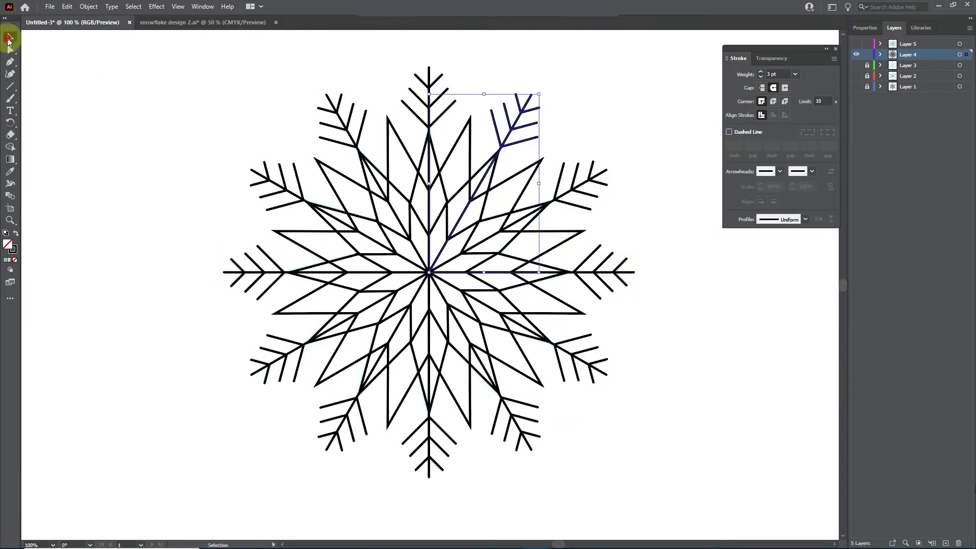
{"action": "left_click", "coordinate": [143, 122]}
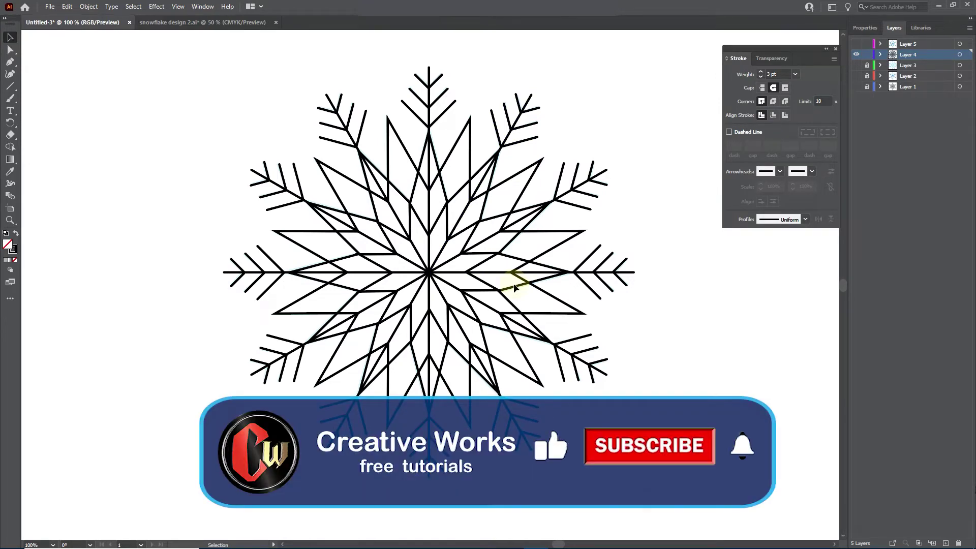
- Give the central stem and the branch strokes Round Cap ends
{"action": "scroll", "coordinate": [429, 86], "scroll_direction": "up", "scroll_amount": 3}
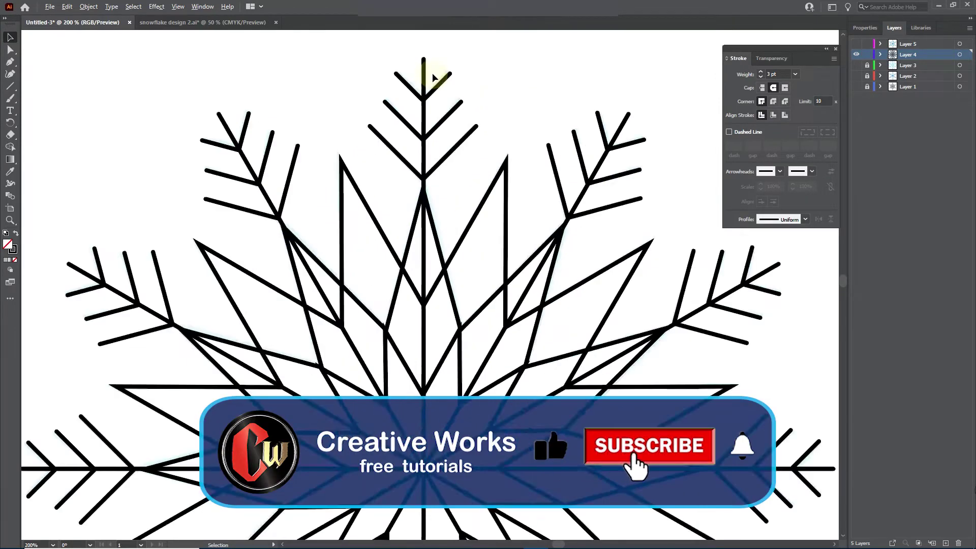
{"action": "left_click", "coordinate": [418, 133]}
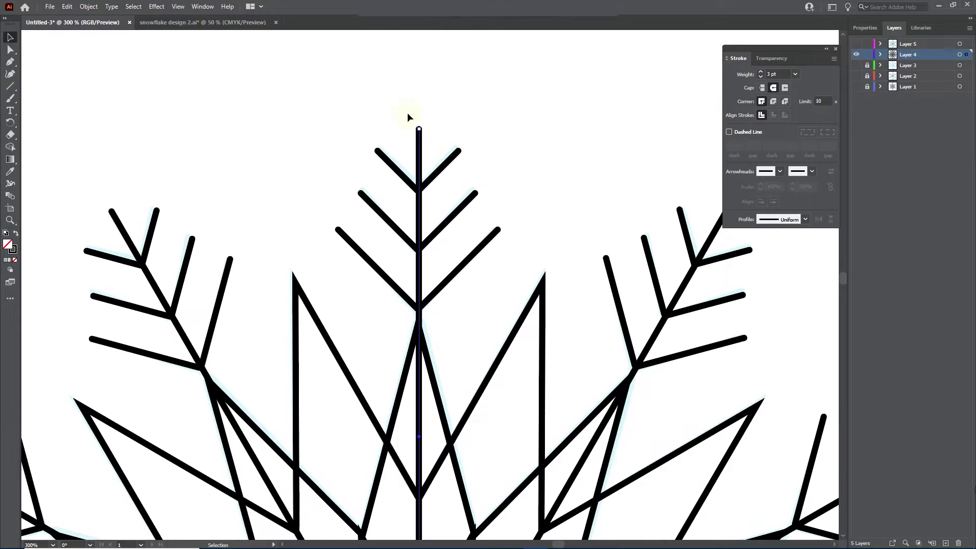
{"action": "left_click", "coordinate": [762, 88]}
{"action": "left_click", "coordinate": [525, 128]}
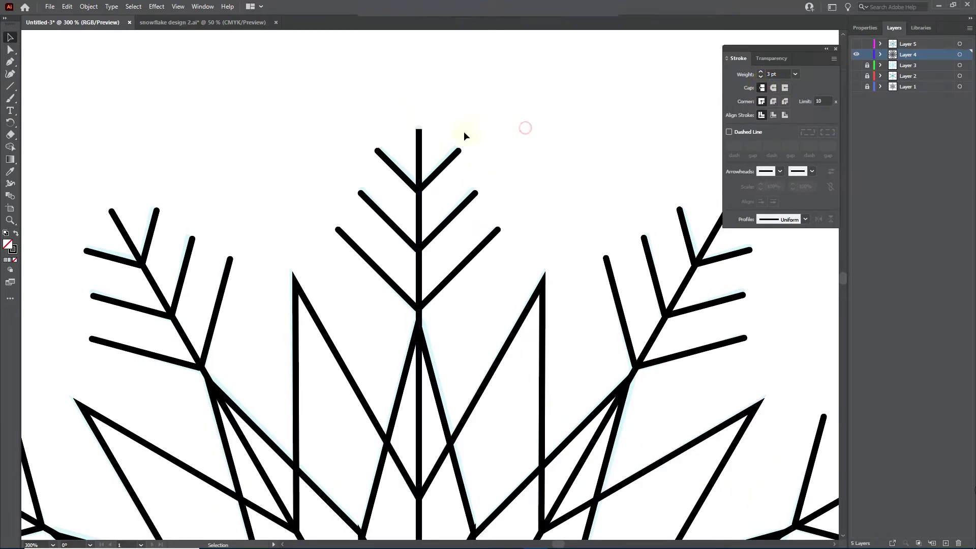
{"action": "left_click", "coordinate": [419, 133]}
{"action": "left_click", "coordinate": [773, 87]}
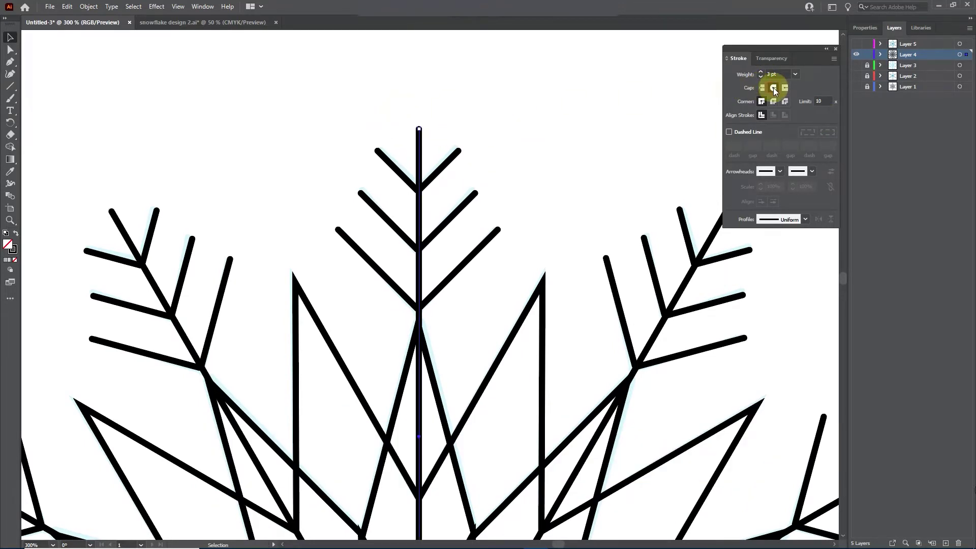
{"action": "left_click_drag", "start_coordinate": [456, 121], "coordinate": [457, 123]}
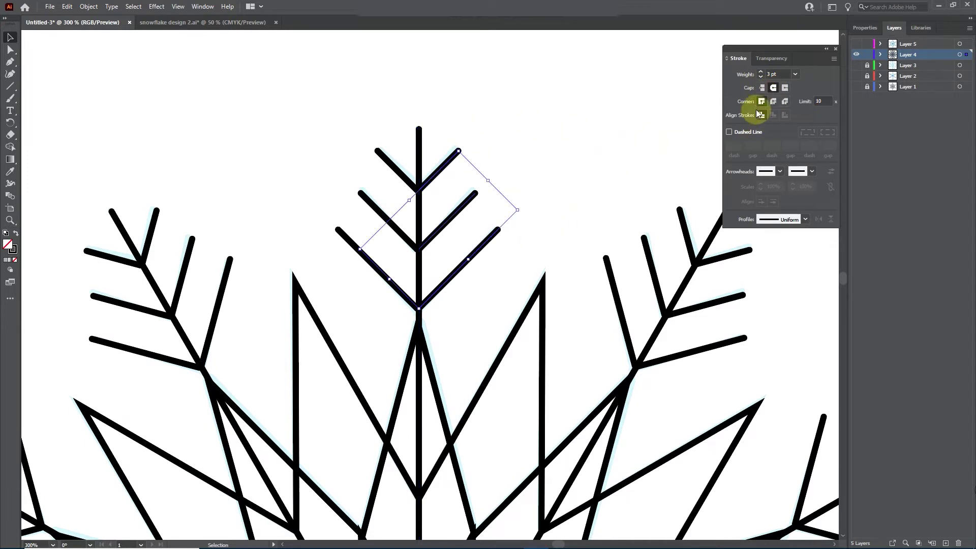
{"action": "left_click", "coordinate": [762, 87]}
{"action": "left_click", "coordinate": [773, 88]}
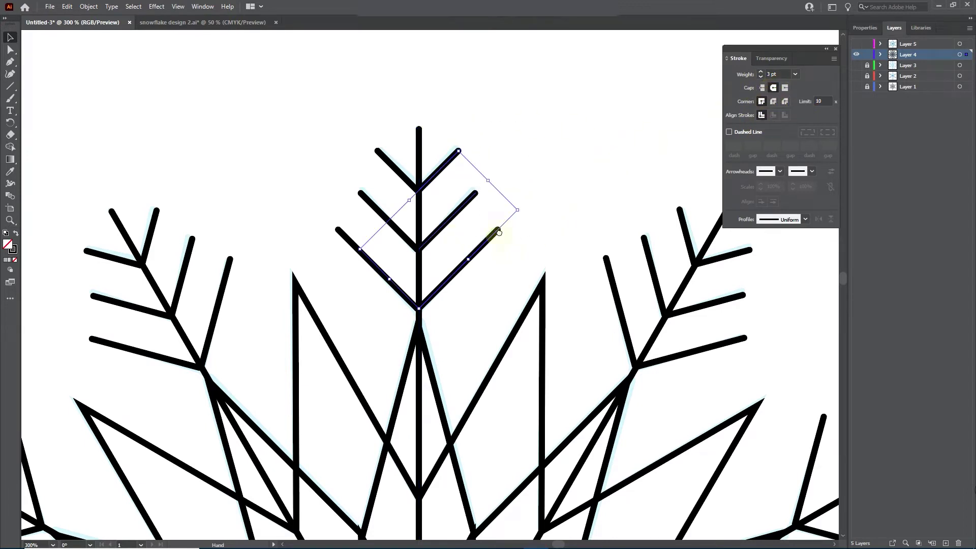
- Select the group of large zigzag shapes with the Group Selection tool
{"action": "scroll", "coordinate": [523, 257], "scroll_direction": "down", "scroll_amount": 1}
{"action": "left_click", "coordinate": [527, 258]}
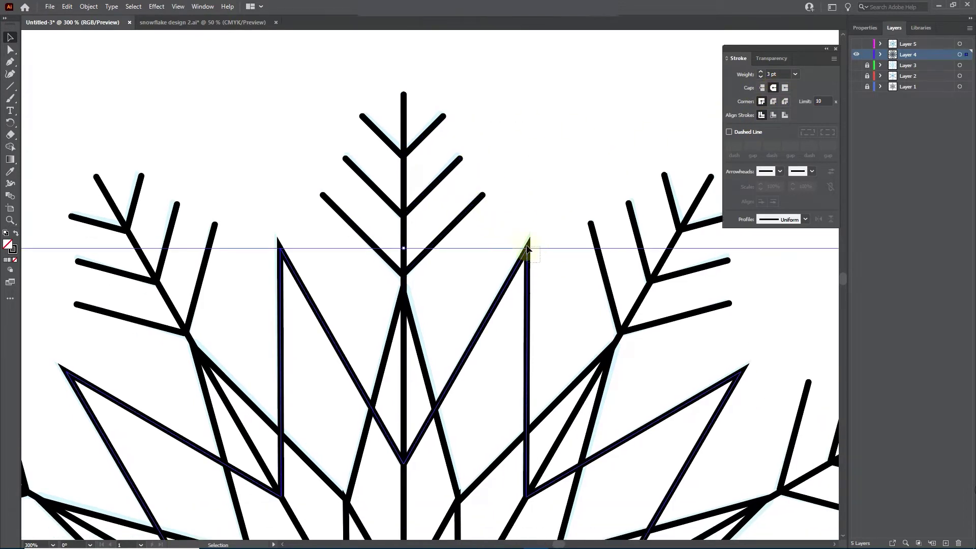
{"action": "scroll", "coordinate": [520, 241], "scroll_direction": "down", "scroll_amount": 3}
{"action": "scroll", "coordinate": [514, 264], "scroll_direction": "up", "scroll_amount": 3}
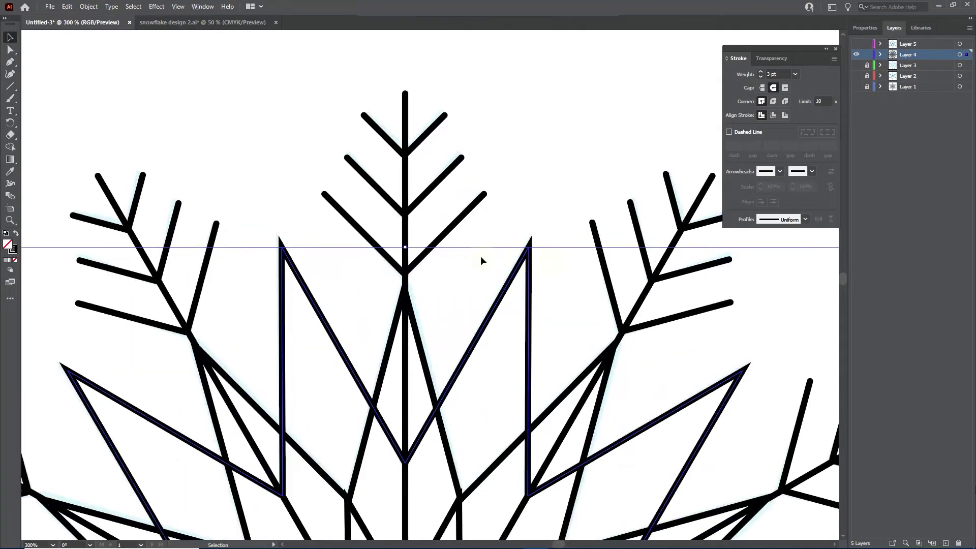
{"action": "left_click_drag", "start_coordinate": [10, 49], "coordinate": [59, 65]}
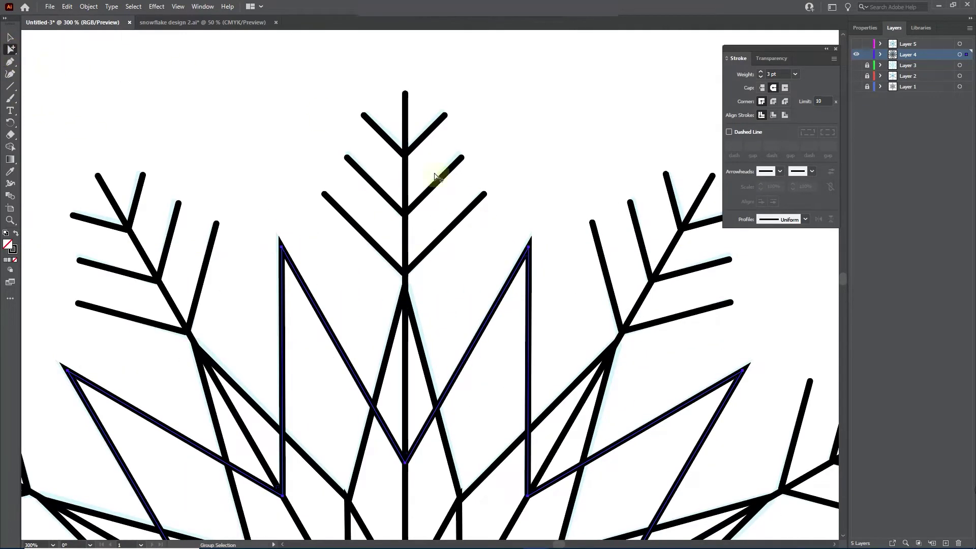
{"action": "left_click", "coordinate": [554, 270]}
{"action": "left_click", "coordinate": [523, 245]}
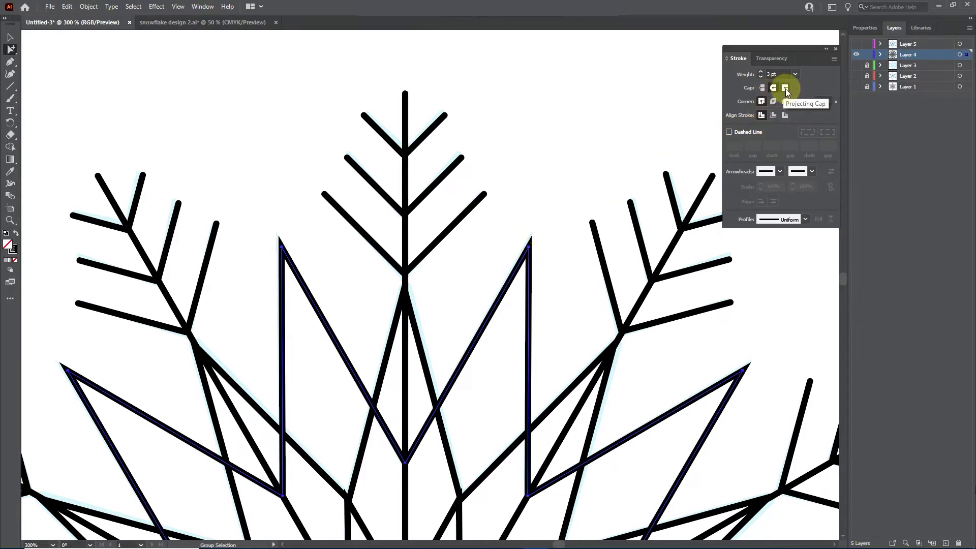
- Compare join styles on the zigzag shapes, settling on Miter Join for sharp corners
{"action": "left_click", "coordinate": [773, 102]}
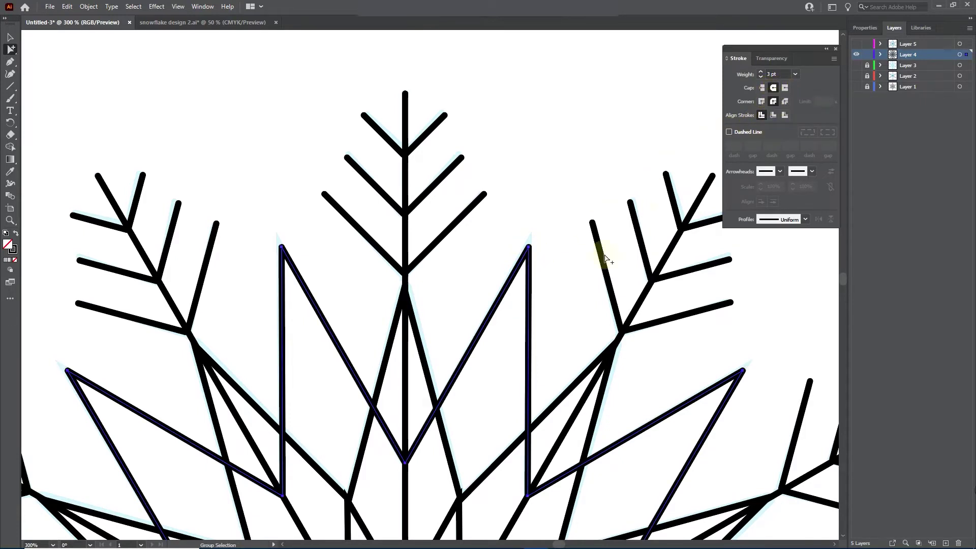
{"action": "left_click_drag", "start_coordinate": [558, 305], "coordinate": [532, 252]}
{"action": "left_click", "coordinate": [763, 101]}
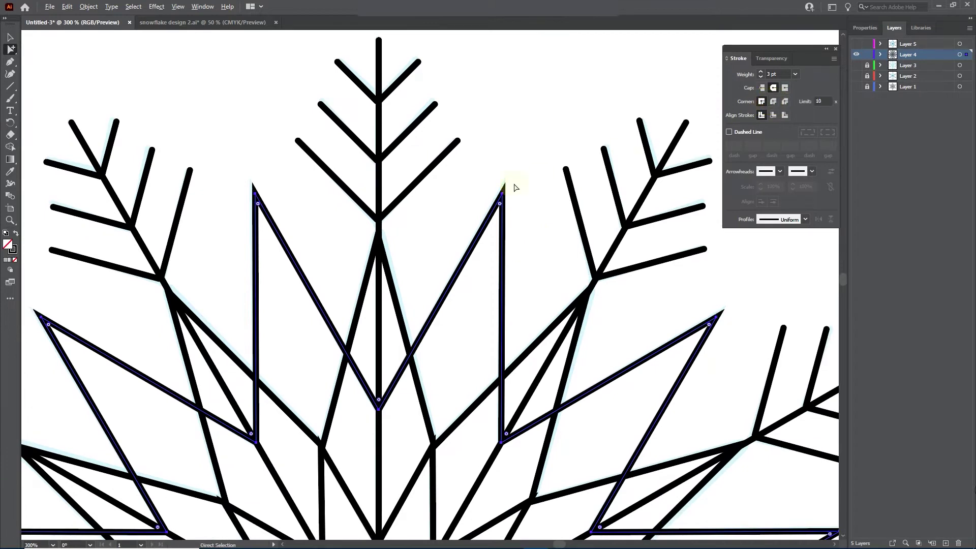
{"action": "key", "text": "ctrl+equal"}
{"action": "left_click", "coordinate": [772, 102]}
{"action": "left_click", "coordinate": [762, 102]}
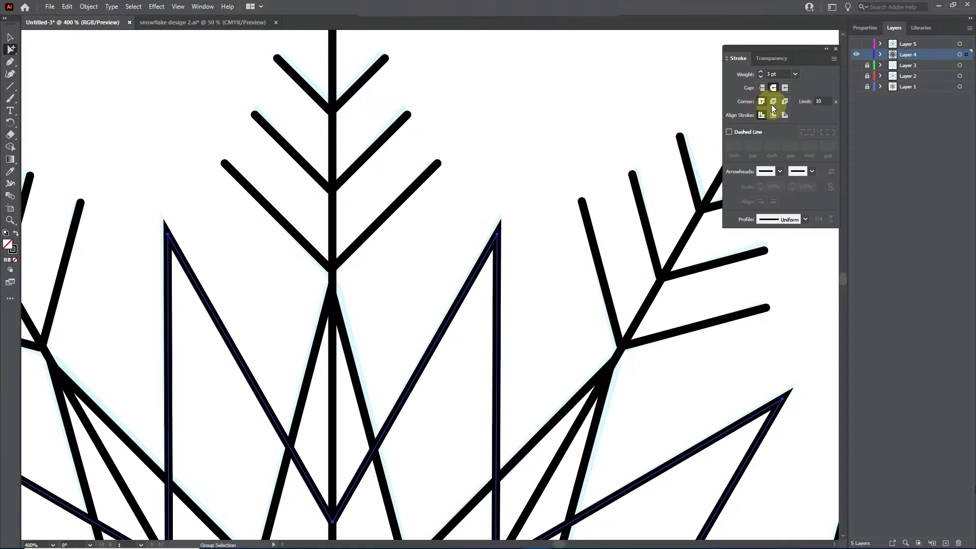
{"action": "left_click", "coordinate": [771, 104]}
{"action": "left_click", "coordinate": [780, 101]}
{"action": "left_click", "coordinate": [760, 102]}
{"action": "left_click", "coordinate": [10, 37]}
{"action": "scroll", "coordinate": [368, 267], "scroll_direction": "down", "scroll_amount": 4}
{"action": "scroll", "coordinate": [368, 269], "scroll_direction": "down", "scroll_amount": 2}
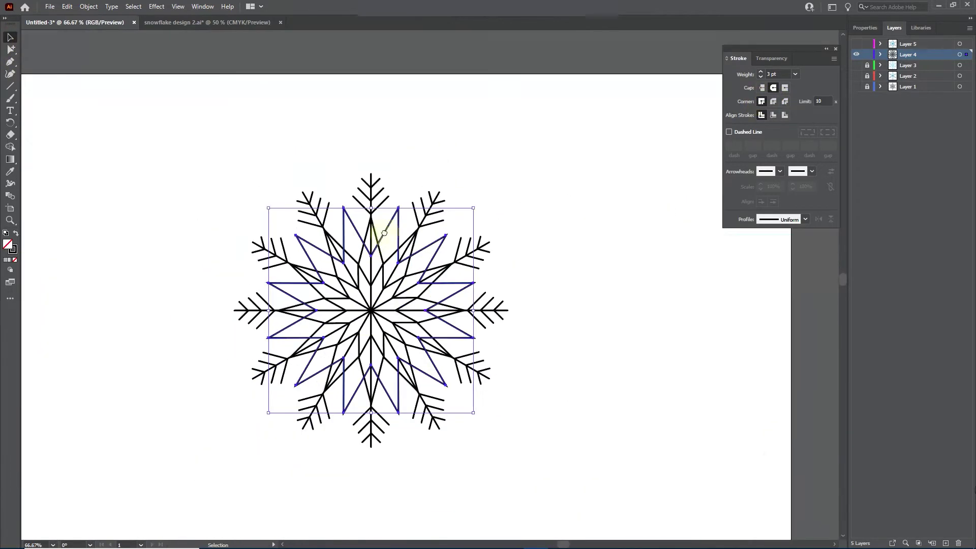
{"action": "scroll", "coordinate": [459, 228], "scroll_direction": "up", "scroll_amount": 2}
- Draw a small six-pointed star from the snowflake's centre with the Star Tool
{"action": "left_click", "coordinate": [672, 245]}
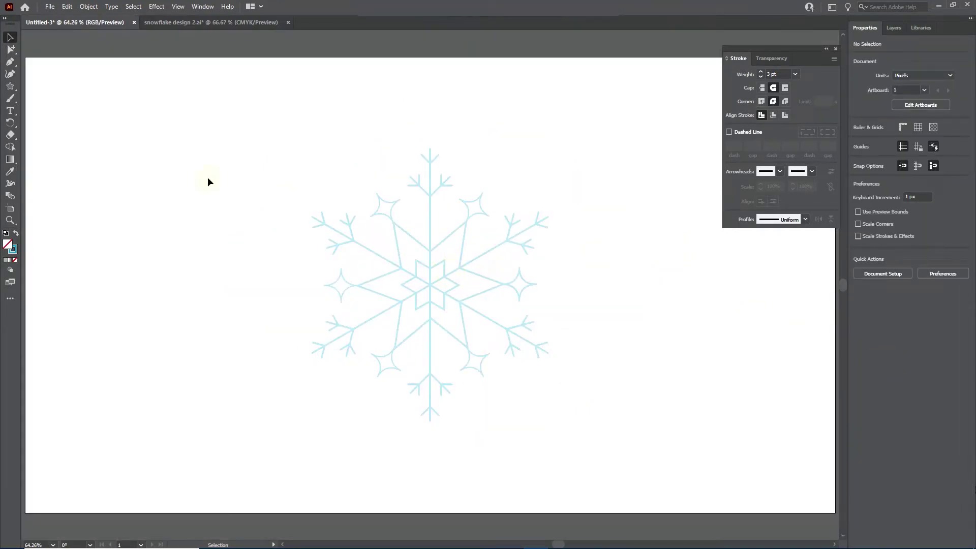
{"action": "left_click", "coordinate": [11, 86]}
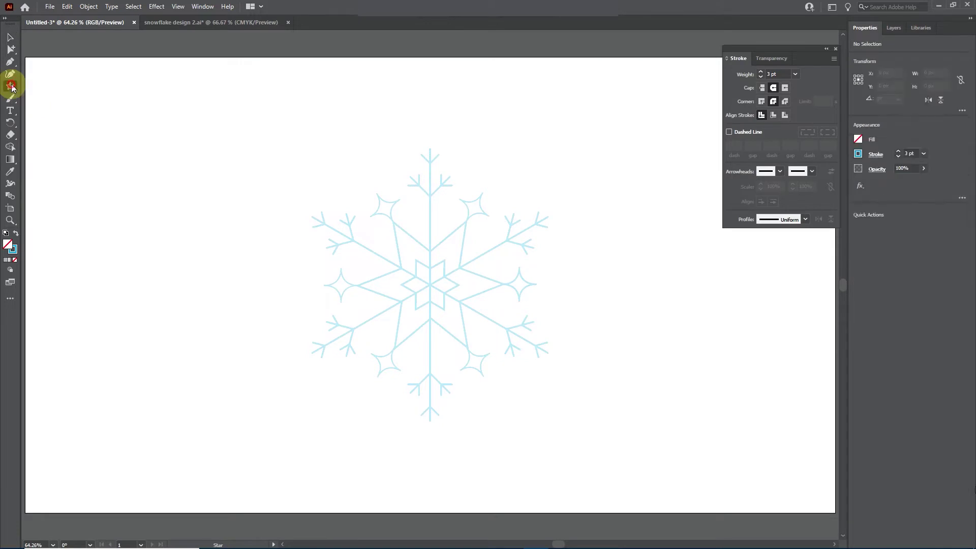
{"action": "left_click_drag", "start_coordinate": [11, 87], "coordinate": [54, 122]}
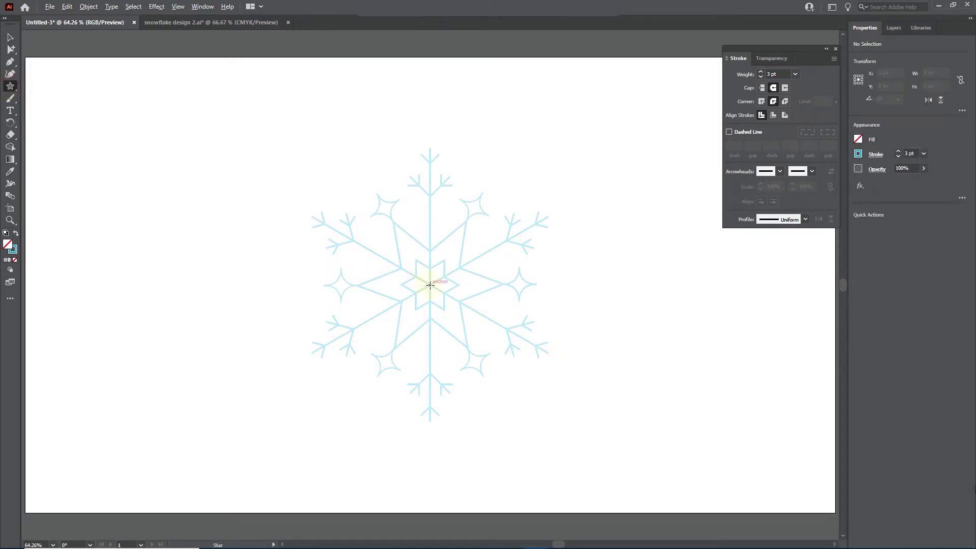
{"action": "left_click_drag", "start_coordinate": [429, 285], "coordinate": [444, 260]}
{"action": "key", "text": "Down"}
{"action": "left_click", "coordinate": [10, 36]}
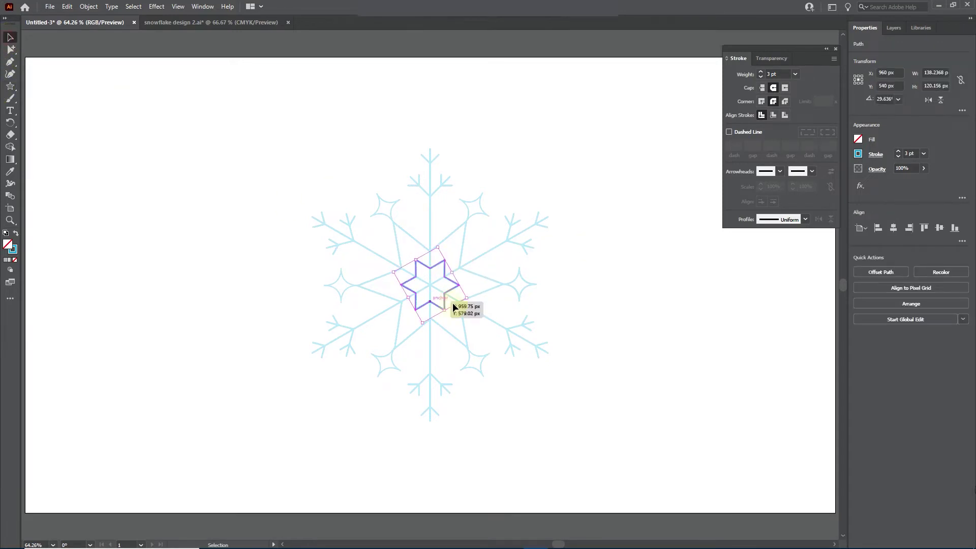
- Set the star's stroke to a dark swatch colour
{"action": "left_click", "coordinate": [858, 154]}
{"action": "left_click", "coordinate": [752, 196]}
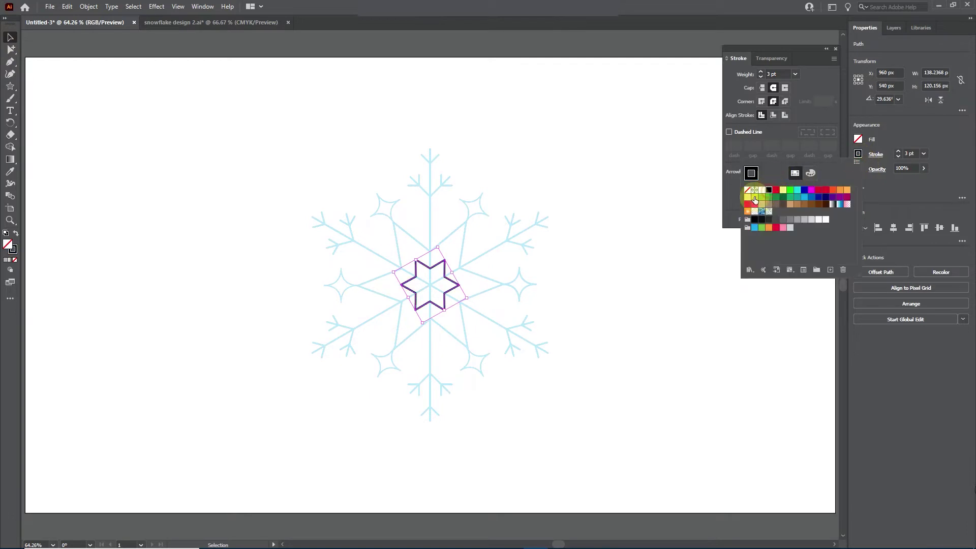
{"action": "left_click", "coordinate": [612, 226]}
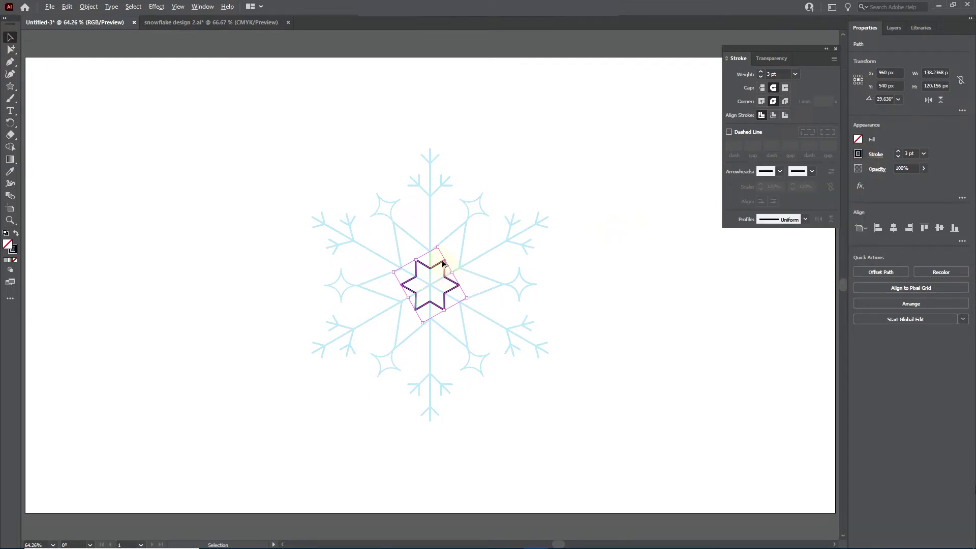
{"action": "left_click", "coordinate": [10, 86]}
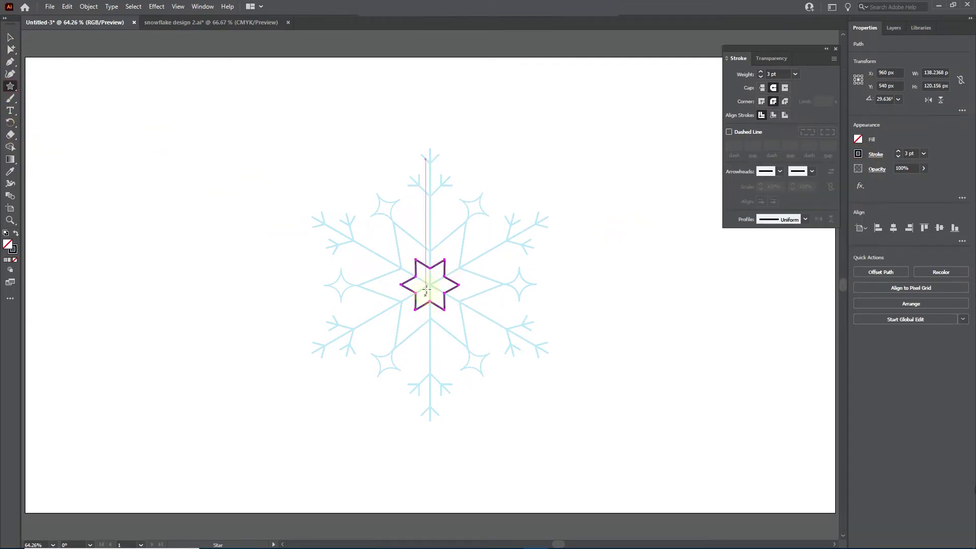
- Draw a larger six-pointed star around the small one, rotate it 30°, and nudge it centred
{"action": "left_click_drag", "start_coordinate": [429, 285], "coordinate": [466, 222]}
{"action": "key", "text": "ctrl+equal"}
{"action": "key", "text": "ctrl+equal"}
{"action": "key", "text": "ctrl+equal"}
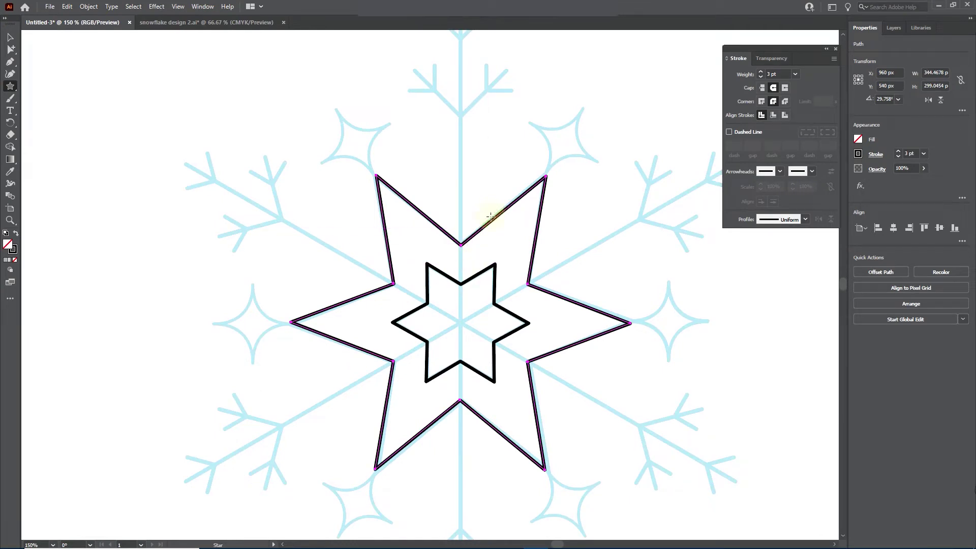
{"action": "key", "text": "v"}
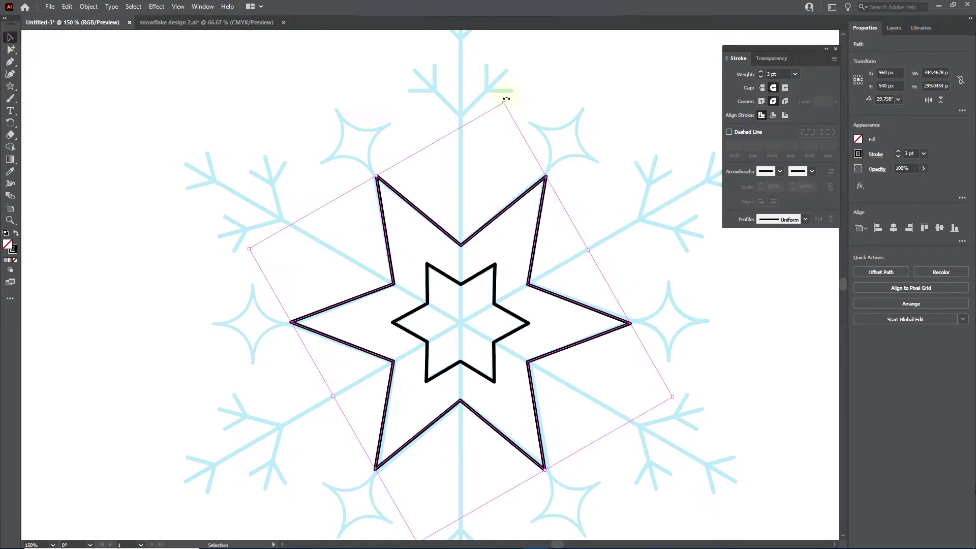
{"action": "left_click_drag", "start_coordinate": [506, 98], "coordinate": [504, 99]}
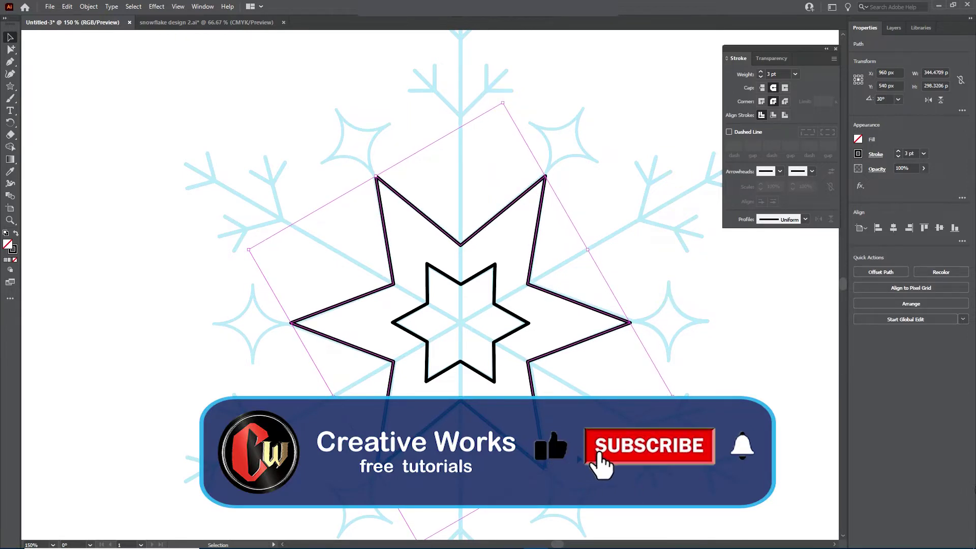
{"action": "key", "text": "Right"}
{"action": "key", "text": "Right"}
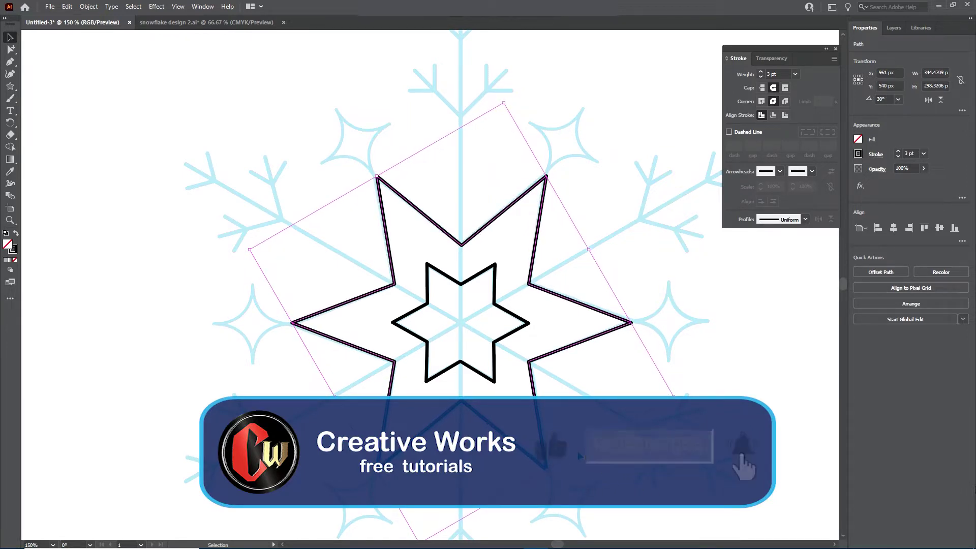
{"action": "key", "text": "Left"}
{"action": "key", "text": "Up"}
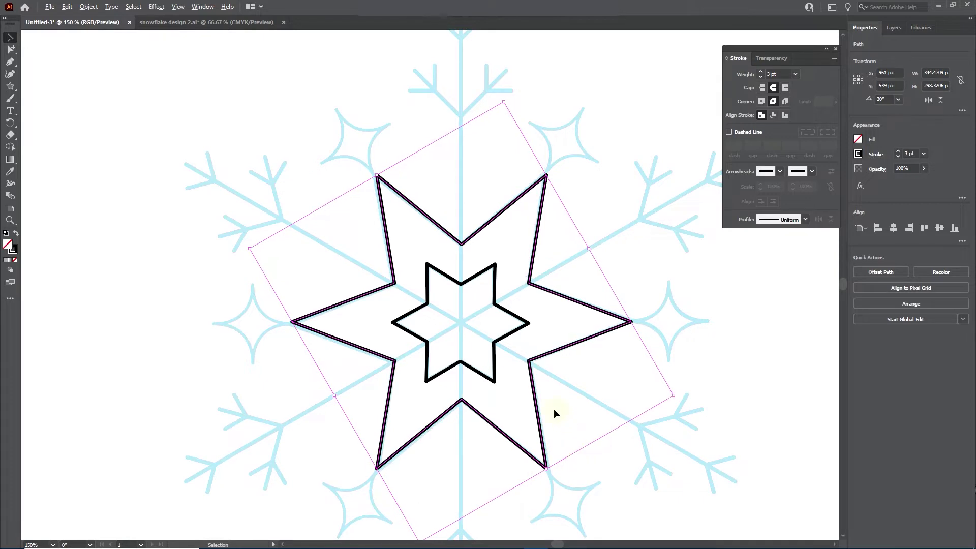
{"action": "key", "text": "ctrl+minus"}
{"action": "left_click", "coordinate": [657, 294]}
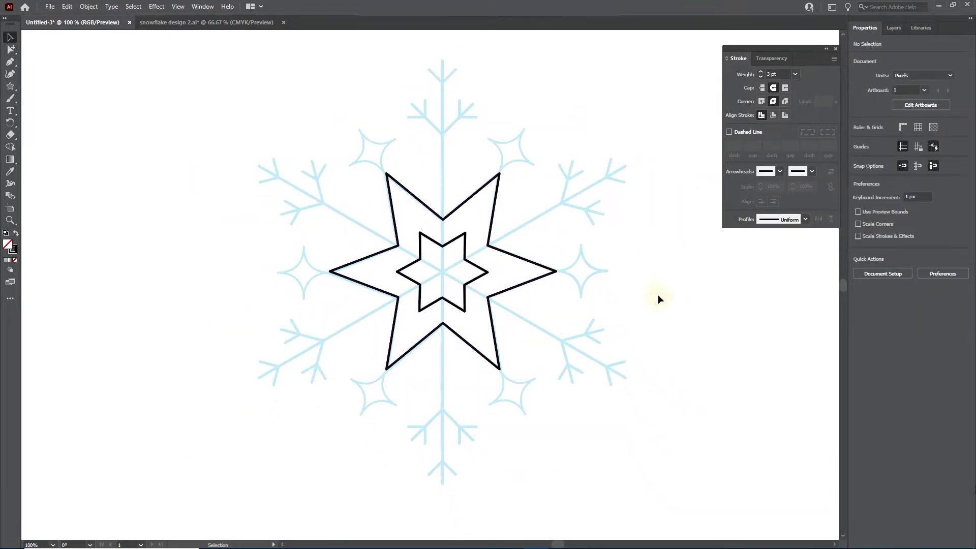
- Draw a vertical stem line rising from the snowflake's centre
{"action": "left_click", "coordinate": [10, 86]}
{"action": "left_click", "coordinate": [41, 129]}
{"action": "left_click_drag", "start_coordinate": [442, 377], "coordinate": [441, 271]}
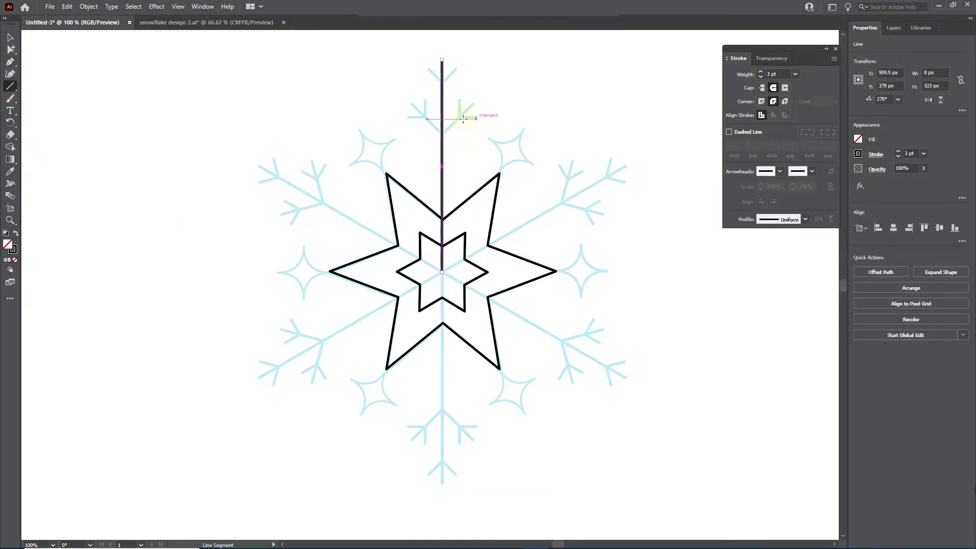
{"action": "scroll", "coordinate": [452, 99], "scroll_direction": "up", "scroll_amount": 1}
{"action": "scroll", "coordinate": [458, 105], "scroll_direction": "up", "scroll_amount": 1}
- Draw a short horizontal line and rotate it 45° about its left end
{"action": "mouse_move", "coordinate": [449, 88]}
{"action": "left_mouse_down"}
{"action": "mouse_move", "coordinate": [448, 175]}
{"action": "mouse_move", "coordinate": [527, 181]}
{"action": "left_mouse_up"}
{"action": "left_click", "coordinate": [10, 122]}
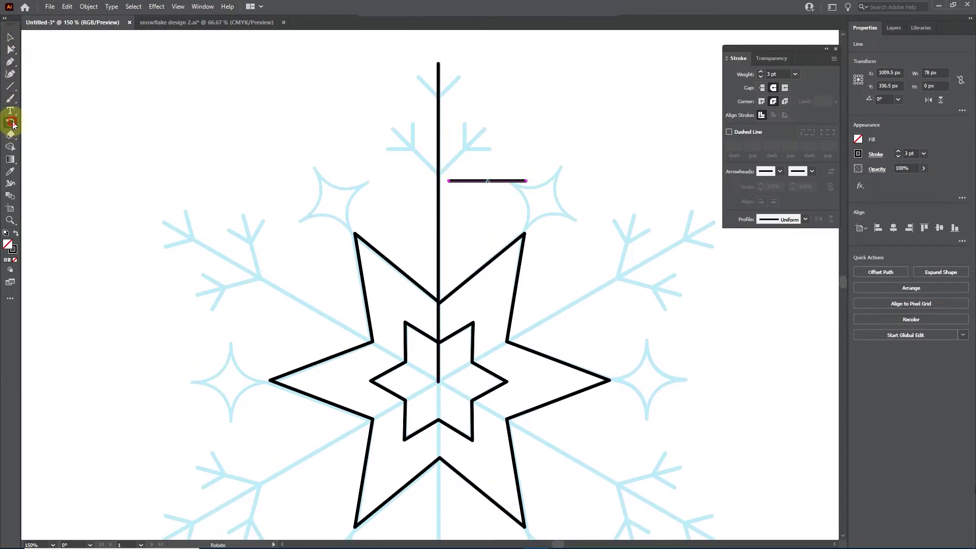
{"action": "left_click", "coordinate": [450, 181], "text": "alt"}
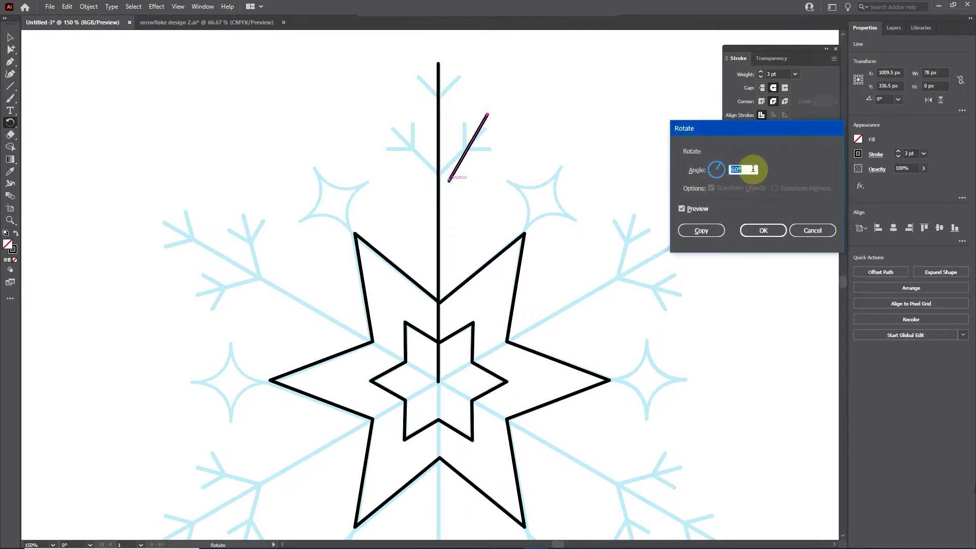
{"action": "type", "text": "45"}
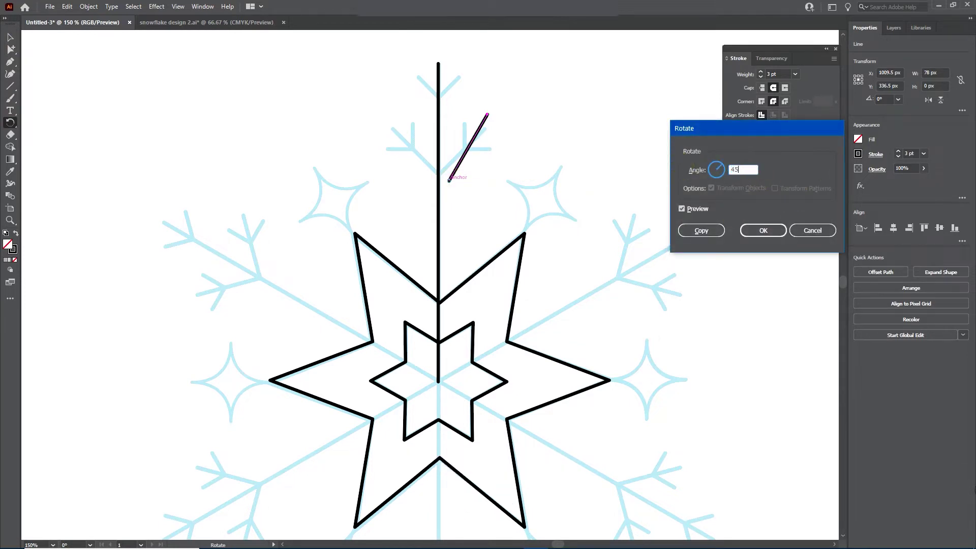
{"action": "left_click", "coordinate": [681, 208]}
{"action": "left_click", "coordinate": [681, 209]}
{"action": "left_click", "coordinate": [750, 231]}
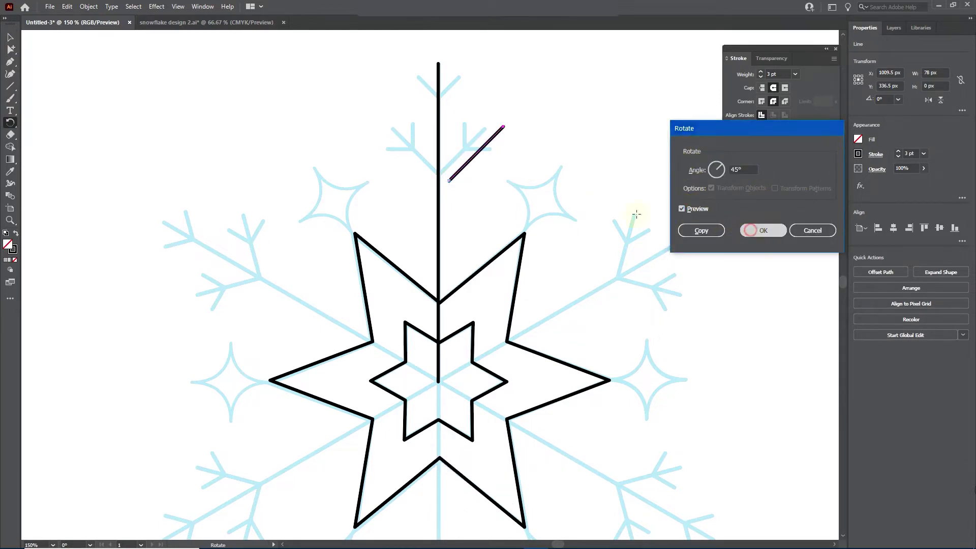
- Attach the diagonal twig's end to the stem and shorten it to 47.5 px
{"action": "key", "text": "v"}
{"action": "left_click_drag", "start_coordinate": [462, 174], "coordinate": [437, 167]}
{"action": "scroll", "coordinate": [438, 167], "scroll_direction": "up", "scroll_amount": 5}
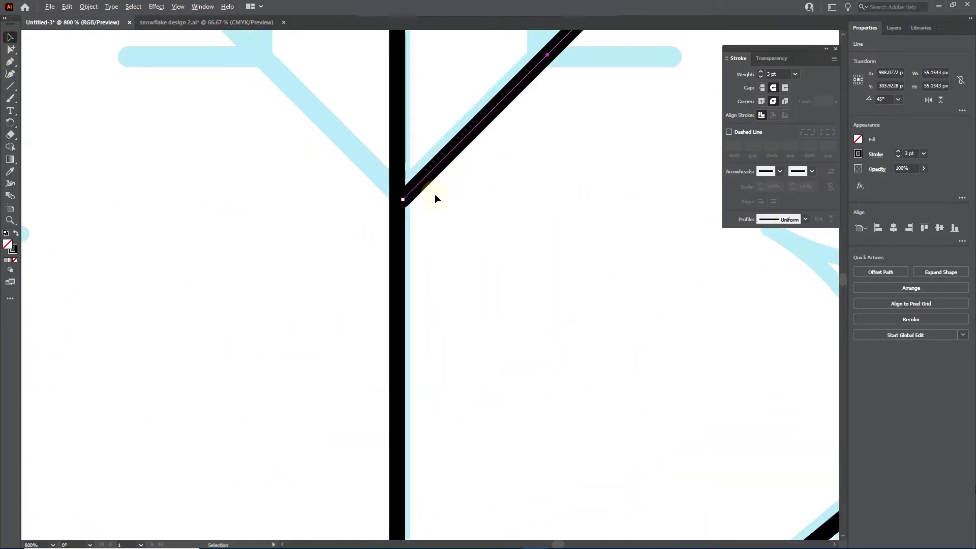
{"action": "scroll", "coordinate": [435, 196], "scroll_direction": "down", "scroll_amount": 2}
{"action": "left_click_drag", "start_coordinate": [440, 352], "coordinate": [447, 347]}
{"action": "key", "text": "Down"}
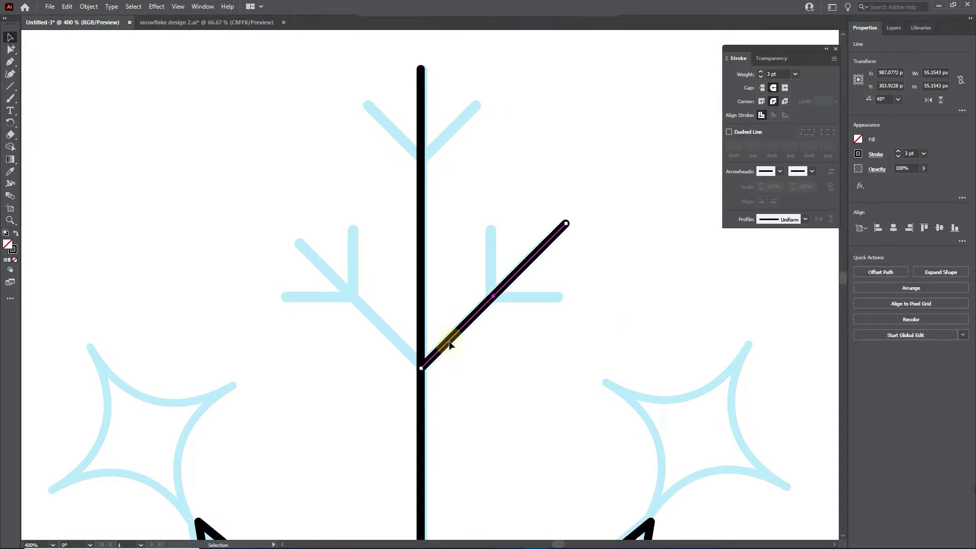
{"action": "key", "text": "shift"}
{"action": "left_click_drag", "start_coordinate": [566, 222], "coordinate": [546, 244]}
{"action": "key", "text": "ctrl+1"}
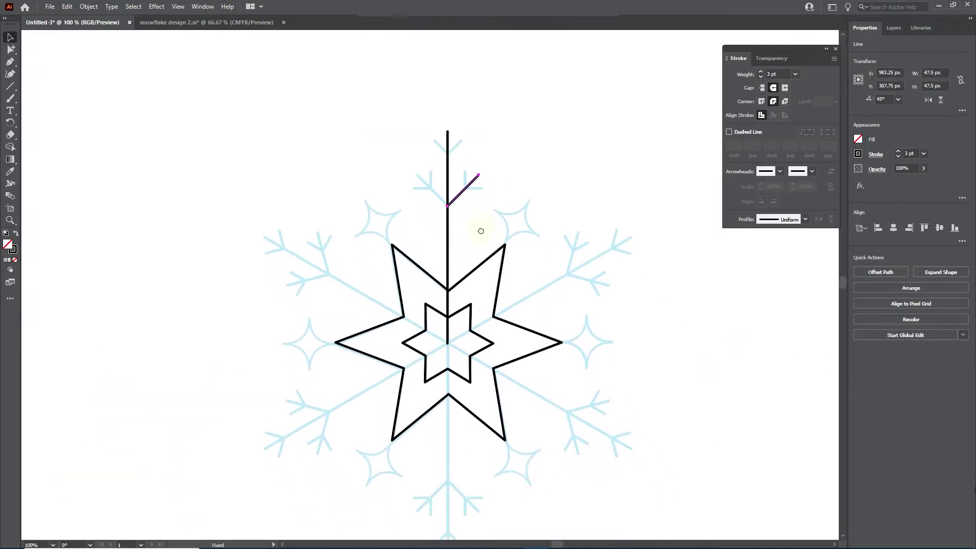
- Duplicate the diagonal twig higher up the stem and shorten the copy
{"action": "scroll", "coordinate": [447, 259], "scroll_direction": "up", "scroll_amount": 4}
{"action": "scroll", "coordinate": [426, 258], "scroll_direction": "down", "scroll_amount": 1}
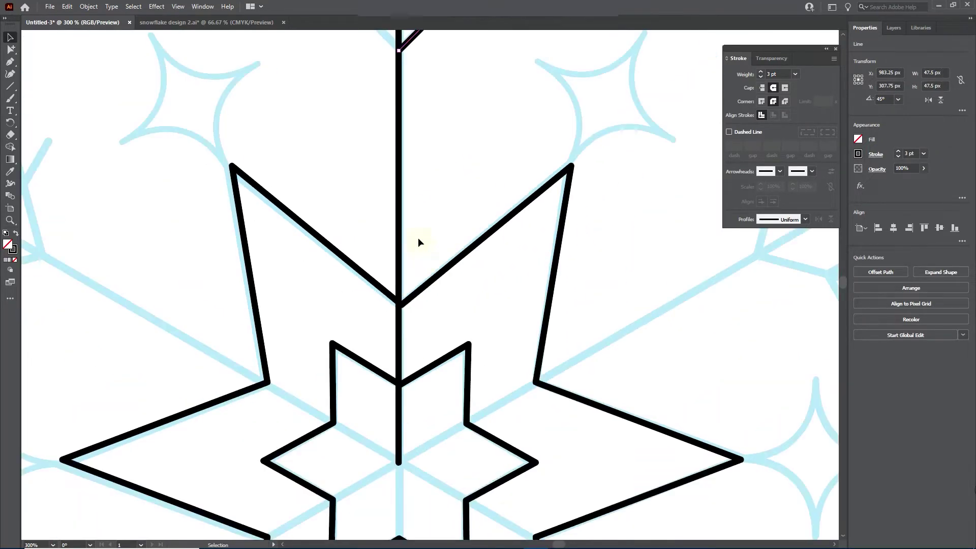
{"action": "left_click", "coordinate": [414, 236]}
{"action": "left_click", "coordinate": [399, 226]}
{"action": "scroll", "coordinate": [404, 225], "scroll_direction": "up", "scroll_amount": 3}
{"action": "scroll", "coordinate": [419, 301], "scroll_direction": "up", "scroll_amount": 5}
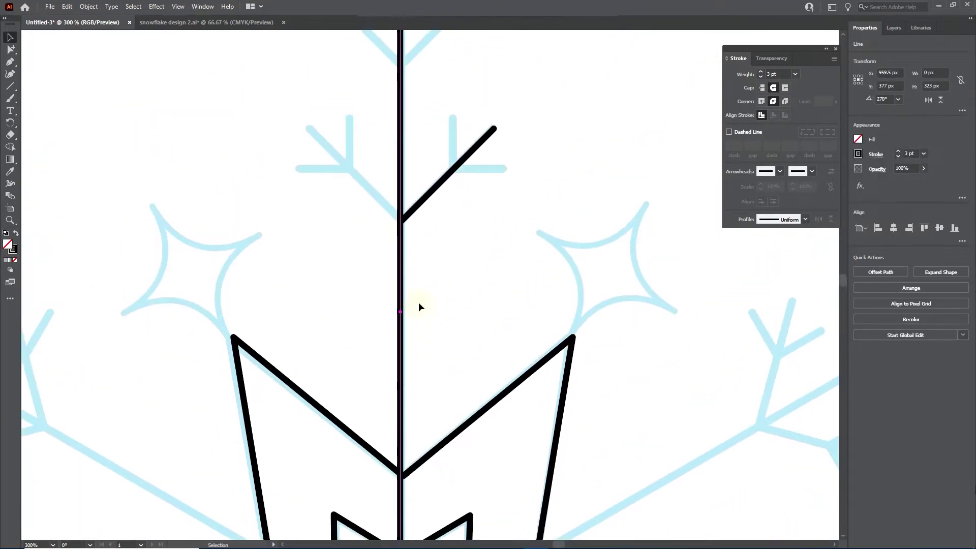
{"action": "scroll", "coordinate": [434, 458], "scroll_direction": "down", "scroll_amount": 2}
{"action": "left_click", "coordinate": [451, 315]}
{"action": "left_click_drag", "start_coordinate": [445, 252], "coordinate": [442, 94]}
{"action": "left_click_drag", "start_coordinate": [494, 41], "coordinate": [445, 95]}
{"action": "left_click", "coordinate": [492, 150]}
- Draw a vertical spur on the lower twig and rotate a copy into a horizontal spur
{"action": "left_click", "coordinate": [11, 86]}
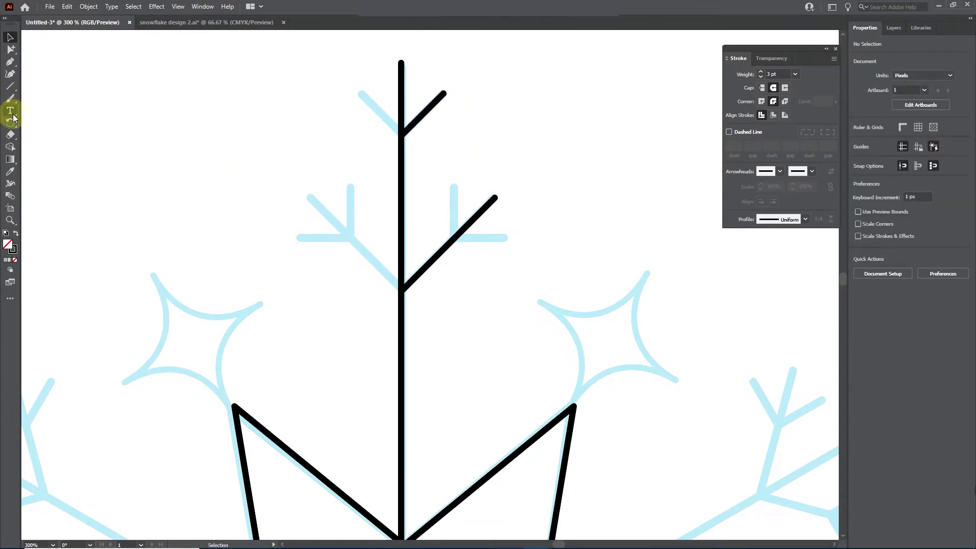
{"action": "left_click_drag", "start_coordinate": [453, 186], "coordinate": [455, 238]}
{"action": "key", "text": "r"}
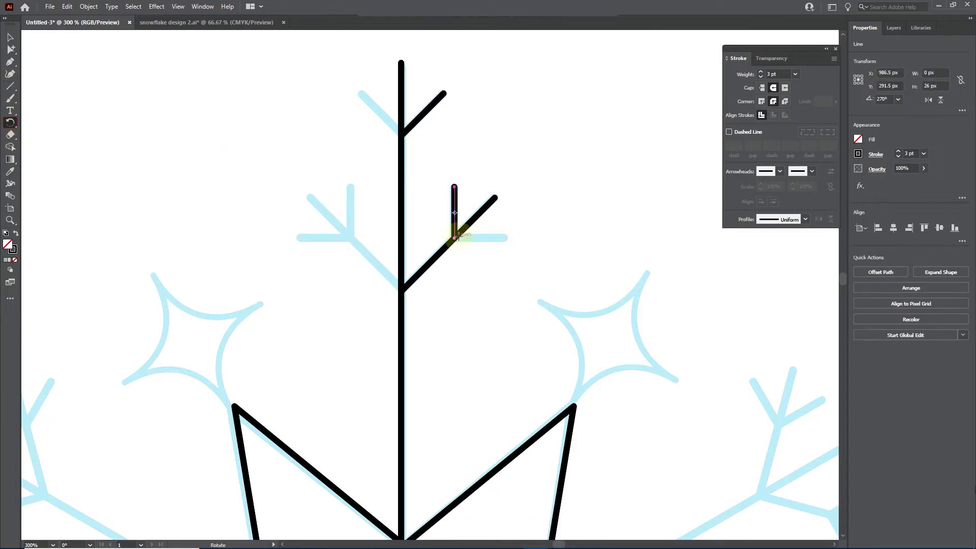
{"action": "left_click", "coordinate": [454, 238], "text": "alt"}
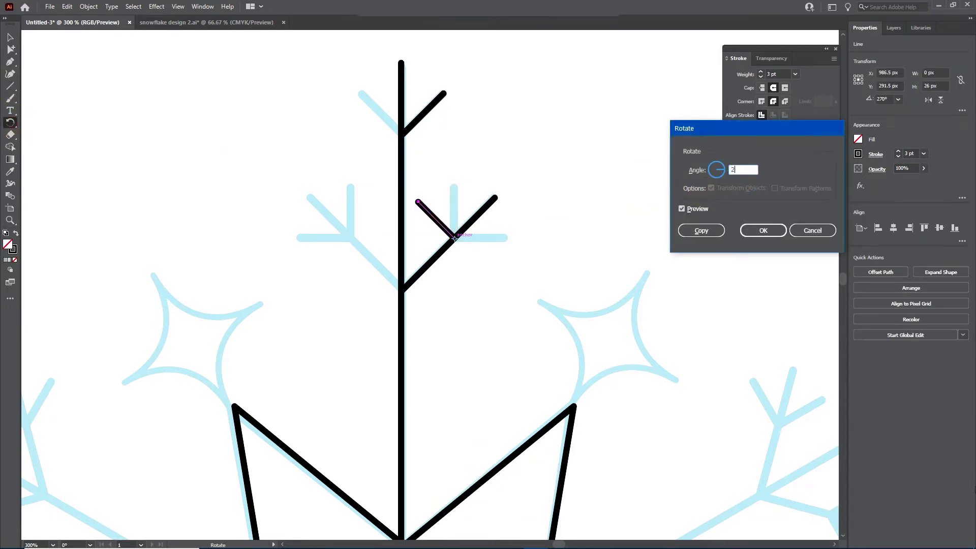
{"action": "left_click", "coordinate": [681, 208]}
{"action": "left_click", "coordinate": [682, 208]}
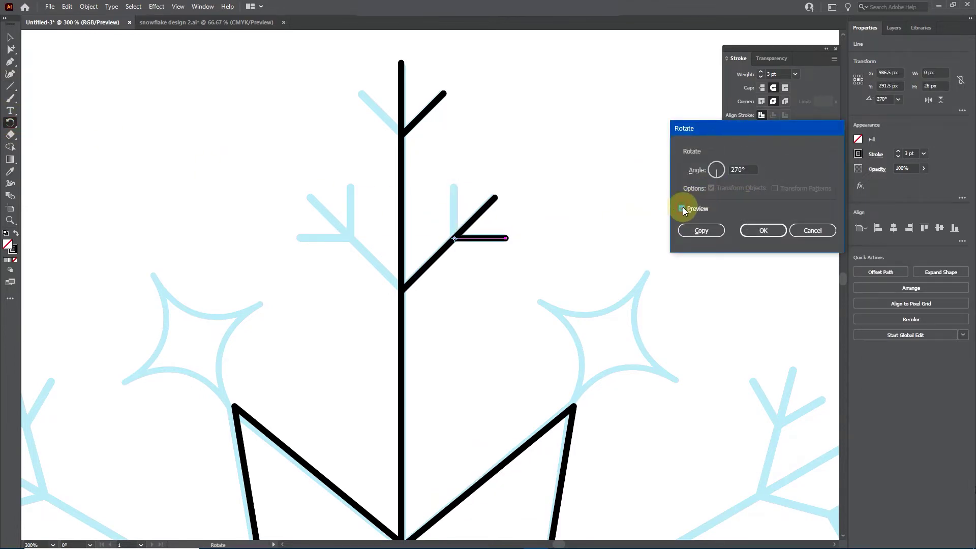
{"action": "left_click", "coordinate": [700, 230]}
{"action": "left_click", "coordinate": [11, 37]}
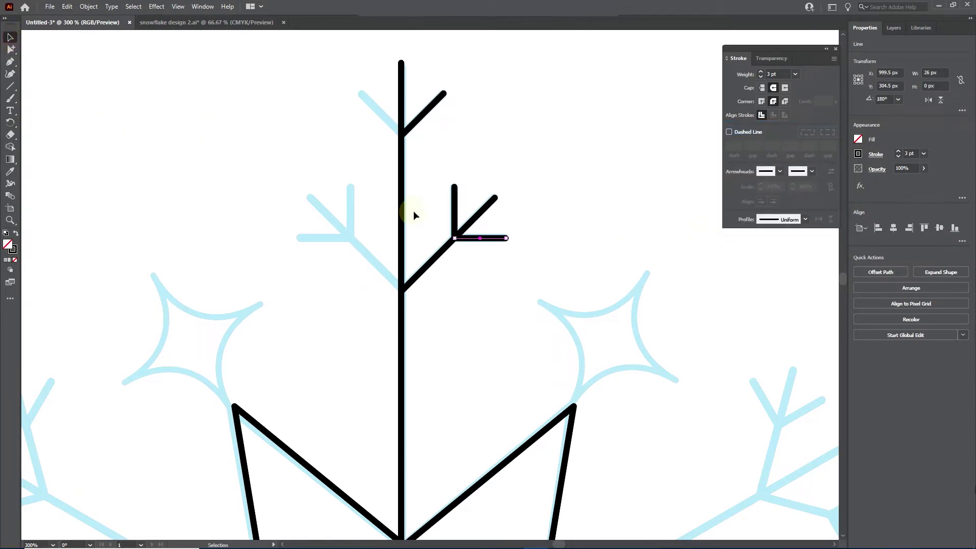
- Reflect a vertical copy of the right-side twigs onto the stem's left side
{"action": "left_click_drag", "start_coordinate": [501, 301], "coordinate": [428, 82]}
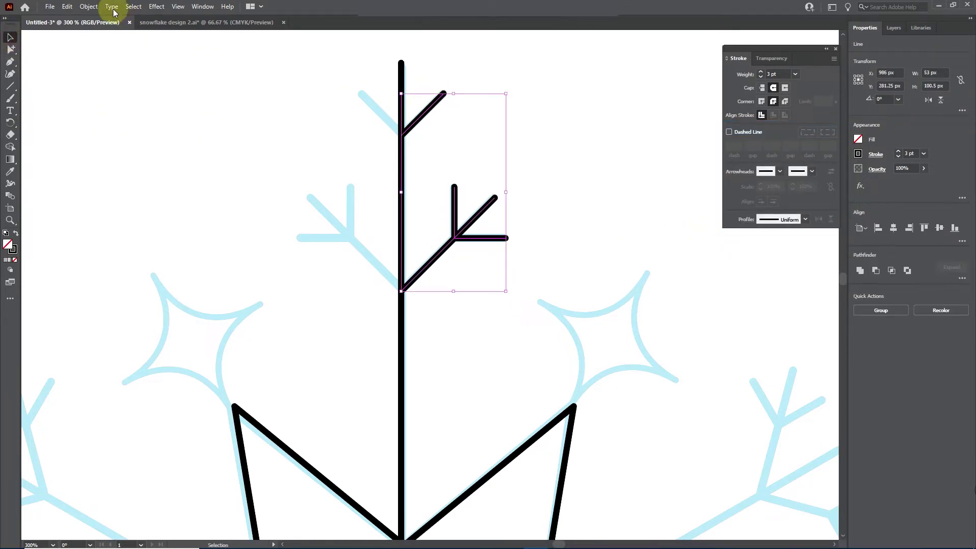
{"action": "left_click_drag", "start_coordinate": [10, 123], "coordinate": [38, 138]}
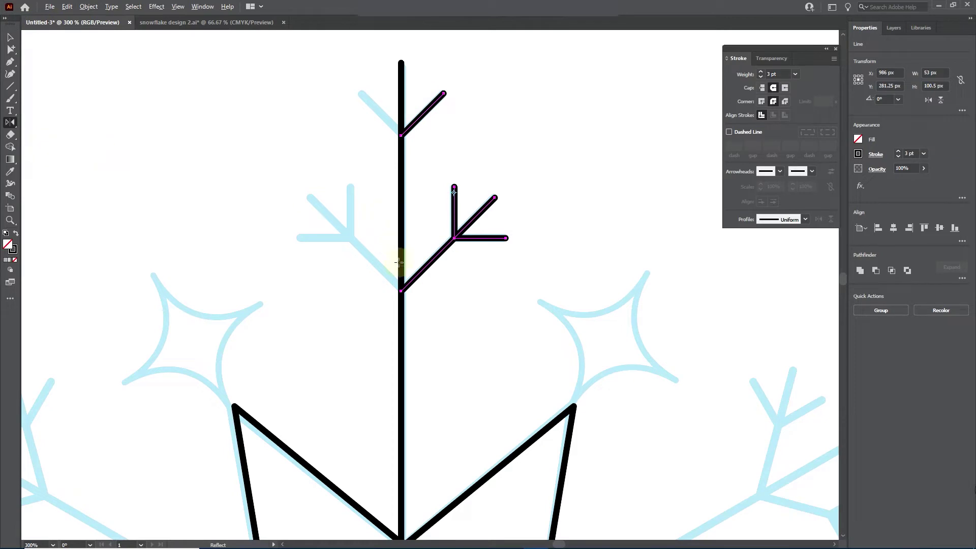
{"action": "left_click", "coordinate": [401, 290], "text": "alt"}
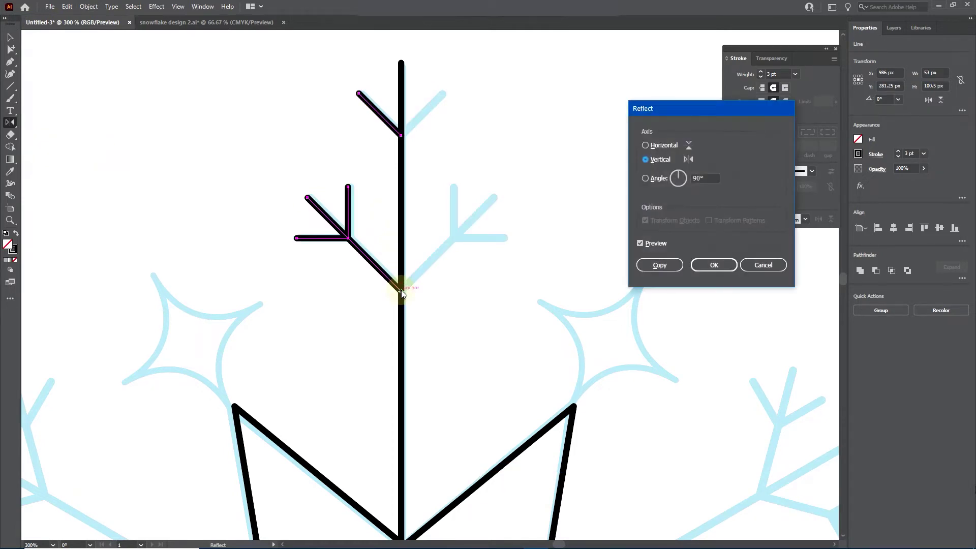
{"action": "left_click", "coordinate": [671, 264]}
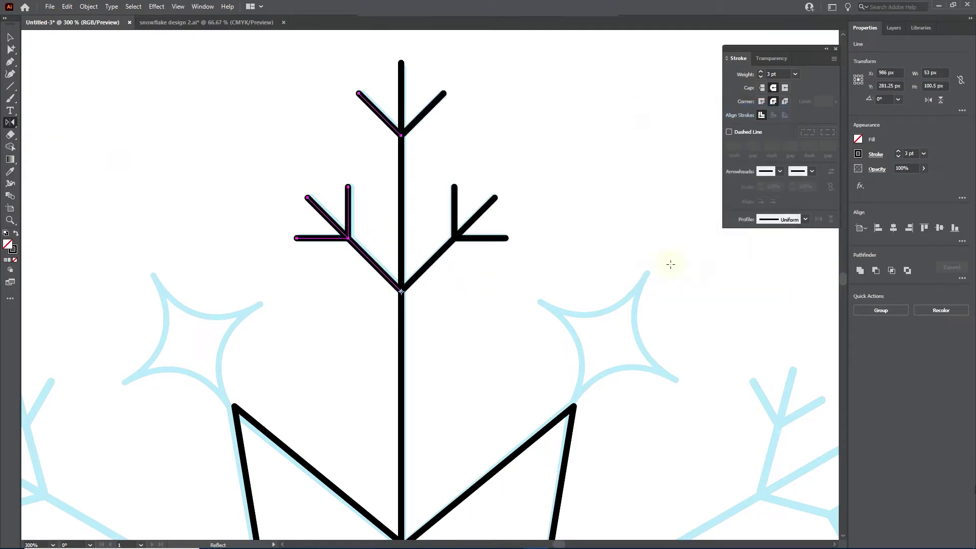
{"action": "key", "text": "v"}
{"action": "key", "text": "ctrl+0"}
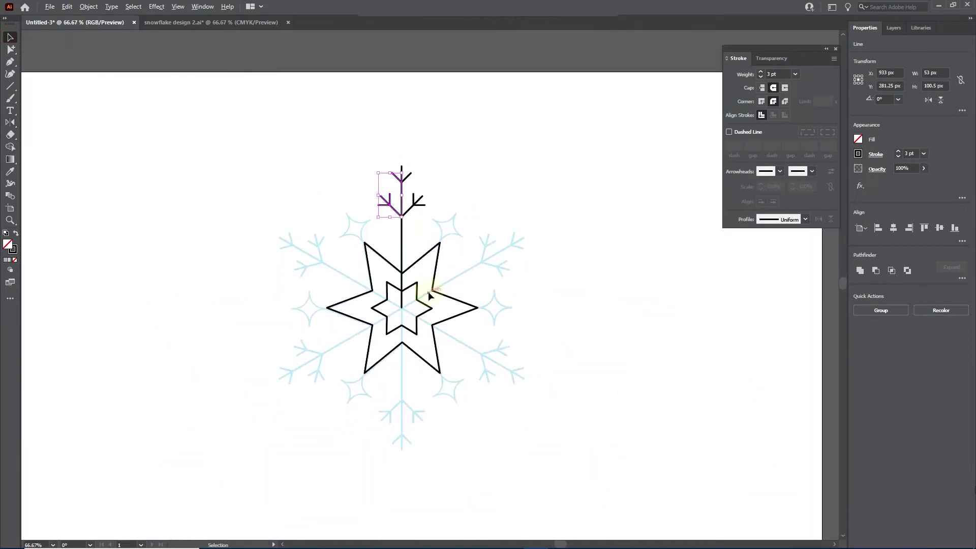
{"action": "key", "text": "ctrl+1"}
- Rotate copies of the finished arm 60° around the centre, repeating with Ctrl+D
{"action": "left_click", "coordinate": [387, 175]}
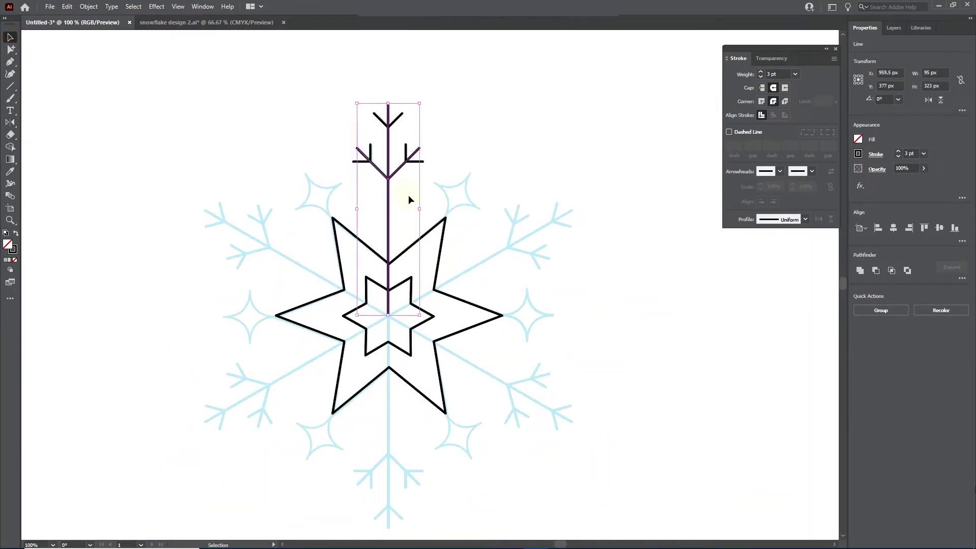
{"action": "left_click_drag", "start_coordinate": [363, 81], "coordinate": [422, 166]}
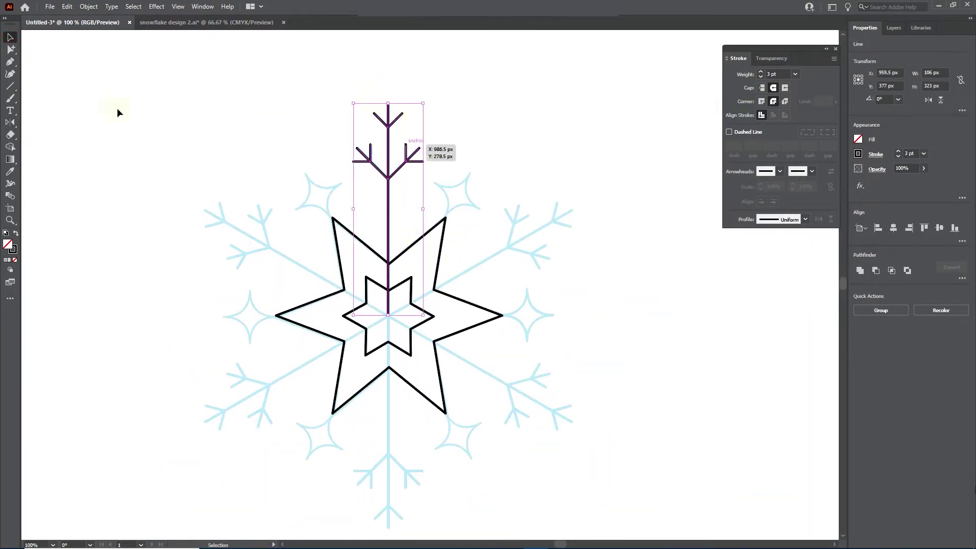
{"action": "left_click", "coordinate": [11, 123]}
{"action": "left_click_drag", "start_coordinate": [12, 123], "coordinate": [49, 127]}
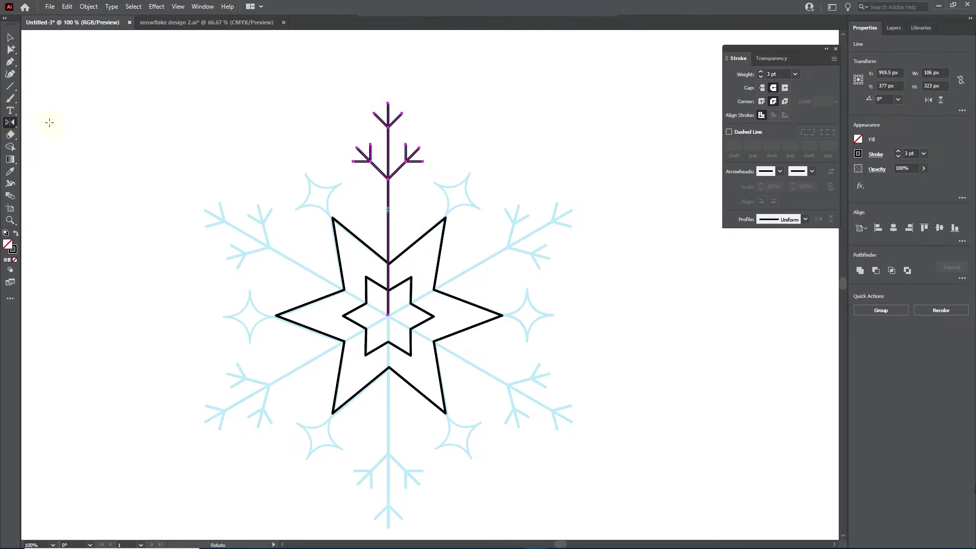
{"action": "left_click", "coordinate": [386, 311]}
{"action": "left_click", "coordinate": [386, 312], "text": "alt"}
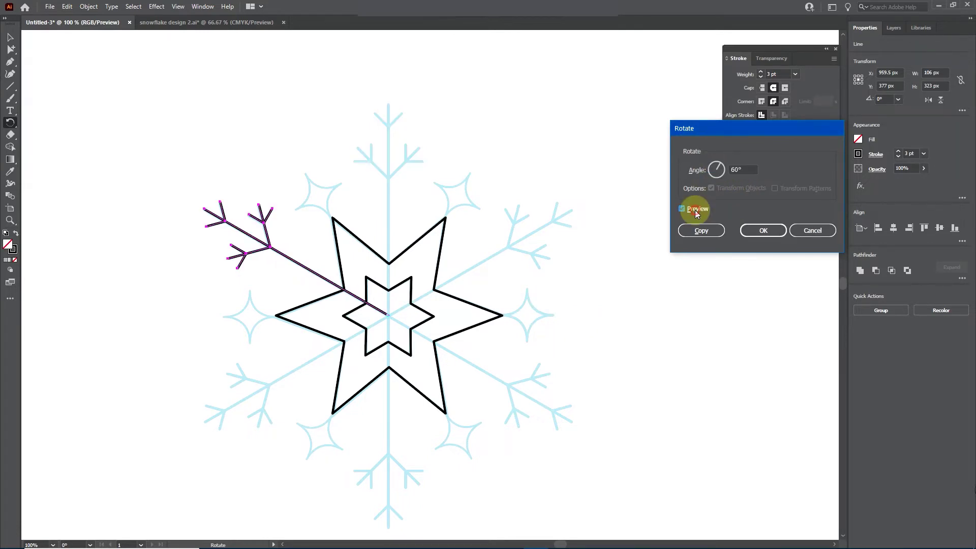
{"action": "left_click", "coordinate": [699, 230]}
{"action": "key", "text": "ctrl+d"}
{"action": "key", "text": "ctrl+d"}
{"action": "key", "text": "ctrl+d"}
{"action": "key", "text": "ctrl+d"}
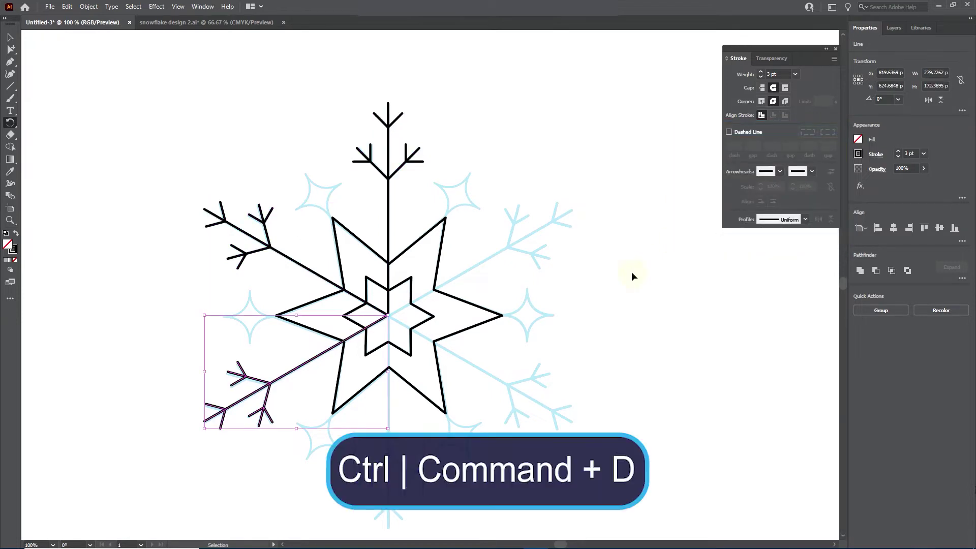
- Draw a 48 px square and apply Pucker & Bloat at -44%
{"action": "key", "text": "v"}
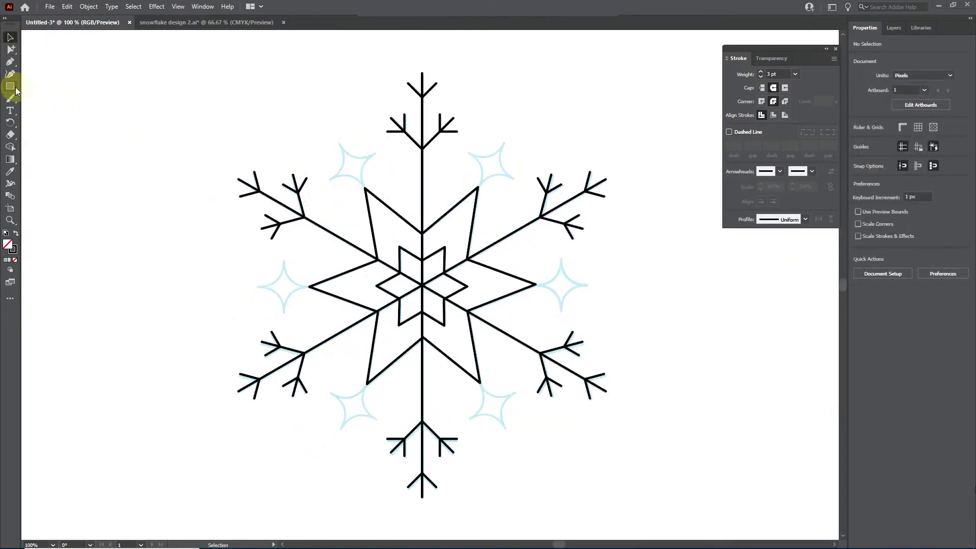
{"action": "left_click", "coordinate": [11, 87]}
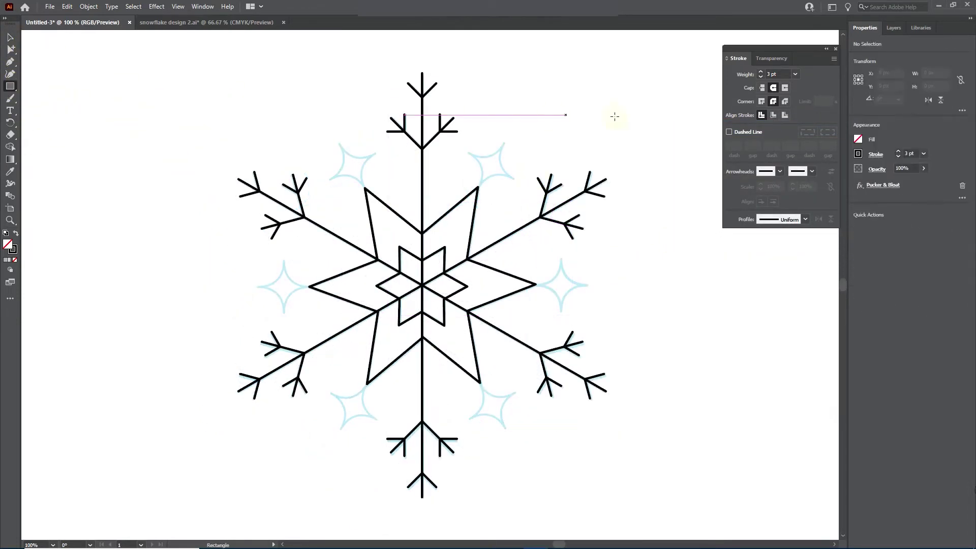
{"action": "left_click_drag", "start_coordinate": [152, 77], "coordinate": [183, 108]}
{"action": "left_click", "coordinate": [156, 6]}
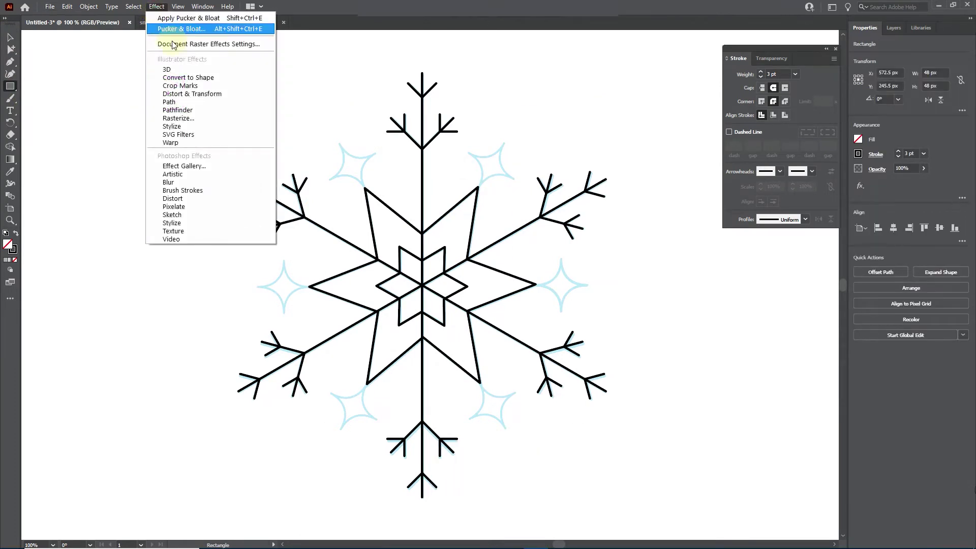
{"action": "mouse_move", "coordinate": [181, 96]}
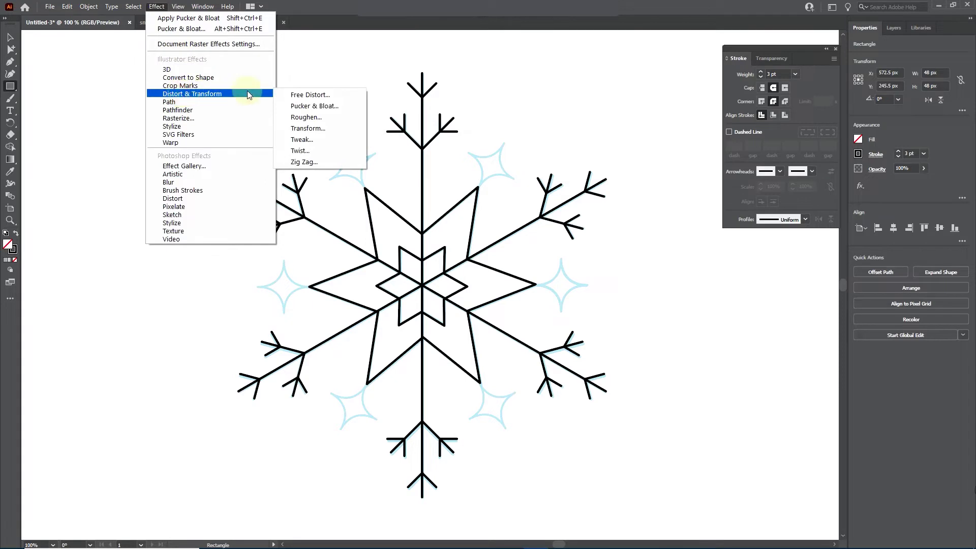
{"action": "left_click", "coordinate": [311, 107]}
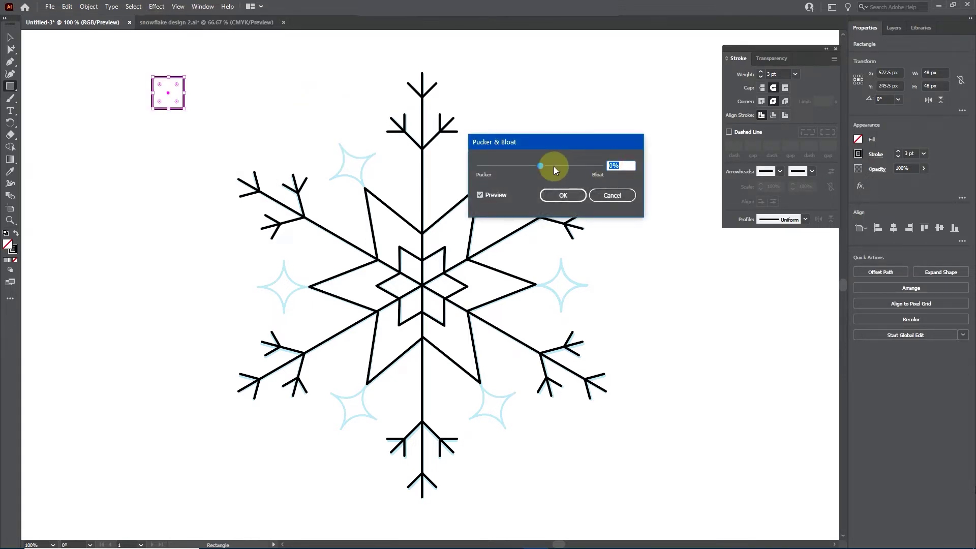
{"action": "left_click_drag", "start_coordinate": [540, 166], "coordinate": [532, 166]}
{"action": "left_click", "coordinate": [563, 196]}
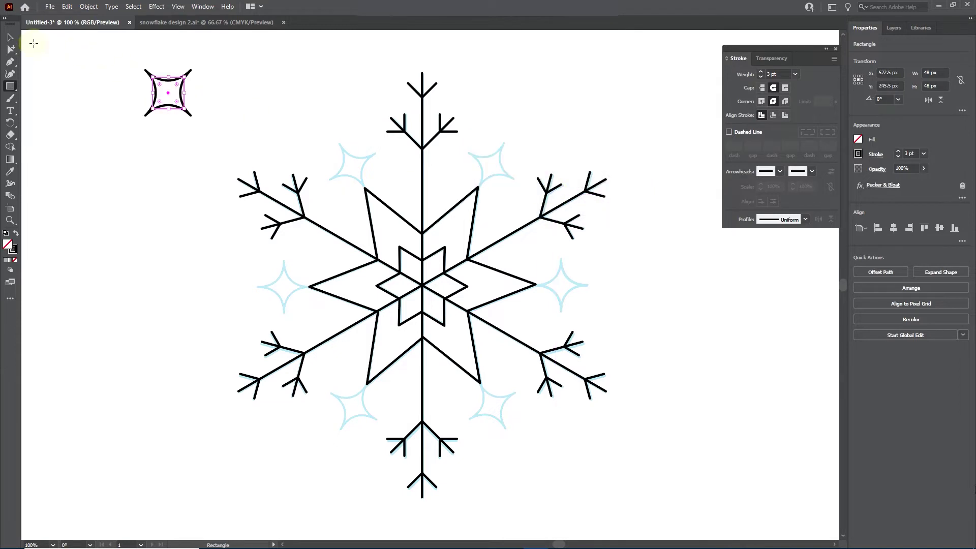
- Move the puckered four-pointed star further right
{"action": "left_click", "coordinate": [10, 37]}
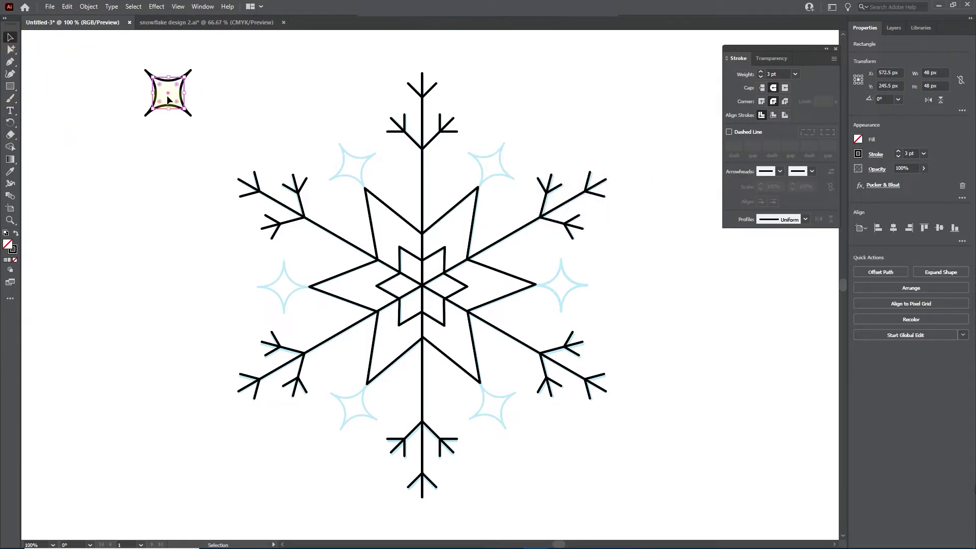
{"action": "left_click_drag", "start_coordinate": [168, 99], "coordinate": [312, 102]}
{"action": "scroll", "coordinate": [312, 102], "scroll_direction": "up", "scroll_amount": 2}
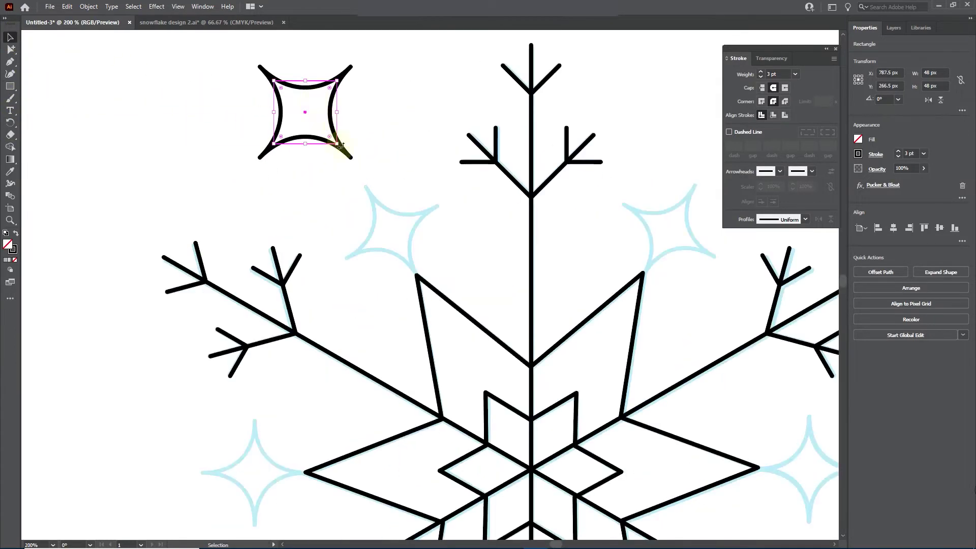
- Rotate the four-point star -15° around its corner point
{"action": "left_click_drag", "start_coordinate": [341, 146], "coordinate": [314, 191]}
{"action": "left_click", "coordinate": [15, 124]}
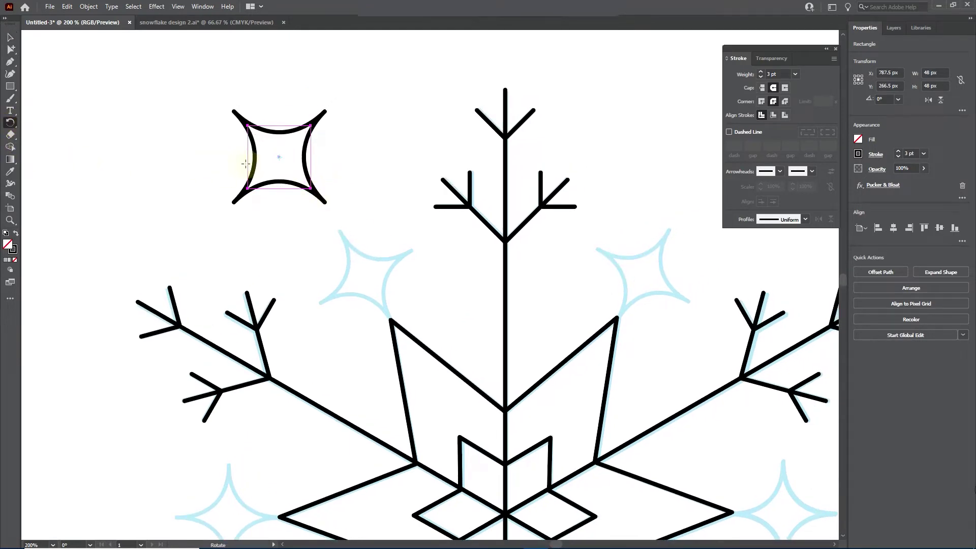
{"action": "key", "text": "alt"}
{"action": "left_click", "coordinate": [311, 189], "text": "alt"}
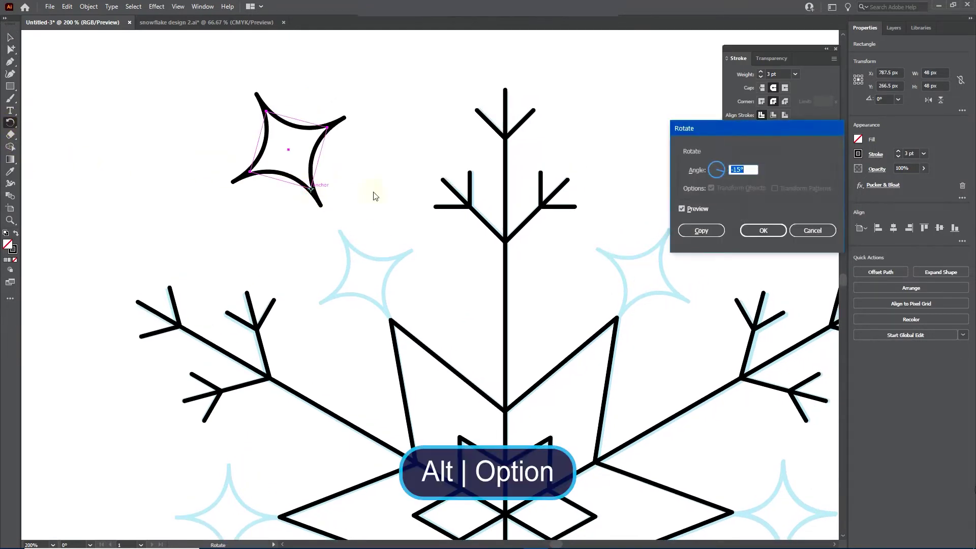
{"action": "type", "text": "-"}
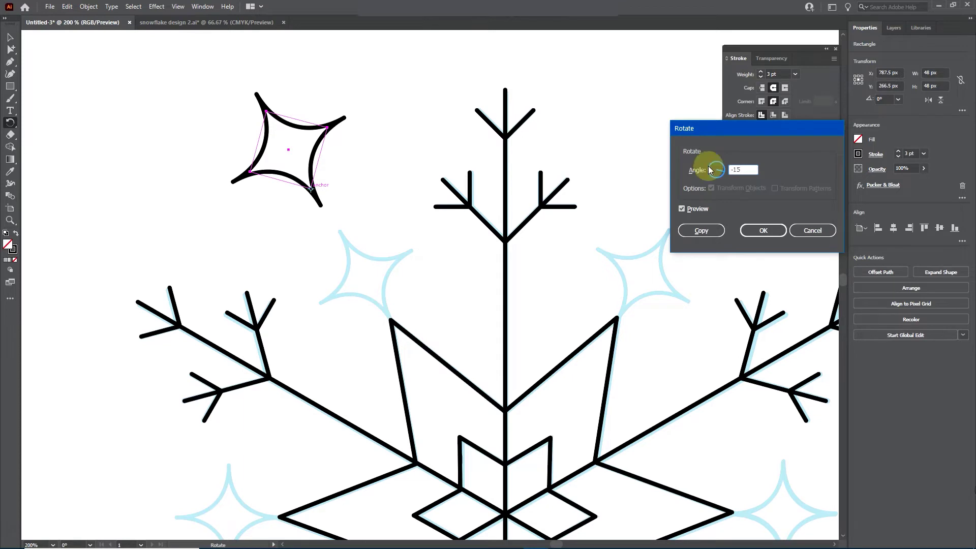
{"action": "type", "text": "15"}
{"action": "key", "text": "Tab"}
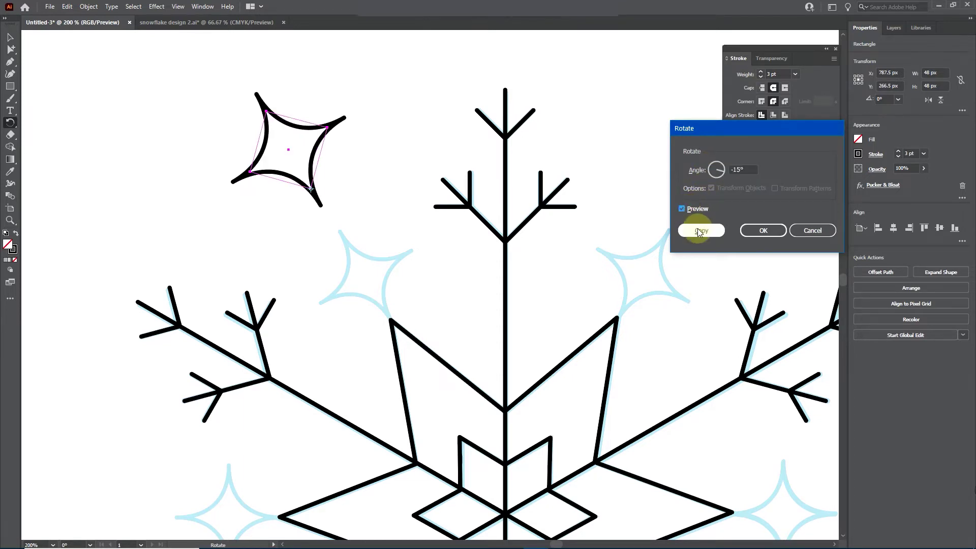
{"action": "left_click", "coordinate": [751, 231]}
- Move and shrink the tilted star onto the top-left light-blue guide star
{"action": "key", "text": "v"}
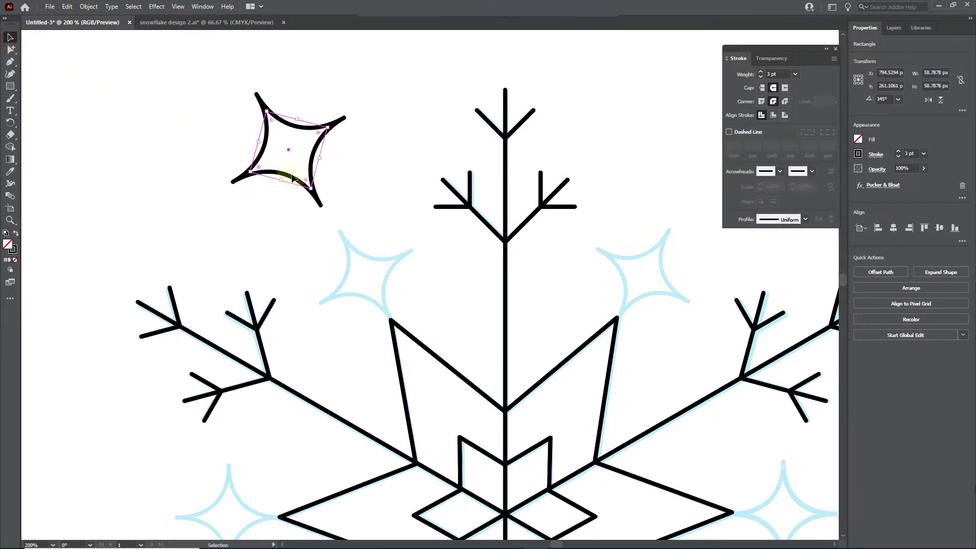
{"action": "left_click_drag", "start_coordinate": [286, 148], "coordinate": [359, 264]}
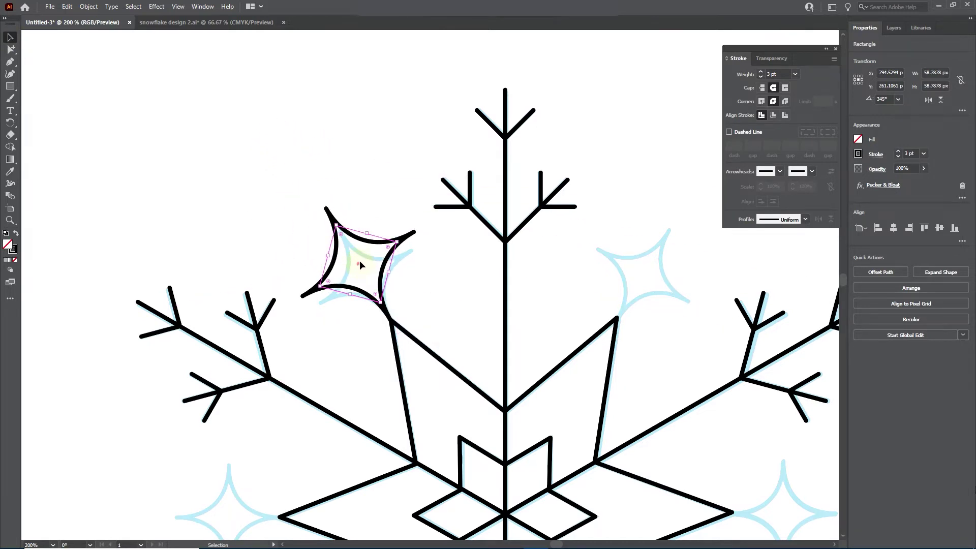
{"action": "left_click_drag", "start_coordinate": [336, 224], "coordinate": [352, 254]}
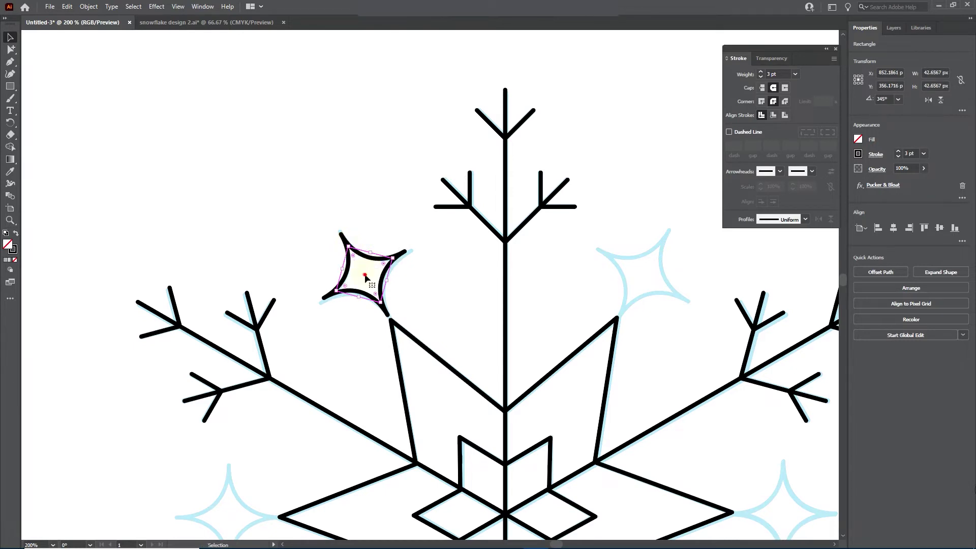
{"action": "left_click_drag", "start_coordinate": [368, 286], "coordinate": [369, 284]}
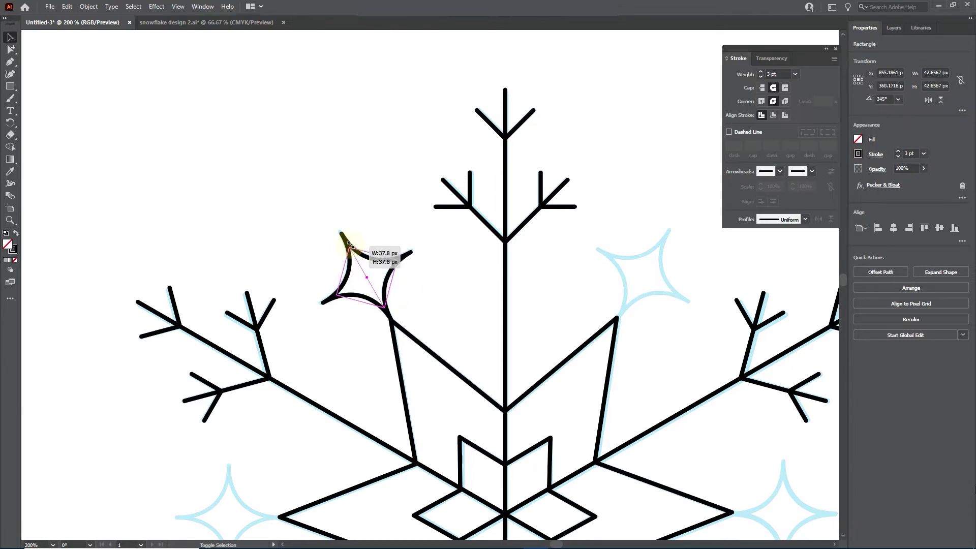
- Copy the star at 60° around the snowflake centre and repeat to fill all six guides
{"action": "scroll", "coordinate": [351, 245], "scroll_direction": "down", "scroll_amount": 3}
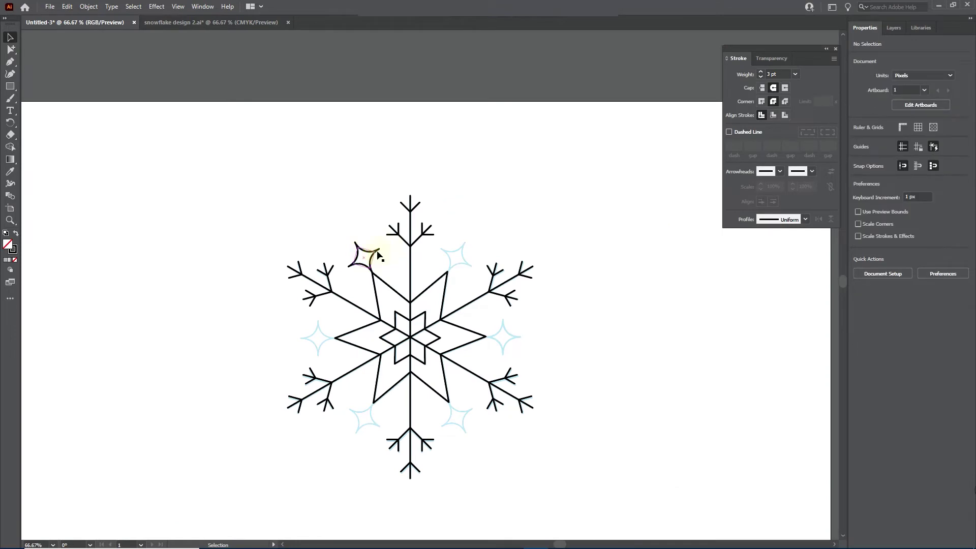
{"action": "left_click", "coordinate": [372, 252]}
{"action": "left_click", "coordinate": [10, 123]}
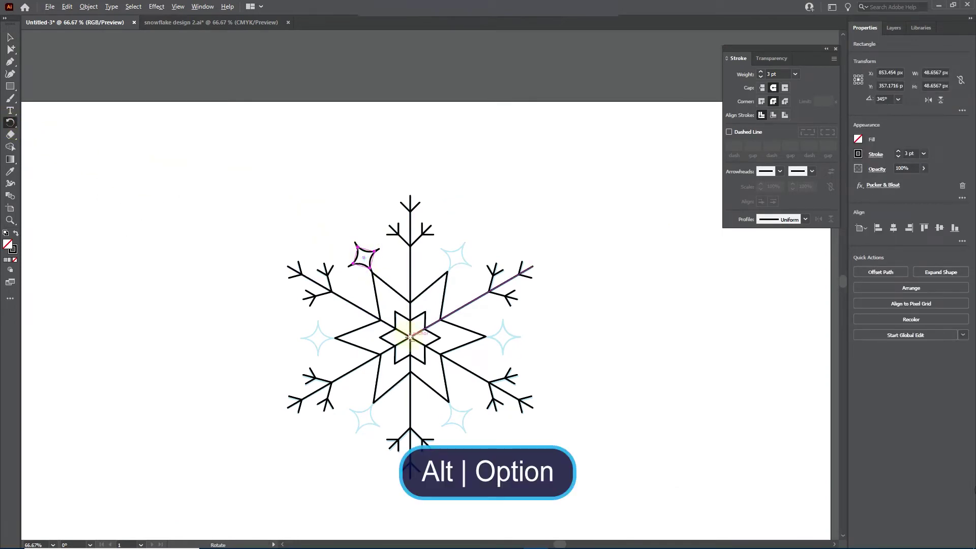
{"action": "left_click", "coordinate": [410, 335], "text": "alt"}
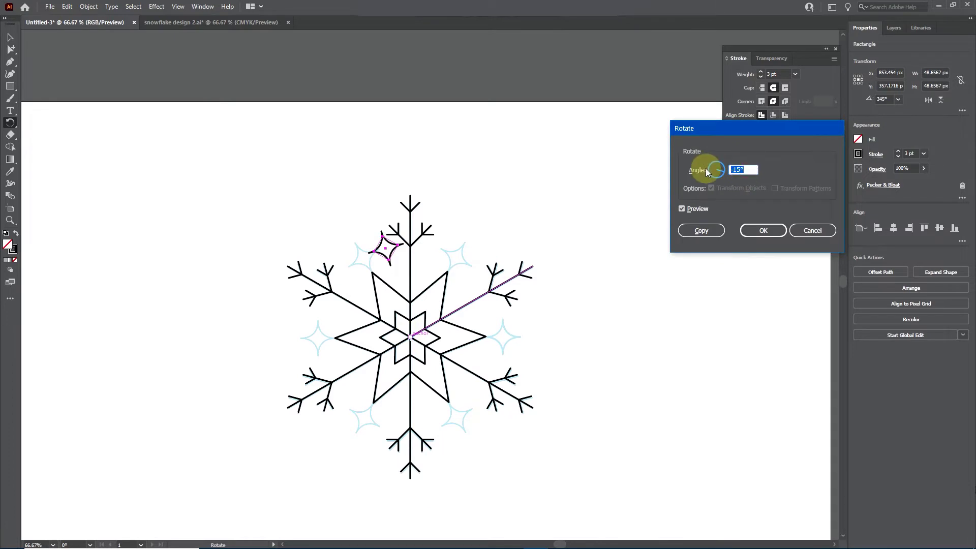
{"action": "type", "text": "60"}
{"action": "left_click", "coordinate": [681, 209]}
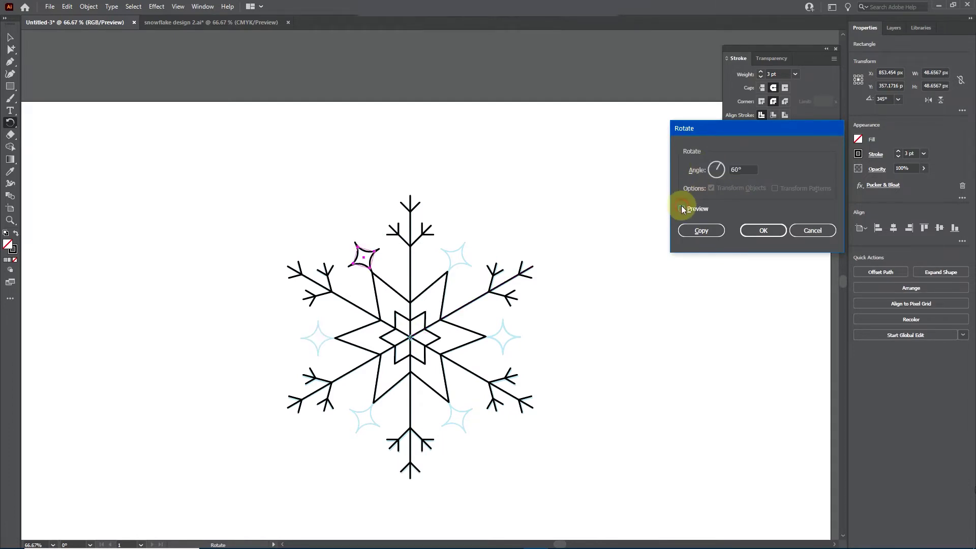
{"action": "left_click", "coordinate": [681, 209]}
{"action": "left_click", "coordinate": [701, 230]}
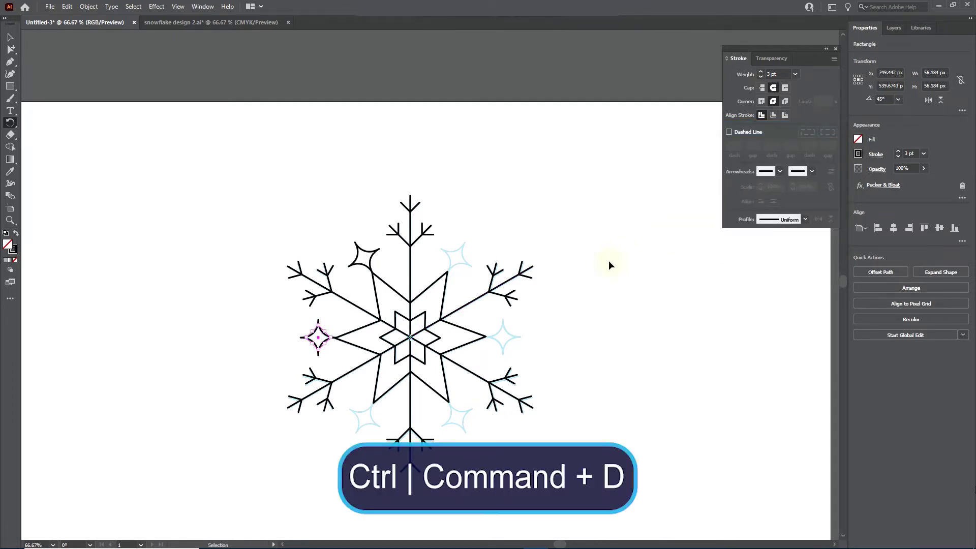
{"action": "key", "text": "ctrl+d"}
{"action": "key", "text": "ctrl+d"}
{"action": "key", "text": "ctrl+d"}
{"action": "key", "text": "ctrl+d"}
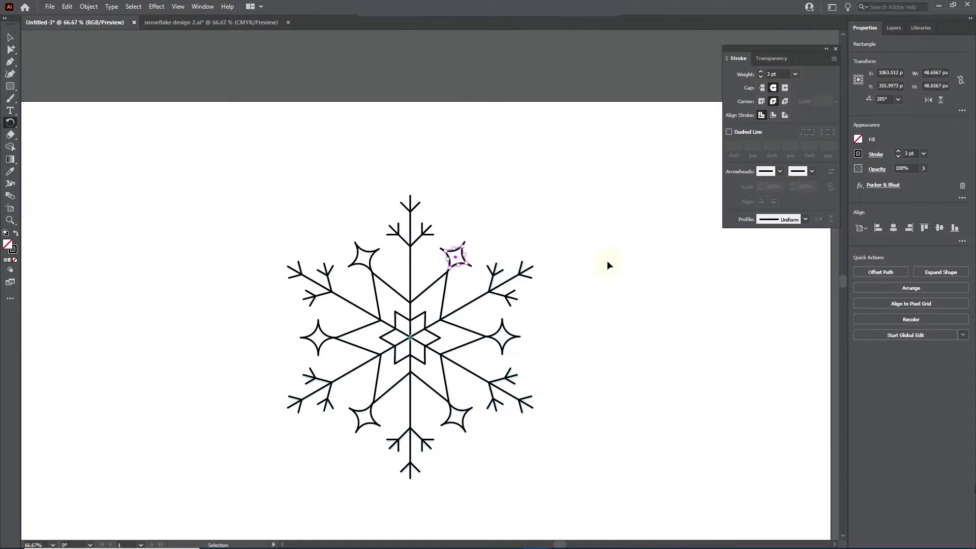
{"action": "key", "text": "ctrl+0"}
{"action": "left_click", "coordinate": [10, 38]}
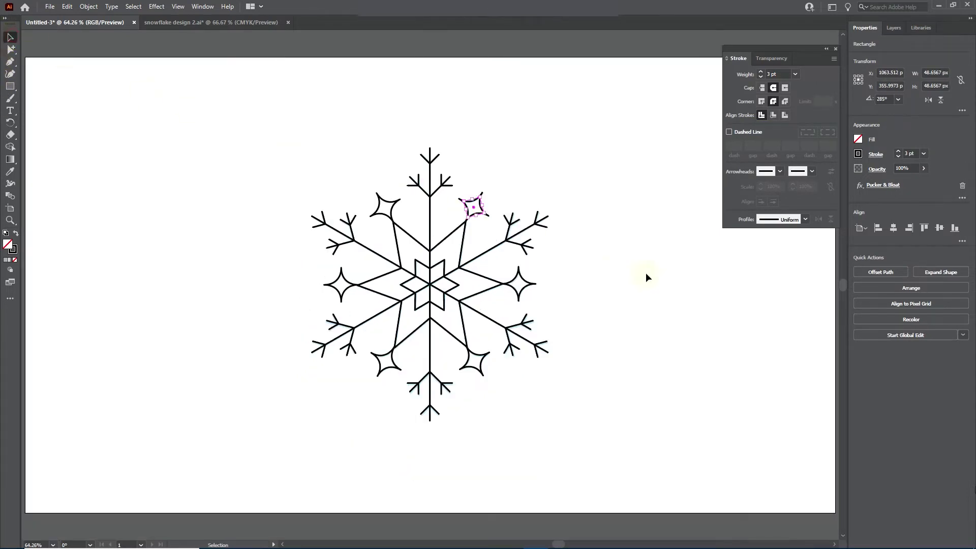
- Place a copy of the top snowflake on the right and scale it down
{"action": "left_click", "coordinate": [665, 286]}
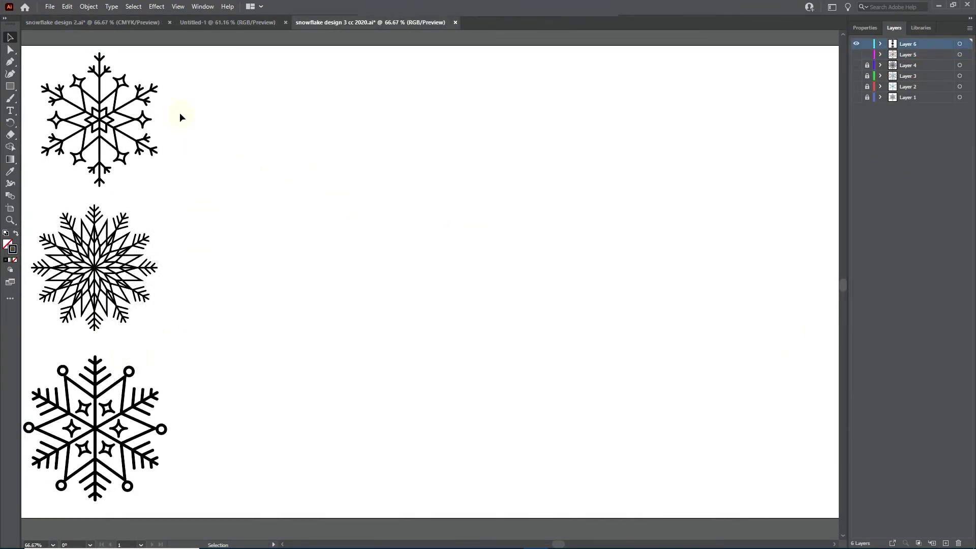
{"action": "left_click", "coordinate": [101, 120]}
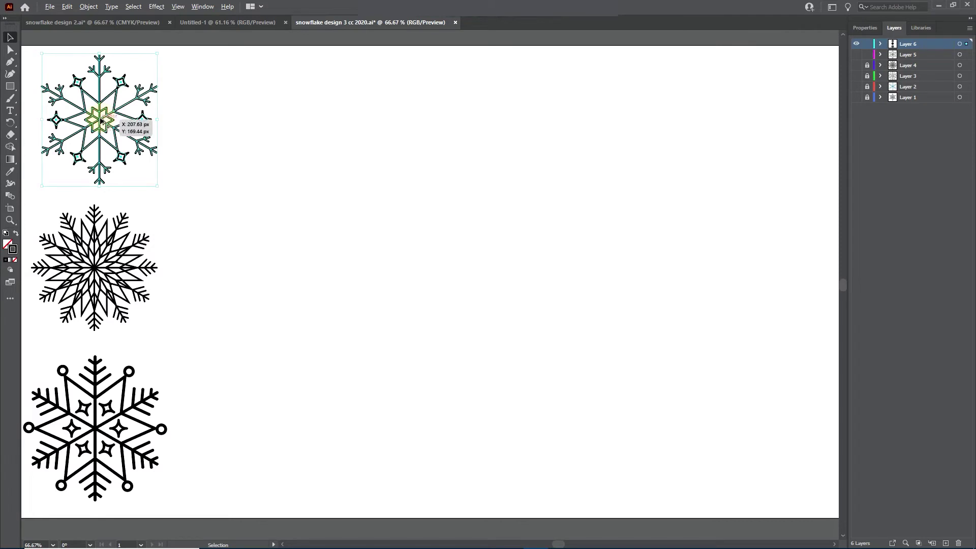
{"action": "left_click_drag", "start_coordinate": [101, 120], "coordinate": [684, 259]}
{"action": "left_click_drag", "start_coordinate": [741, 326], "coordinate": [761, 313]}
{"action": "left_click", "coordinate": [732, 307]}
- Show the Stroke panel and try 0.75 pt, then 1 pt weight on the small snowflake
{"action": "left_click", "coordinate": [202, 7]}
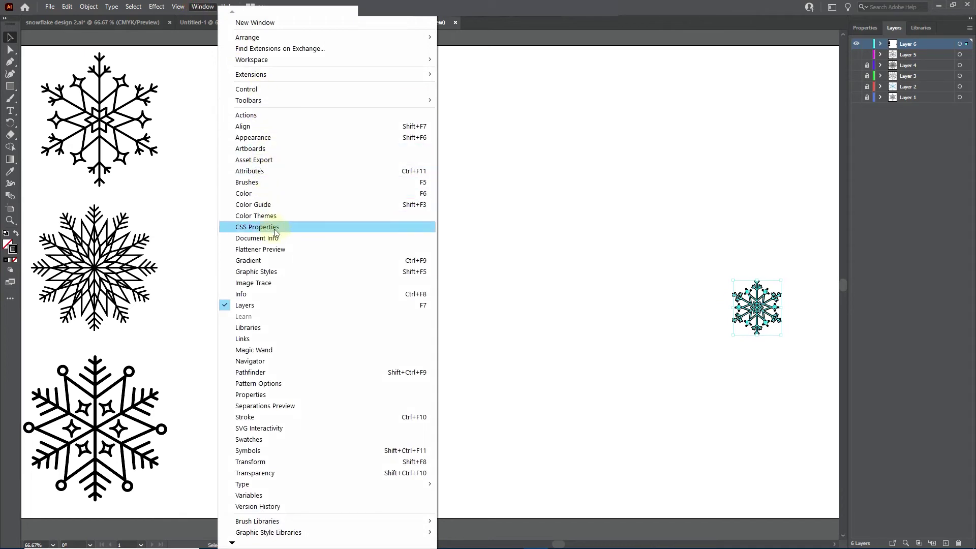
{"action": "left_click", "coordinate": [257, 416]}
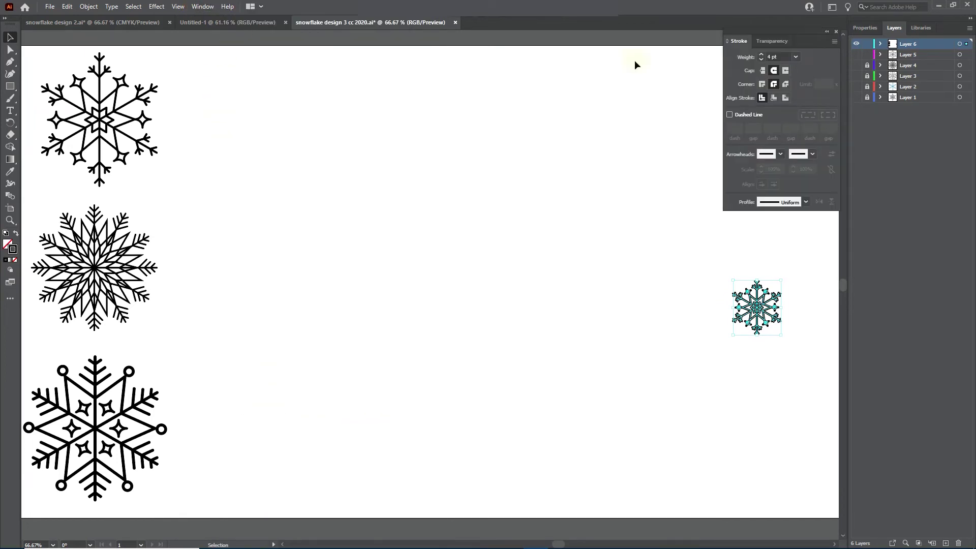
{"action": "left_click", "coordinate": [794, 57]}
{"action": "left_click", "coordinate": [805, 89]}
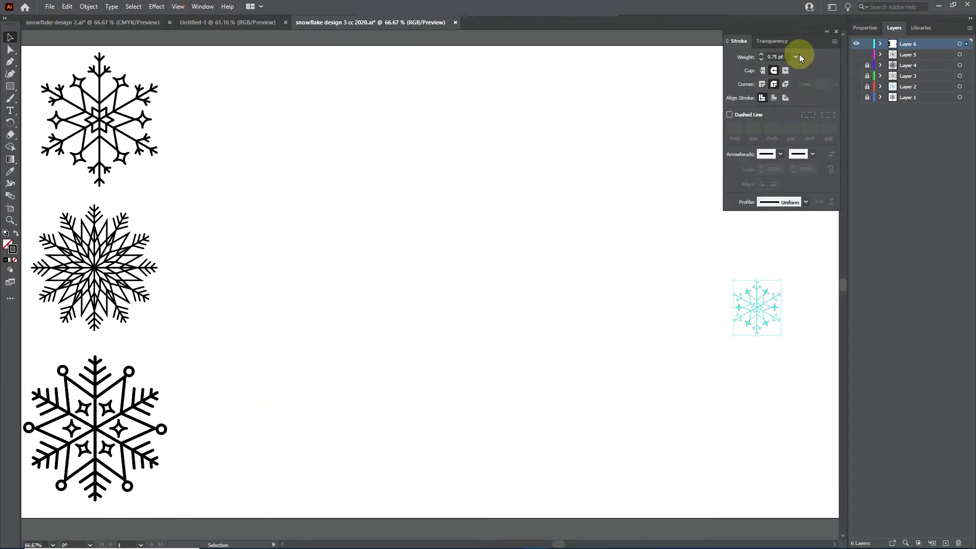
{"action": "left_click", "coordinate": [796, 56]}
{"action": "left_click", "coordinate": [805, 100]}
- Raise the small snowflake's stroke weight to 2 pt
{"action": "left_click", "coordinate": [800, 312]}
{"action": "left_click", "coordinate": [765, 306]}
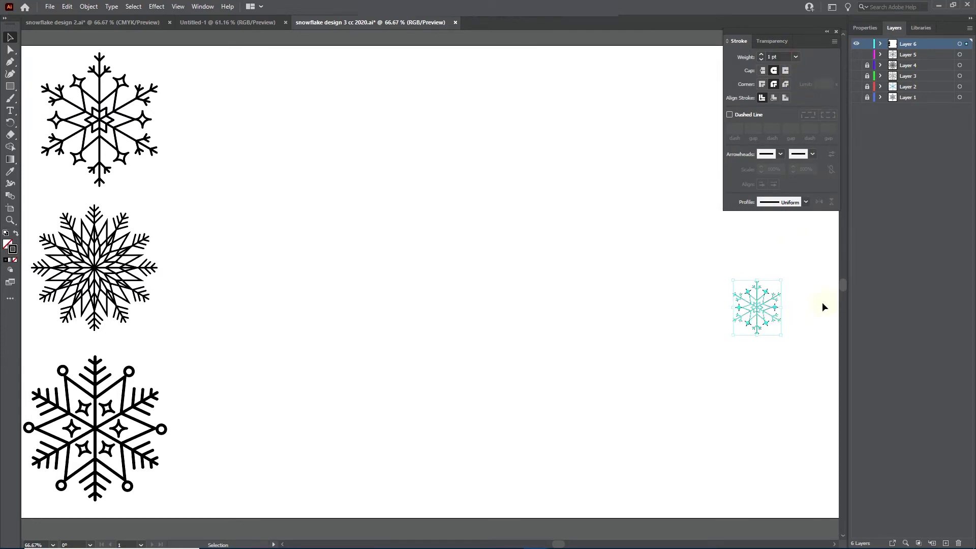
{"action": "left_click", "coordinate": [824, 307]}
{"action": "left_click", "coordinate": [759, 308]}
{"action": "left_click", "coordinate": [795, 57]}
{"action": "left_click", "coordinate": [802, 111]}
{"action": "left_click", "coordinate": [801, 299]}
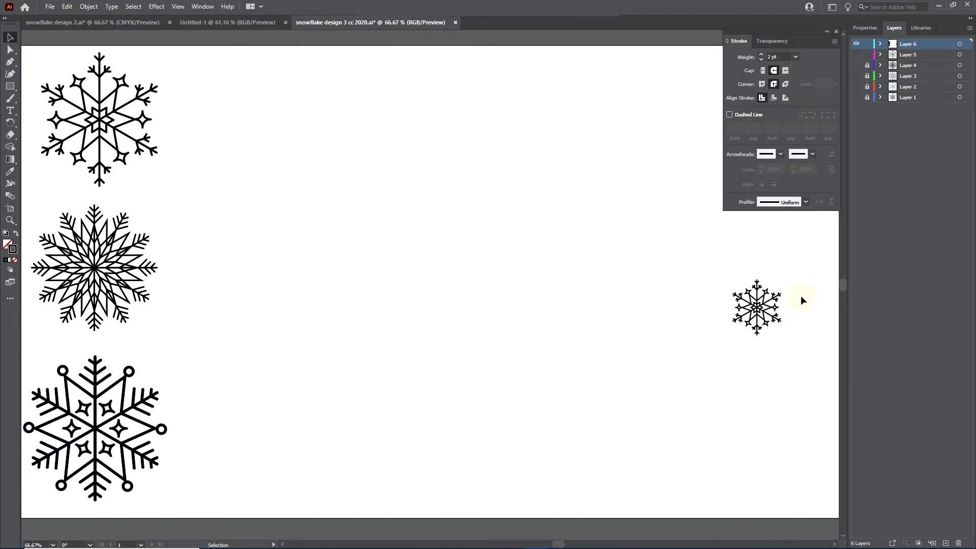
{"action": "left_click", "coordinate": [757, 298]}
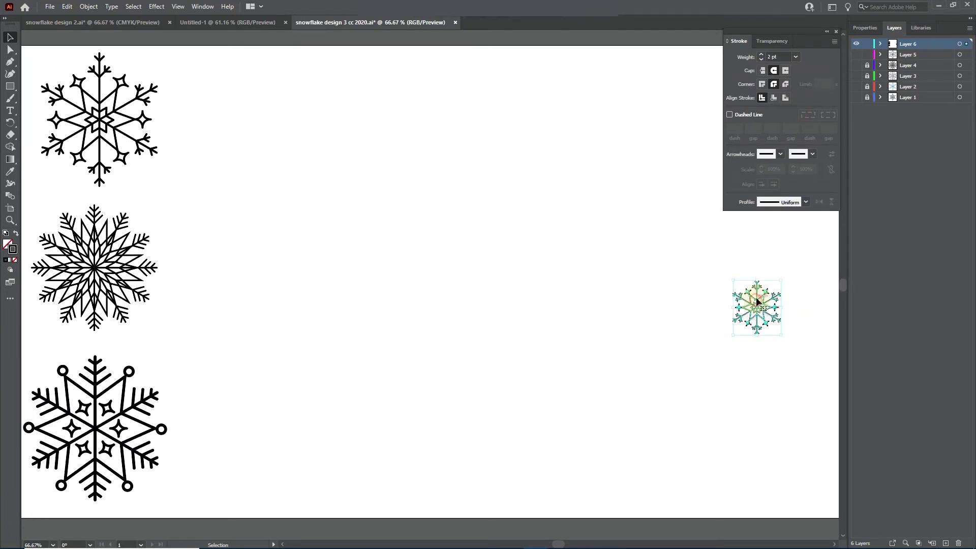
{"action": "left_click", "coordinate": [748, 247]}
{"action": "left_click", "coordinate": [202, 7]}
- Create a new scatter brush named 'snow flake 1' from the small snowflake
{"action": "left_click", "coordinate": [258, 178]}
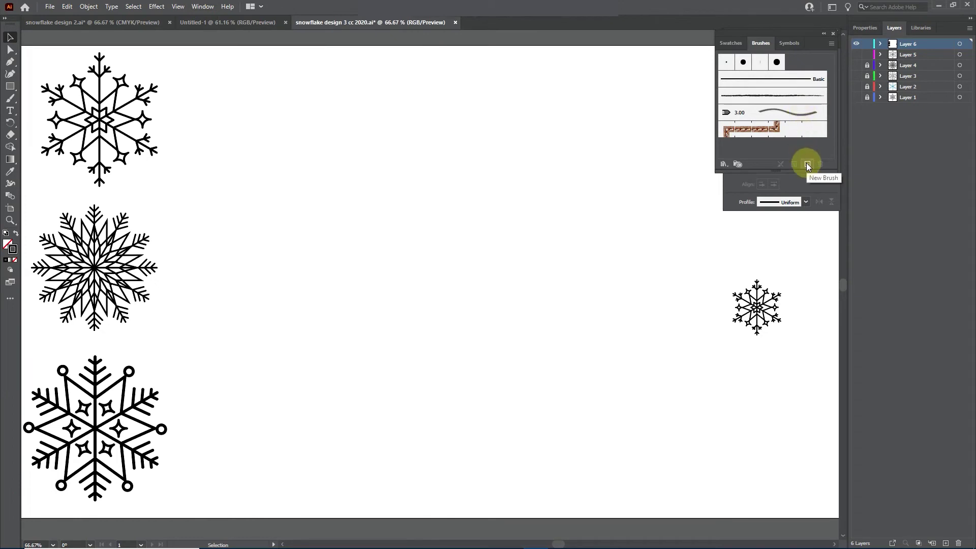
{"action": "left_click_drag", "start_coordinate": [736, 262], "coordinate": [794, 331]}
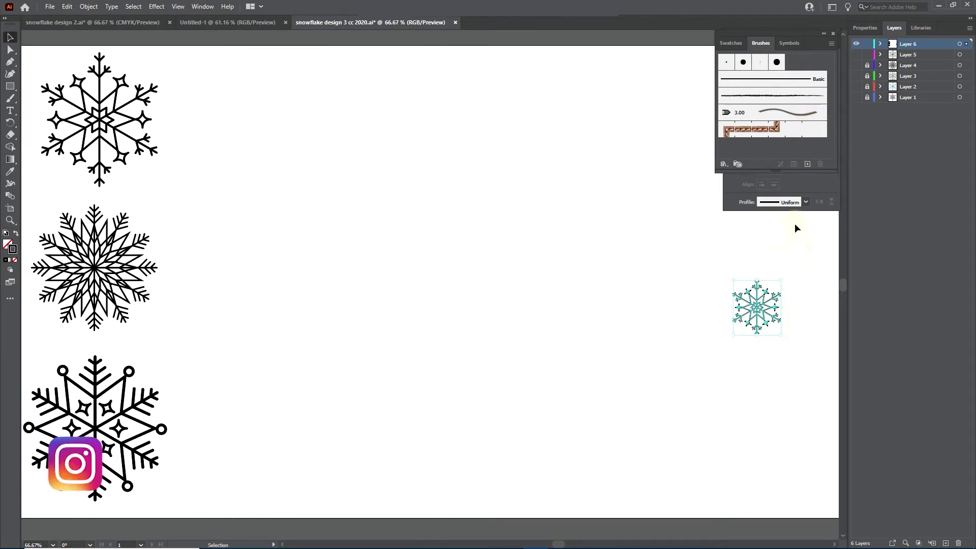
{"action": "left_click", "coordinate": [807, 164]}
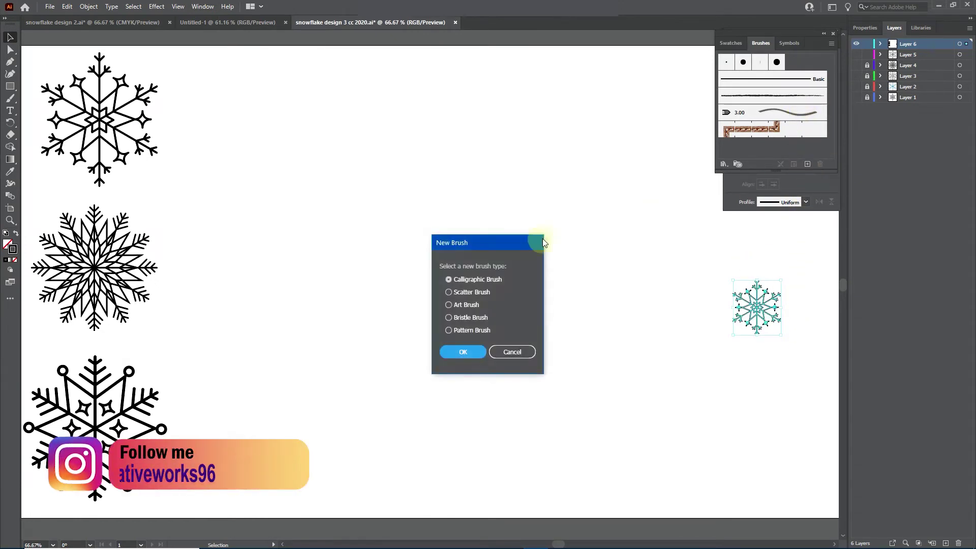
{"action": "left_click", "coordinate": [448, 293]}
{"action": "left_click", "coordinate": [459, 351]}
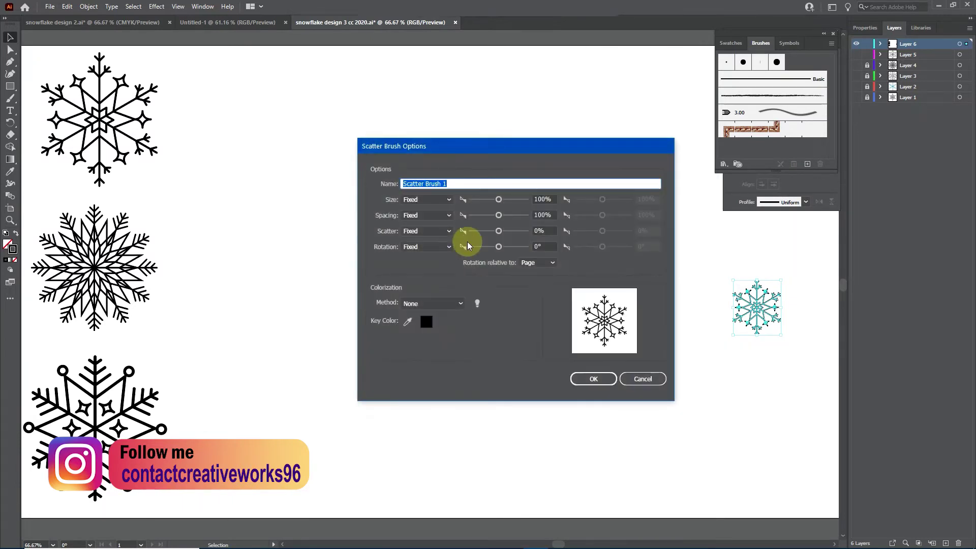
{"action": "key", "text": "BackSpace"}
{"action": "type", "text": "snow flake"}
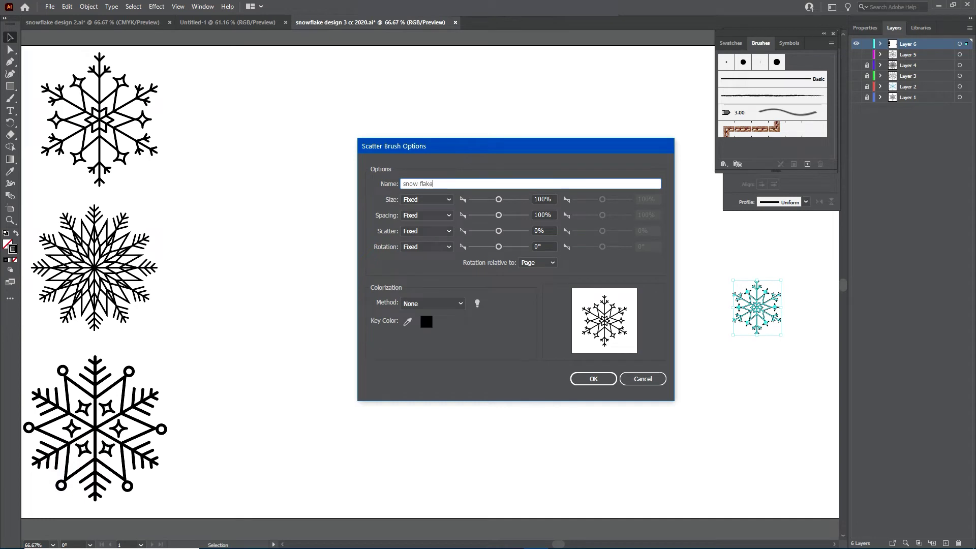
- Set the brush's Size, Spacing, Scatter and Rotation to Random with Tints colourization
{"action": "left_click", "coordinate": [440, 203]}
{"action": "left_click", "coordinate": [433, 221]}
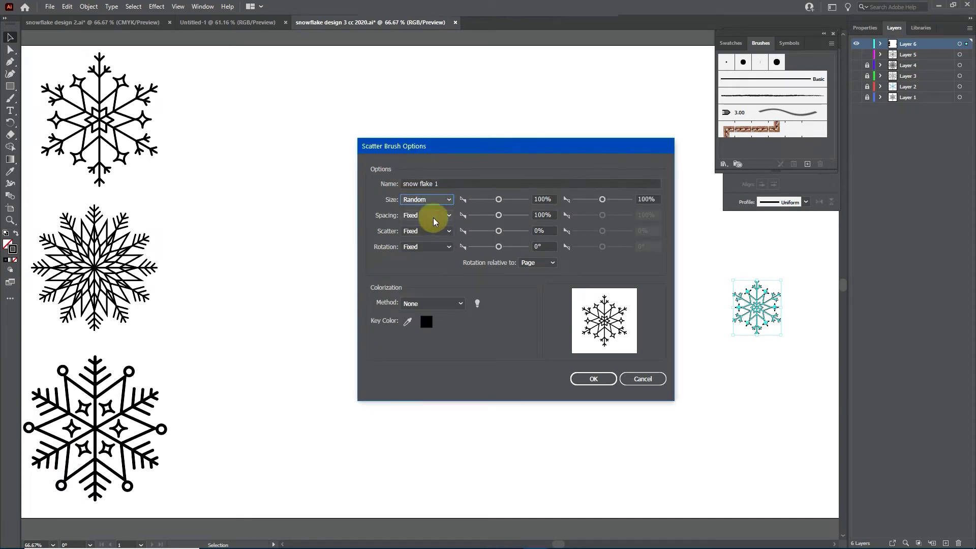
{"action": "left_click", "coordinate": [432, 215]}
{"action": "left_click", "coordinate": [428, 238]}
{"action": "left_click", "coordinate": [427, 231]}
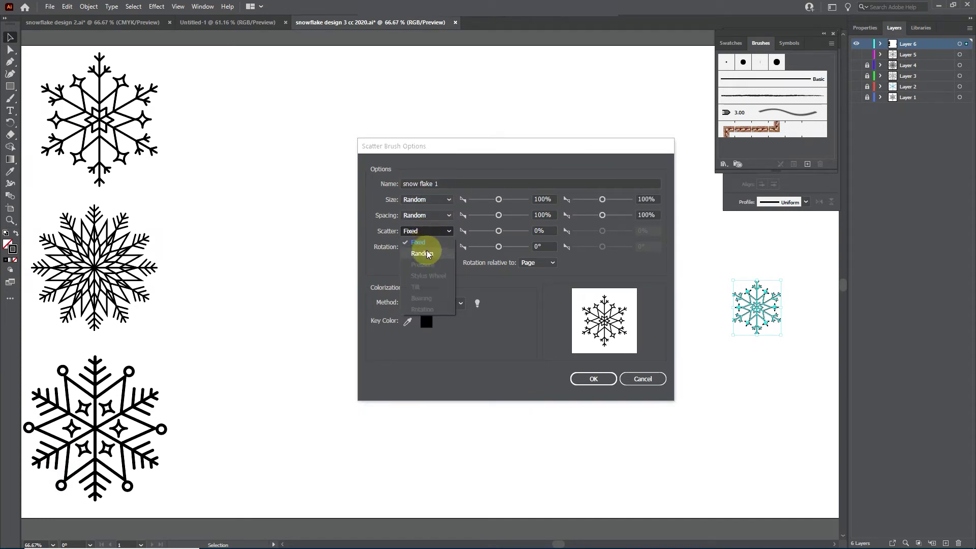
{"action": "left_click", "coordinate": [426, 251]}
{"action": "left_click", "coordinate": [428, 247]}
{"action": "left_click", "coordinate": [428, 268]}
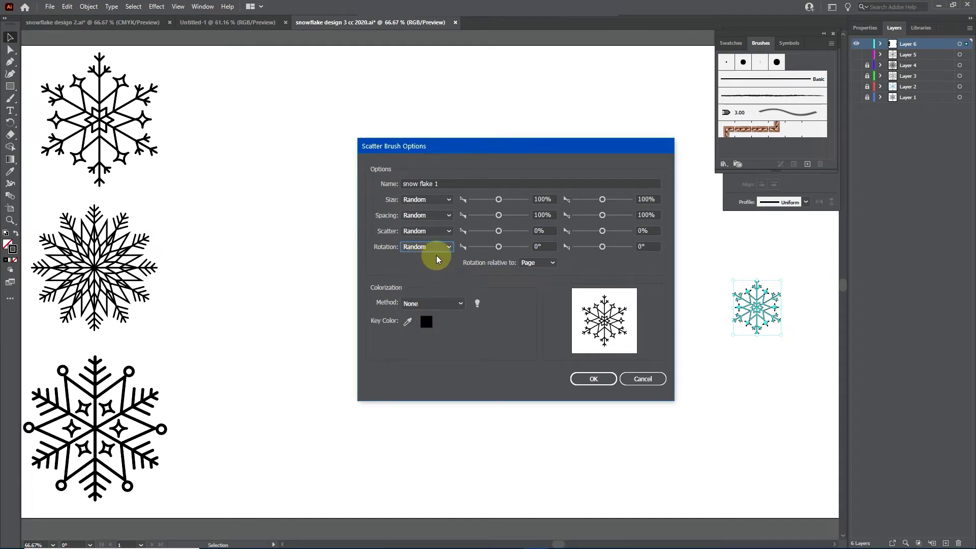
{"action": "left_click", "coordinate": [454, 303]}
{"action": "left_click", "coordinate": [433, 323]}
{"action": "left_click", "coordinate": [595, 380]}
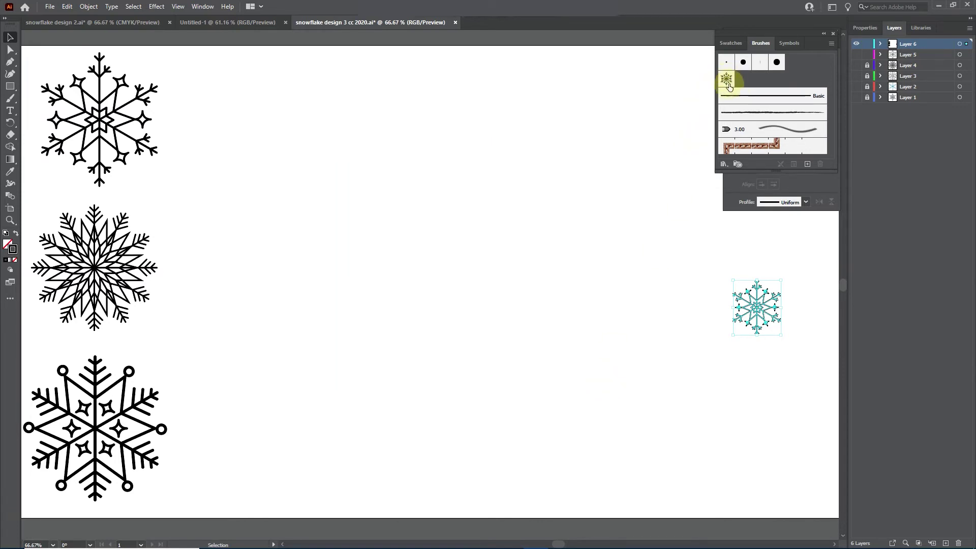
- Paint a diagonal stroke with the snow flake 1 brush from lower left to top right
{"action": "left_click", "coordinate": [726, 79]}
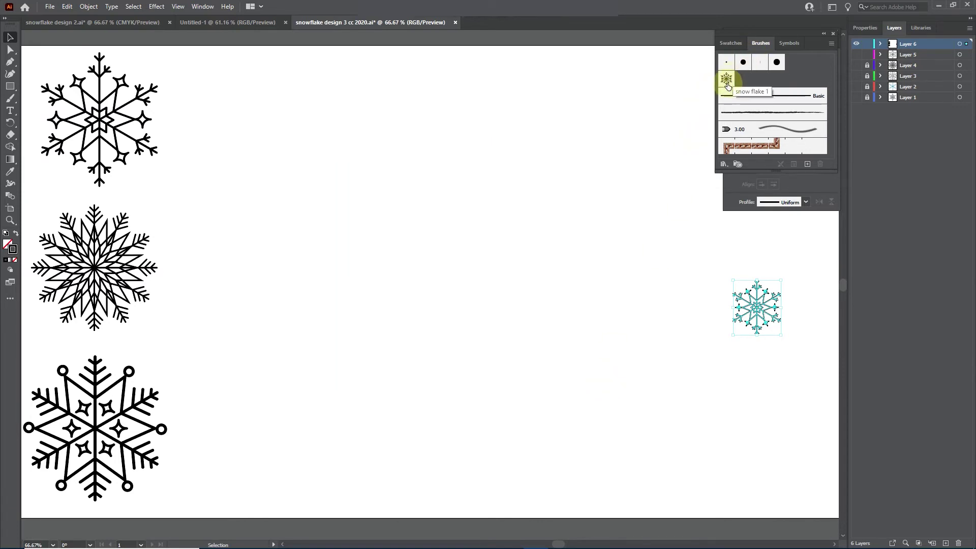
{"action": "left_click", "coordinate": [718, 288]}
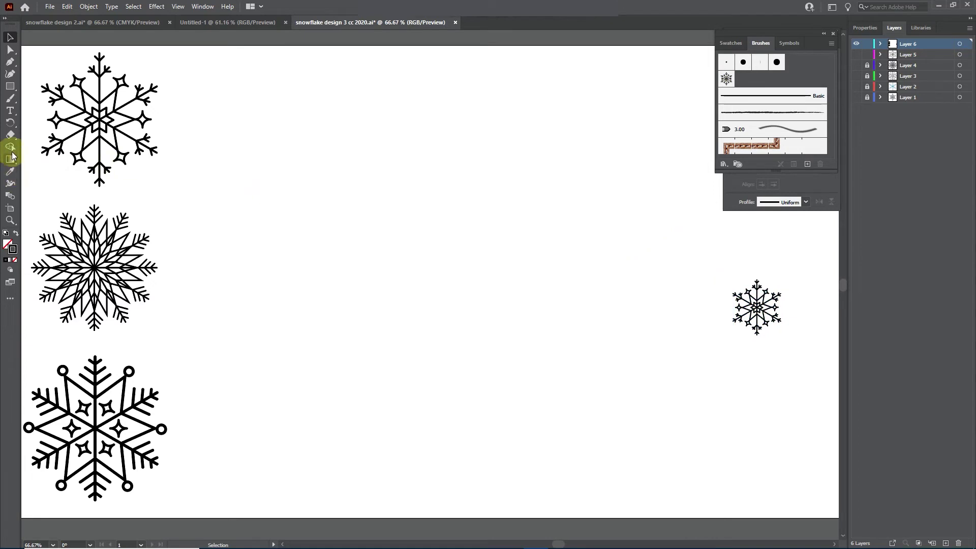
{"action": "left_click", "coordinate": [11, 100]}
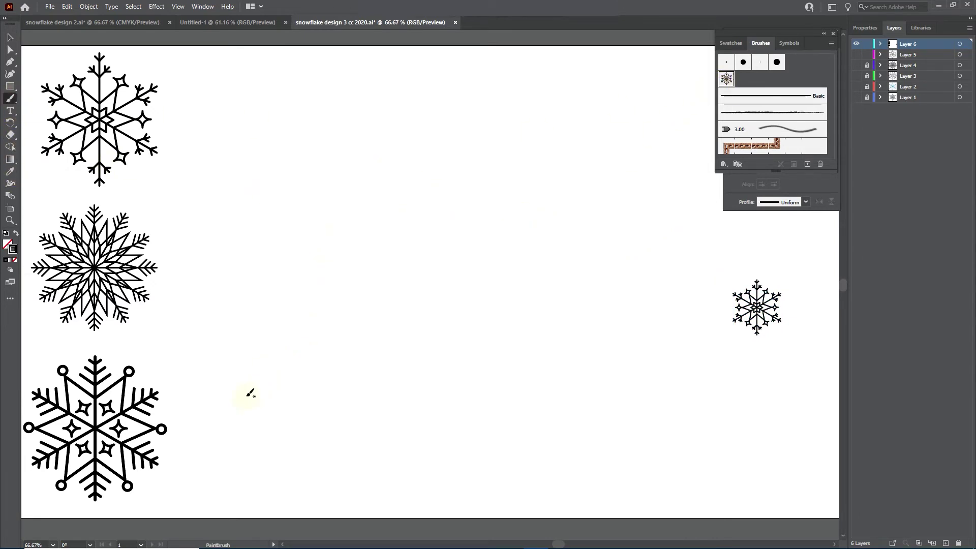
{"action": "left_click_drag", "start_coordinate": [528, 129], "coordinate": [645, 43]}
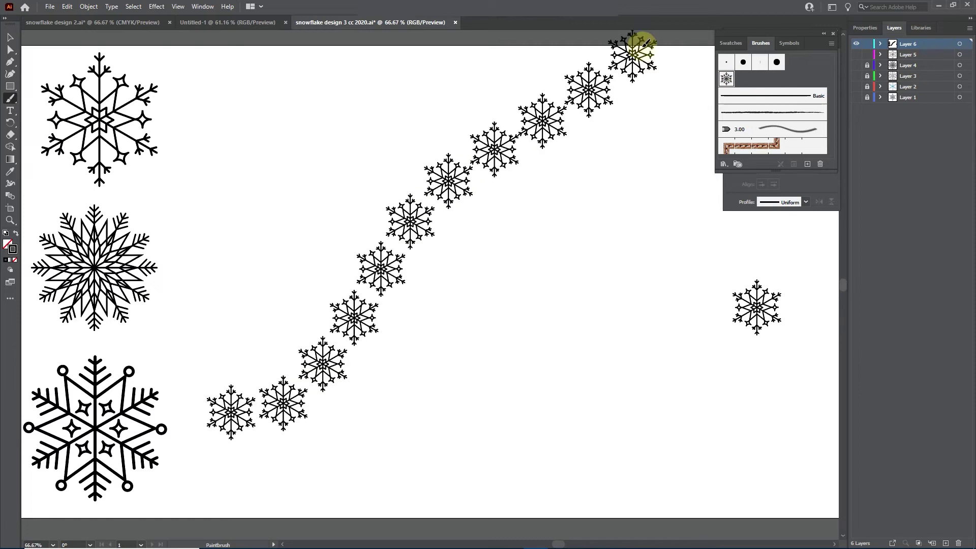
- Nudge the painted snowflake stroke slightly down and right
{"action": "left_click", "coordinate": [9, 37]}
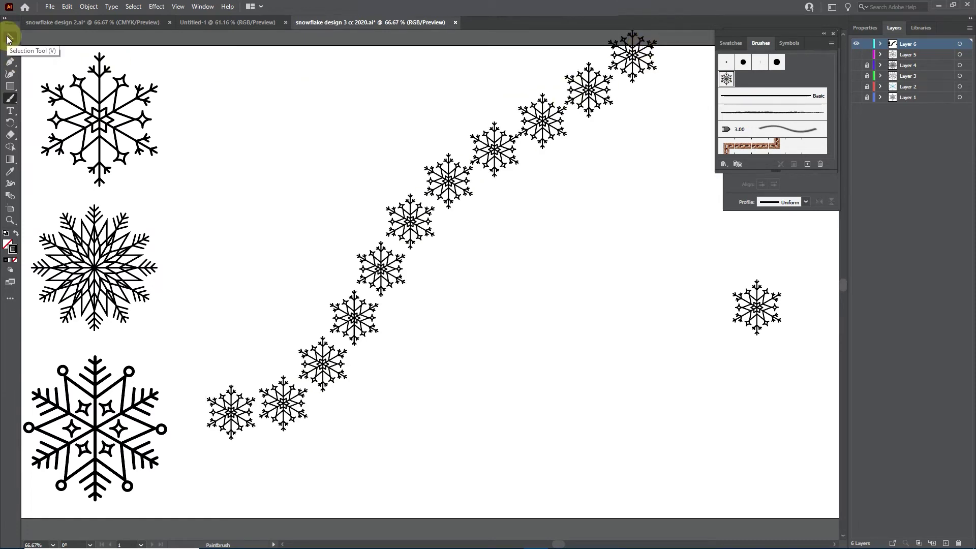
{"action": "left_click", "coordinate": [9, 37]}
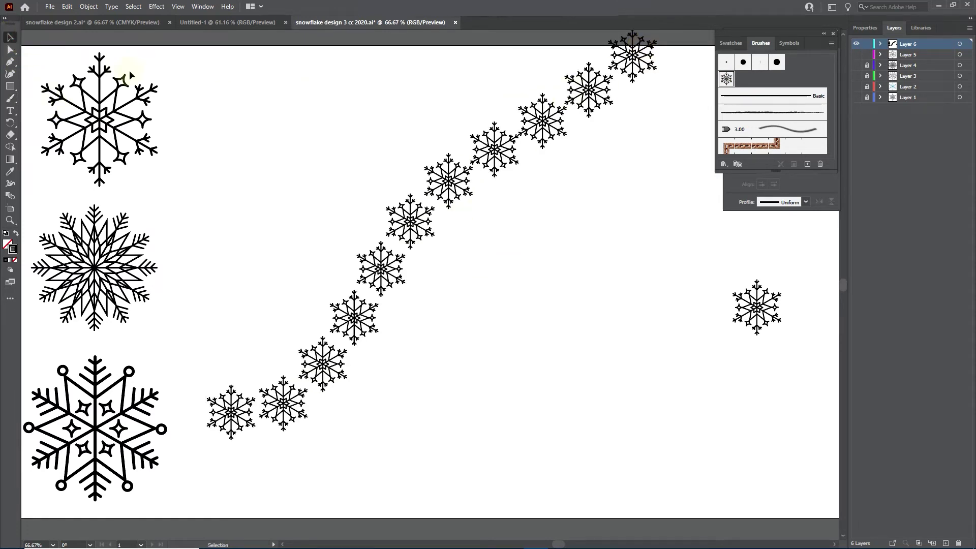
{"action": "left_click", "coordinate": [411, 221]}
{"action": "left_click_drag", "start_coordinate": [410, 221], "coordinate": [424, 256]}
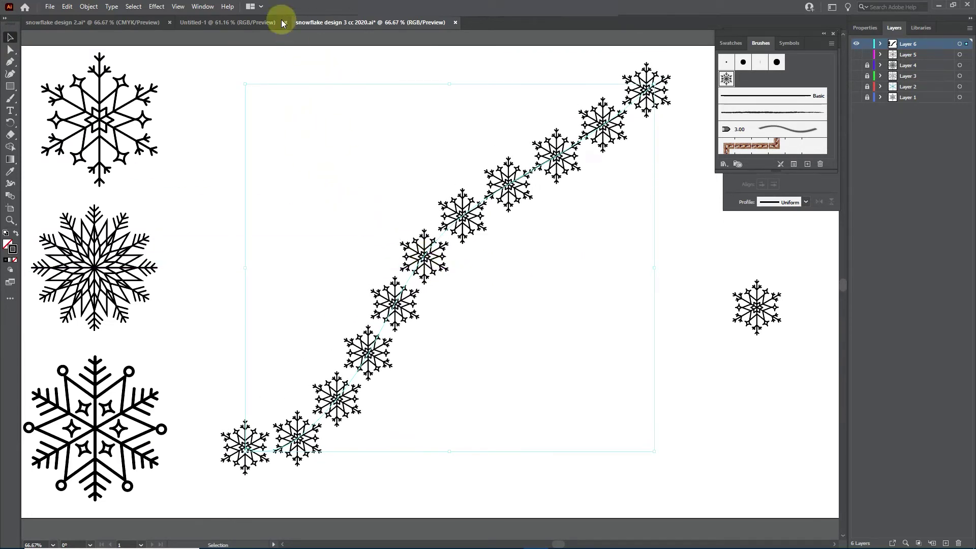
- Dock the Color panel and recolour the snowflake stroke to blue #0049BA
{"action": "left_click", "coordinate": [202, 6]}
{"action": "left_click", "coordinate": [255, 195]}
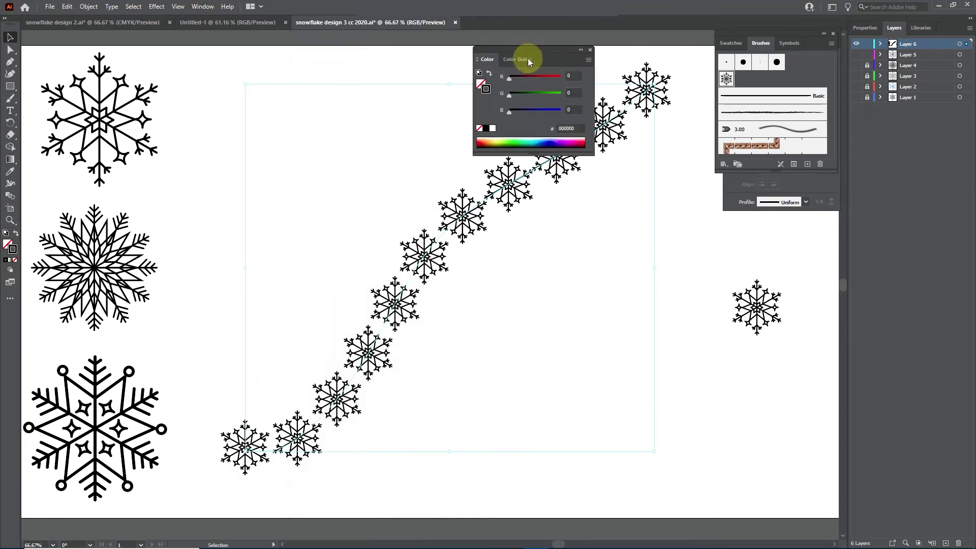
{"action": "left_click_drag", "start_coordinate": [529, 59], "coordinate": [925, 163]}
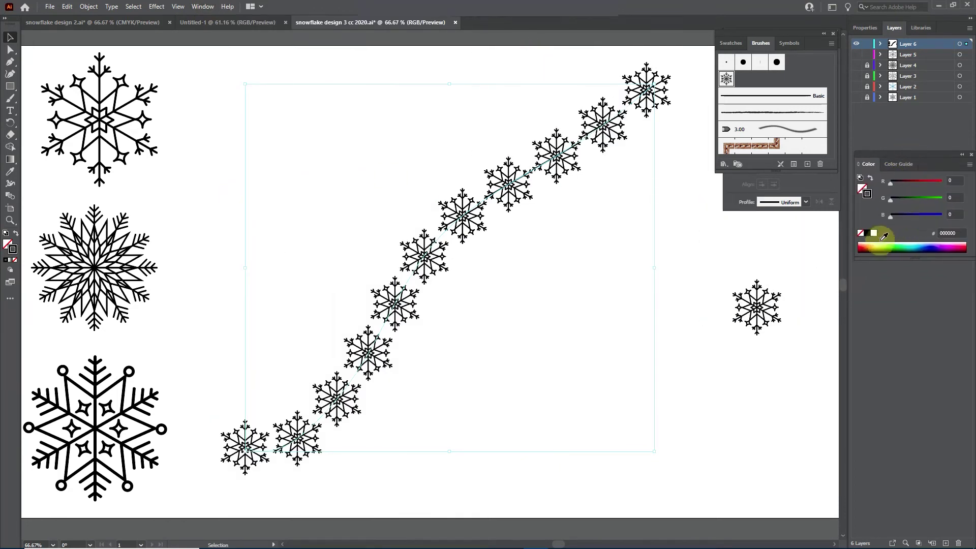
{"action": "mouse_move", "coordinate": [892, 199]}
{"action": "left_mouse_down"}
{"action": "mouse_move", "coordinate": [919, 200]}
{"action": "mouse_move", "coordinate": [929, 218]}
{"action": "mouse_move", "coordinate": [905, 201]}
{"action": "left_mouse_up"}
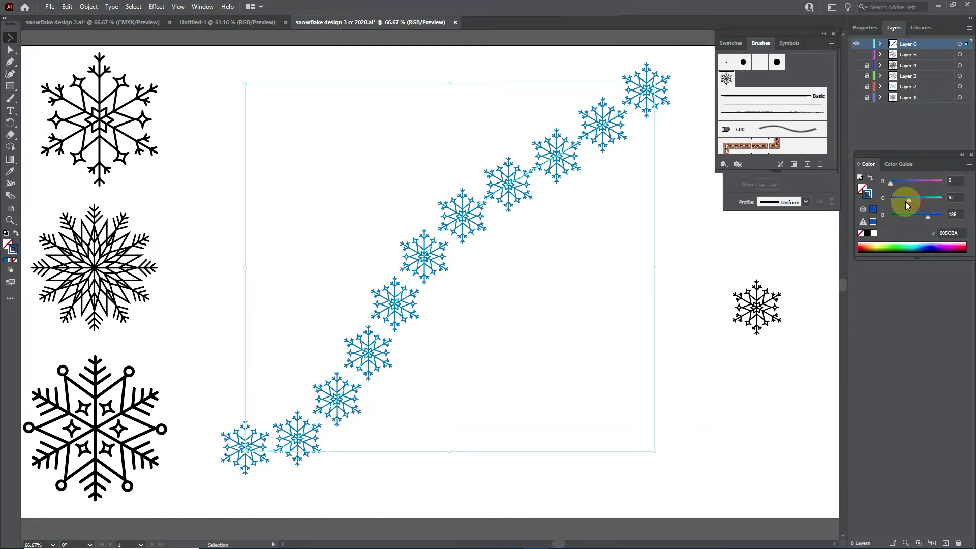
{"action": "left_click", "coordinate": [594, 247]}
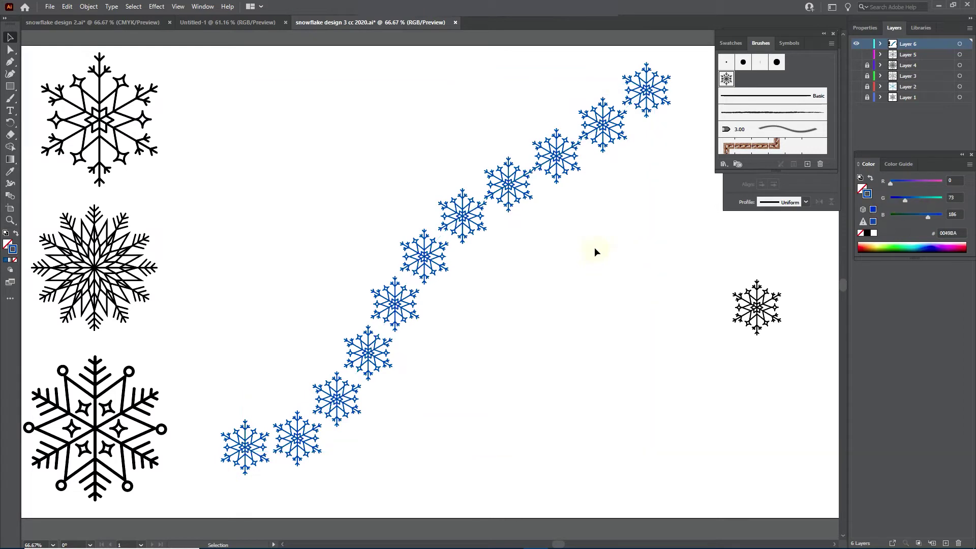
{"action": "left_click", "coordinate": [575, 158]}
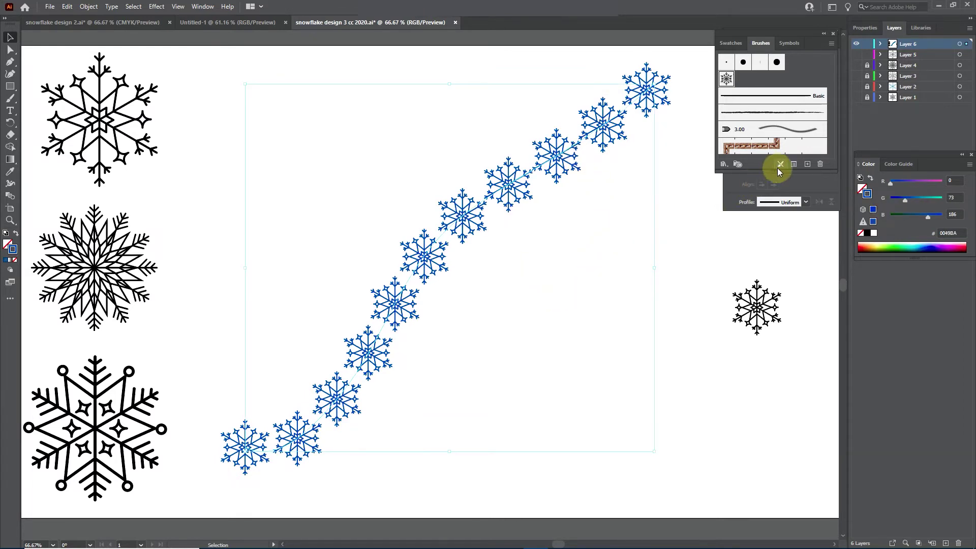
- In the snow flake 1 brush options, set the random Size range to 40–100%
{"action": "double_click", "coordinate": [725, 80]}
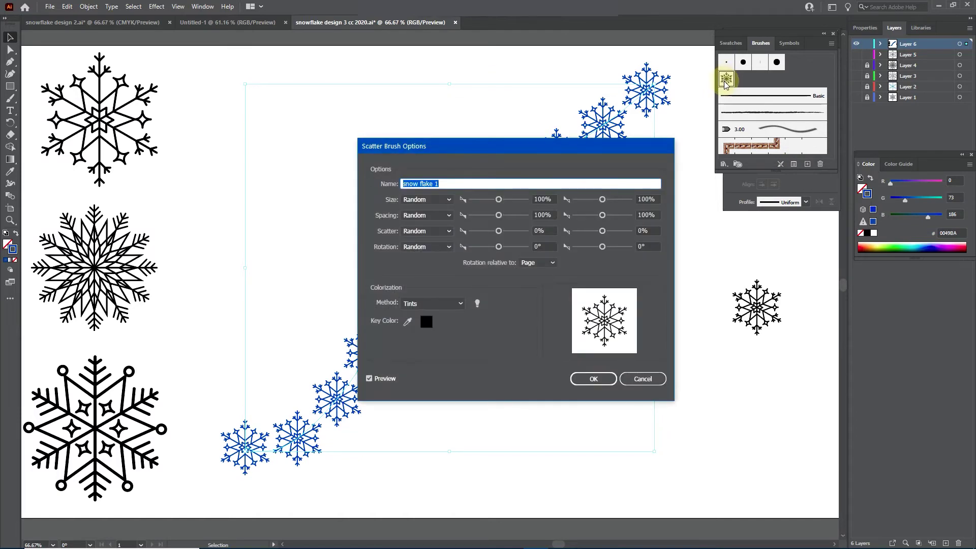
{"action": "mouse_move", "coordinate": [554, 147]}
{"action": "left_mouse_down"}
{"action": "mouse_move", "coordinate": [755, 250]}
{"action": "mouse_move", "coordinate": [738, 235]}
{"action": "left_mouse_up"}
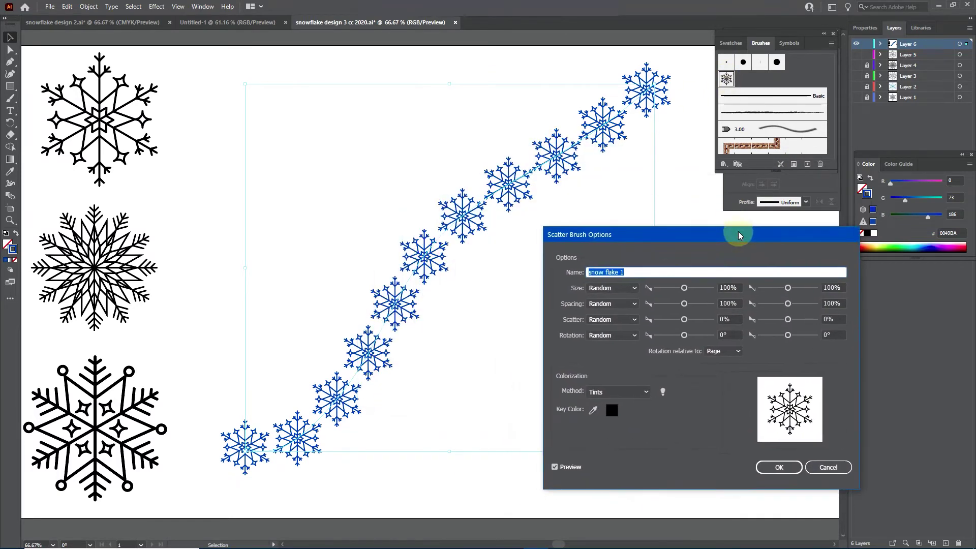
{"action": "double_click", "coordinate": [730, 288]}
{"action": "type", "text": "40"}
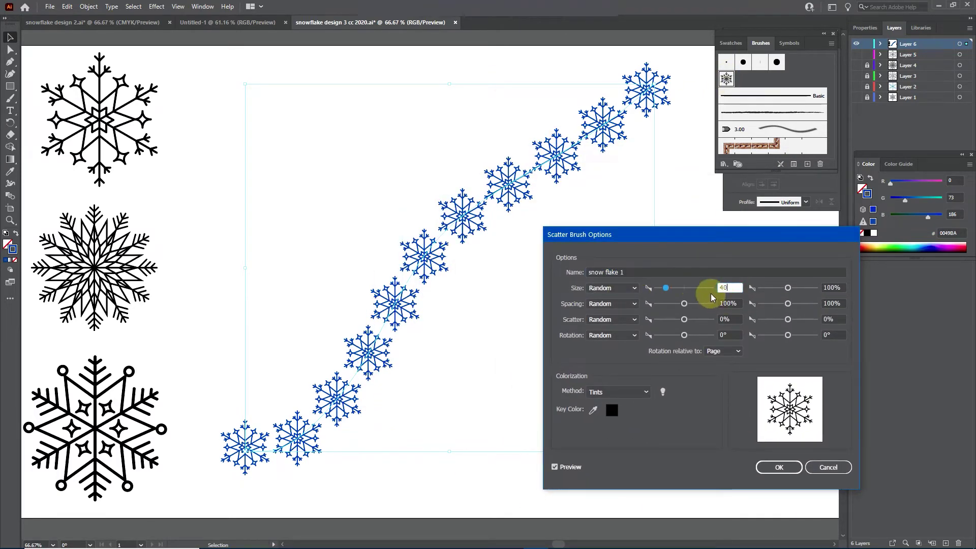
{"action": "left_click", "coordinate": [736, 303]}
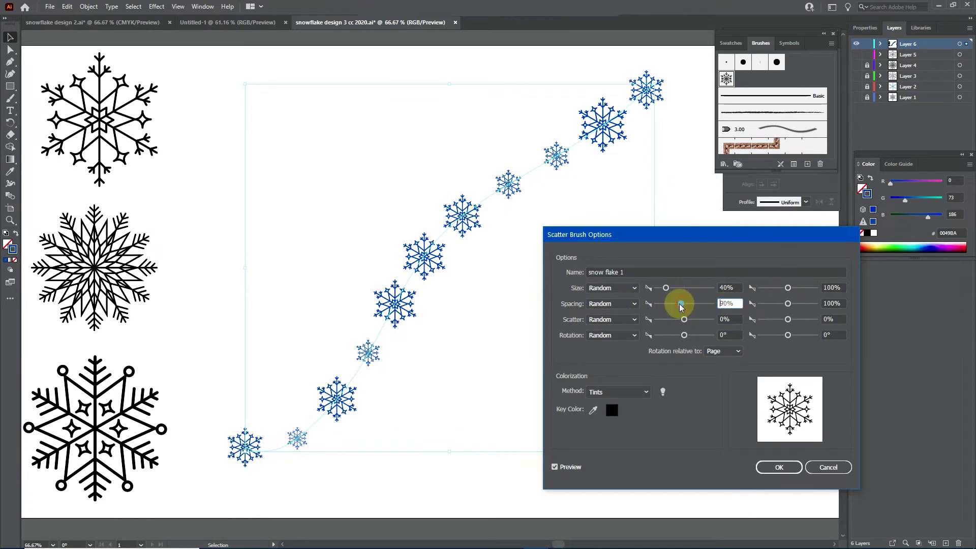
- Widen the random spacing (minimum 130%) and scatter range of the flakes
{"action": "left_click_drag", "start_coordinate": [681, 303], "coordinate": [684, 304]}
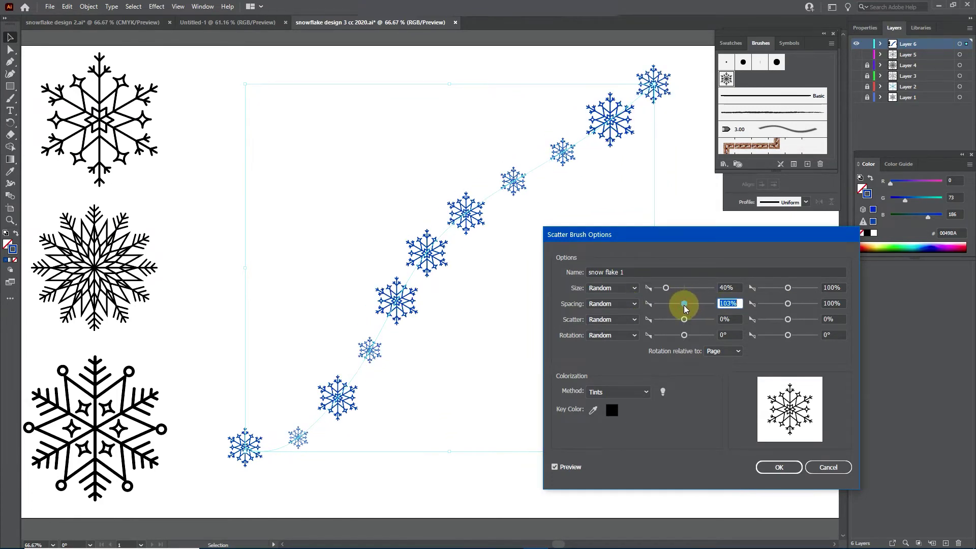
{"action": "double_click", "coordinate": [732, 303]}
{"action": "type", "text": "130"}
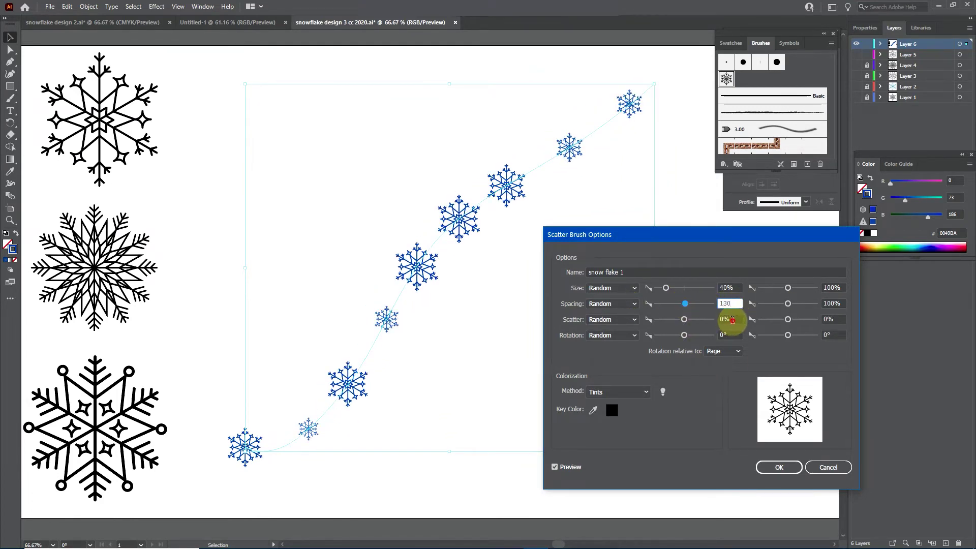
{"action": "left_click_drag", "start_coordinate": [682, 321], "coordinate": [682, 319]}
{"action": "left_click_drag", "start_coordinate": [788, 319], "coordinate": [788, 320]}
{"action": "left_click_drag", "start_coordinate": [683, 320], "coordinate": [681, 305]}
{"action": "left_click_drag", "start_coordinate": [678, 306], "coordinate": [674, 305]}
{"action": "mouse_move", "coordinate": [788, 304]}
{"action": "left_mouse_down"}
{"action": "mouse_move", "coordinate": [790, 313]}
{"action": "mouse_move", "coordinate": [782, 304]}
{"action": "left_mouse_up"}
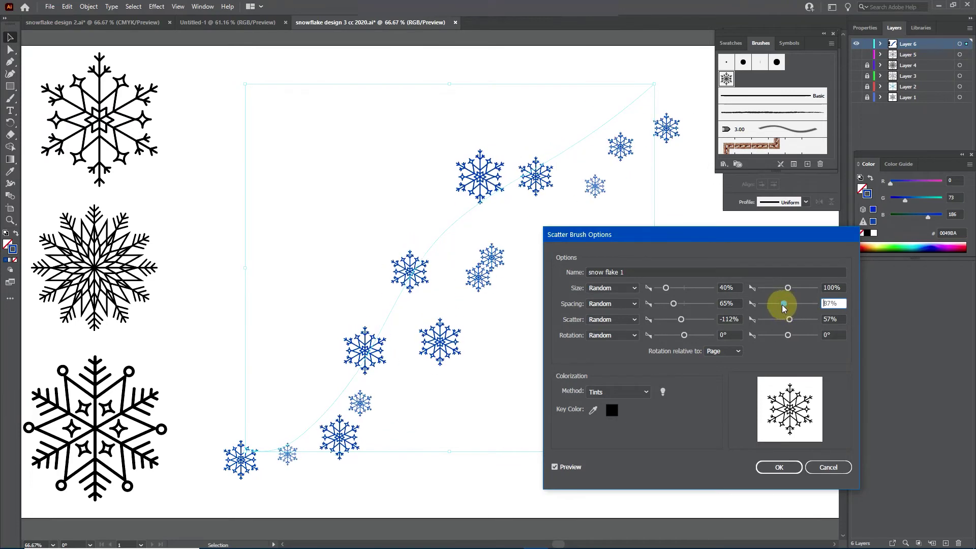
{"action": "mouse_move", "coordinate": [673, 304]}
{"action": "left_mouse_down"}
{"action": "mouse_move", "coordinate": [692, 303]}
{"action": "mouse_move", "coordinate": [680, 303]}
{"action": "mouse_move", "coordinate": [680, 317]}
{"action": "left_mouse_up"}
{"action": "left_click_drag", "start_coordinate": [788, 319], "coordinate": [788, 319]}
{"action": "left_click_drag", "start_coordinate": [685, 304], "coordinate": [683, 304]}
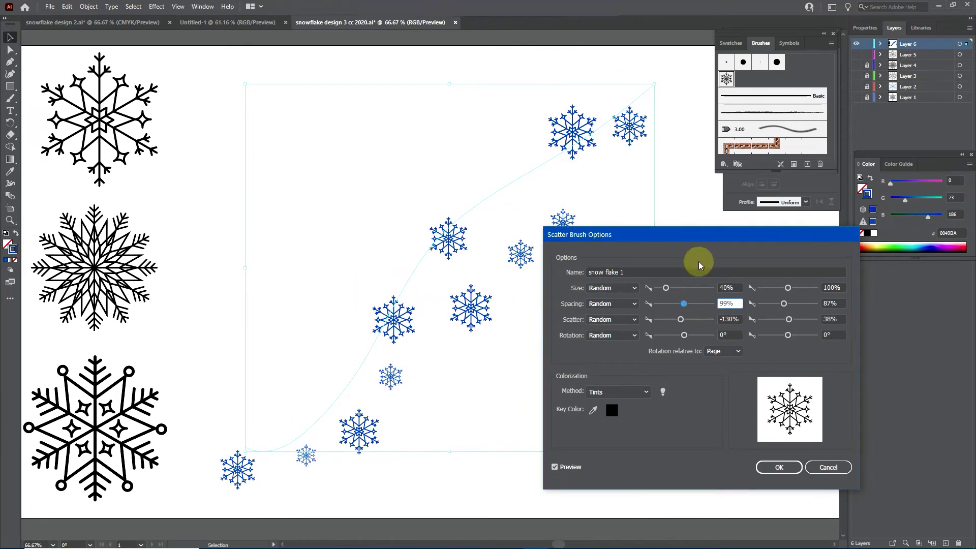
- Fine-tune the spacing, confirm the brush and apply the changes to the existing stroke
{"action": "left_click", "coordinate": [559, 466]}
{"action": "left_click", "coordinate": [559, 466]}
{"action": "left_click", "coordinate": [558, 466]}
{"action": "left_click", "coordinate": [559, 465]}
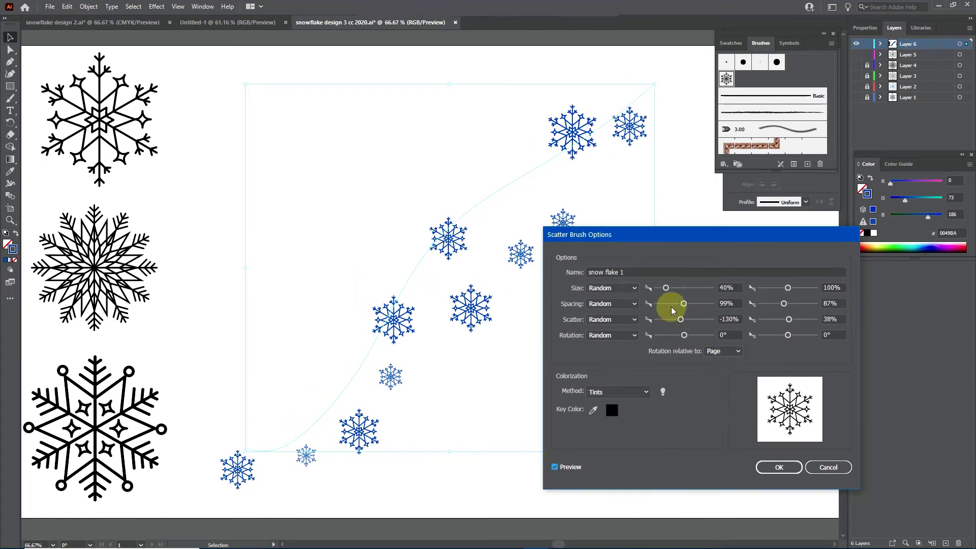
{"action": "mouse_move", "coordinate": [671, 307]}
{"action": "left_mouse_down"}
{"action": "mouse_move", "coordinate": [679, 302]}
{"action": "mouse_move", "coordinate": [670, 301]}
{"action": "left_mouse_up"}
{"action": "mouse_move", "coordinate": [767, 303]}
{"action": "left_mouse_down"}
{"action": "mouse_move", "coordinate": [791, 322]}
{"action": "mouse_move", "coordinate": [784, 304]}
{"action": "left_mouse_up"}
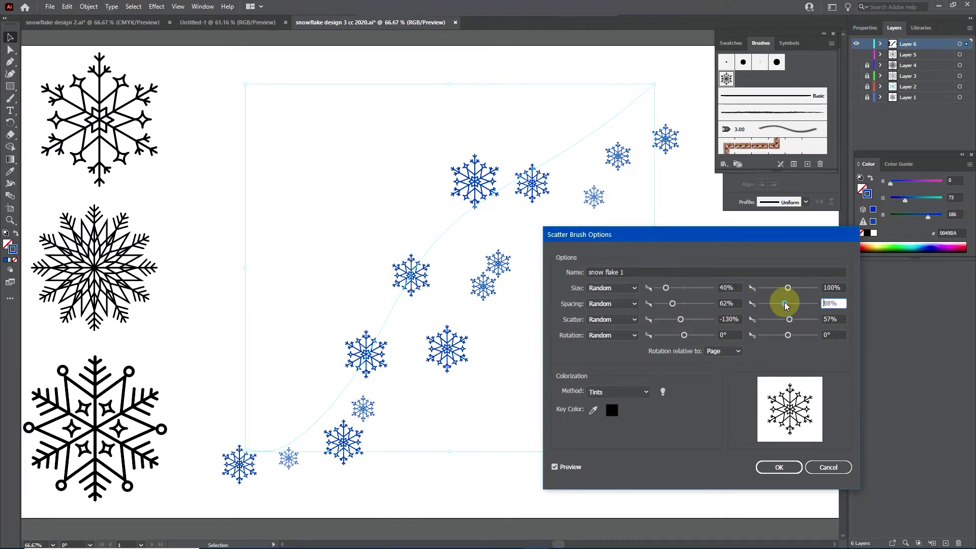
{"action": "left_click", "coordinate": [778, 467]}
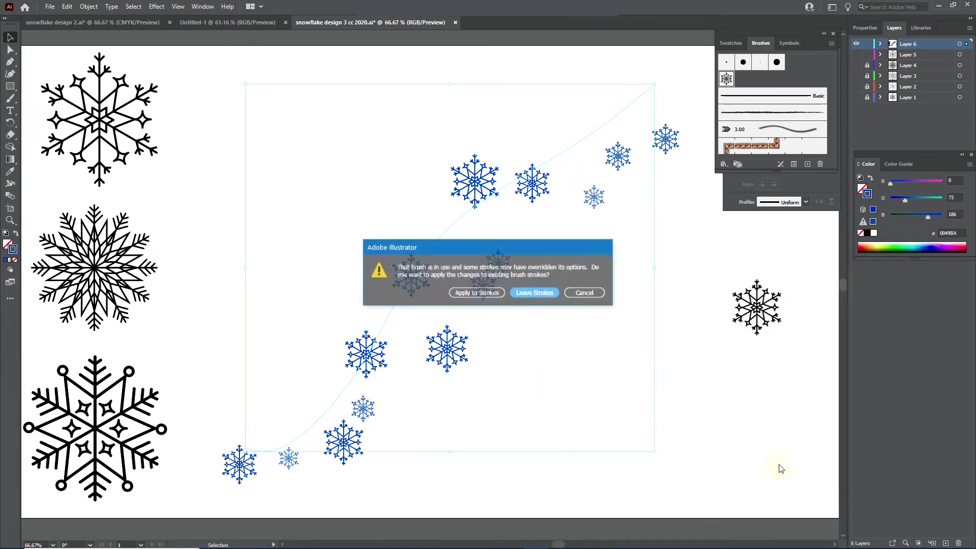
{"action": "left_click", "coordinate": [476, 293]}
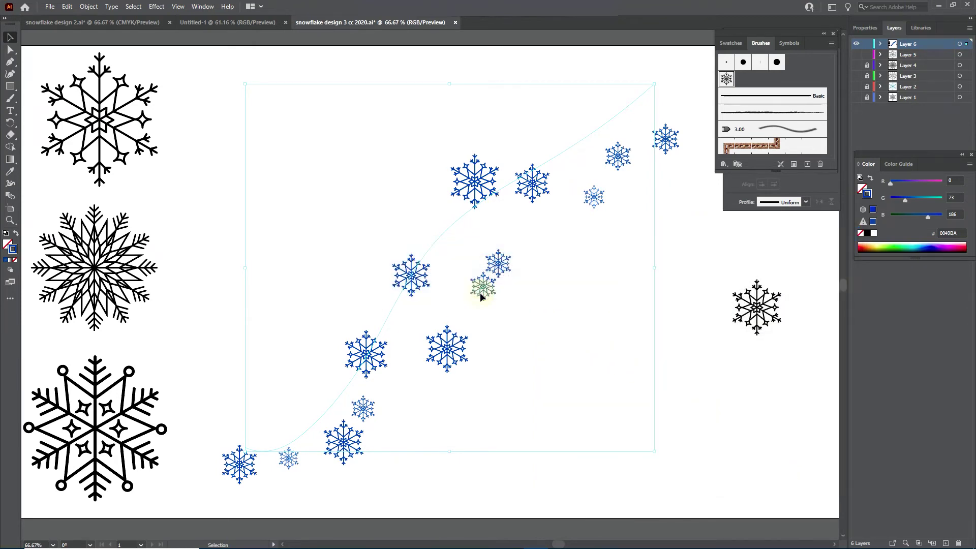
{"action": "left_click", "coordinate": [456, 217]}
- Delete the diagonal stroke and paint wavy snowflake strokes across the upper and lower artboard
{"action": "left_click", "coordinate": [466, 200]}
{"action": "key", "text": "Delete"}
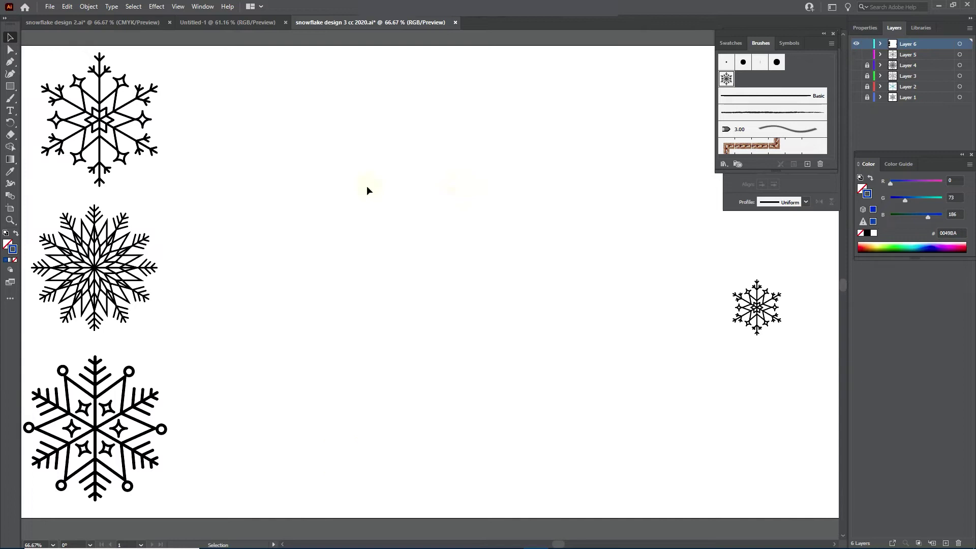
{"action": "left_click", "coordinate": [13, 97]}
{"action": "left_click", "coordinate": [754, 93]}
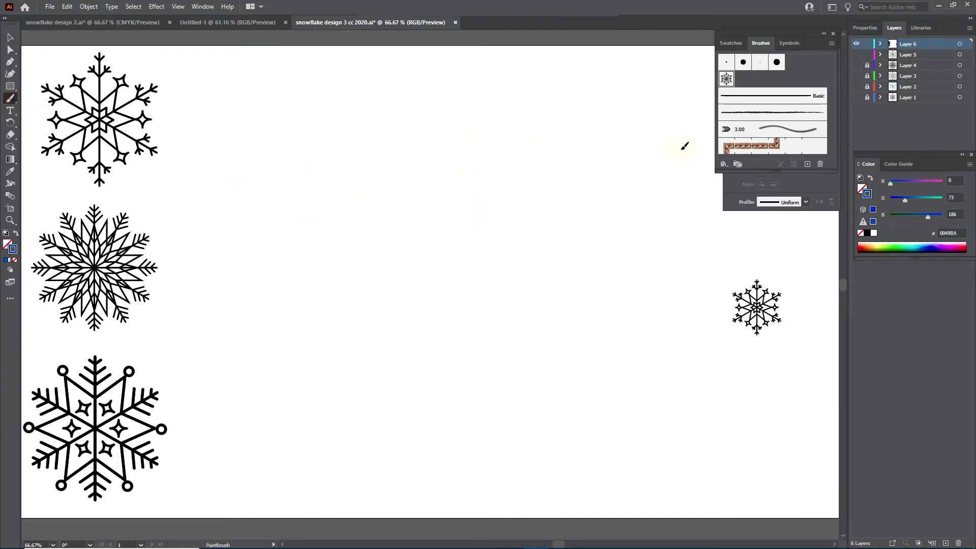
{"action": "left_click_drag", "start_coordinate": [685, 147], "coordinate": [685, 146]}
{"action": "left_click_drag", "start_coordinate": [707, 324], "coordinate": [734, 281]}
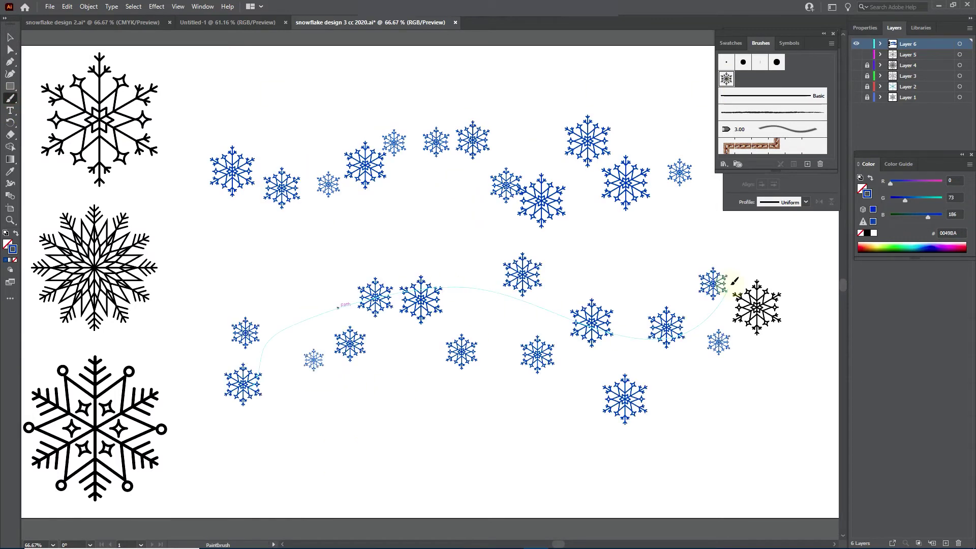
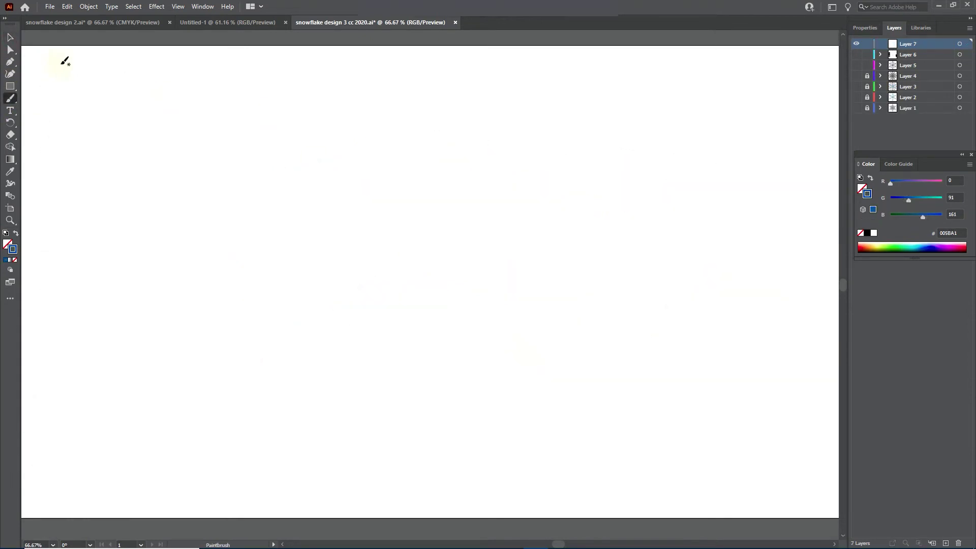
- Open the Brushes panel and paint snowflake strokes across the artboard with the second snowflake brush
{"action": "left_click", "coordinate": [201, 6]}
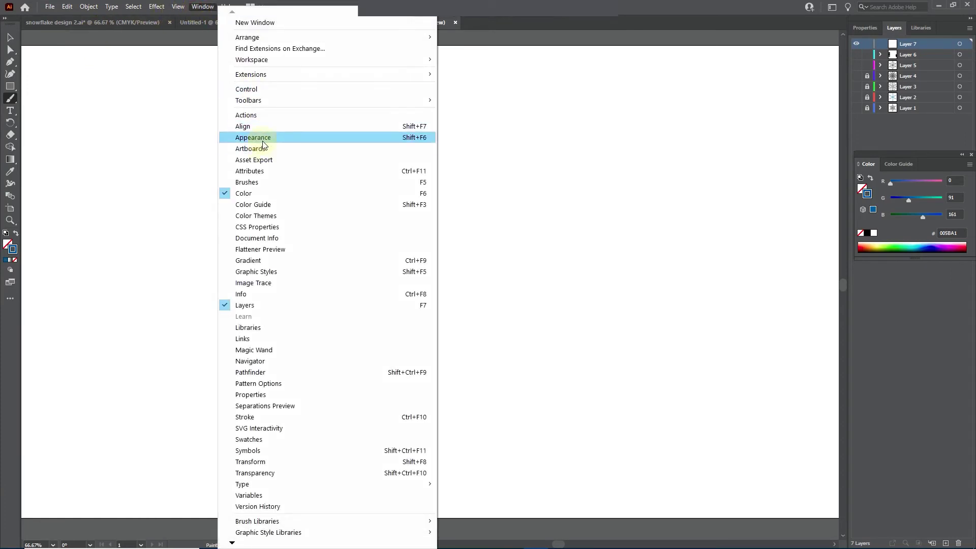
{"action": "left_click", "coordinate": [254, 182]}
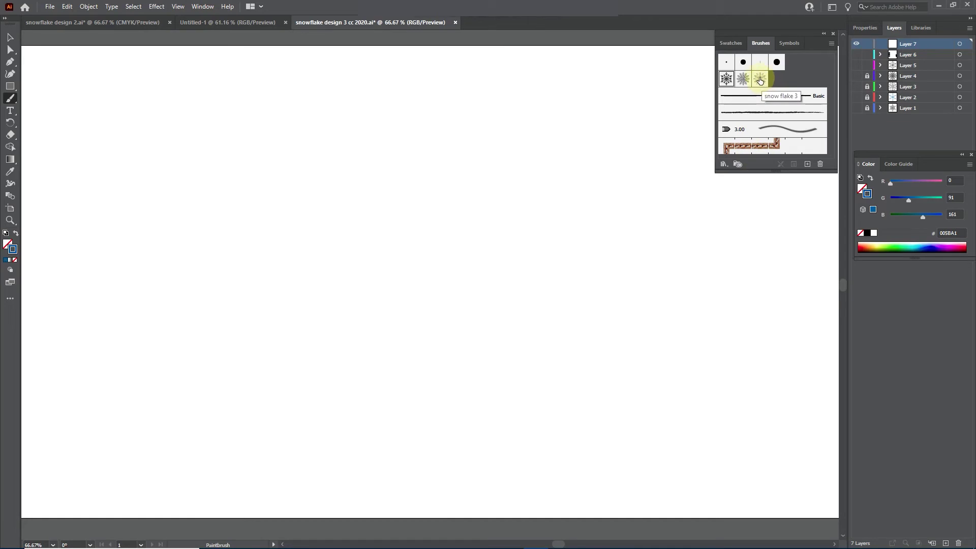
{"action": "left_click", "coordinate": [743, 79]}
{"action": "left_click_drag", "start_coordinate": [126, 331], "coordinate": [645, 120]}
{"action": "left_click_drag", "start_coordinate": [243, 408], "coordinate": [735, 182]}
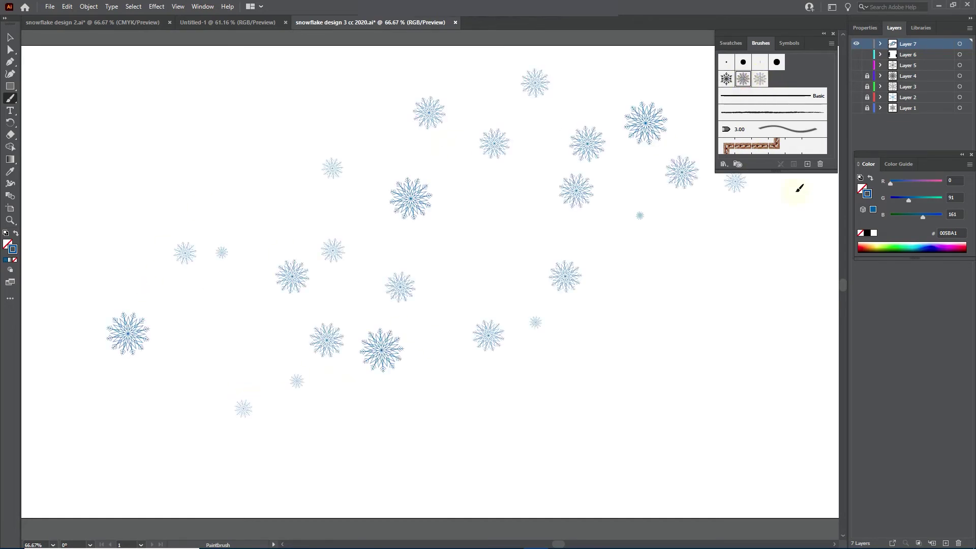
{"action": "left_click_drag", "start_coordinate": [410, 467], "coordinate": [773, 320]}
- Switch to the first snowflake brush and paint more strokes, including a band across the upper canvas
{"action": "left_click_drag", "start_coordinate": [429, 70], "coordinate": [430, 70]}
{"action": "left_click", "coordinate": [726, 79]}
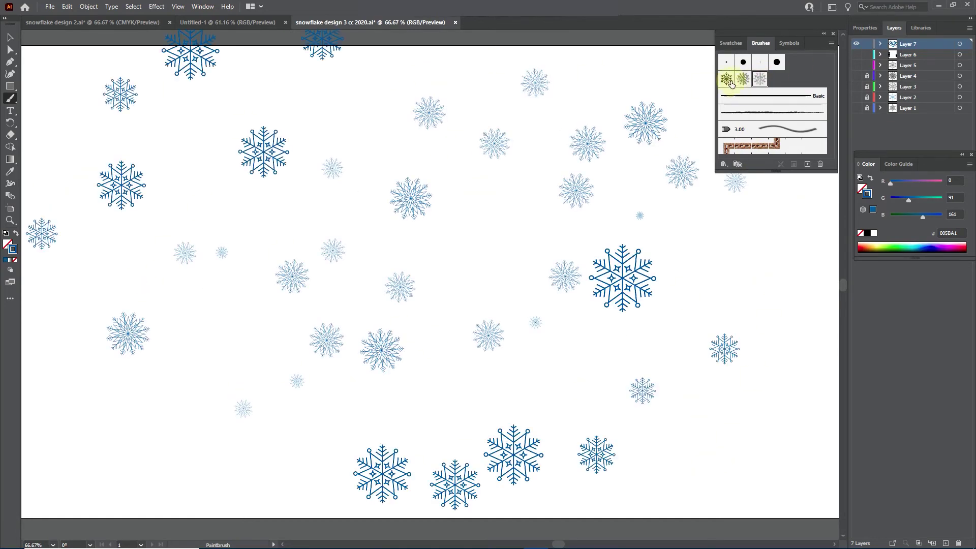
{"action": "left_click_drag", "start_coordinate": [115, 468], "coordinate": [582, 191]}
{"action": "scroll", "coordinate": [528, 266], "scroll_direction": "down", "scroll_amount": 1}
{"action": "left_click_drag", "start_coordinate": [529, 266], "coordinate": [503, 274]}
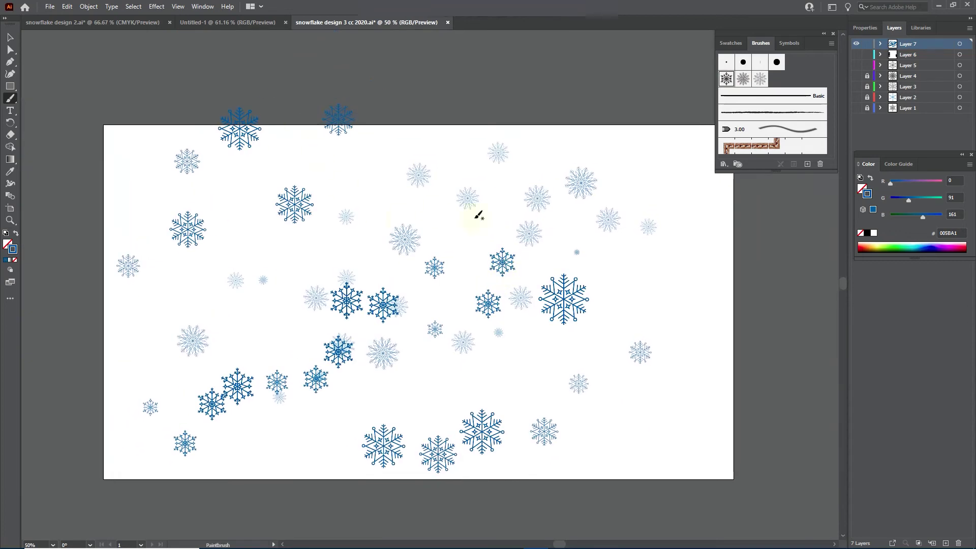
{"action": "left_click_drag", "start_coordinate": [726, 239], "coordinate": [66, 173]}
- Paint further pale and dark blue snowflake strokes diagonally, leftward and along the lower canvas
{"action": "left_click_drag", "start_coordinate": [247, 189], "coordinate": [705, 316]}
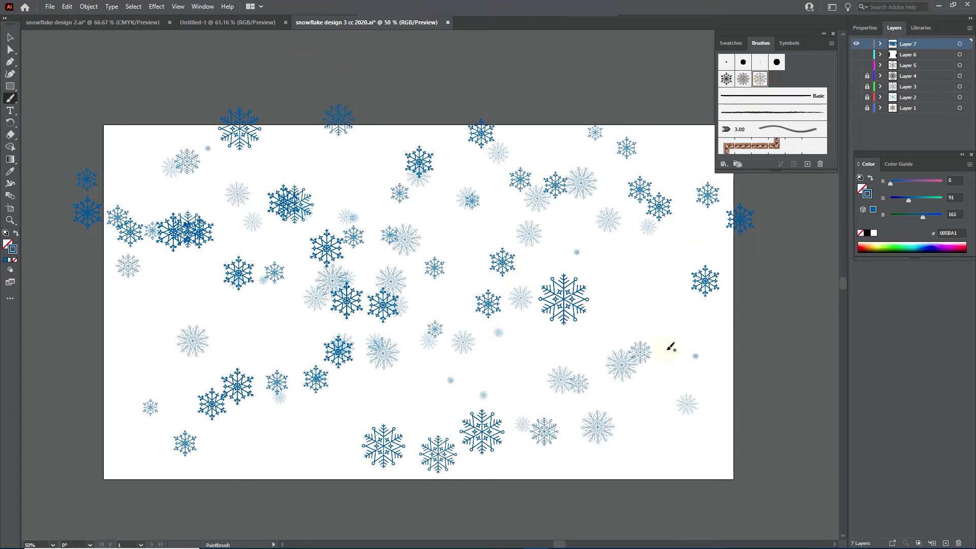
{"action": "left_click_drag", "start_coordinate": [670, 347], "coordinate": [102, 331]}
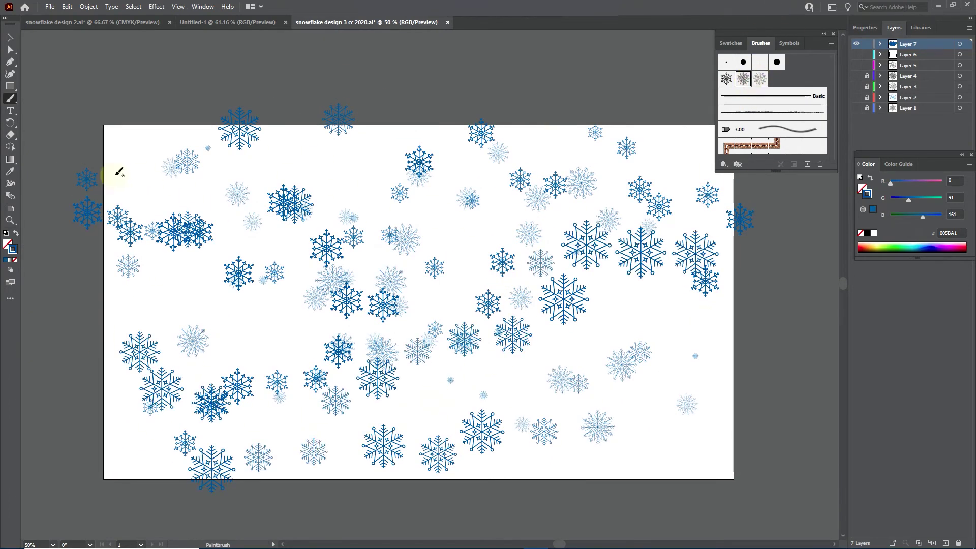
{"action": "left_click_drag", "start_coordinate": [119, 173], "coordinate": [736, 319]}
{"action": "mouse_move", "coordinate": [450, 217]}
{"action": "left_mouse_down"}
{"action": "mouse_move", "coordinate": [422, 284]}
{"action": "mouse_move", "coordinate": [736, 257]}
{"action": "mouse_move", "coordinate": [838, 437]}
{"action": "mouse_move", "coordinate": [49, 247]}
{"action": "left_mouse_up"}
{"action": "mouse_move", "coordinate": [627, 495]}
{"action": "left_mouse_down"}
{"action": "mouse_move", "coordinate": [54, 450]}
{"action": "mouse_move", "coordinate": [707, 335]}
{"action": "left_mouse_up"}
- Draw a rectangle over the artboard, then deselect it
{"action": "left_click", "coordinate": [10, 86]}
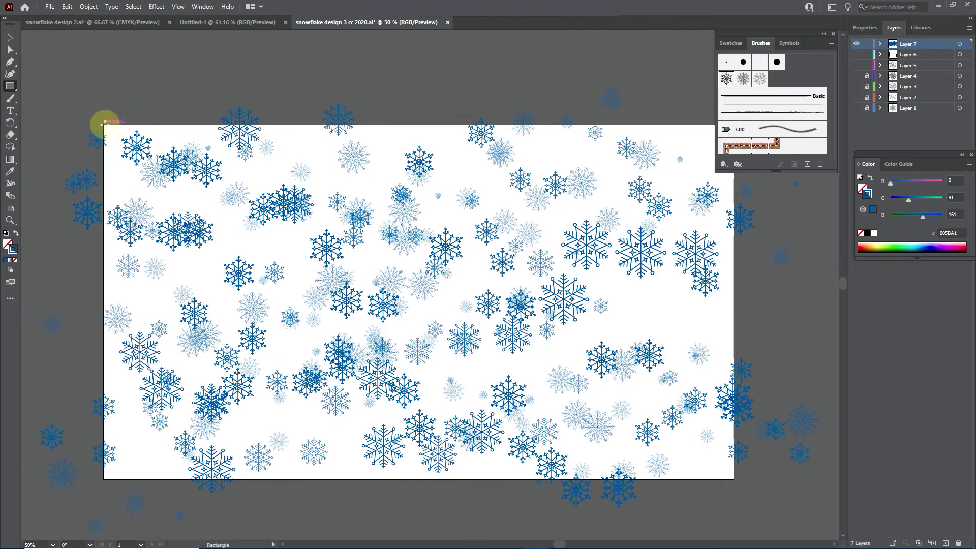
{"action": "left_click_drag", "start_coordinate": [104, 125], "coordinate": [733, 479]}
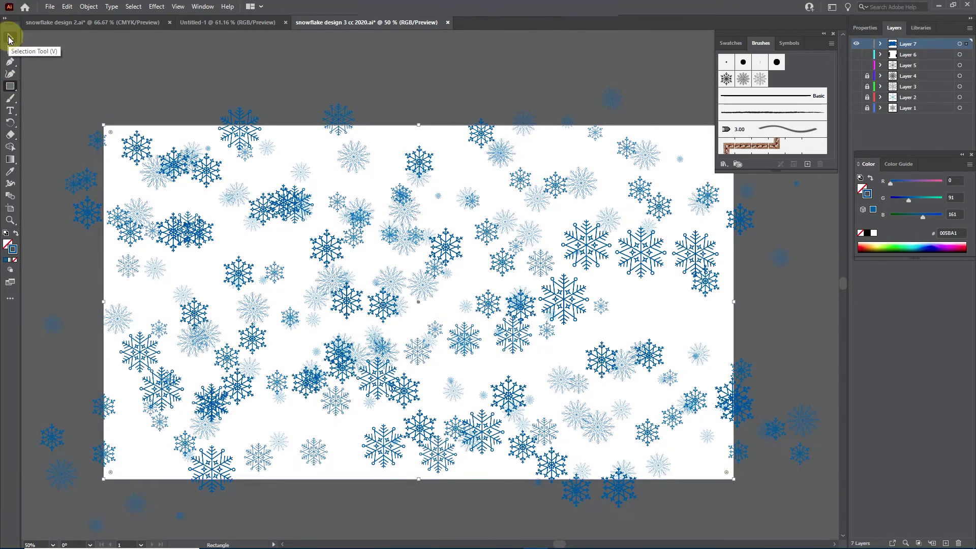
{"action": "key", "text": "ctrl+shift+a"}
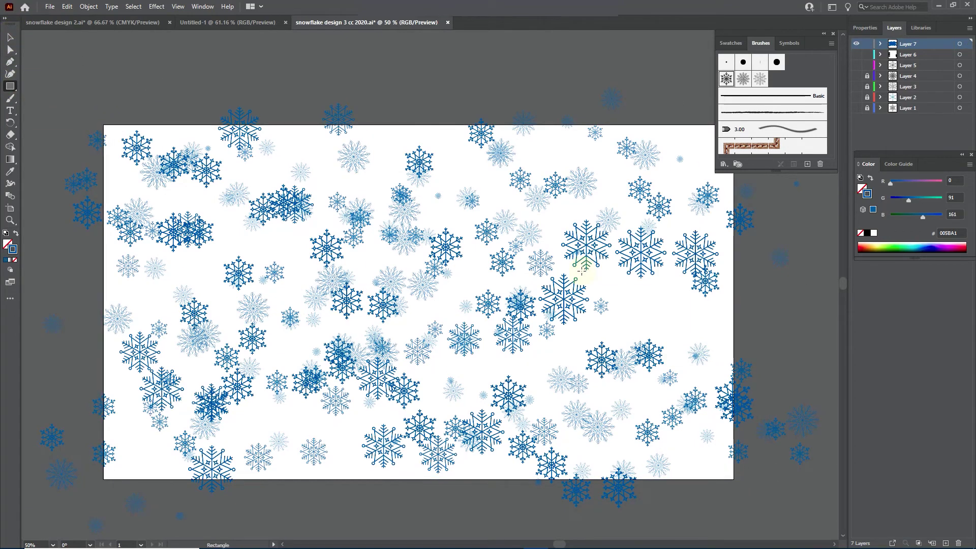
- Select all the snowflake paths and darken their blue stroke colour
{"action": "left_click", "coordinate": [10, 37]}
{"action": "key", "text": "ctrl+a"}
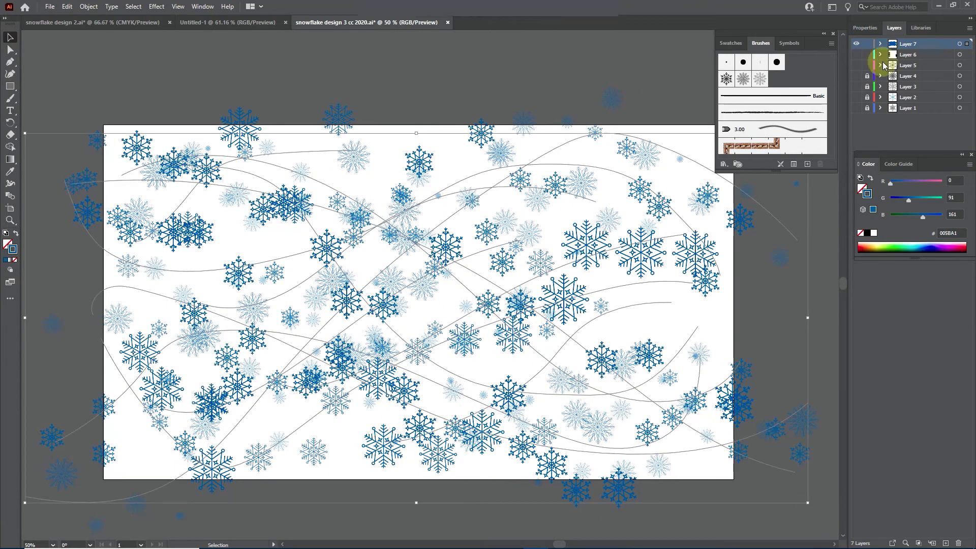
{"action": "left_click_drag", "start_coordinate": [914, 203], "coordinate": [907, 199]}
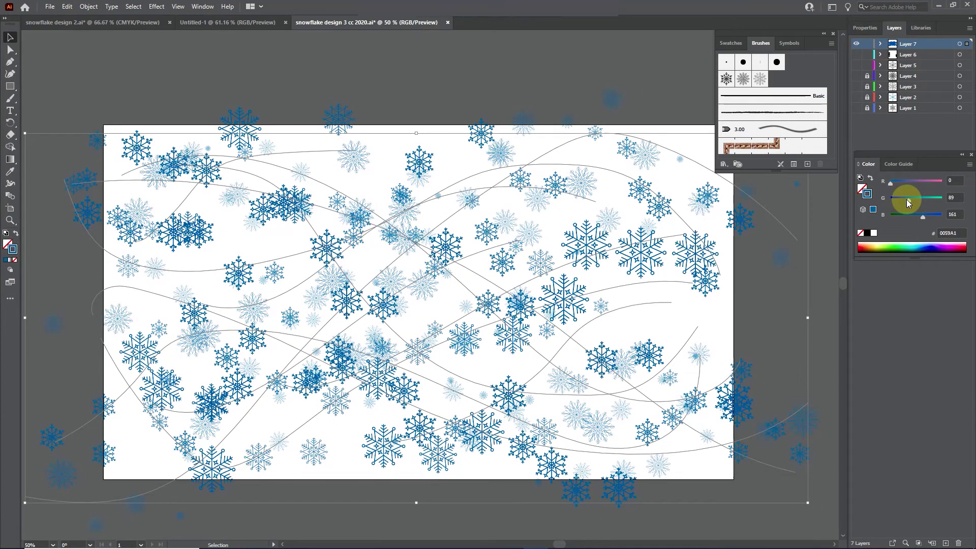
- Recolour two snowflake wave paths a dark blue
{"action": "left_click", "coordinate": [283, 202]}
{"action": "left_click", "coordinate": [505, 399], "text": "shift"}
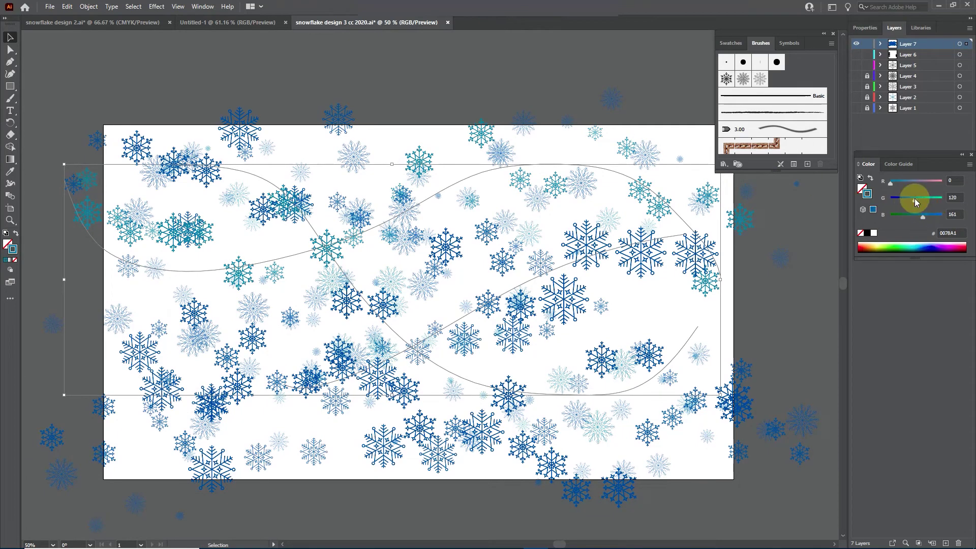
{"action": "left_click_drag", "start_coordinate": [914, 202], "coordinate": [897, 200]}
{"action": "left_click", "coordinate": [790, 257]}
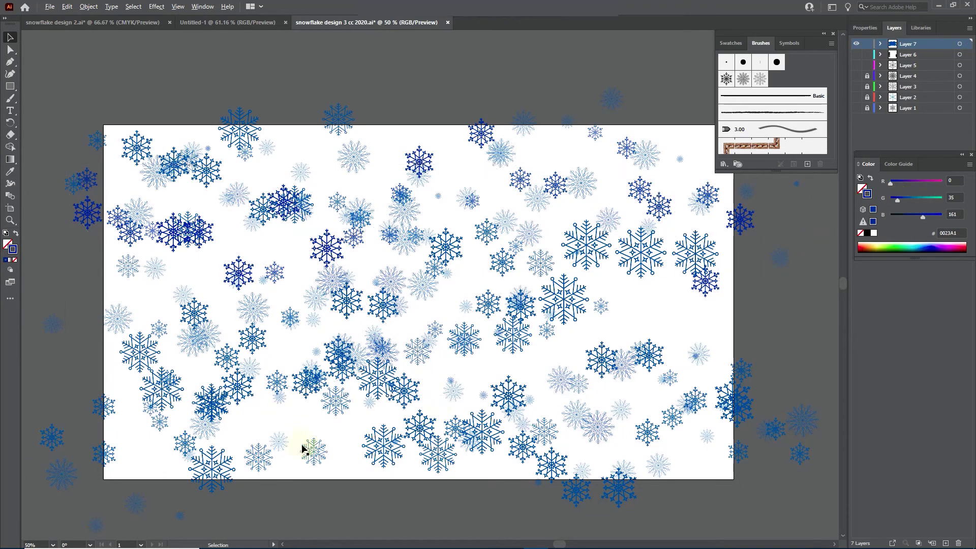
- Shift several other snowflake wave paths toward teal in the Color panel
{"action": "left_click", "coordinate": [326, 246]}
{"action": "left_click", "coordinate": [642, 165], "text": "shift"}
{"action": "left_click_drag", "start_coordinate": [913, 203], "coordinate": [891, 183]}
{"action": "left_click", "coordinate": [924, 217]}
{"action": "left_click", "coordinate": [590, 76]}
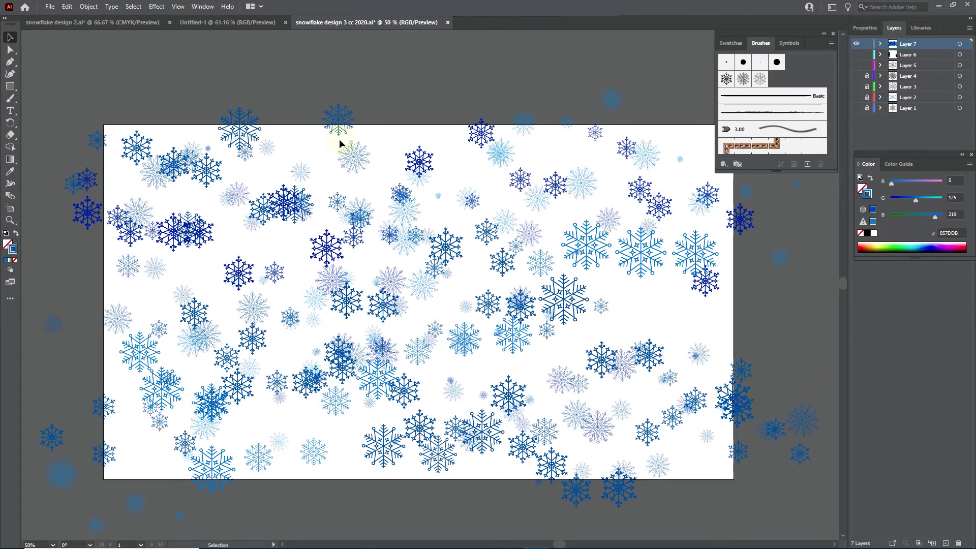
- Draw a rectangle spanning the artboard and bring its fill colour forward
{"action": "left_click", "coordinate": [10, 87]}
{"action": "left_click_drag", "start_coordinate": [103, 126], "coordinate": [734, 539]}
{"action": "left_click", "coordinate": [10, 37]}
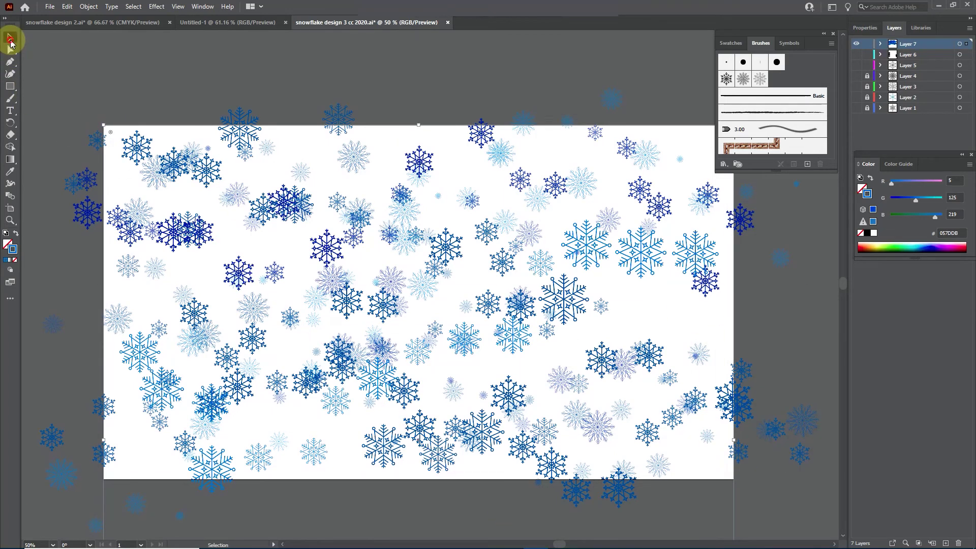
{"action": "left_click", "coordinate": [861, 188]}
{"action": "left_click", "coordinate": [74, 209]}
{"action": "key", "text": "g"}
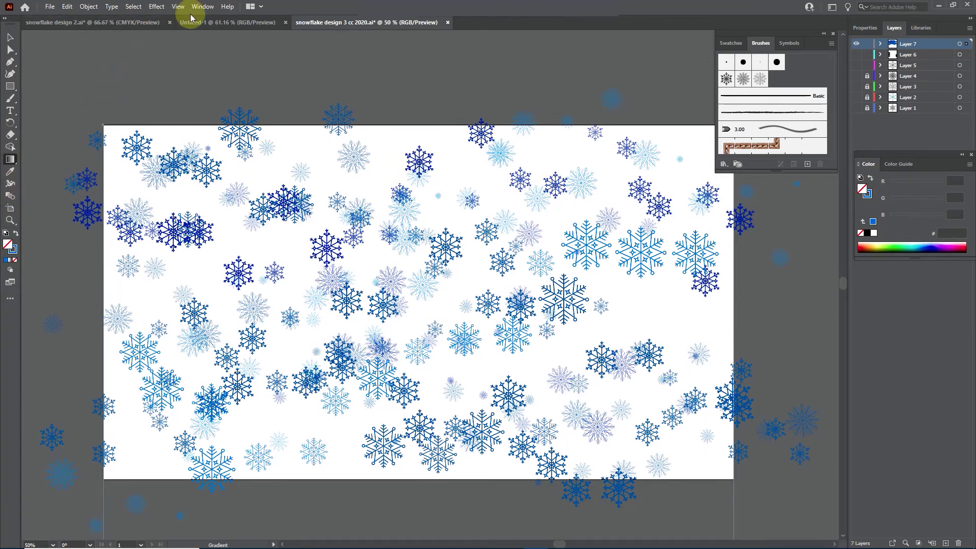
- Fill the rectangle with the Sky gradient preset and make it radial
{"action": "left_click", "coordinate": [204, 7]}
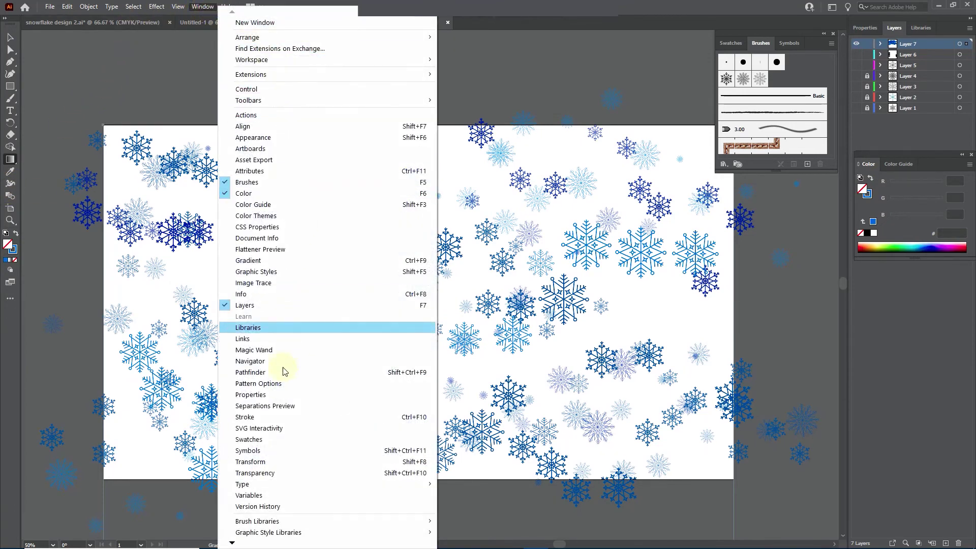
{"action": "left_click", "coordinate": [274, 260]}
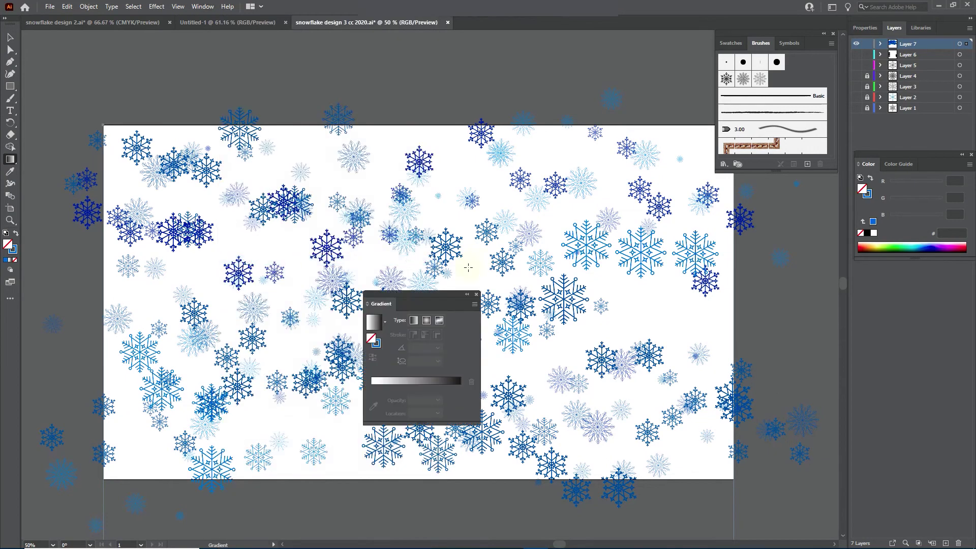
{"action": "left_click_drag", "start_coordinate": [415, 300], "coordinate": [903, 289]}
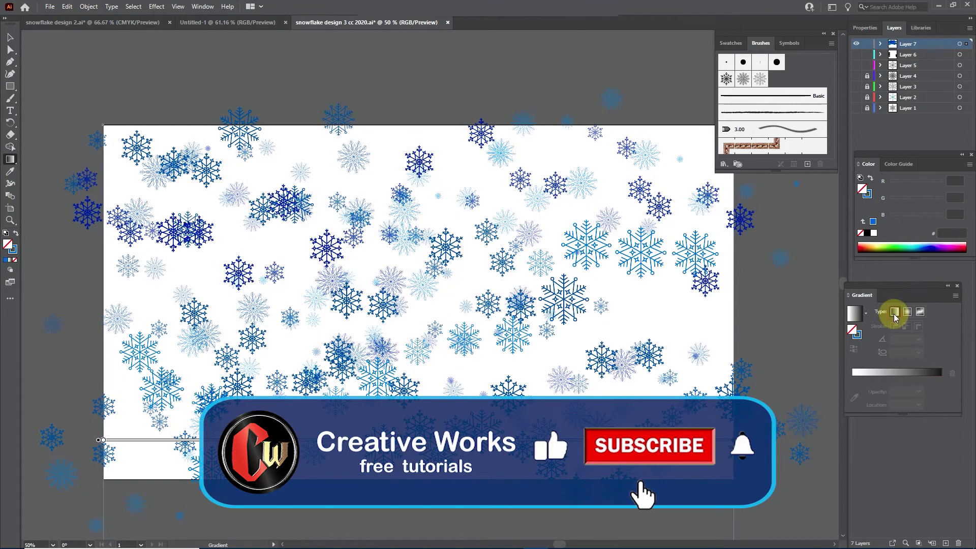
{"action": "left_click", "coordinate": [894, 312]}
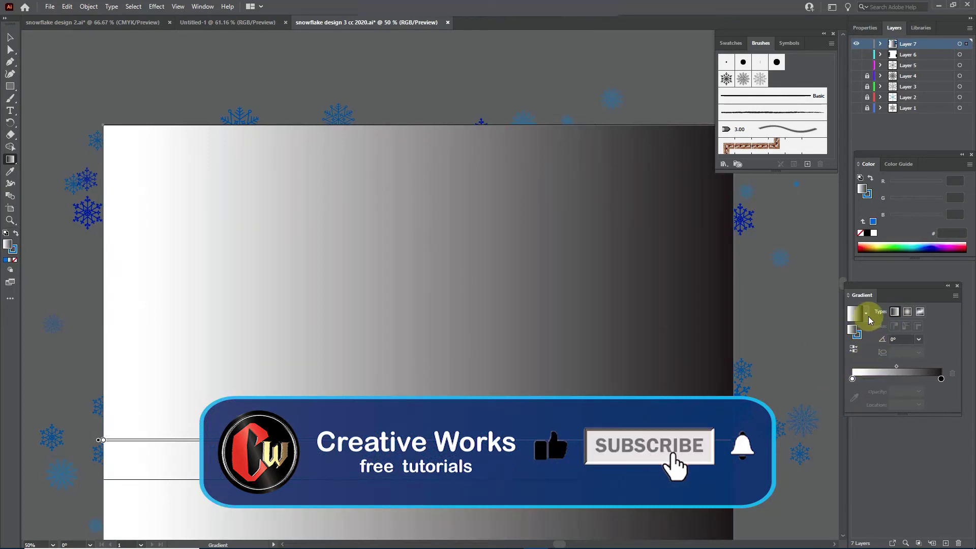
{"action": "left_click", "coordinate": [865, 313]}
{"action": "left_click", "coordinate": [816, 333]}
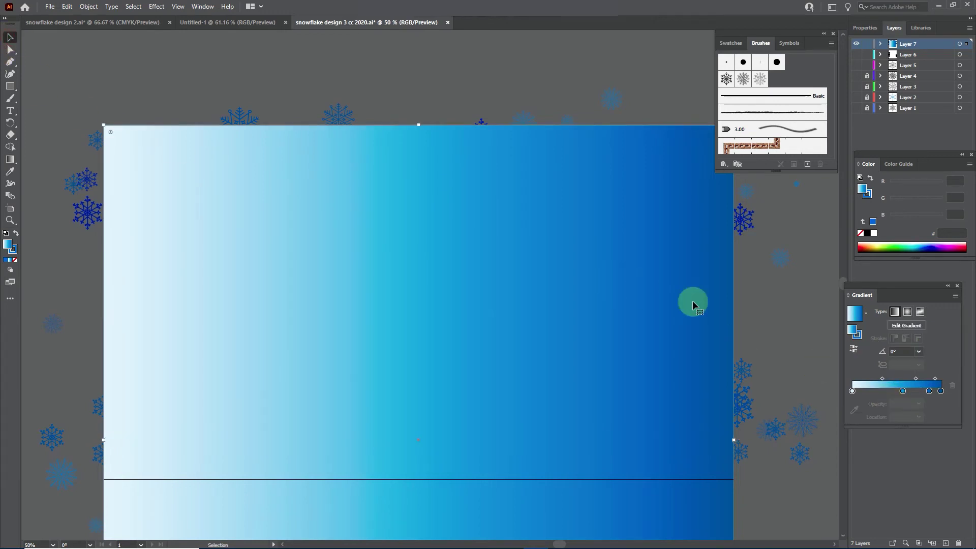
{"action": "left_click", "coordinate": [910, 312]}
- Move gradient stops to widen the light centre, bring snowflakes to front, and fit rectangle to the guide
{"action": "key", "text": "ctrl+minus"}
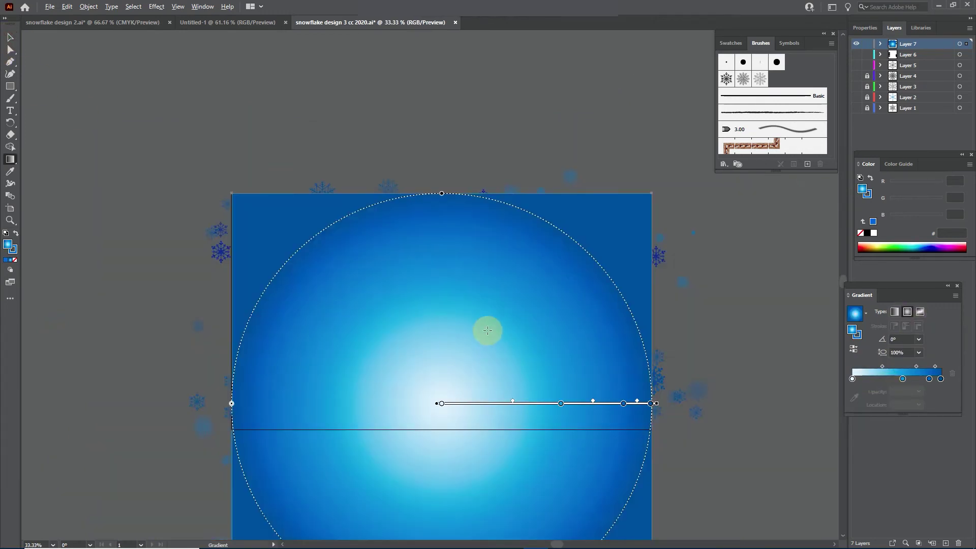
{"action": "left_click_drag", "start_coordinate": [519, 278], "coordinate": [549, 277]}
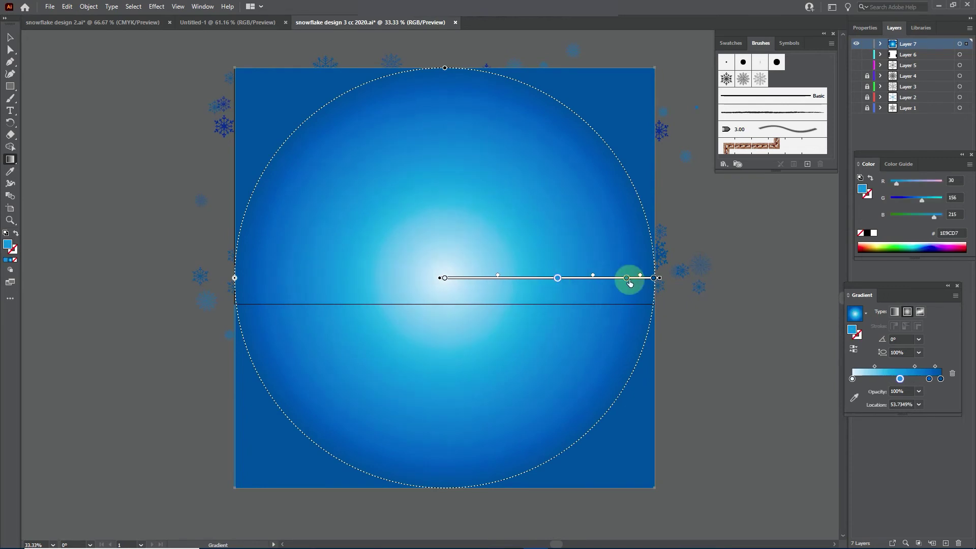
{"action": "mouse_move", "coordinate": [629, 277]}
{"action": "left_mouse_down"}
{"action": "mouse_move", "coordinate": [585, 278]}
{"action": "mouse_move", "coordinate": [781, 278]}
{"action": "left_mouse_up"}
{"action": "mouse_move", "coordinate": [581, 277]}
{"action": "left_mouse_down"}
{"action": "mouse_move", "coordinate": [541, 283]}
{"action": "mouse_move", "coordinate": [564, 278]}
{"action": "left_mouse_up"}
{"action": "left_click", "coordinate": [659, 278]}
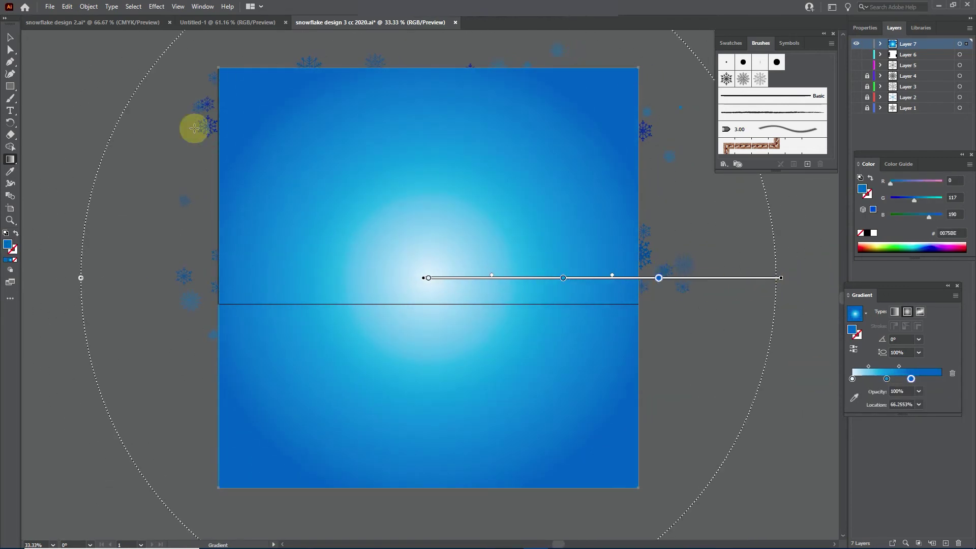
{"action": "left_click", "coordinate": [9, 37]}
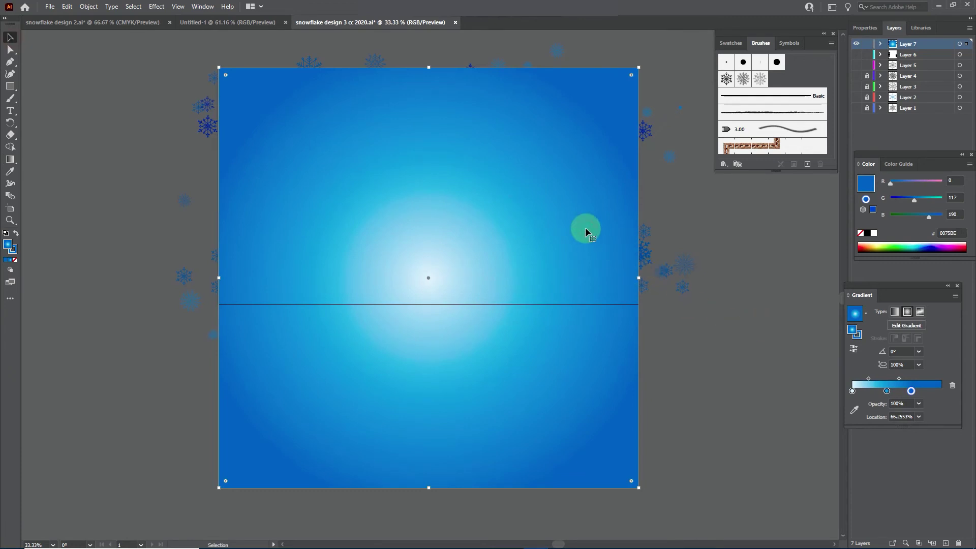
{"action": "key", "text": "ctrl+shift+bracketright"}
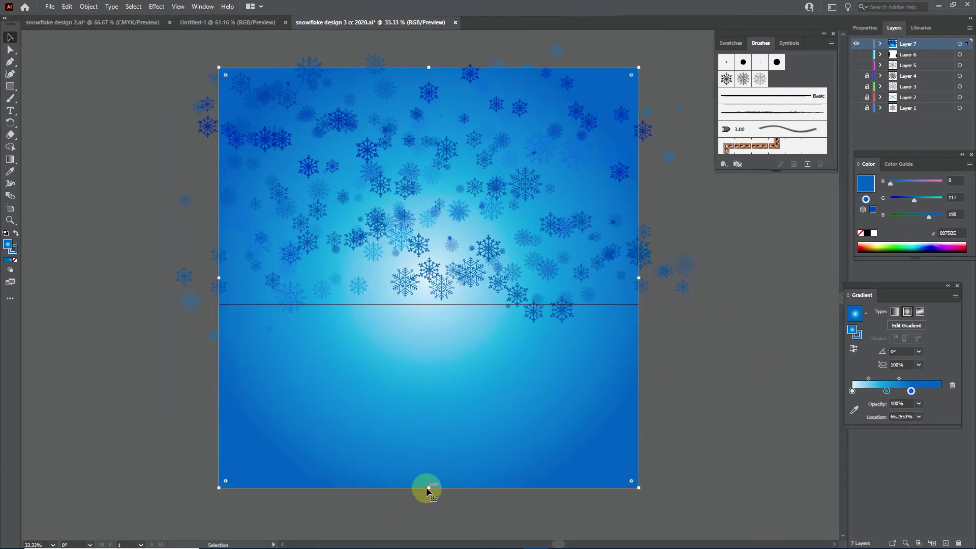
{"action": "left_click_drag", "start_coordinate": [429, 488], "coordinate": [429, 305]}
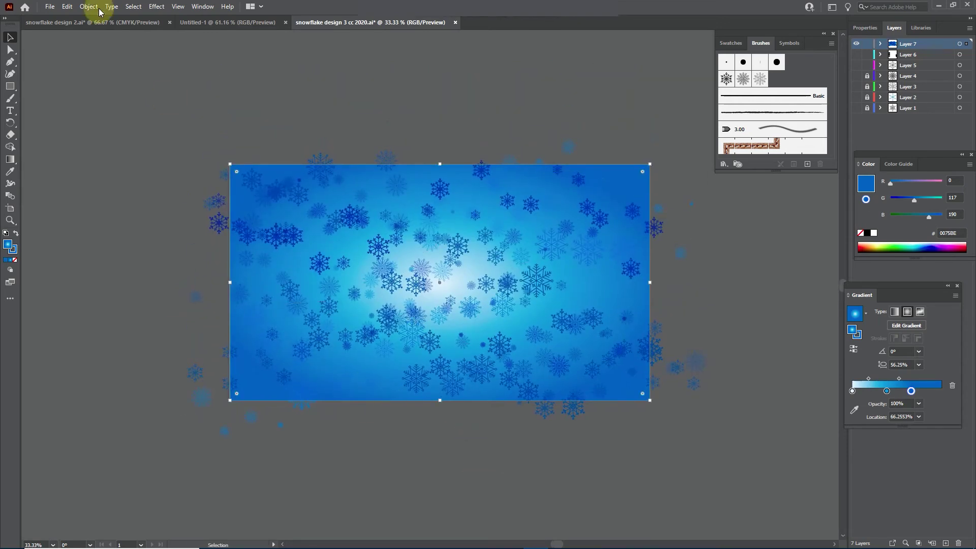
- Lock the gradient background and recolour the snowflakes white (FFFFFF)
{"action": "left_click", "coordinate": [89, 6]}
{"action": "left_click", "coordinate": [260, 79]}
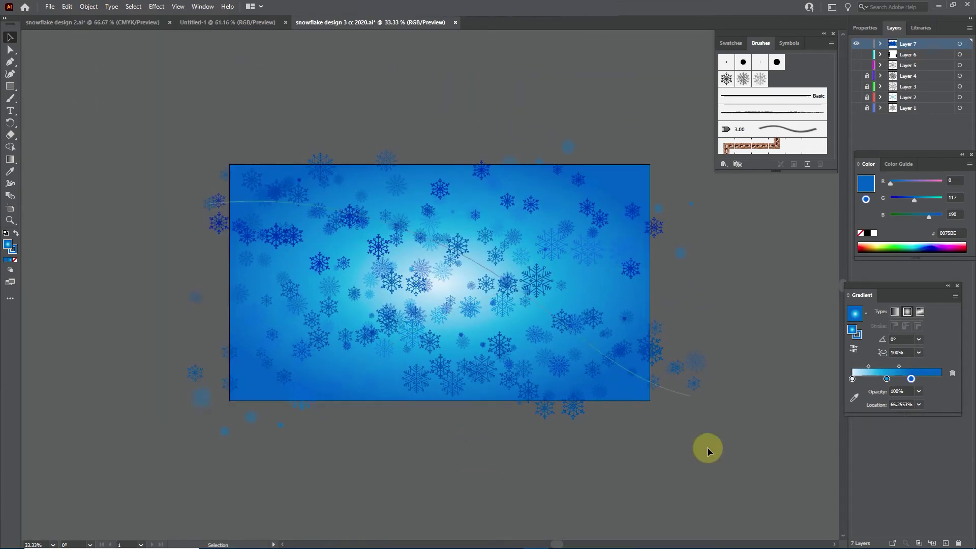
{"action": "left_click", "coordinate": [263, 241]}
{"action": "key", "text": "a"}
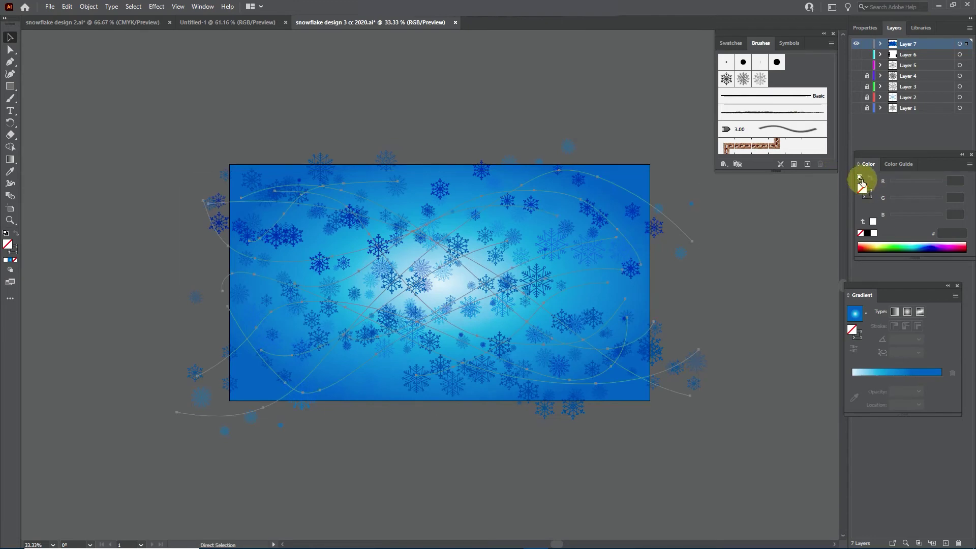
{"action": "double_click", "coordinate": [871, 199]}
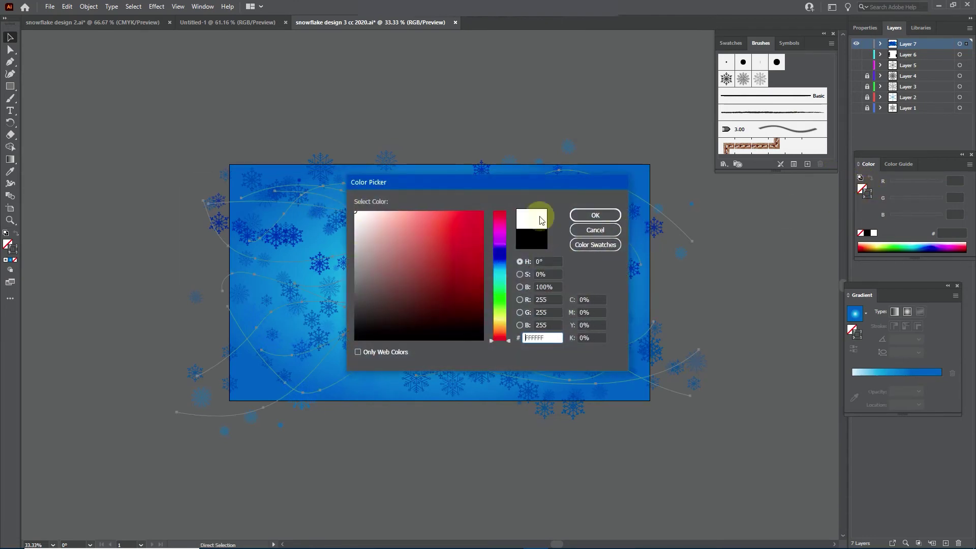
{"action": "left_click", "coordinate": [597, 217]}
{"action": "key", "text": "ctrl+shift+a"}
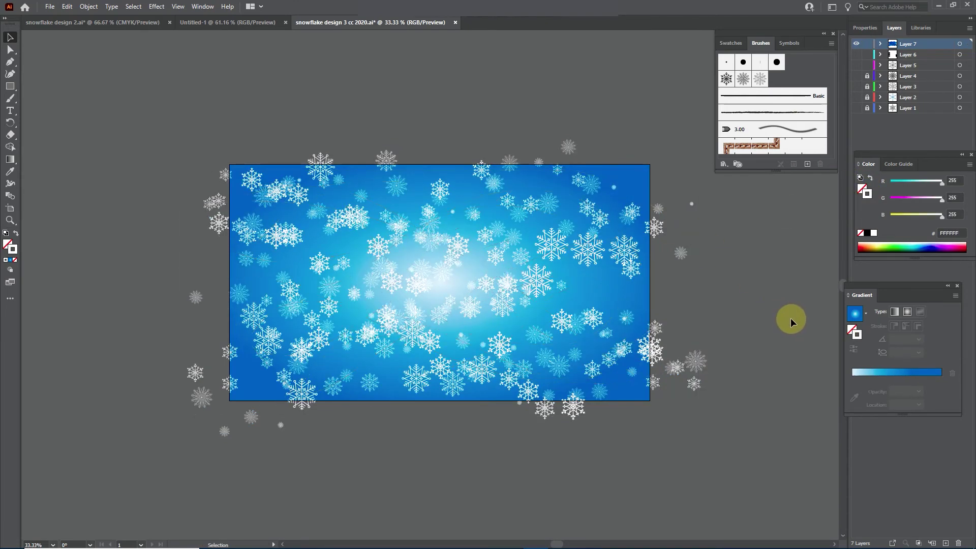
- Add Layer 8 and draw a 1920×1080 px rectangle covering the artboard
{"action": "left_click", "coordinate": [945, 543]}
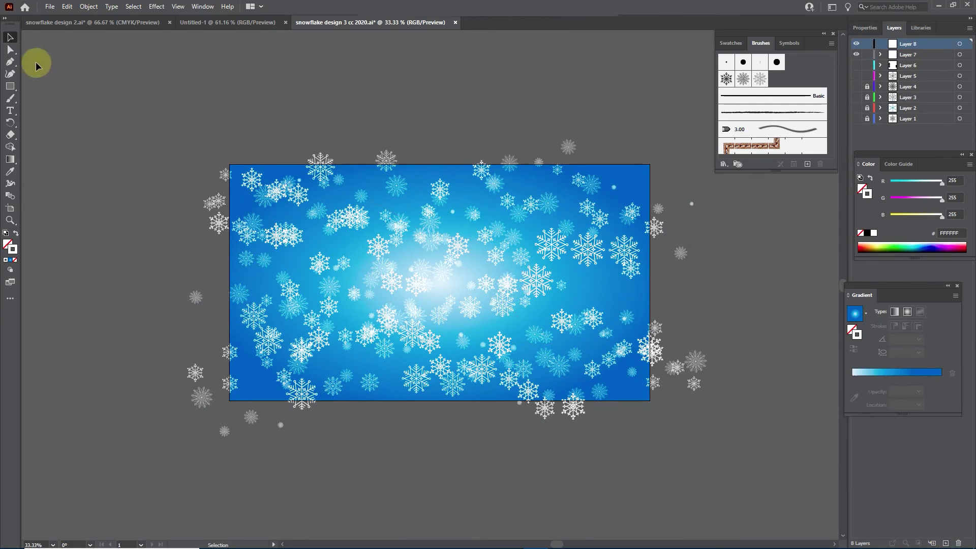
{"action": "left_click", "coordinate": [10, 87]}
{"action": "left_click_drag", "start_coordinate": [229, 164], "coordinate": [649, 402]}
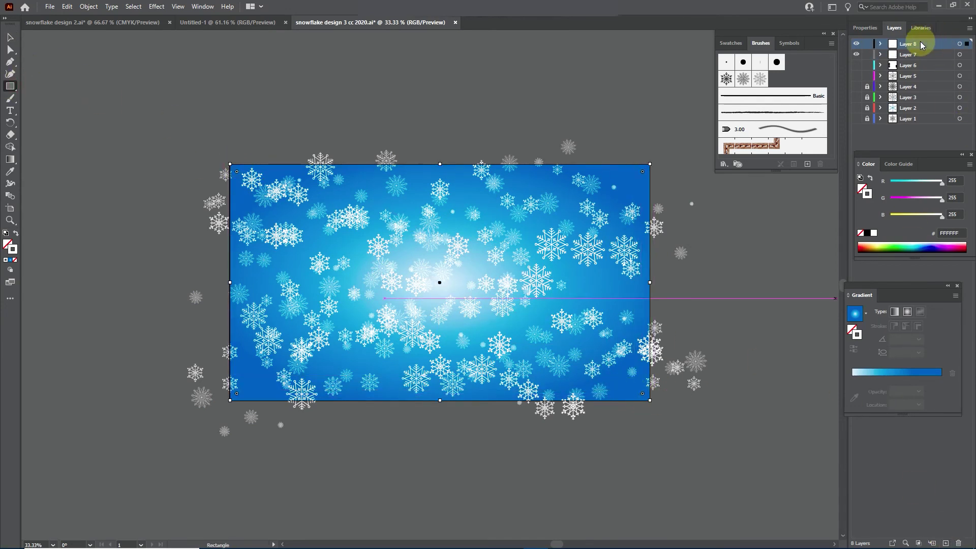
{"action": "left_click", "coordinate": [517, 301]}
{"action": "left_click", "coordinate": [10, 37]}
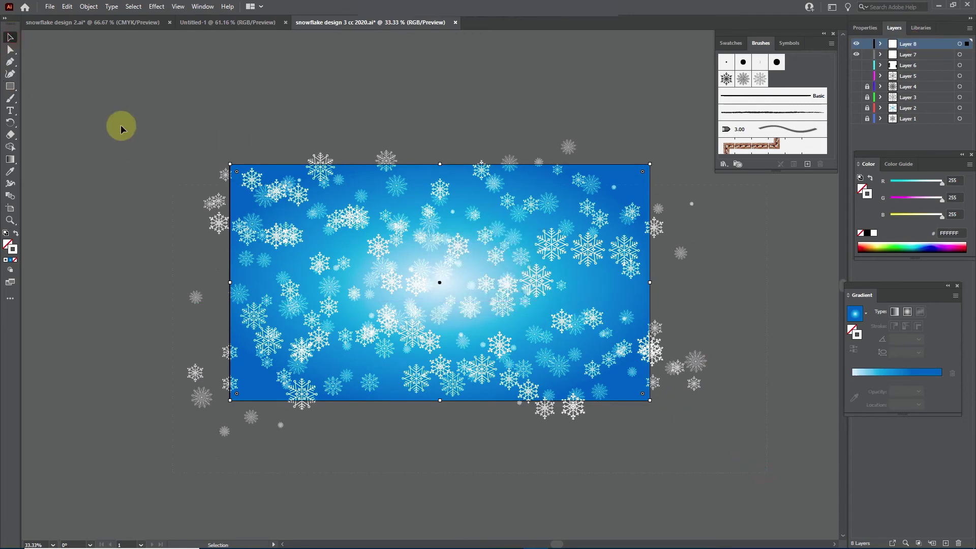
- Select everything and make a clipping mask so the artboard rectangle trims stray snowflakes
{"action": "key", "text": "ctrl+a"}
{"action": "right_click", "coordinate": [368, 224]}
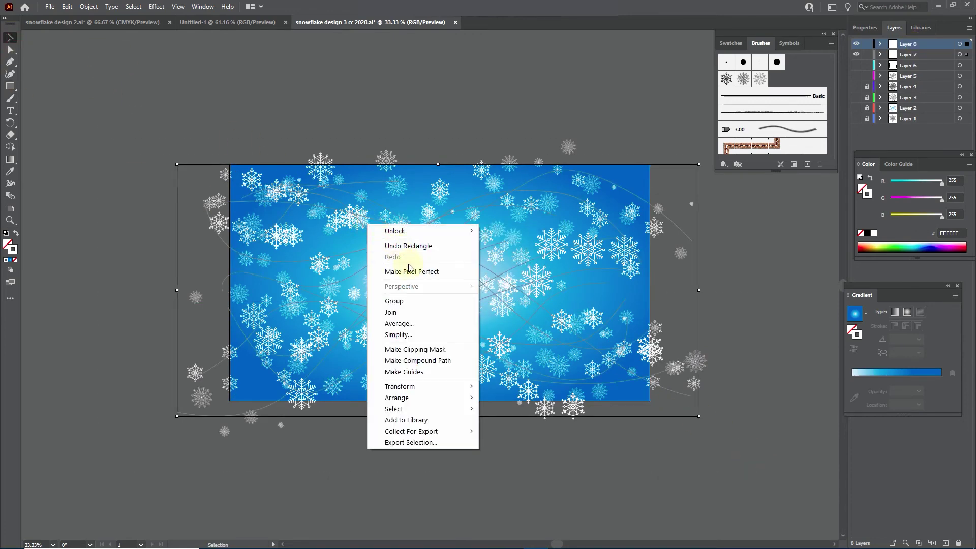
{"action": "left_click", "coordinate": [426, 350]}
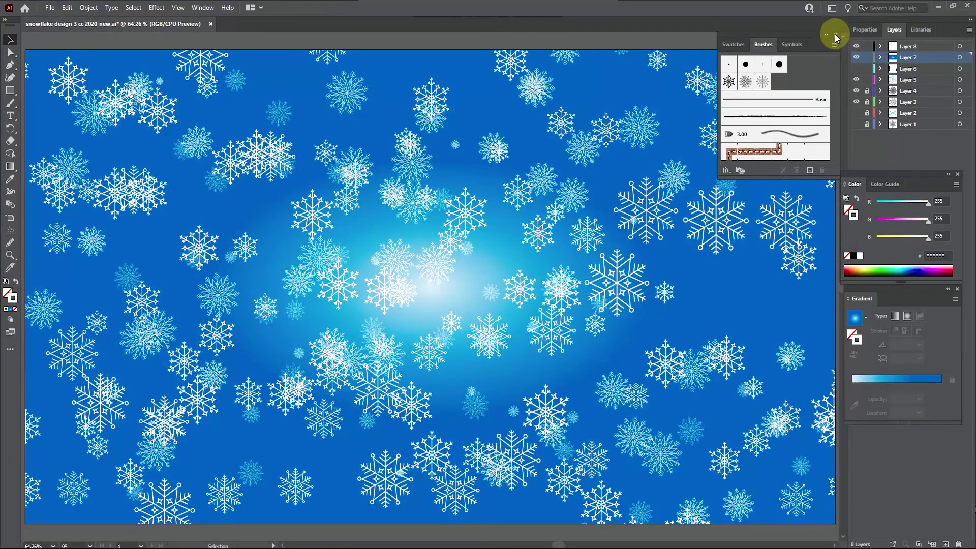
- Close the Brushes panel, make Layer 8 active, and add a new Layer 9
{"action": "left_click", "coordinate": [835, 35]}
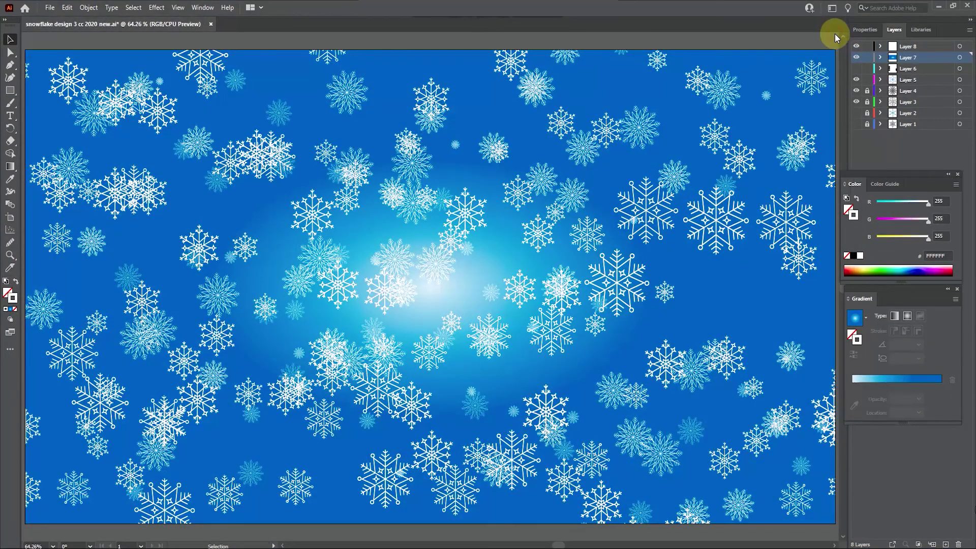
{"action": "left_click", "coordinate": [895, 48]}
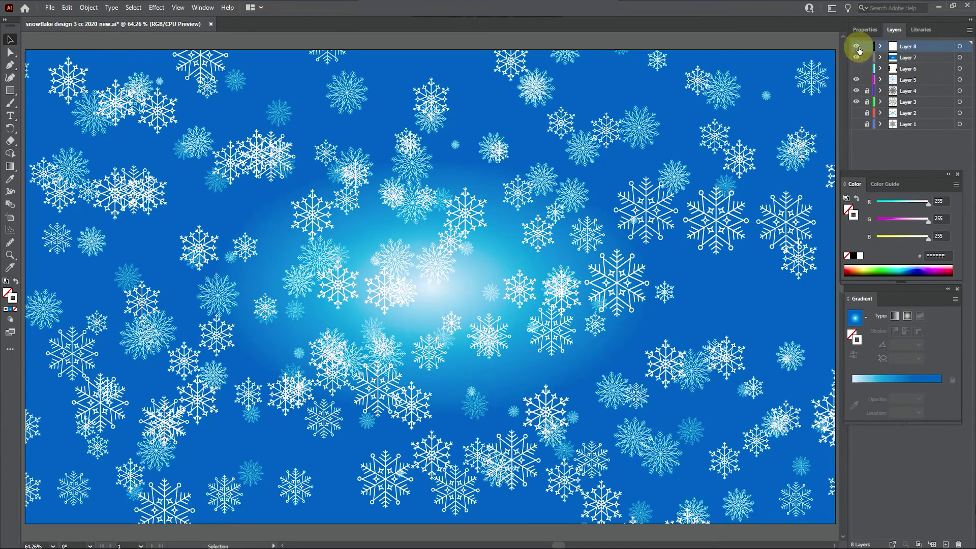
{"action": "scroll", "coordinate": [532, 250], "scroll_direction": "down", "scroll_amount": 2}
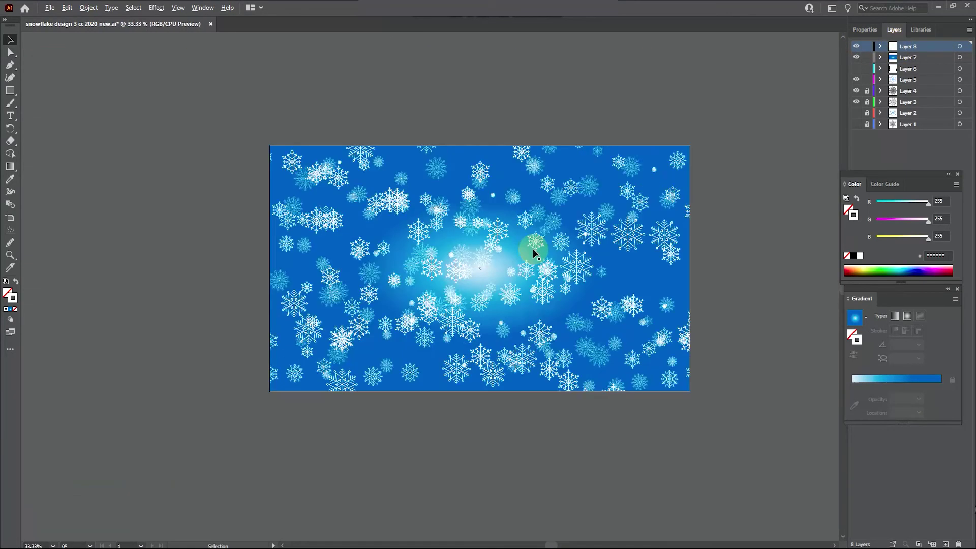
{"action": "left_click_drag", "start_coordinate": [531, 250], "coordinate": [486, 257]}
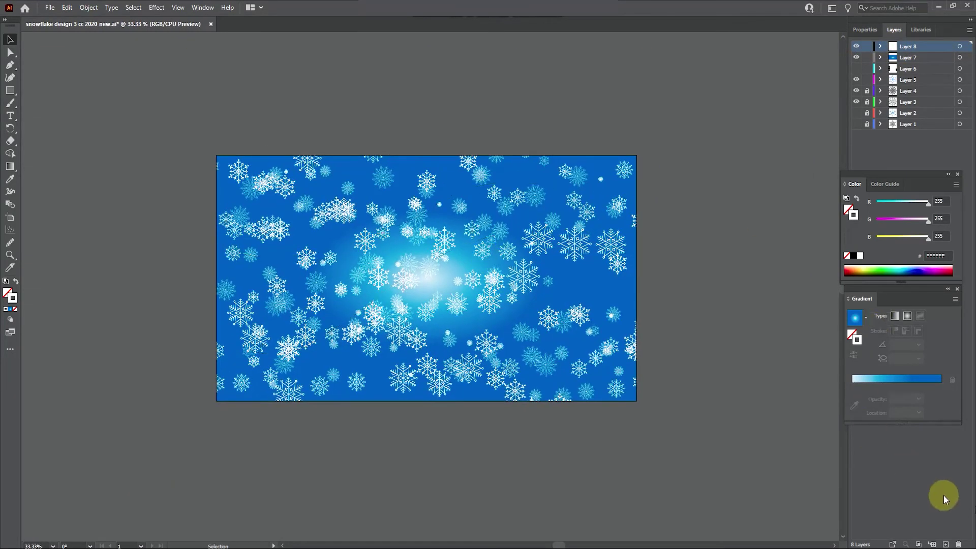
{"action": "left_click", "coordinate": [945, 544]}
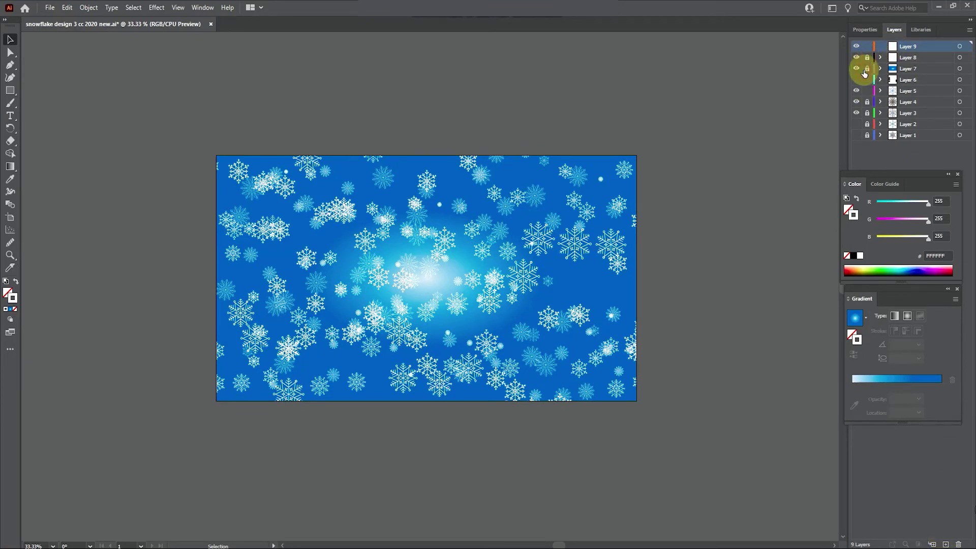
- Unlock Layer 4 and Layer 3
{"action": "left_click", "coordinate": [866, 102]}
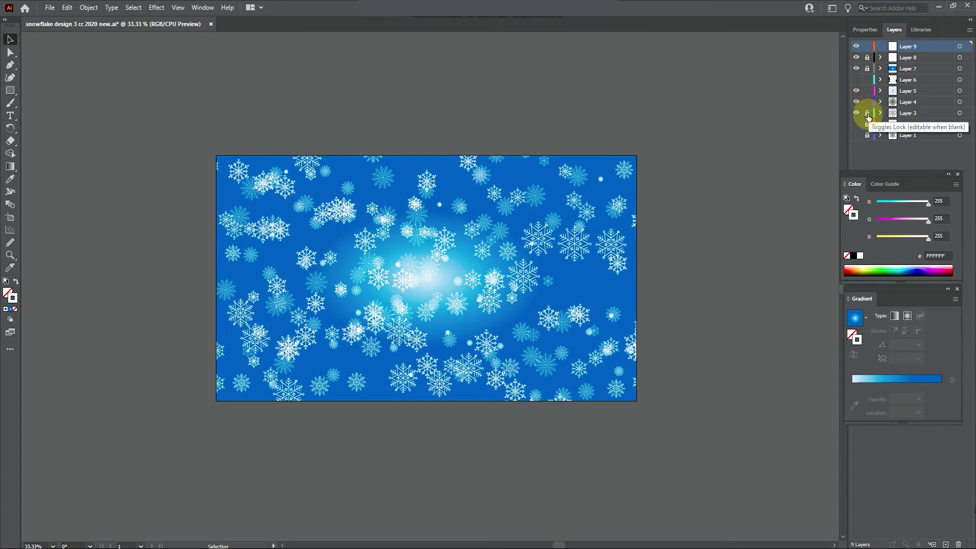
{"action": "left_click", "coordinate": [867, 113]}
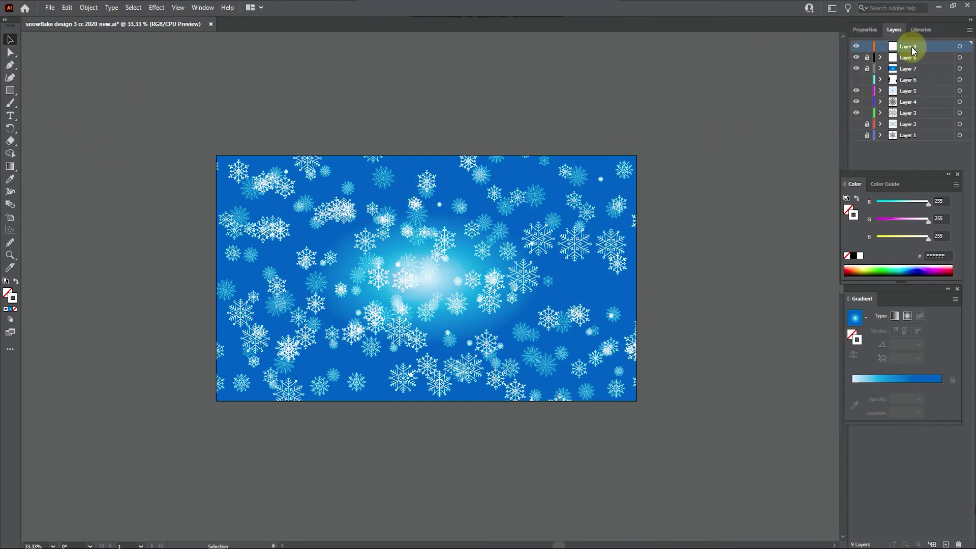
{"action": "key", "text": "m"}
{"action": "key", "text": "ctrl+minus"}
- Draw a wide middle band, nudge it up, and give it white fill with no stroke
{"action": "left_click_drag", "start_coordinate": [267, 213], "coordinate": [582, 308]}
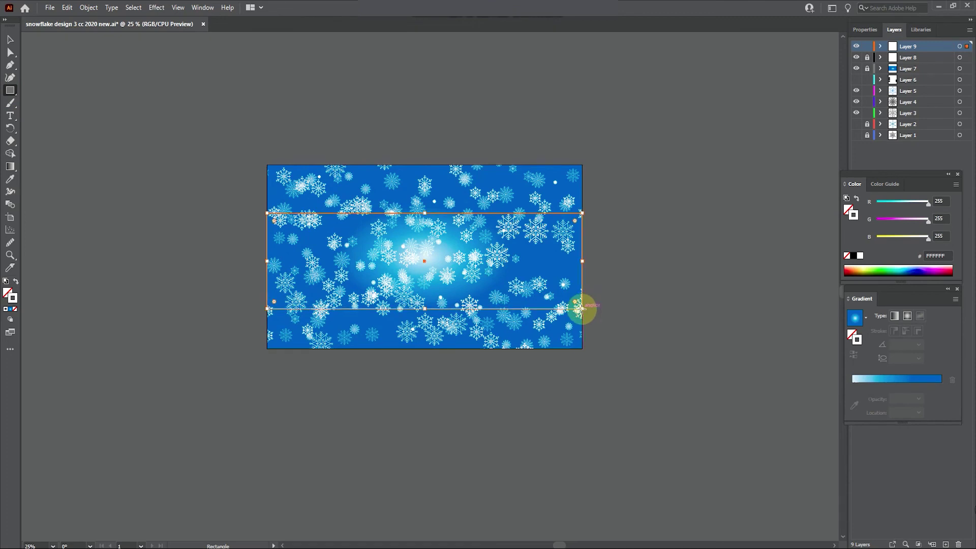
{"action": "key", "text": "Up"}
{"action": "key", "text": "Up"}
{"action": "key", "text": "Up"}
{"action": "key", "text": "Up"}
{"action": "key", "text": "Up"}
{"action": "key", "text": "Up"}
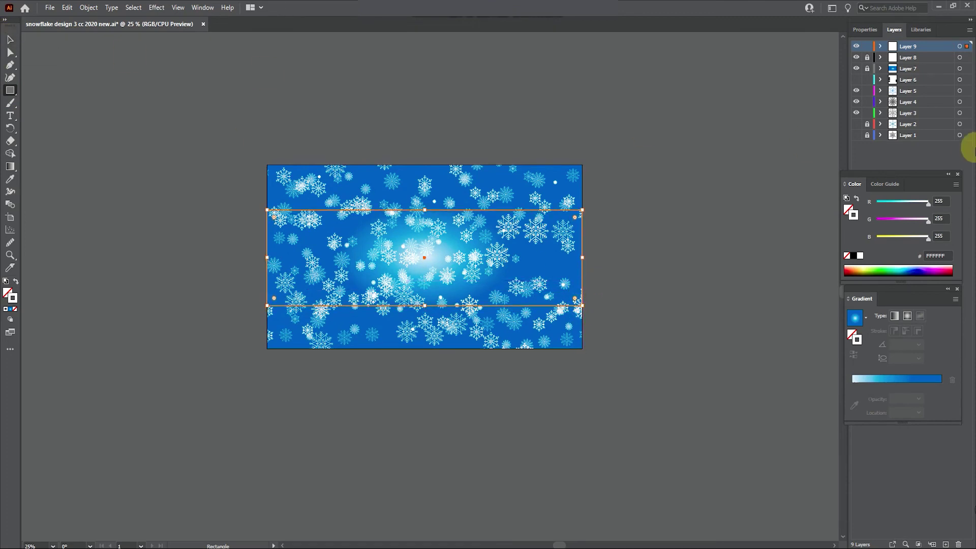
{"action": "left_click", "coordinate": [865, 29]}
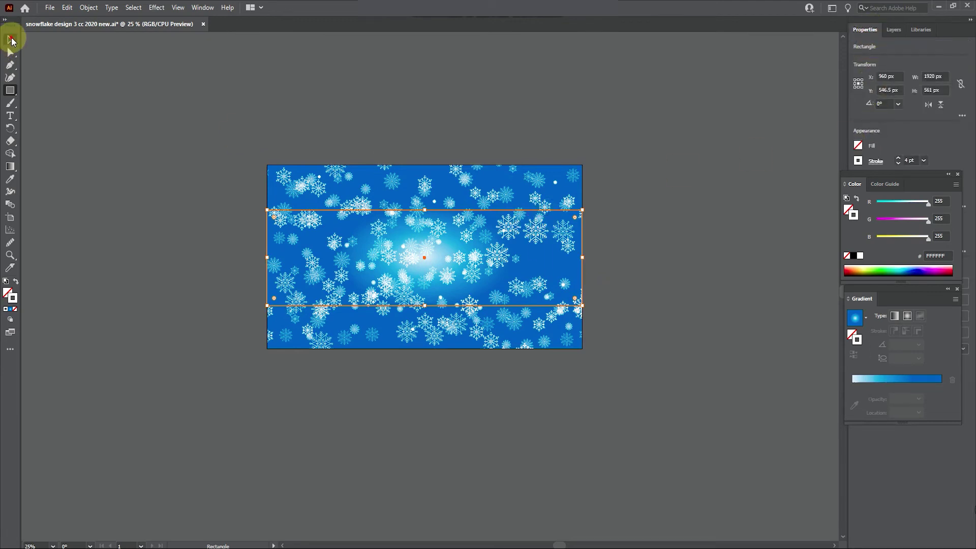
{"action": "left_click", "coordinate": [858, 146]}
{"action": "left_click", "coordinate": [761, 183]}
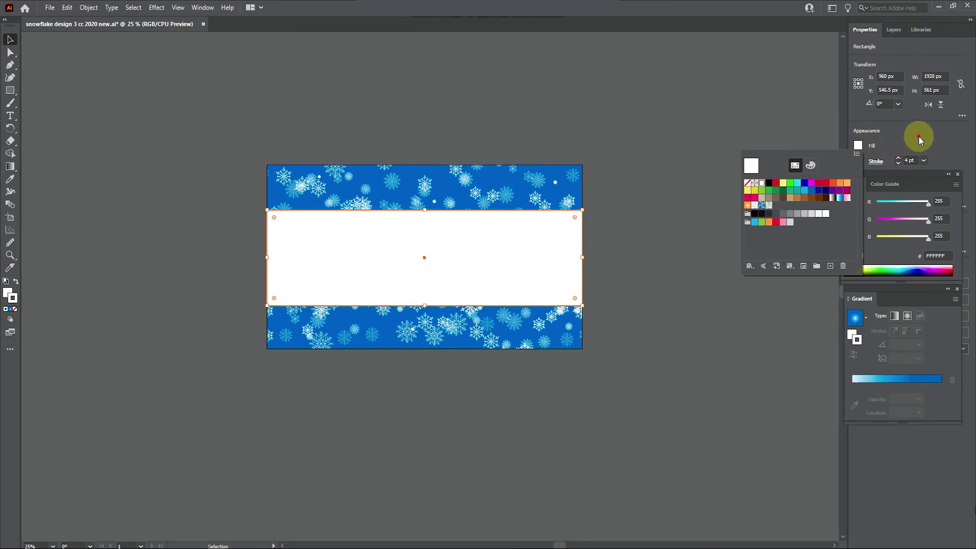
{"action": "left_click", "coordinate": [858, 161]}
{"action": "left_click", "coordinate": [747, 182]}
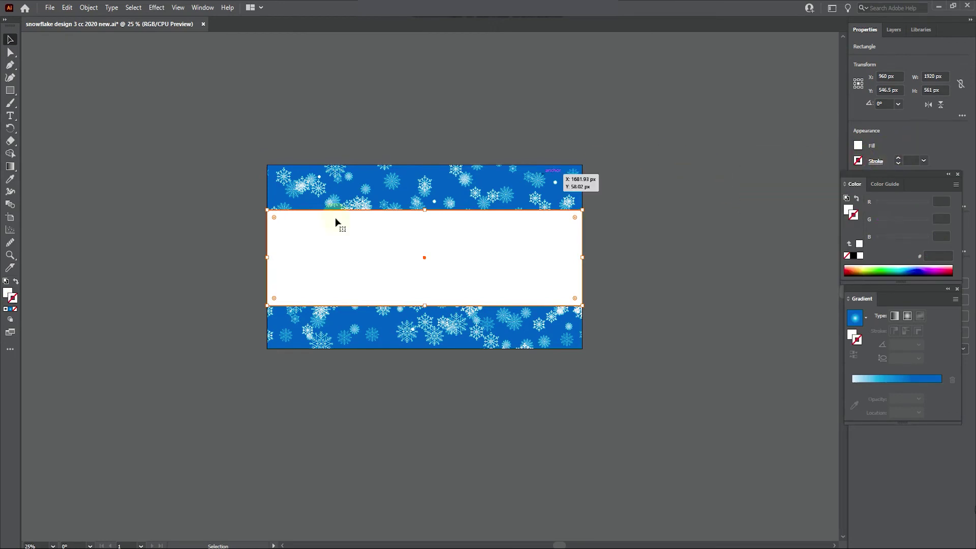
{"action": "scroll", "coordinate": [425, 244], "scroll_direction": "up", "scroll_amount": 2, "text": "alt"}
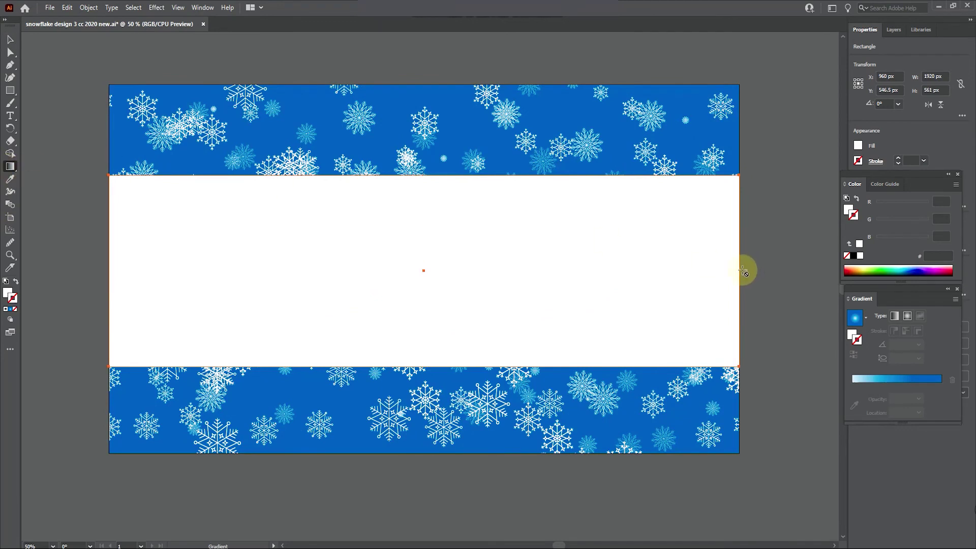
- Apply the blue gradient to the band's fill and set its stroke to None
{"action": "left_click", "coordinate": [10, 308]}
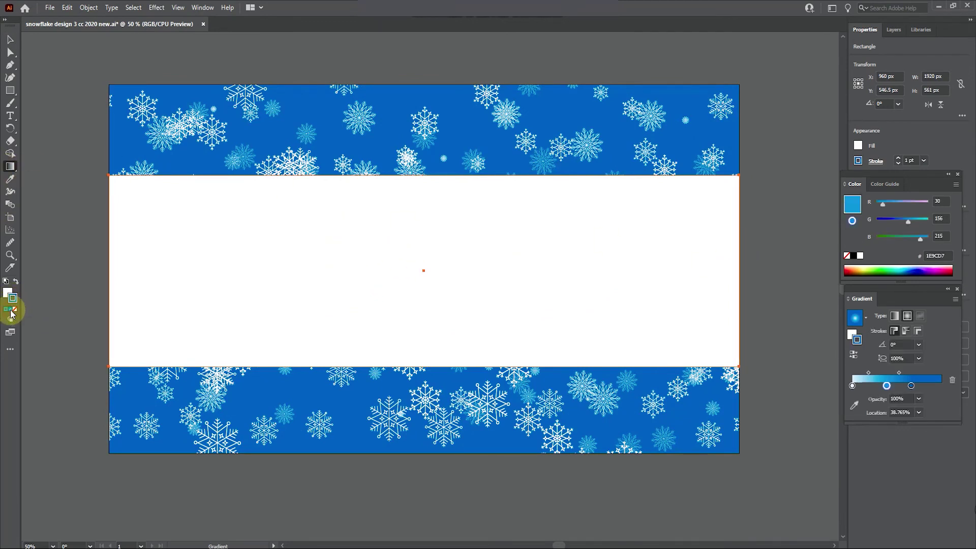
{"action": "left_click", "coordinate": [14, 283]}
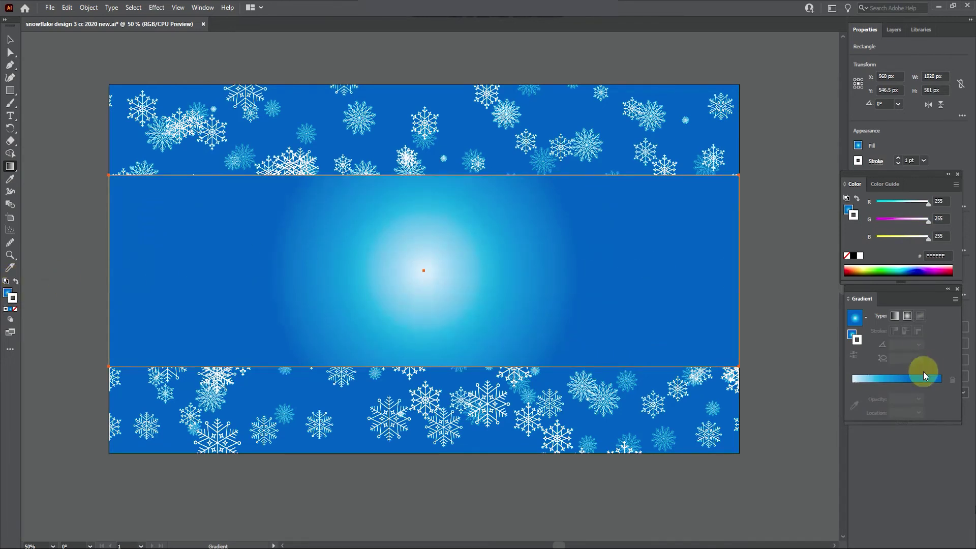
{"action": "left_click", "coordinate": [900, 379]}
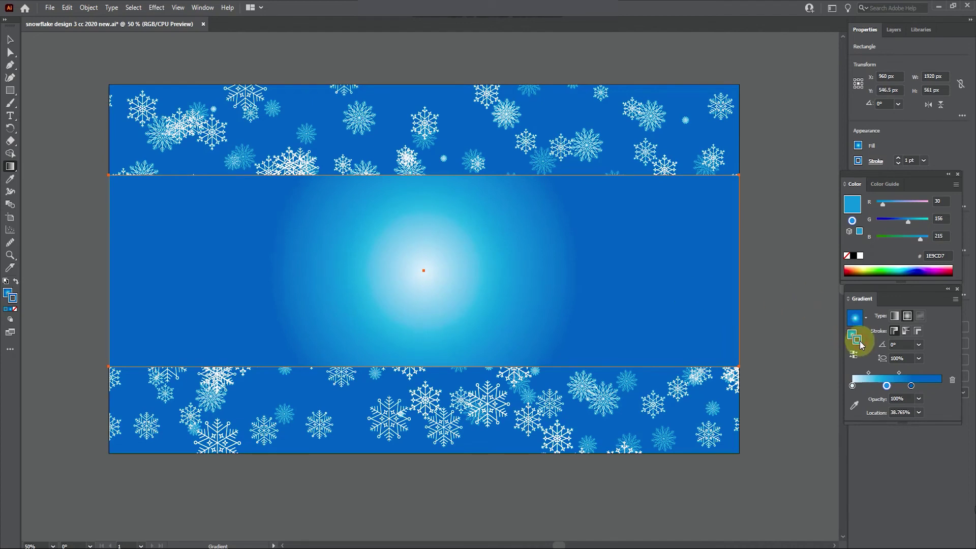
{"action": "left_click", "coordinate": [863, 161]}
{"action": "left_click", "coordinate": [747, 198]}
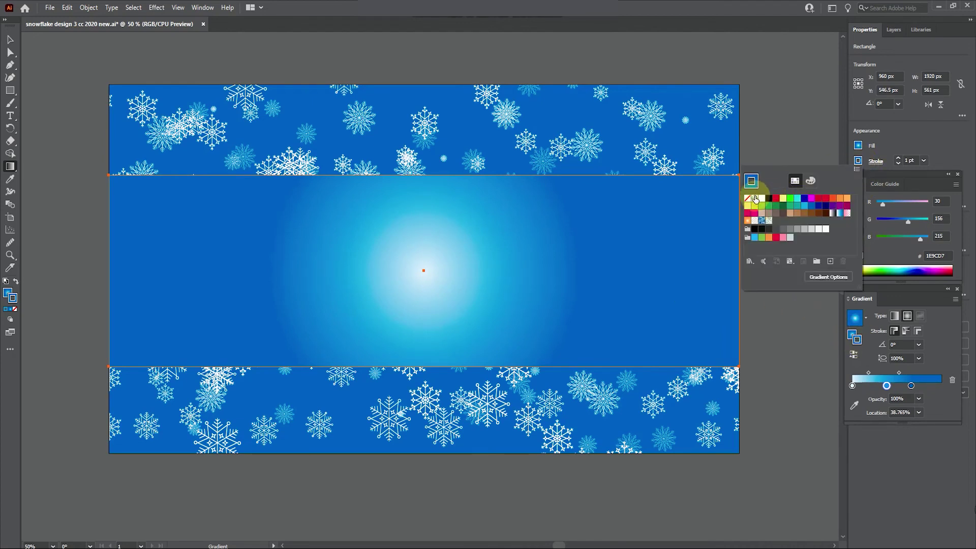
- Drag the Gradient tool's end handle to stretch the radial gradient wider
{"action": "left_click", "coordinate": [852, 334]}
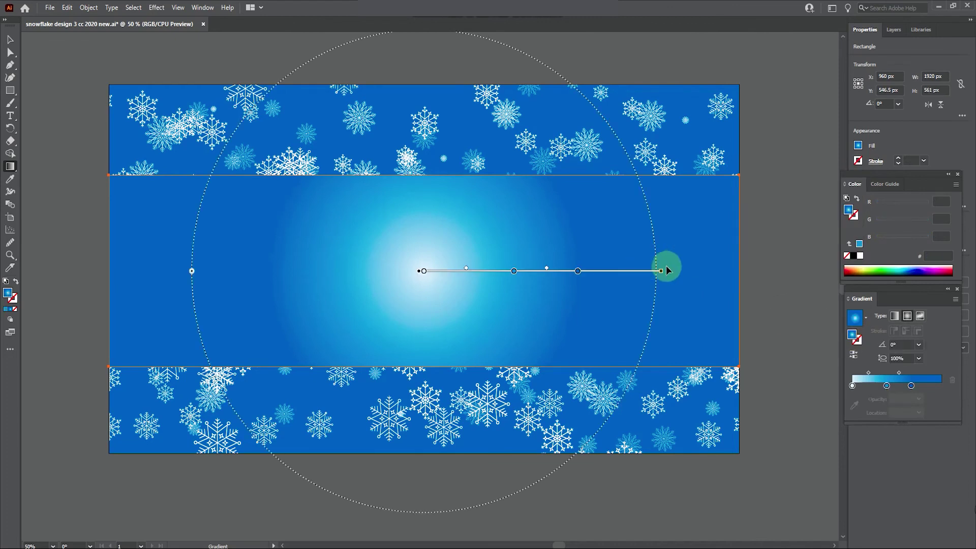
{"action": "left_click_drag", "start_coordinate": [661, 272], "coordinate": [679, 273]}
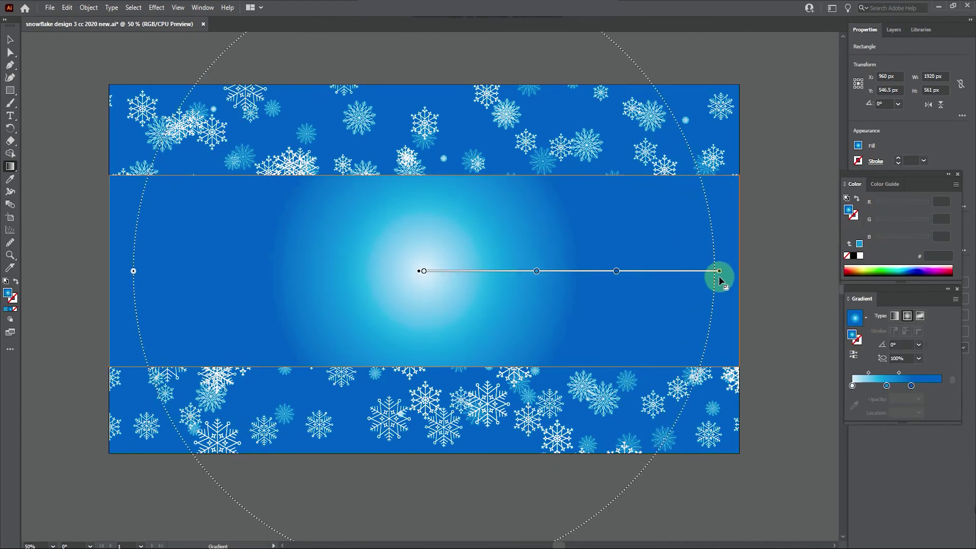
{"action": "left_click_drag", "start_coordinate": [719, 277], "coordinate": [686, 274]}
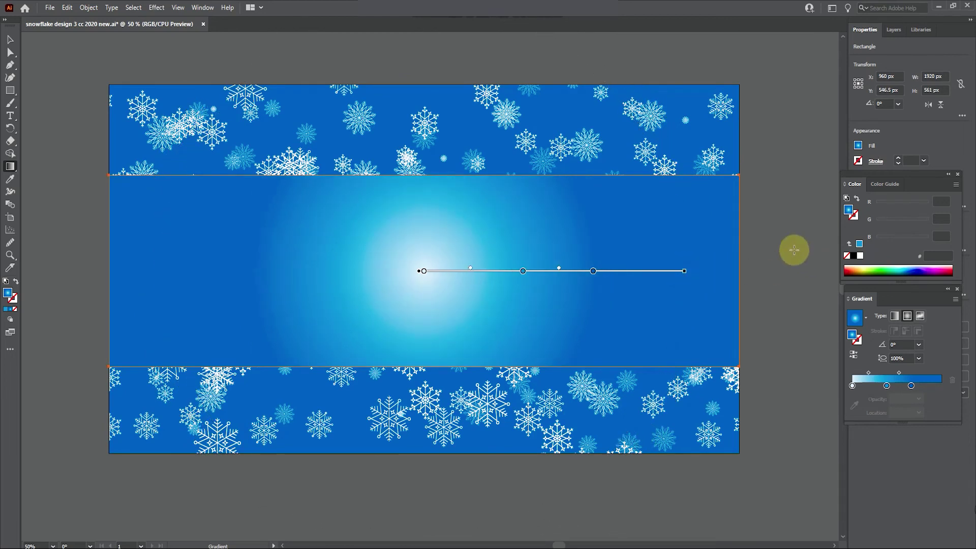
{"action": "left_click", "coordinate": [10, 39]}
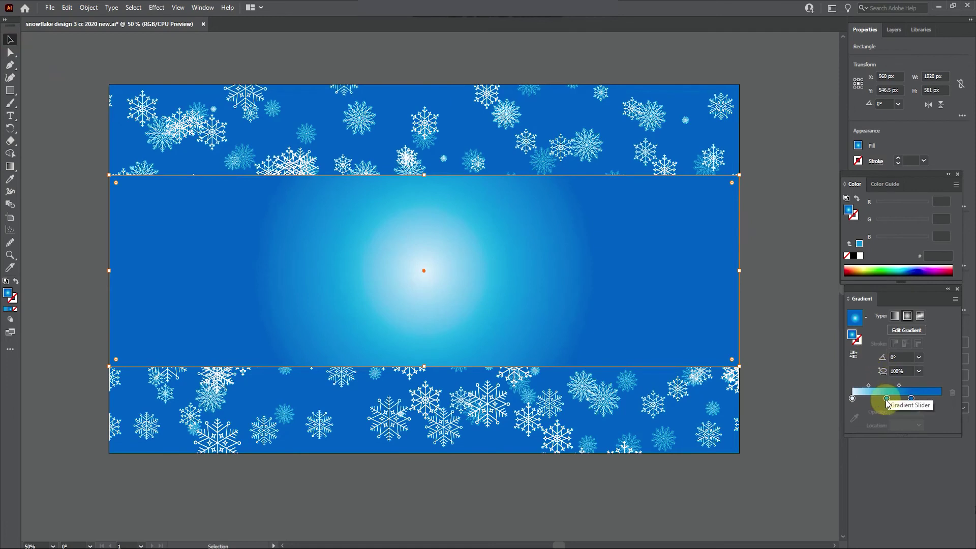
- Move the inner stop to the end, deepen the outer blue, and shift the centre toward cyan
{"action": "left_click_drag", "start_coordinate": [886, 399], "coordinate": [943, 402]}
{"action": "double_click", "coordinate": [941, 399]}
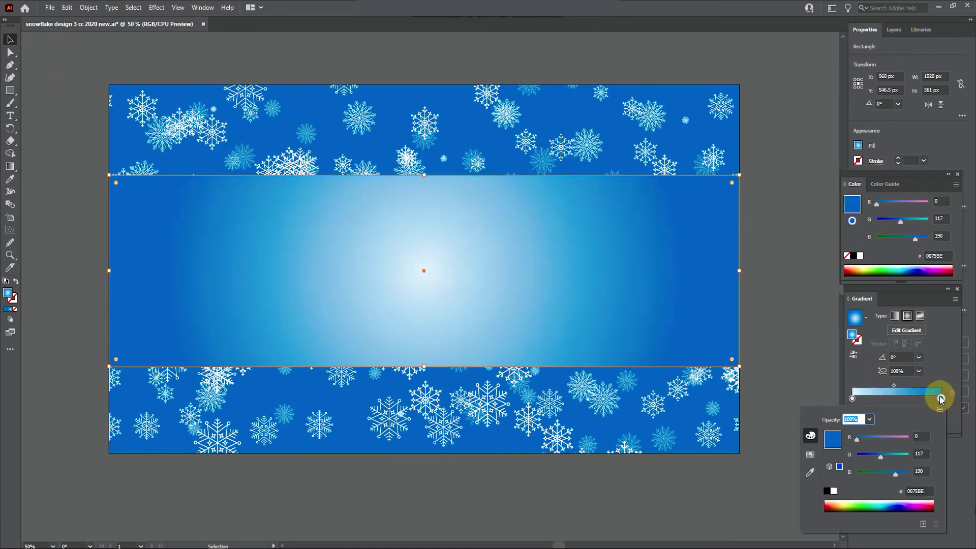
{"action": "left_click_drag", "start_coordinate": [897, 220], "coordinate": [894, 222]}
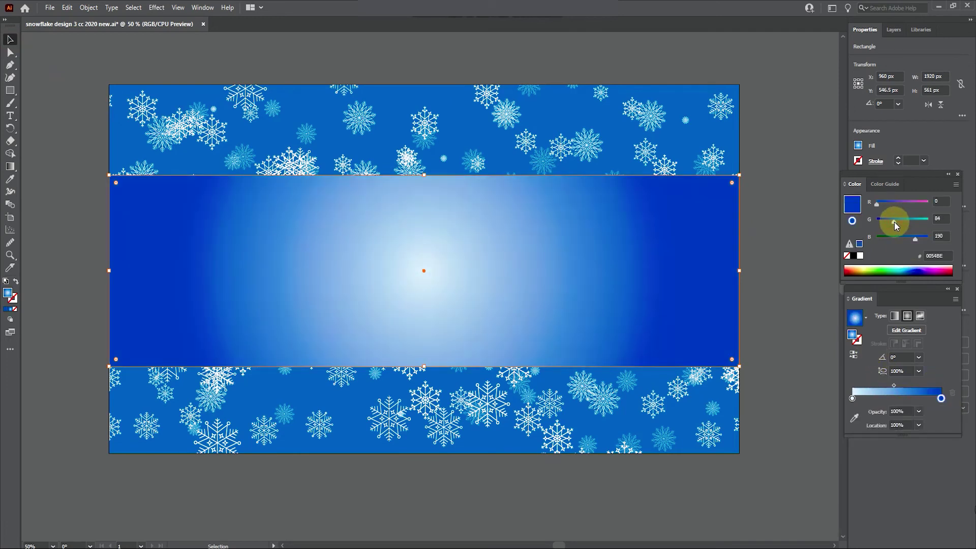
{"action": "double_click", "coordinate": [850, 399]}
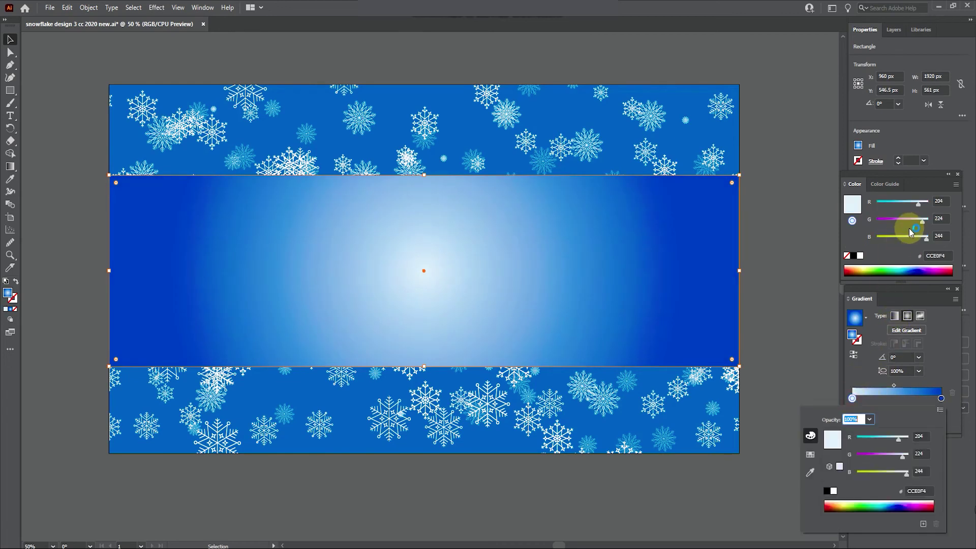
{"action": "left_click_drag", "start_coordinate": [889, 439], "coordinate": [882, 439]}
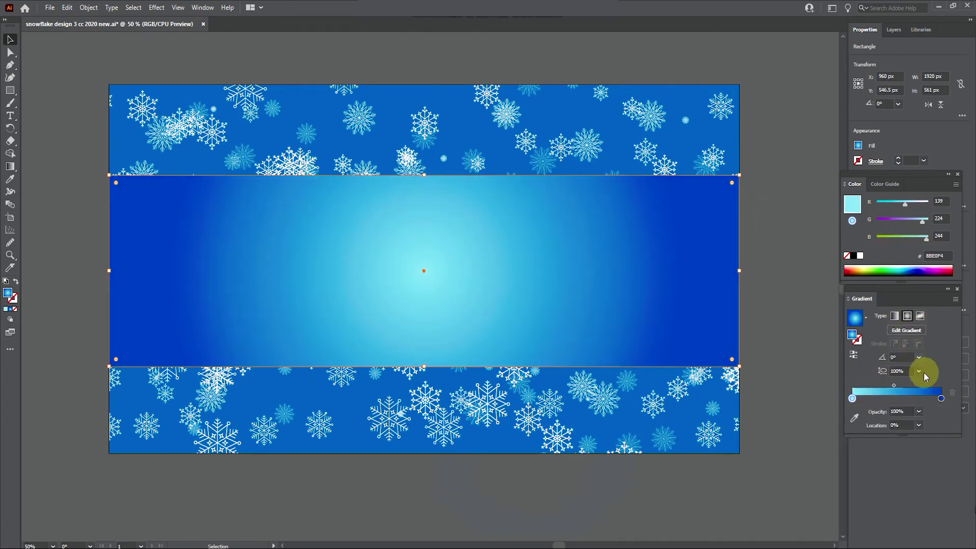
{"action": "double_click", "coordinate": [941, 398]}
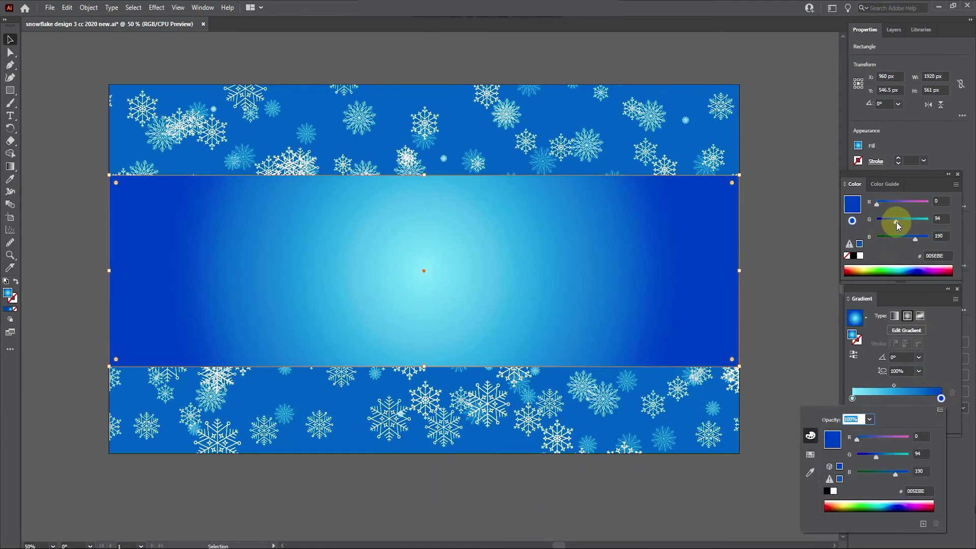
{"action": "left_click_drag", "start_coordinate": [895, 222], "coordinate": [889, 221]}
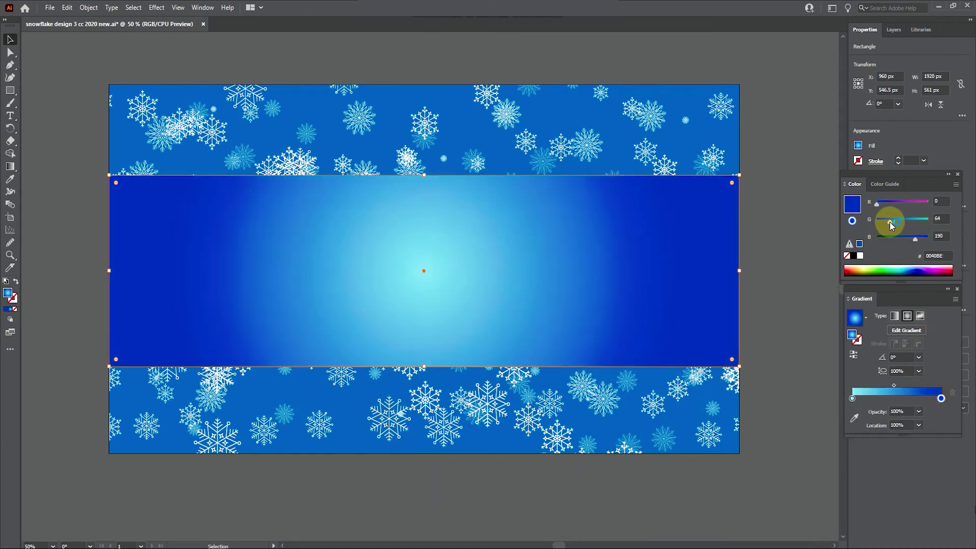
- Set the gradient centre stop to sky-blue #3FACFF, then deselect the band
{"action": "double_click", "coordinate": [851, 399]}
{"action": "left_click_drag", "start_coordinate": [884, 438], "coordinate": [877, 439]}
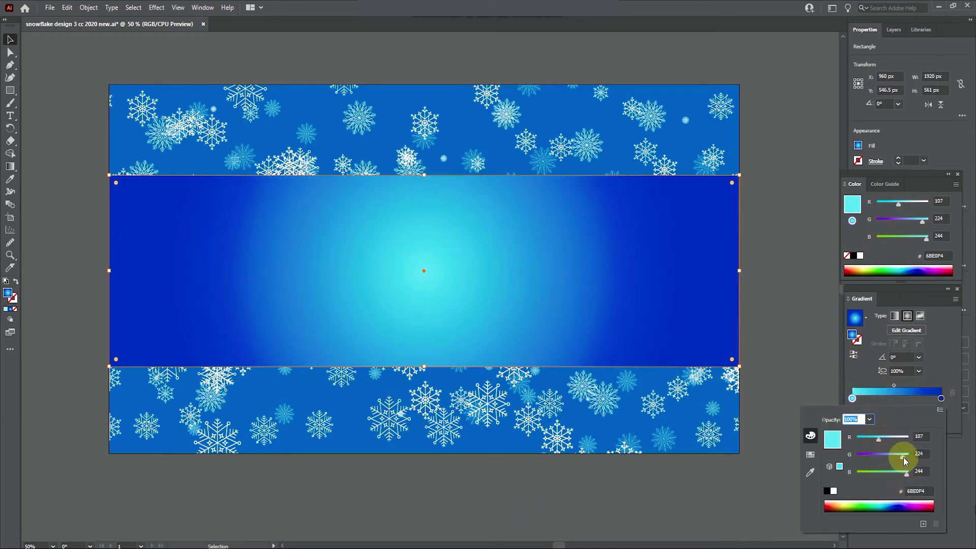
{"action": "left_click", "coordinate": [891, 504]}
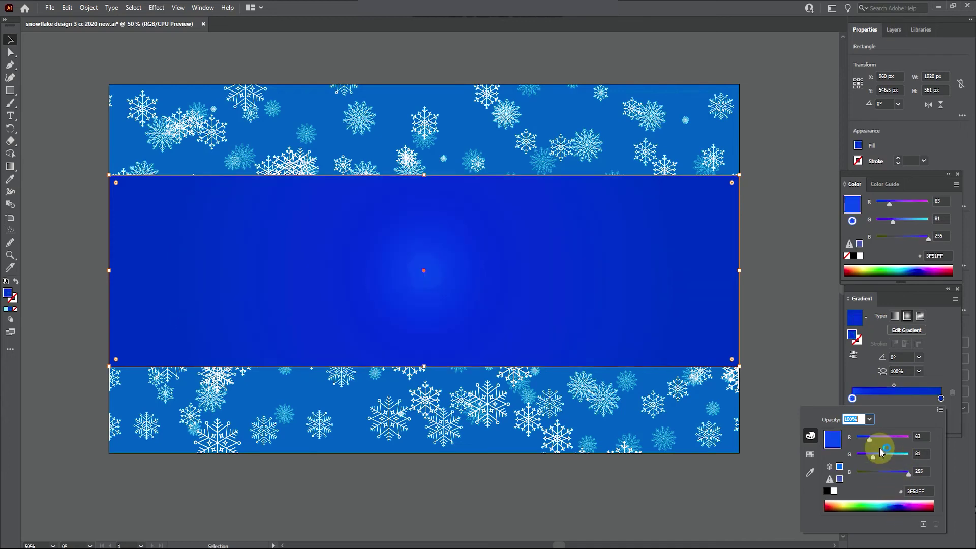
{"action": "left_click_drag", "start_coordinate": [873, 454], "coordinate": [891, 457]}
{"action": "left_click", "coordinate": [818, 281]}
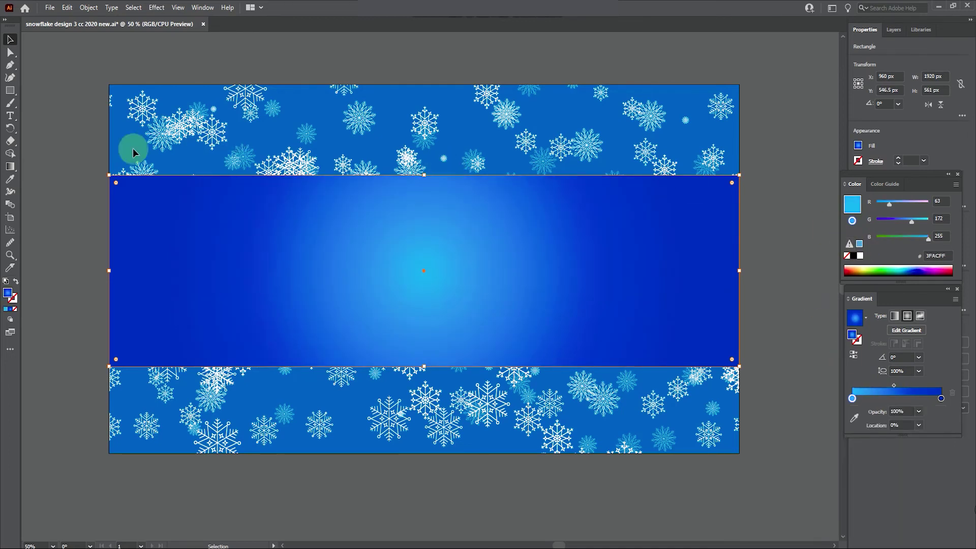
{"action": "left_click", "coordinate": [87, 146]}
- Draw a white 1920×17 px strip on the band's top edge and copy it to the bottom edge
{"action": "key", "text": "m"}
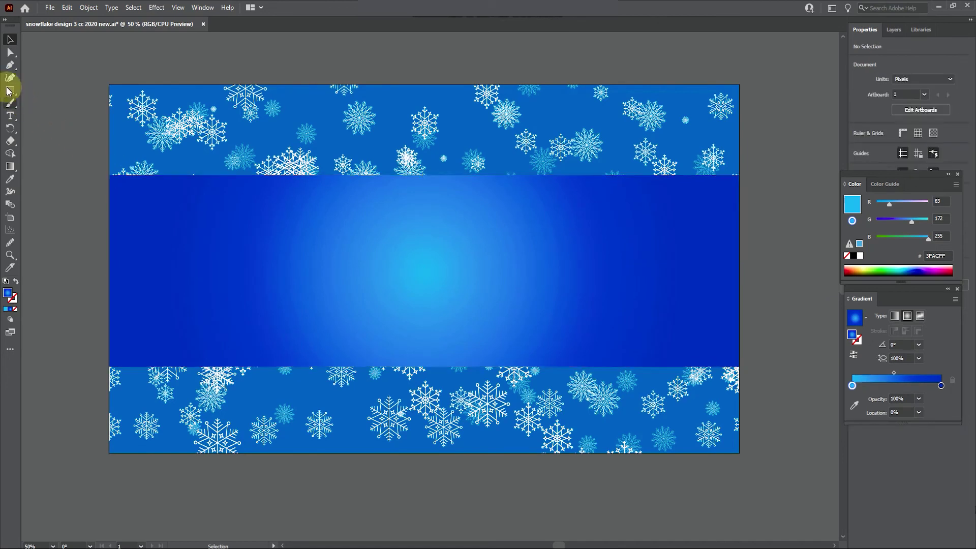
{"action": "left_click_drag", "start_coordinate": [108, 137], "coordinate": [739, 143]}
{"action": "left_click", "coordinate": [11, 39]}
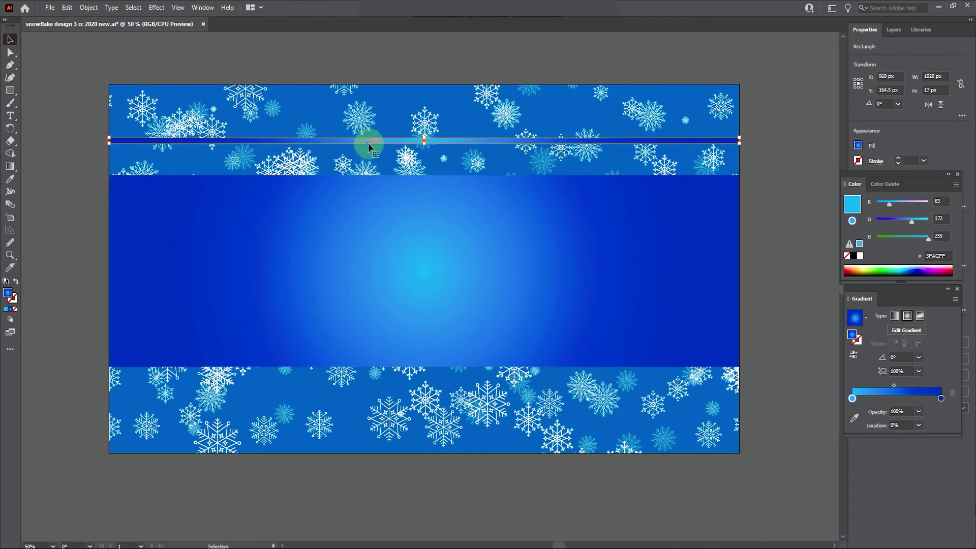
{"action": "left_click_drag", "start_coordinate": [369, 143], "coordinate": [367, 173]}
{"action": "left_click", "coordinate": [859, 145]}
{"action": "left_click", "coordinate": [760, 190]}
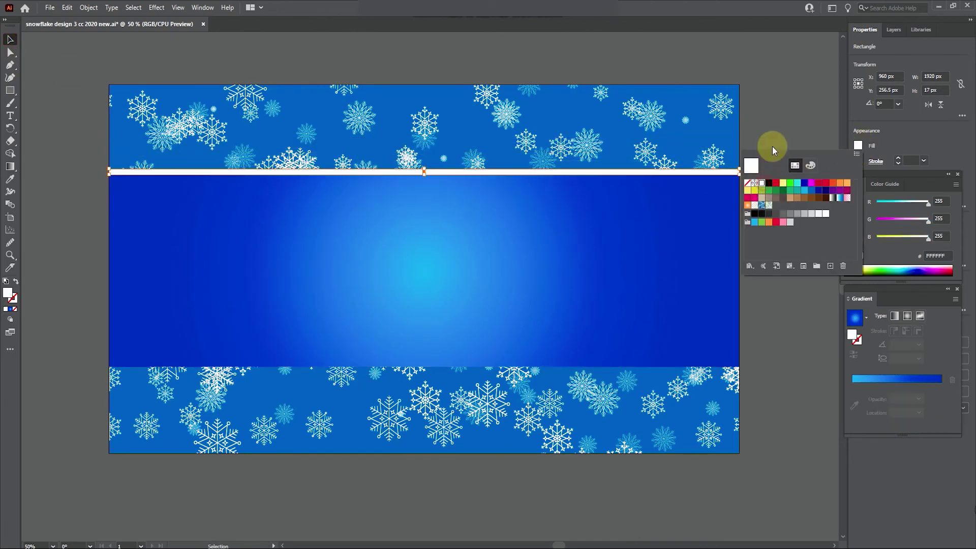
{"action": "left_click", "coordinate": [750, 178]}
{"action": "left_click_drag", "start_coordinate": [571, 174], "coordinate": [581, 370]}
{"action": "left_click", "coordinate": [810, 254]}
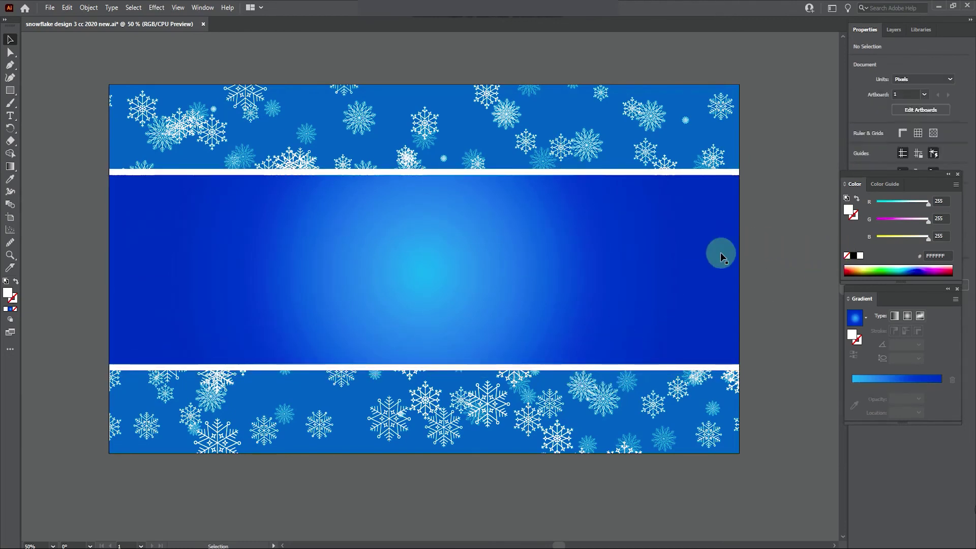
- Move the snowflake layers (Layers 3–5) to the top of the layer stack
{"action": "left_click", "coordinate": [889, 30]}
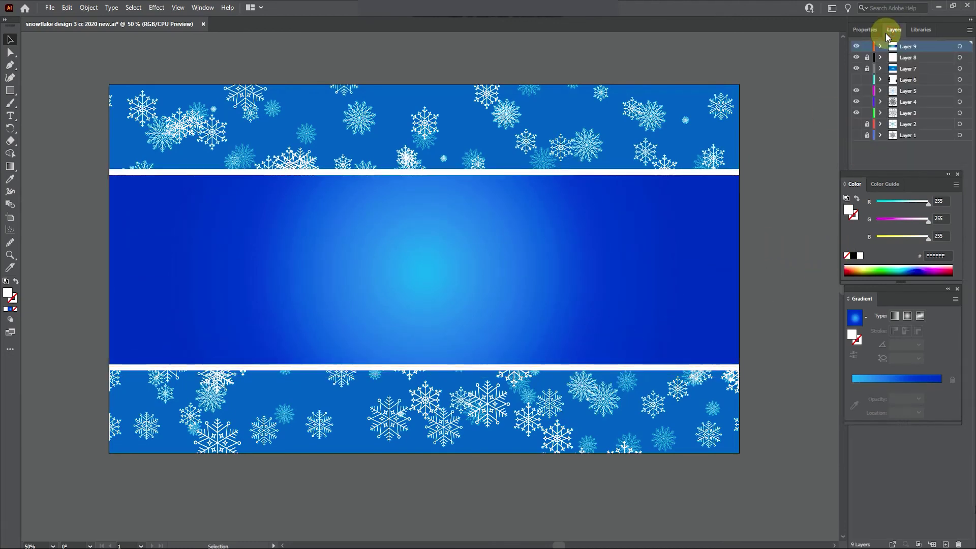
{"action": "left_click", "coordinate": [893, 114]}
{"action": "left_click", "coordinate": [894, 91], "text": "shift"}
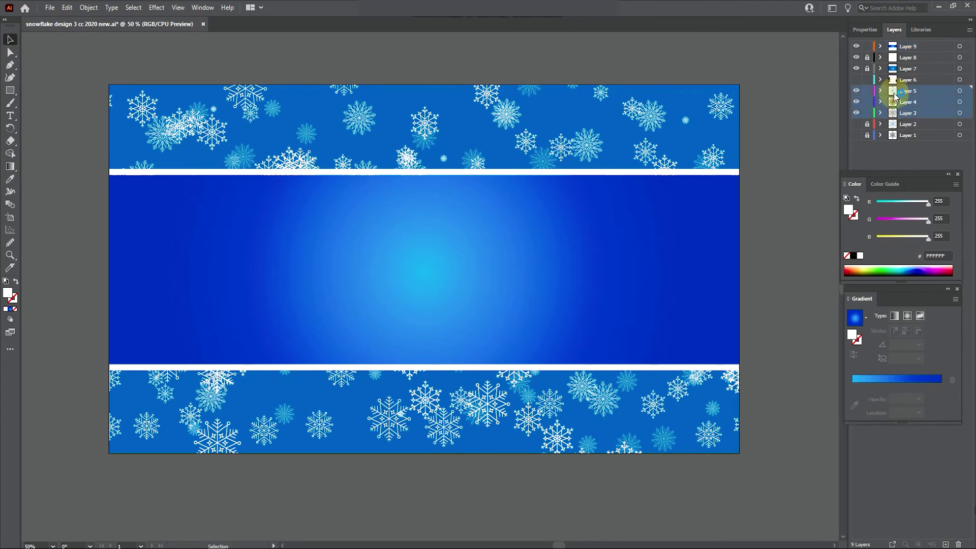
{"action": "left_click_drag", "start_coordinate": [895, 96], "coordinate": [895, 46]}
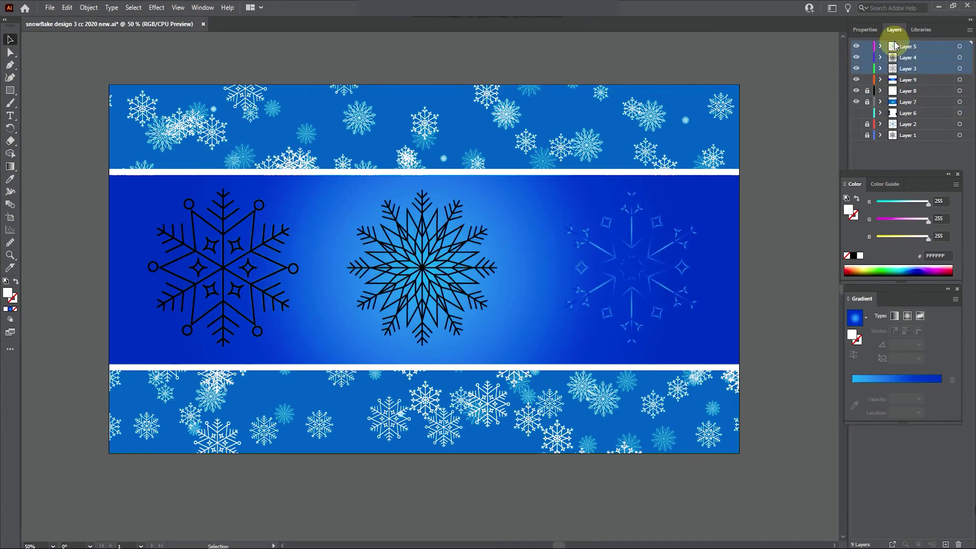
{"action": "left_click", "coordinate": [856, 48]}
{"action": "left_click", "coordinate": [857, 47]}
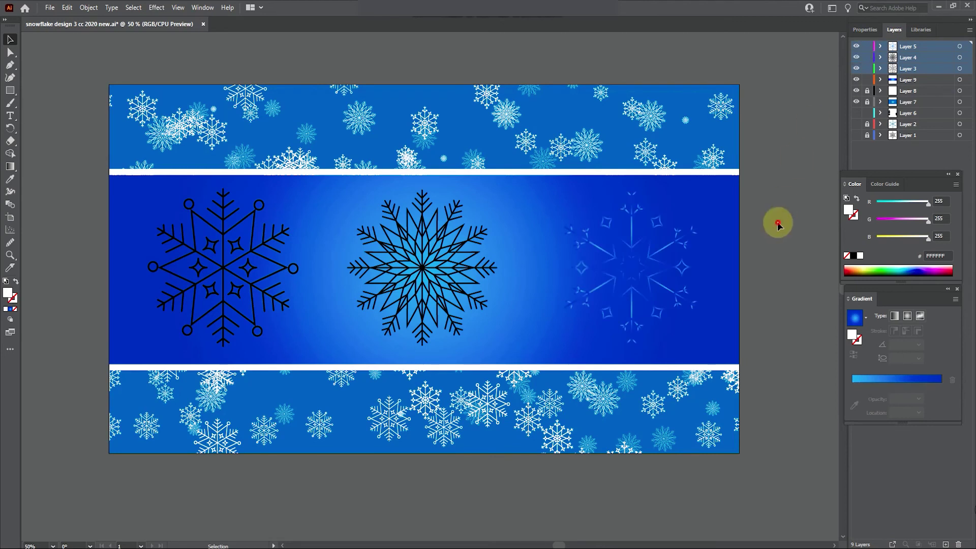
- Select the right snowflake, check its stroke colour swatches, then clear the selection
{"action": "left_click", "coordinate": [675, 243]}
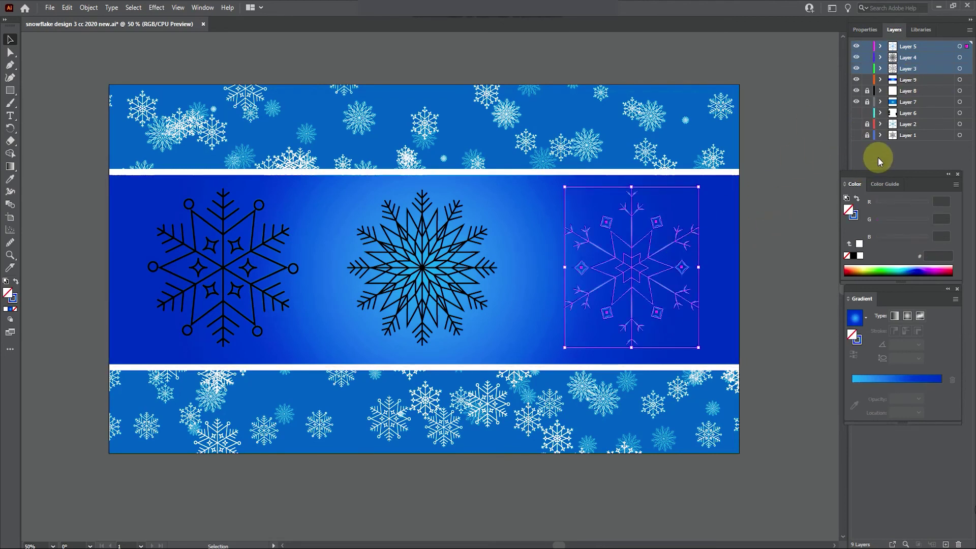
{"action": "left_click", "coordinate": [869, 32]}
{"action": "left_click", "coordinate": [858, 161]}
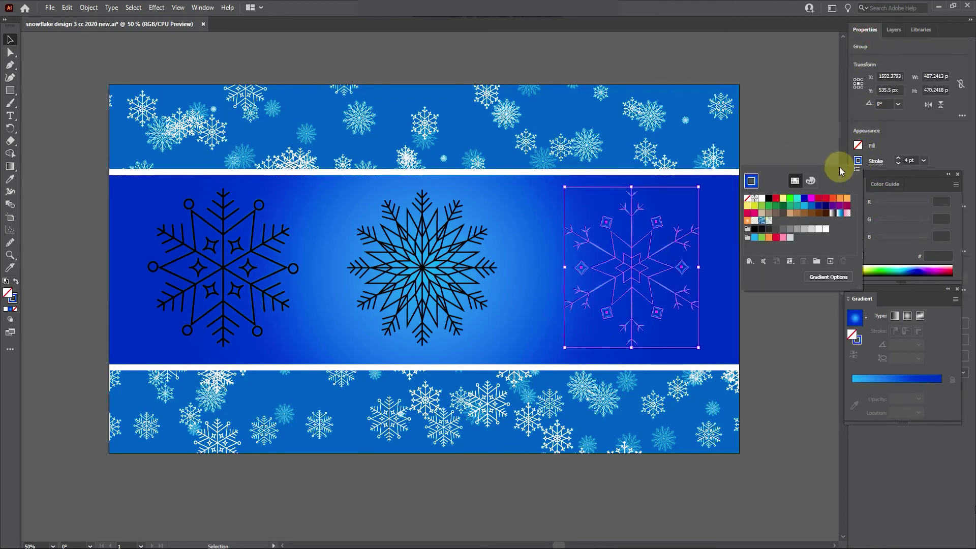
{"action": "left_click", "coordinate": [770, 111]}
{"action": "left_click", "coordinate": [767, 141]}
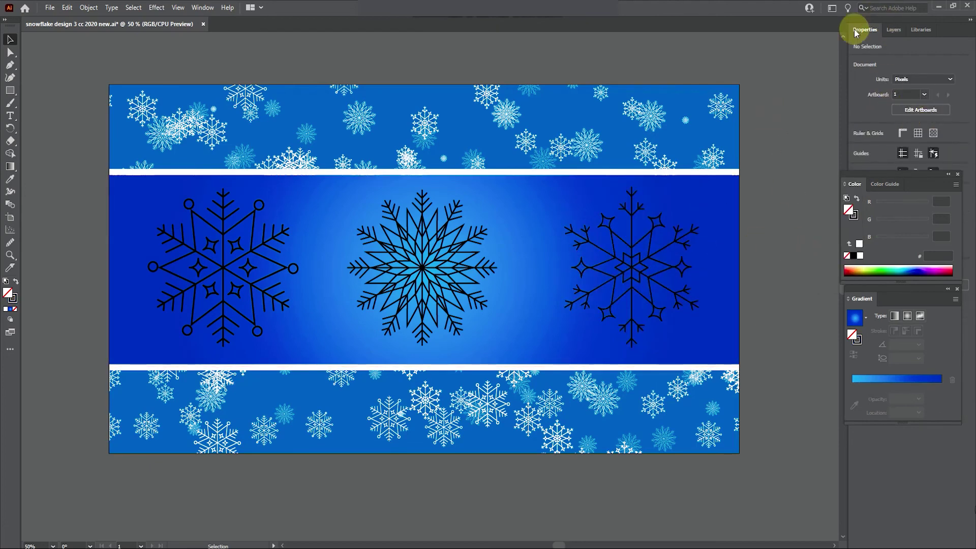
- Dock the floating Color panel on the right and reselect the right snowflake group
{"action": "left_click_drag", "start_coordinate": [885, 175], "coordinate": [891, 443]}
{"action": "left_click", "coordinate": [889, 30]}
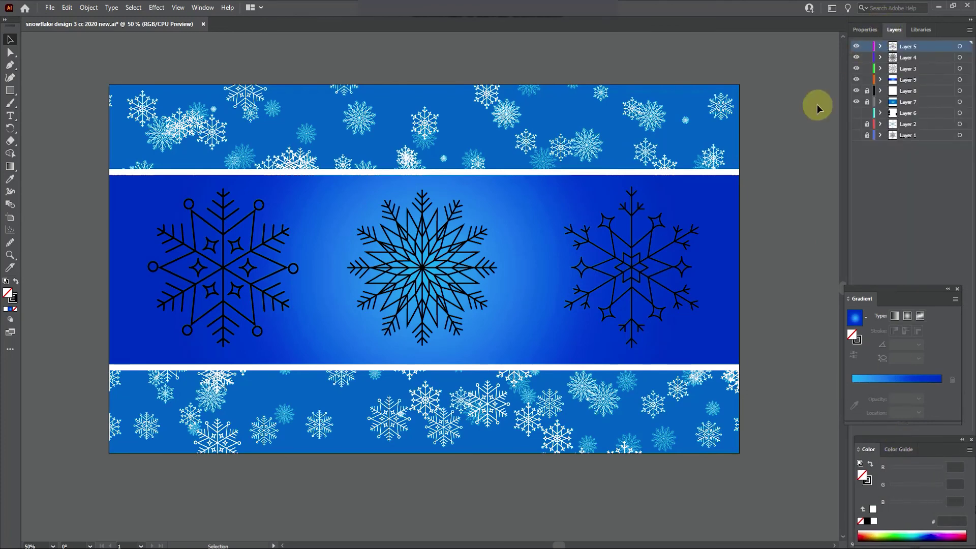
{"action": "left_click", "coordinate": [654, 225]}
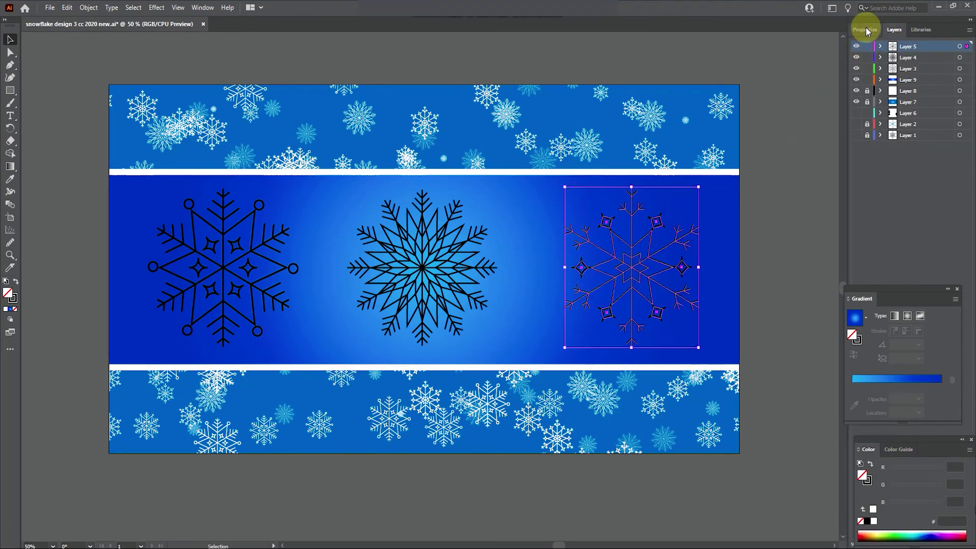
{"action": "left_click", "coordinate": [865, 30]}
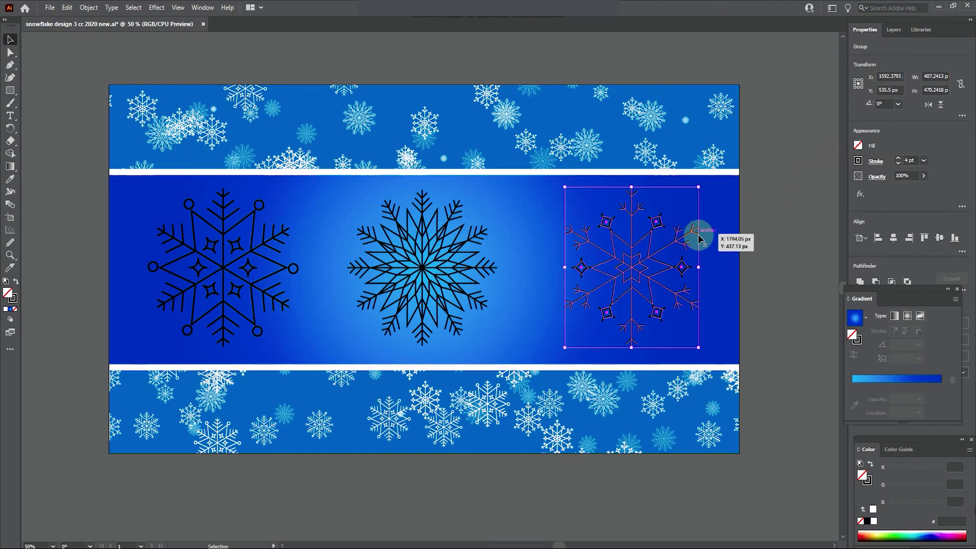
{"action": "scroll", "coordinate": [697, 233], "scroll_direction": "up", "scroll_amount": 1}
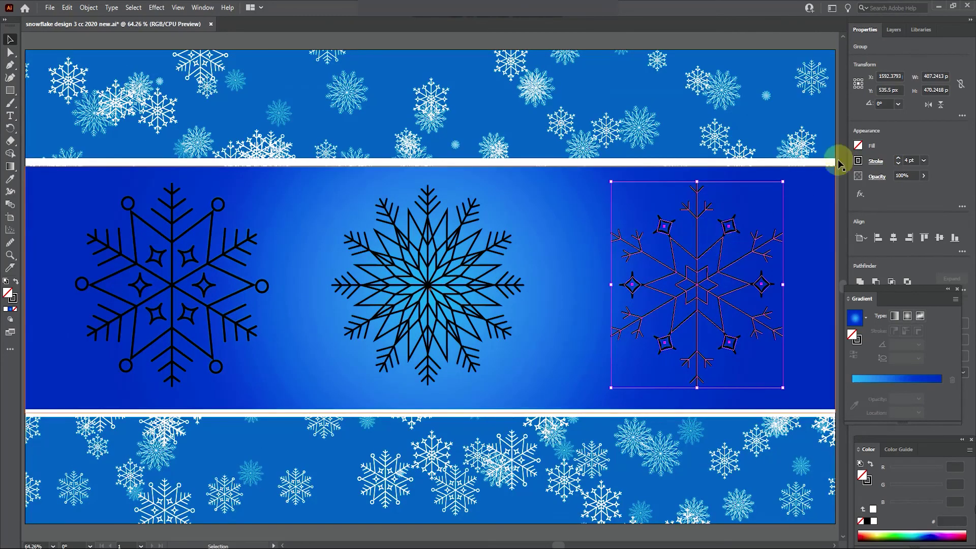
- Paste a copy of the right snowflake in front with a white 16 pt stroke
{"action": "key", "text": "ctrl+c"}
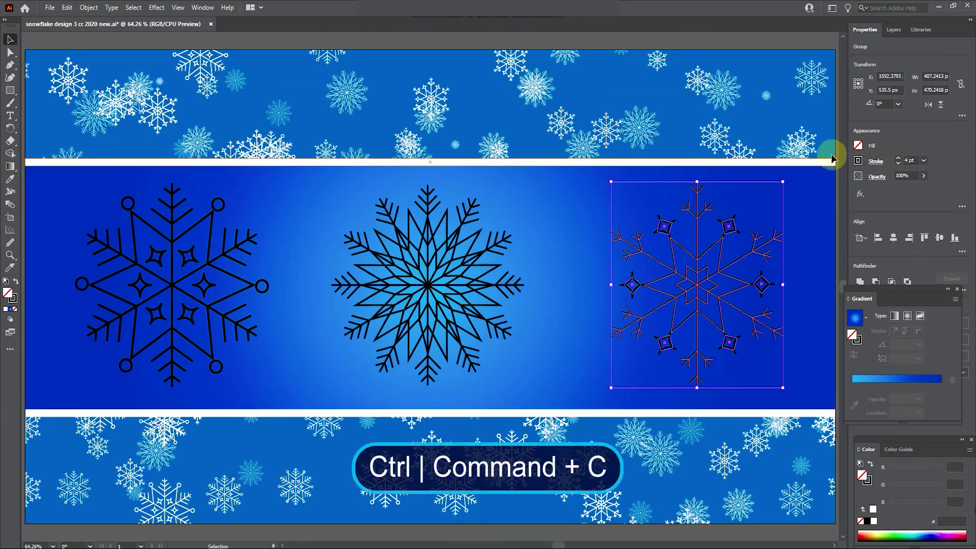
{"action": "key", "text": "ctrl+f"}
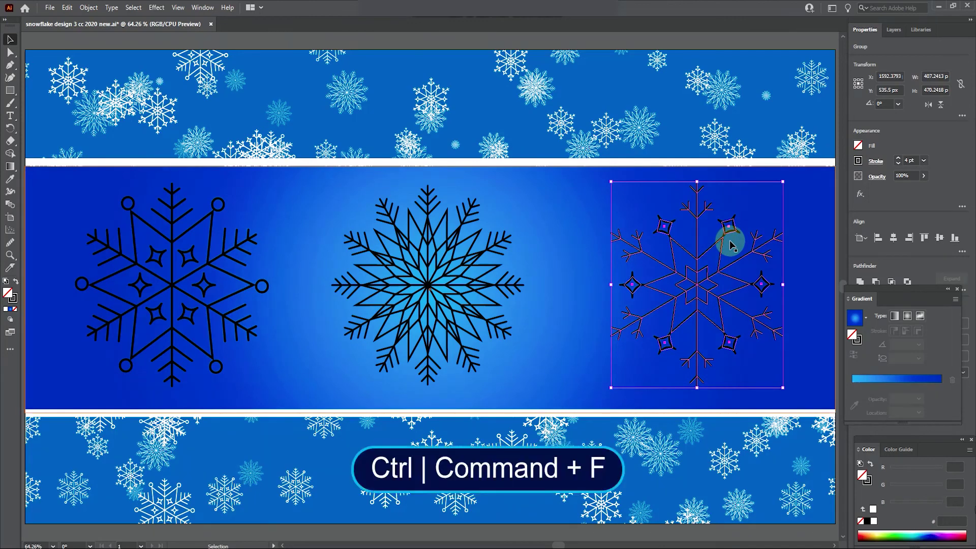
{"action": "key", "text": "a"}
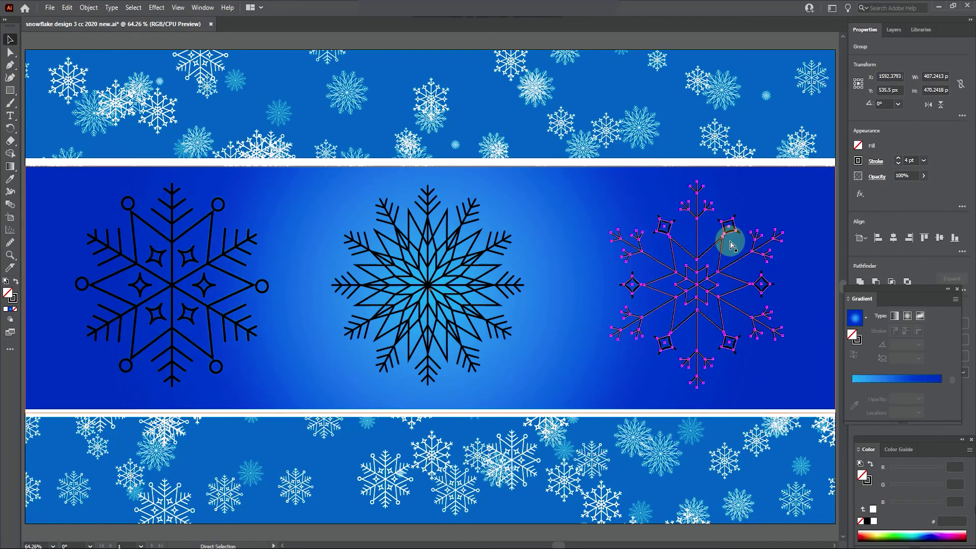
{"action": "key", "text": "v"}
{"action": "left_click", "coordinate": [858, 160]}
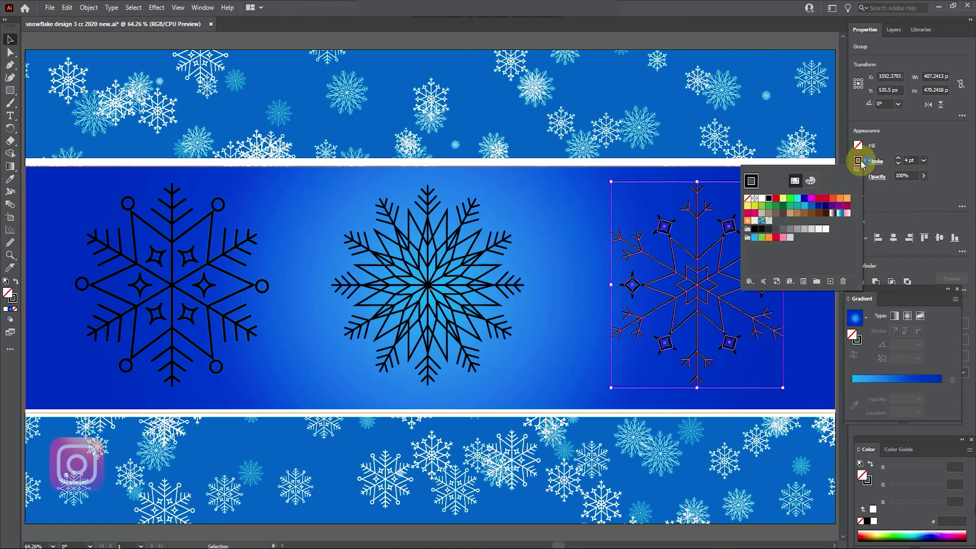
{"action": "left_click", "coordinate": [762, 198]}
{"action": "left_click", "coordinate": [923, 160]}
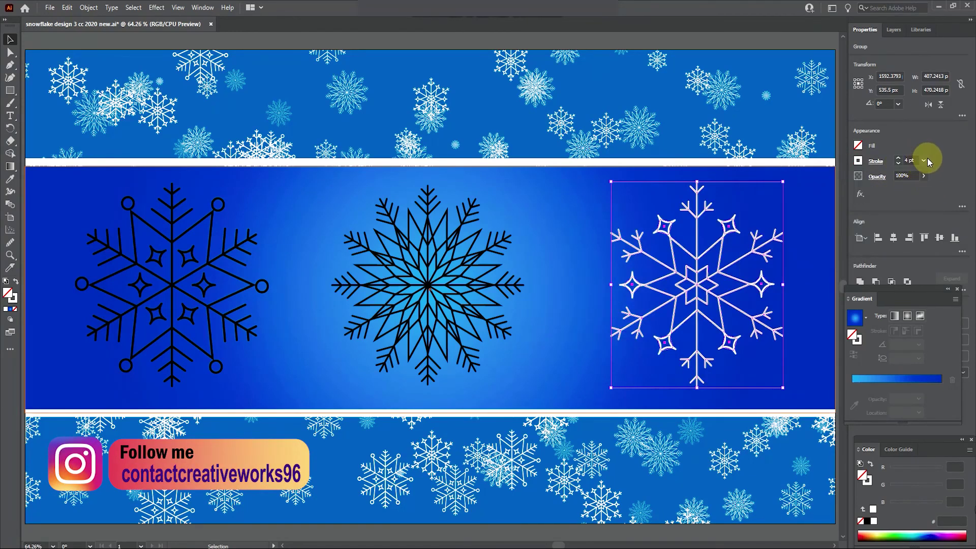
{"action": "left_click", "coordinate": [923, 160]}
{"action": "left_click", "coordinate": [937, 345]}
- Send the thick white copy backward behind the black right snowflake
{"action": "left_click", "coordinate": [814, 195]}
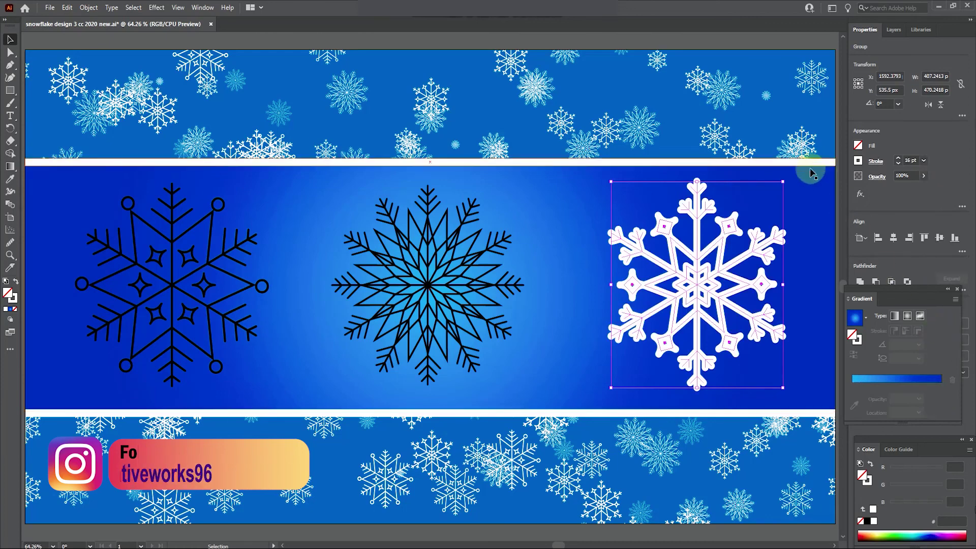
{"action": "left_click", "coordinate": [762, 248]}
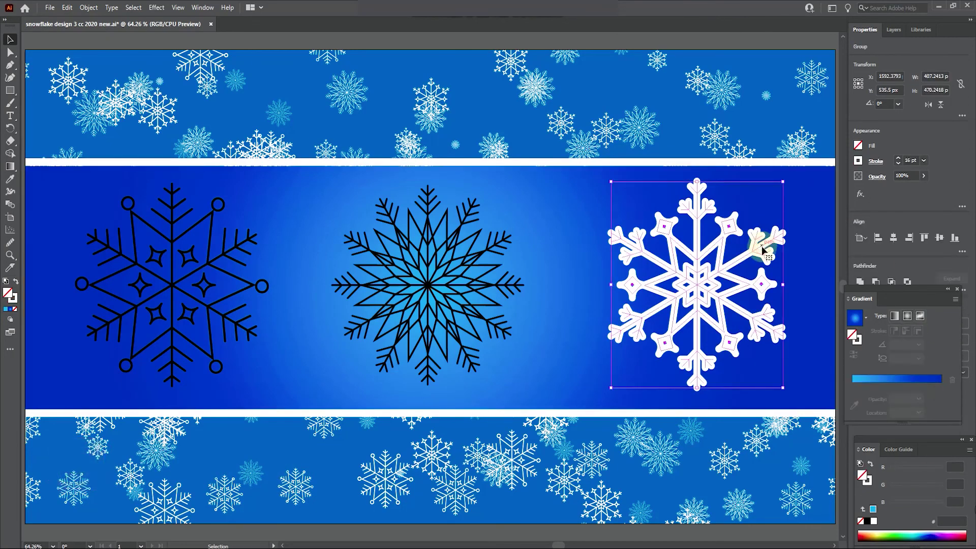
{"action": "right_click", "coordinate": [636, 244]}
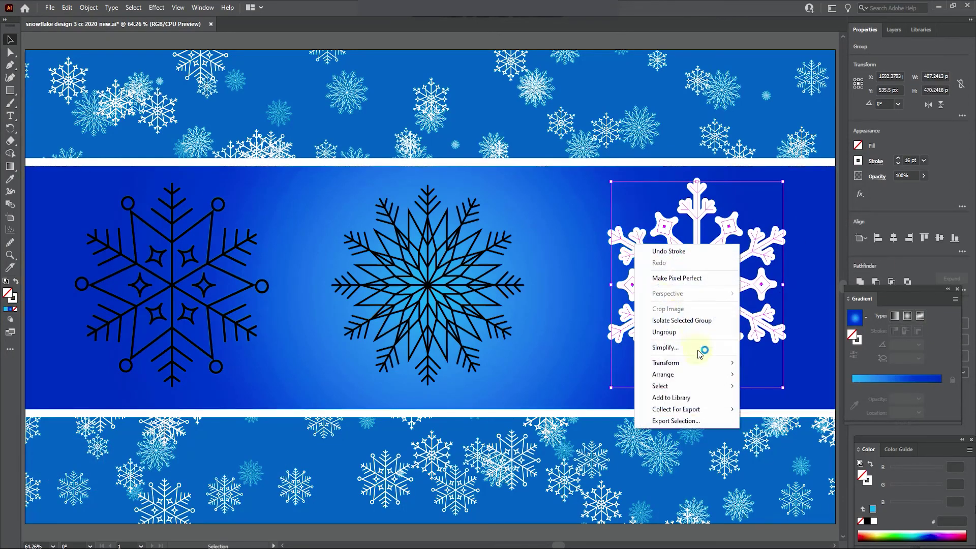
{"action": "mouse_move", "coordinate": [714, 379]}
{"action": "left_click", "coordinate": [773, 397]}
- Paste a copy of the middle snowflake in front with a white 16 pt stroke
{"action": "left_click", "coordinate": [427, 226]}
{"action": "key", "text": "ctrl+c"}
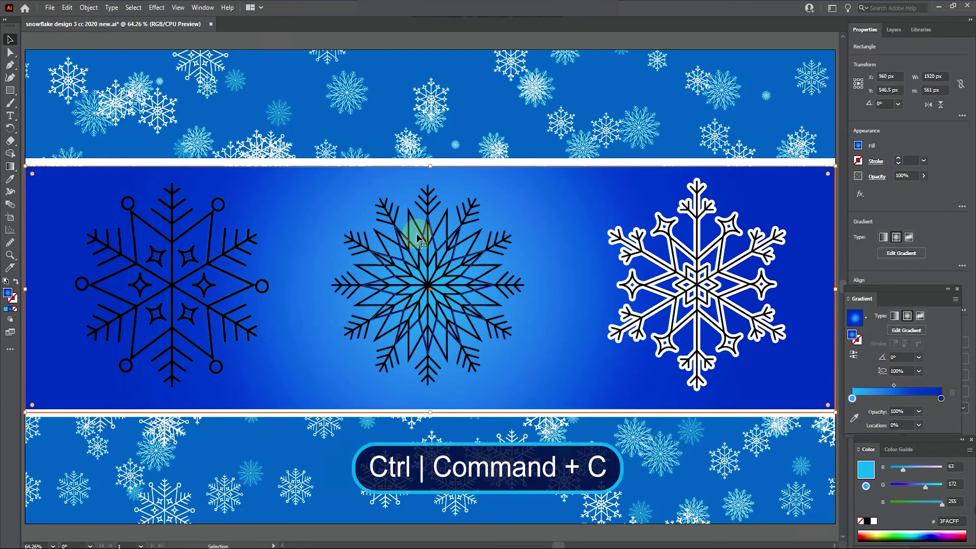
{"action": "left_click", "coordinate": [428, 227]}
{"action": "key", "text": "ctrl+f"}
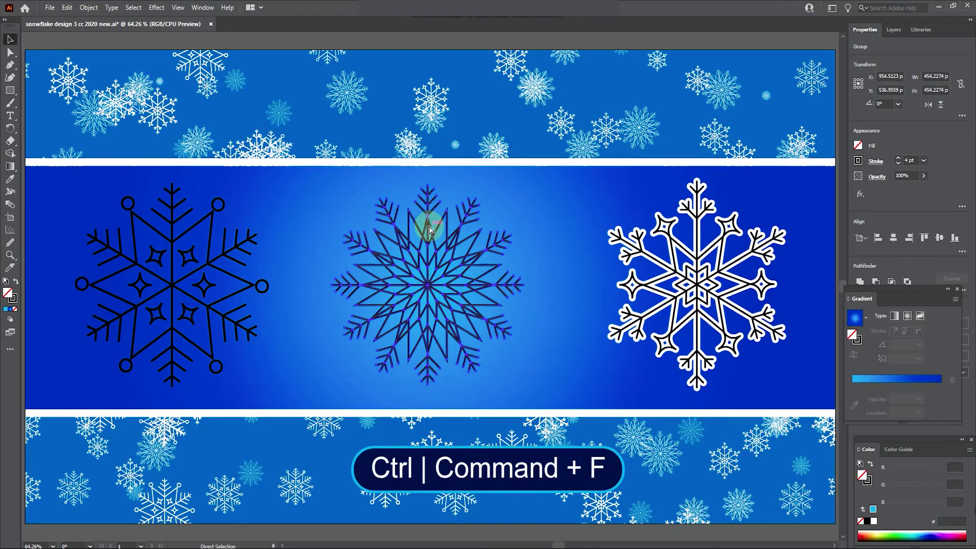
{"action": "left_click", "coordinate": [857, 161]}
{"action": "left_click", "coordinate": [758, 197]}
{"action": "left_click", "coordinate": [924, 161]}
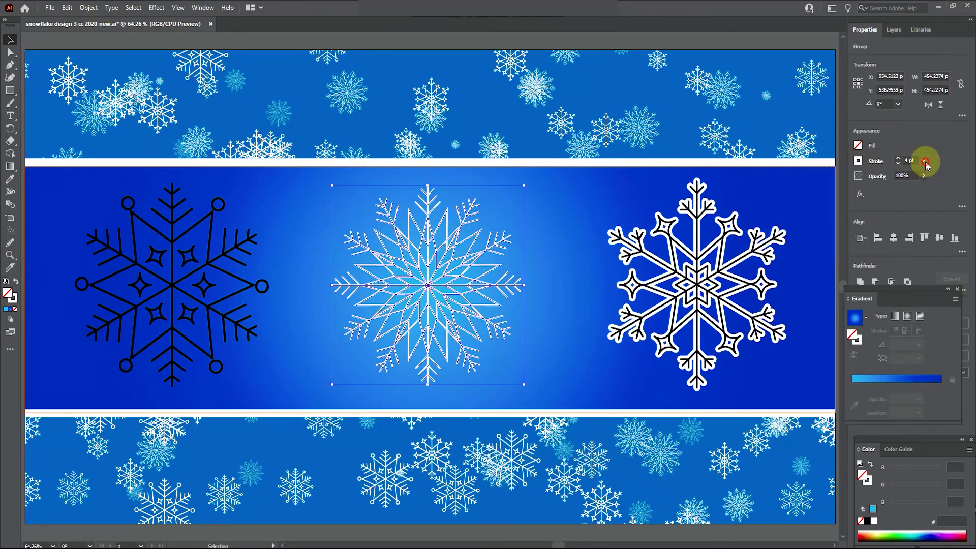
{"action": "left_click", "coordinate": [924, 162]}
{"action": "left_click", "coordinate": [936, 320]}
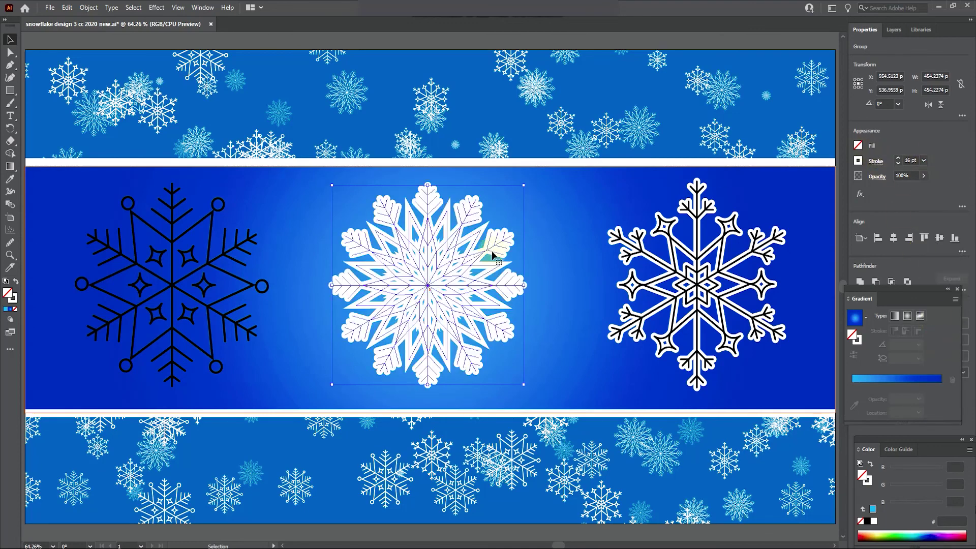
- Send the white copy behind the middle snowflake, then copy the left snowflake
{"action": "right_click", "coordinate": [467, 272]}
{"action": "mouse_move", "coordinate": [515, 399]}
{"action": "left_click", "coordinate": [595, 425]}
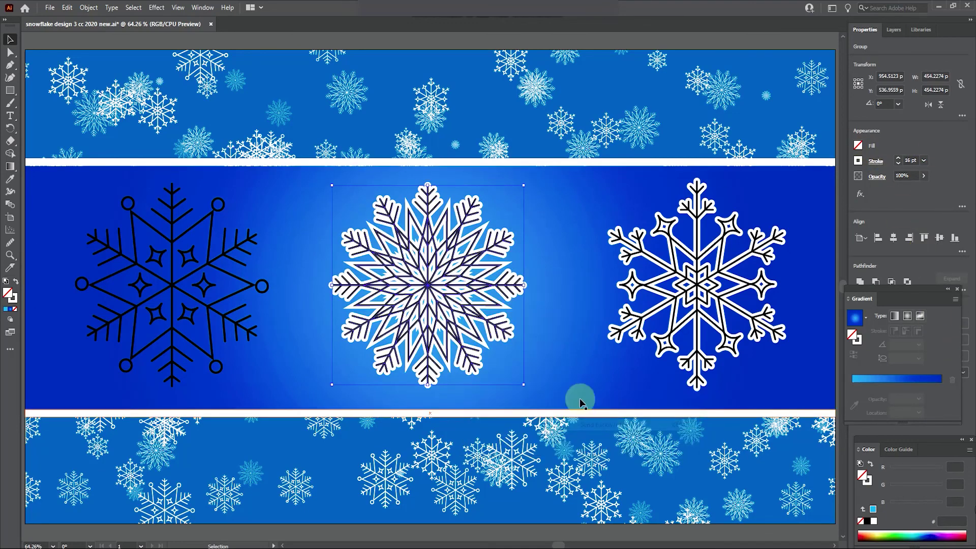
{"action": "left_click", "coordinate": [209, 243]}
{"action": "key", "text": "ctrl+c"}
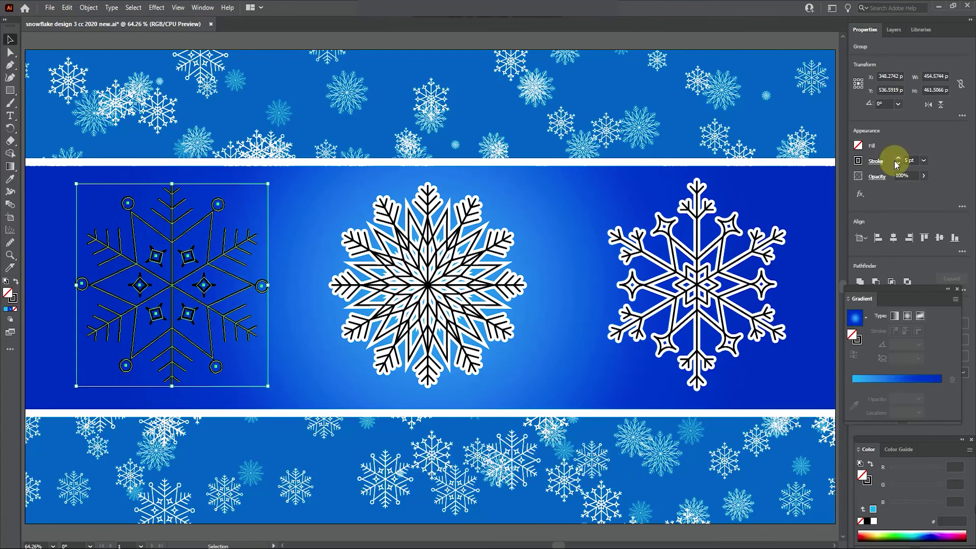
- Paste the left snowflake copy in front and give it a white 16 pt stroke
{"action": "key", "text": "ctrl+f"}
{"action": "left_click", "coordinate": [858, 161]}
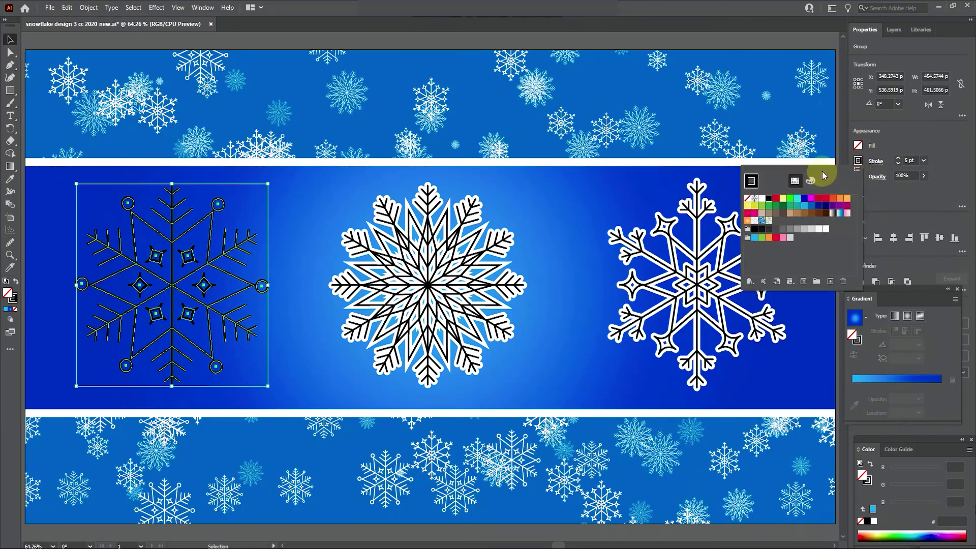
{"action": "left_click", "coordinate": [765, 200]}
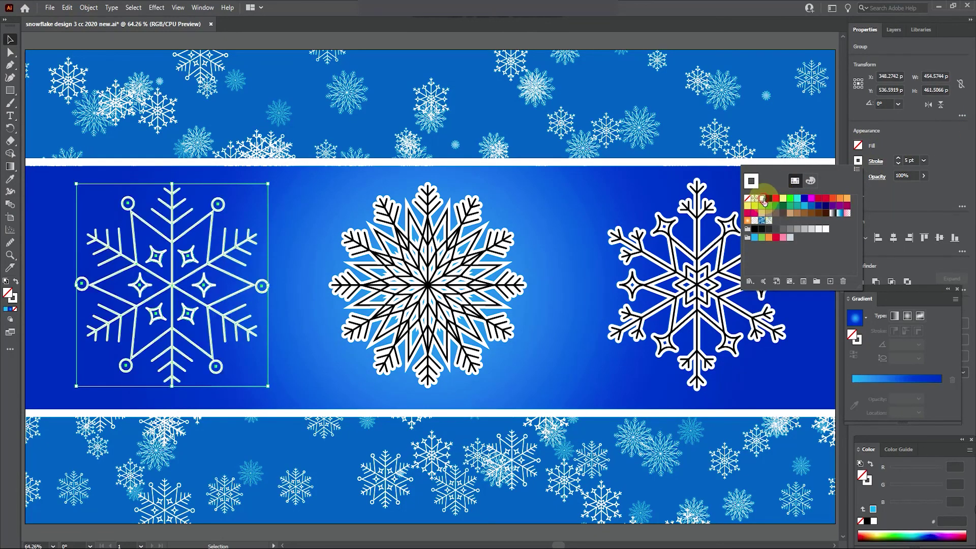
{"action": "left_click", "coordinate": [923, 162]}
{"action": "left_click", "coordinate": [928, 161]}
{"action": "left_click", "coordinate": [935, 356]}
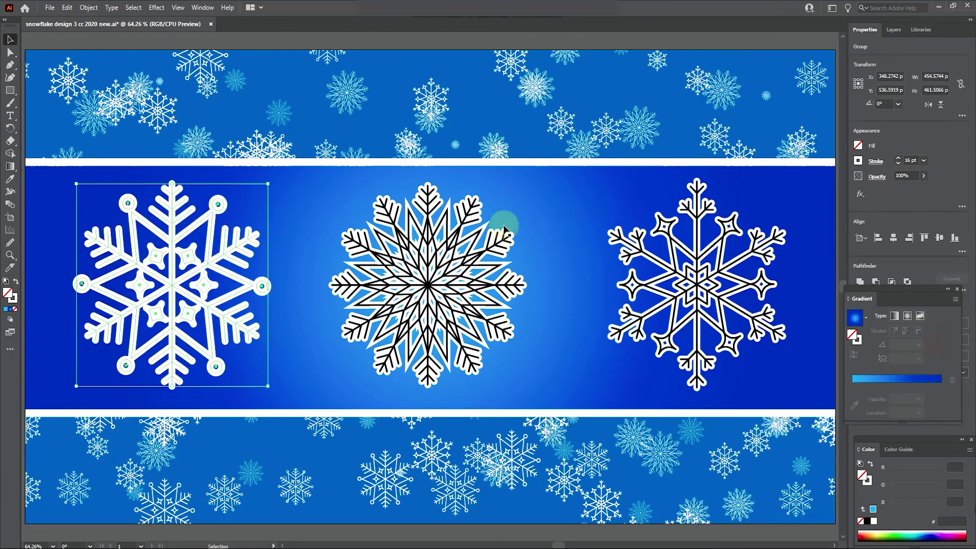
- Send the white copy behind the left snowflake's black lines and deselect everything
{"action": "right_click", "coordinate": [197, 215]}
{"action": "mouse_move", "coordinate": [274, 342]}
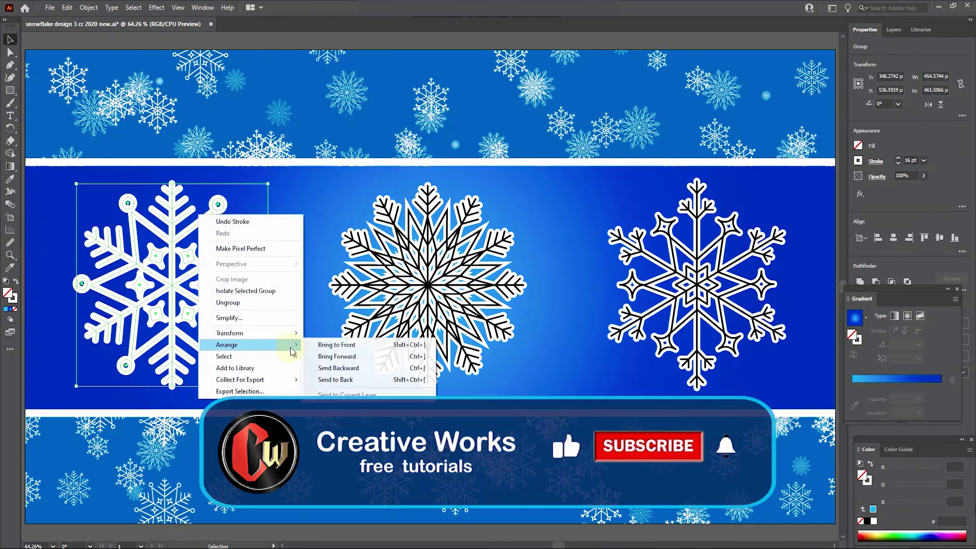
{"action": "left_click", "coordinate": [334, 366]}
{"action": "left_click", "coordinate": [588, 131]}
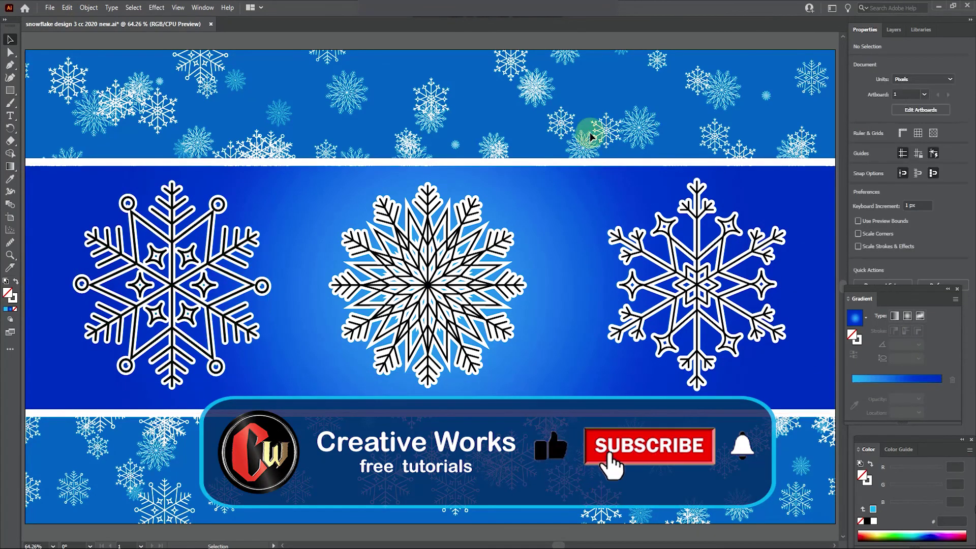
{"action": "left_click", "coordinate": [690, 75]}
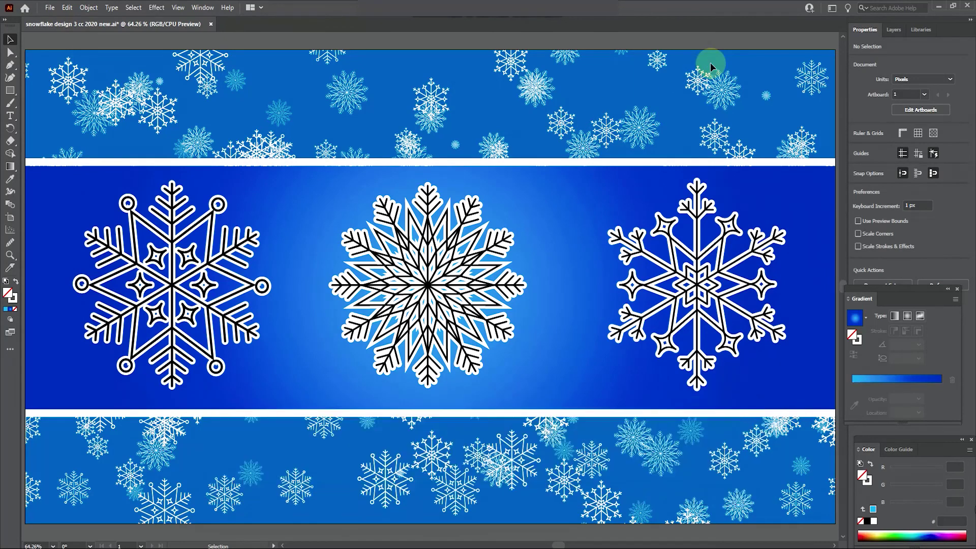